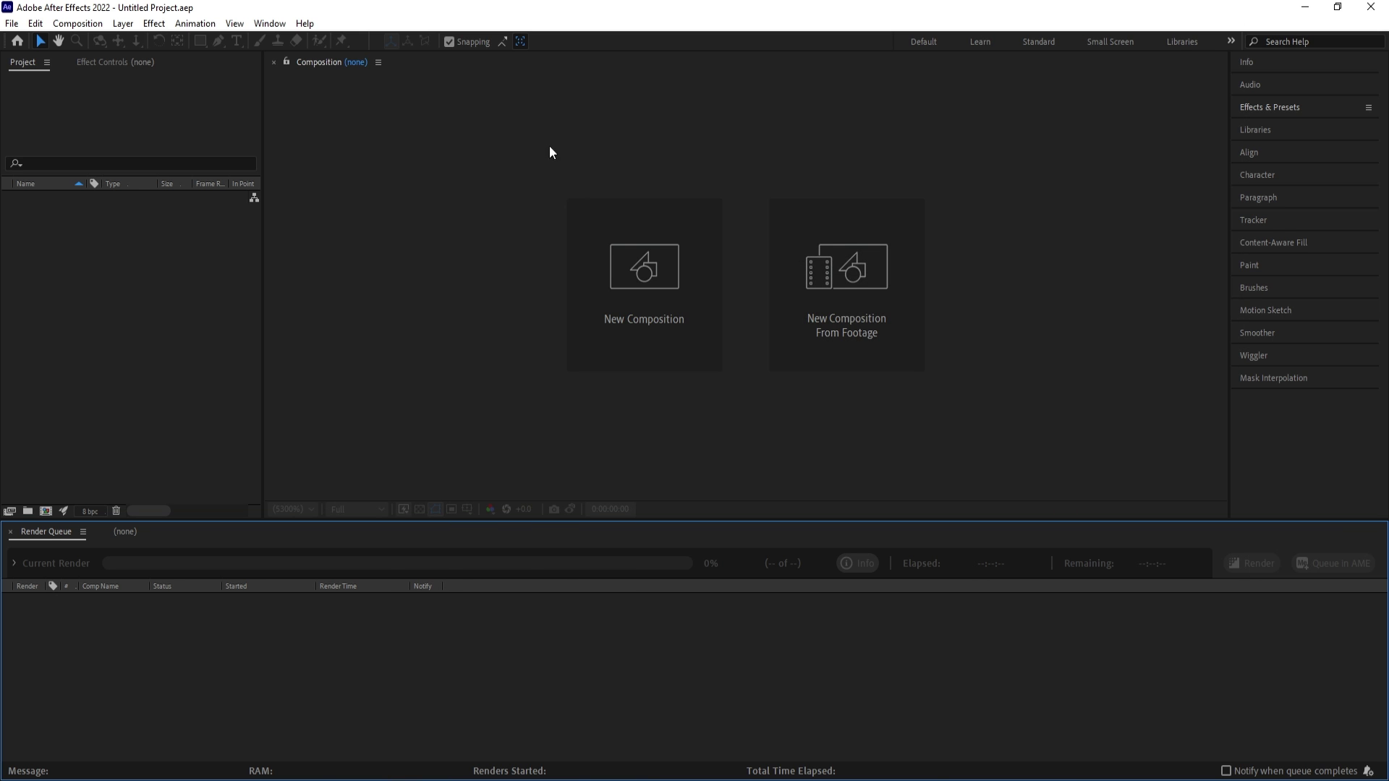
Create a 30 fps composition named Main Animation with a white background, and show its Title/Action Safe guides
click(655, 322)
text(Ma)
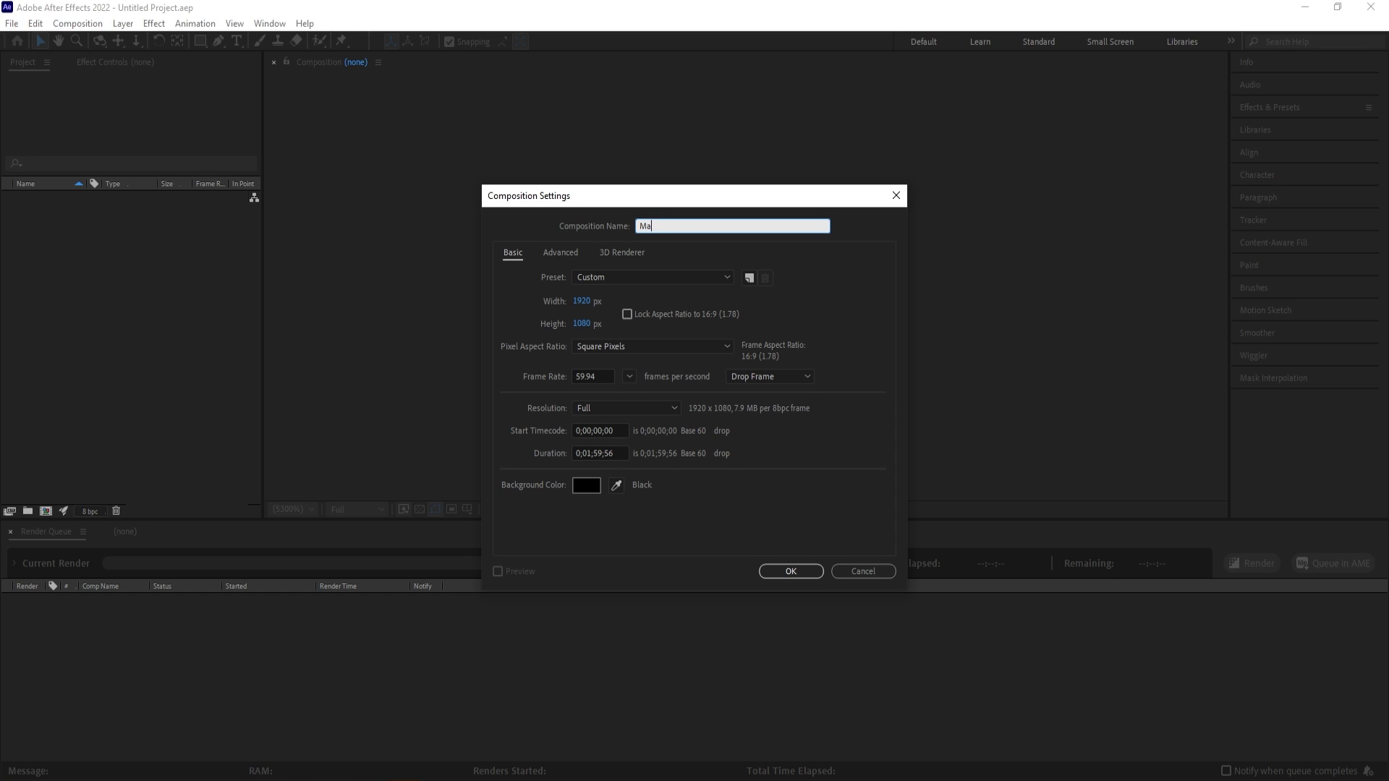
text(in Animation)
click(625, 379)
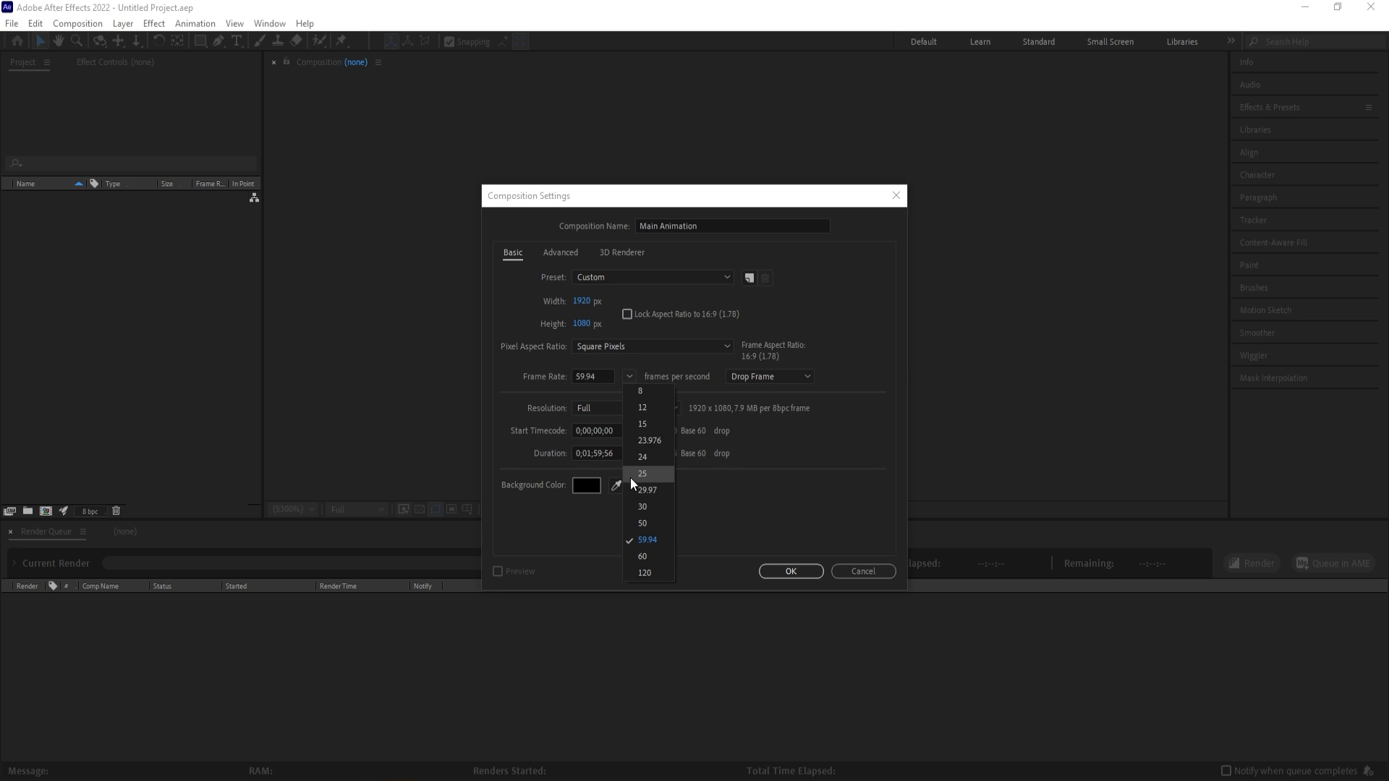
click(644, 505)
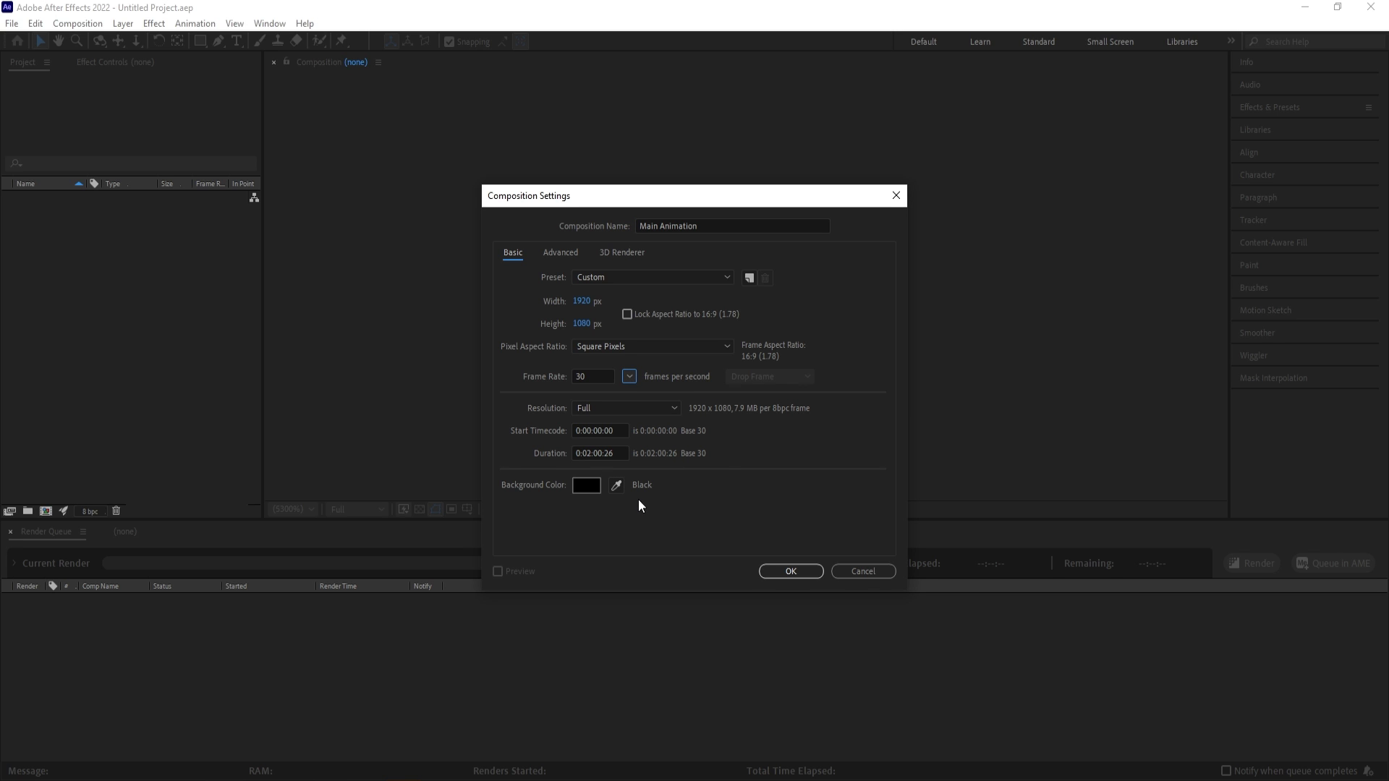
click(591, 488)
drag(592, 489, 457, 161)
key(Return)
key(Return)
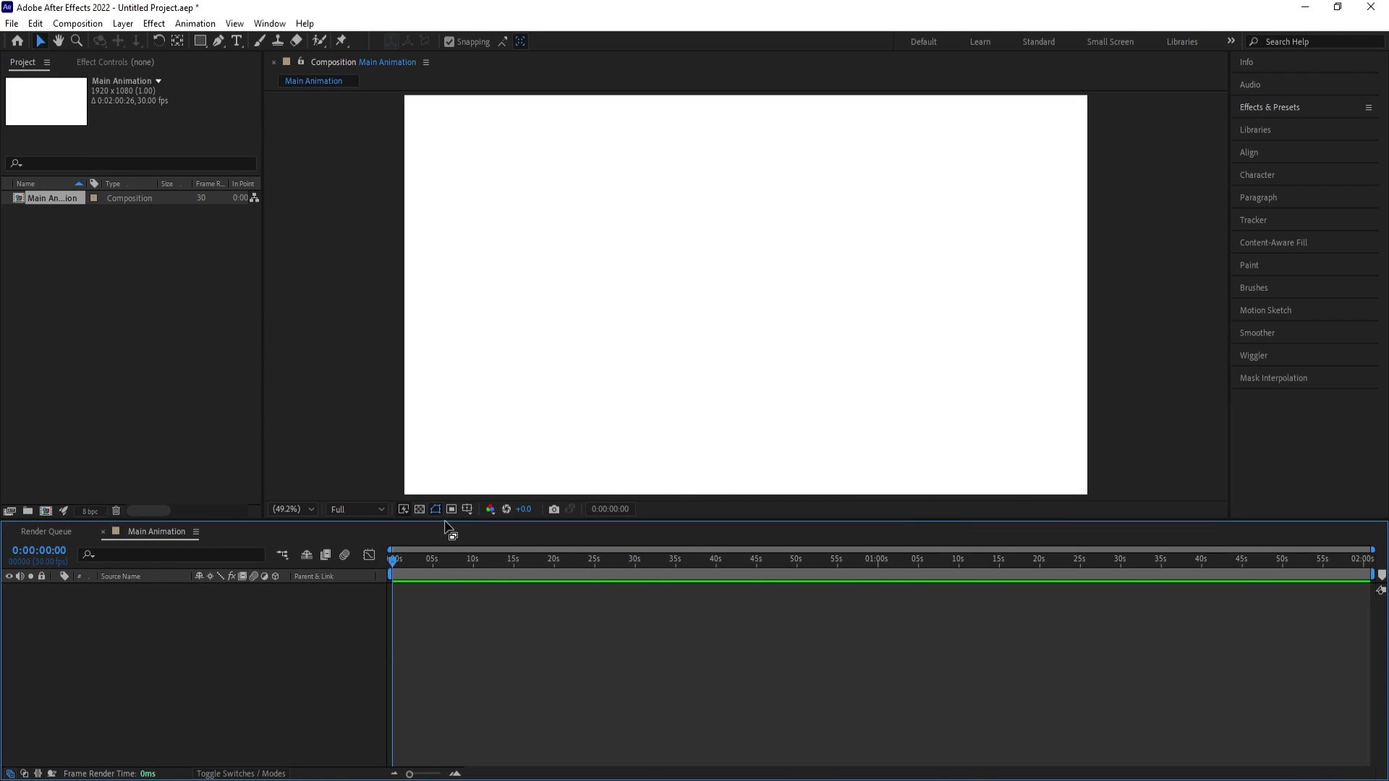
click(468, 510)
click(504, 529)
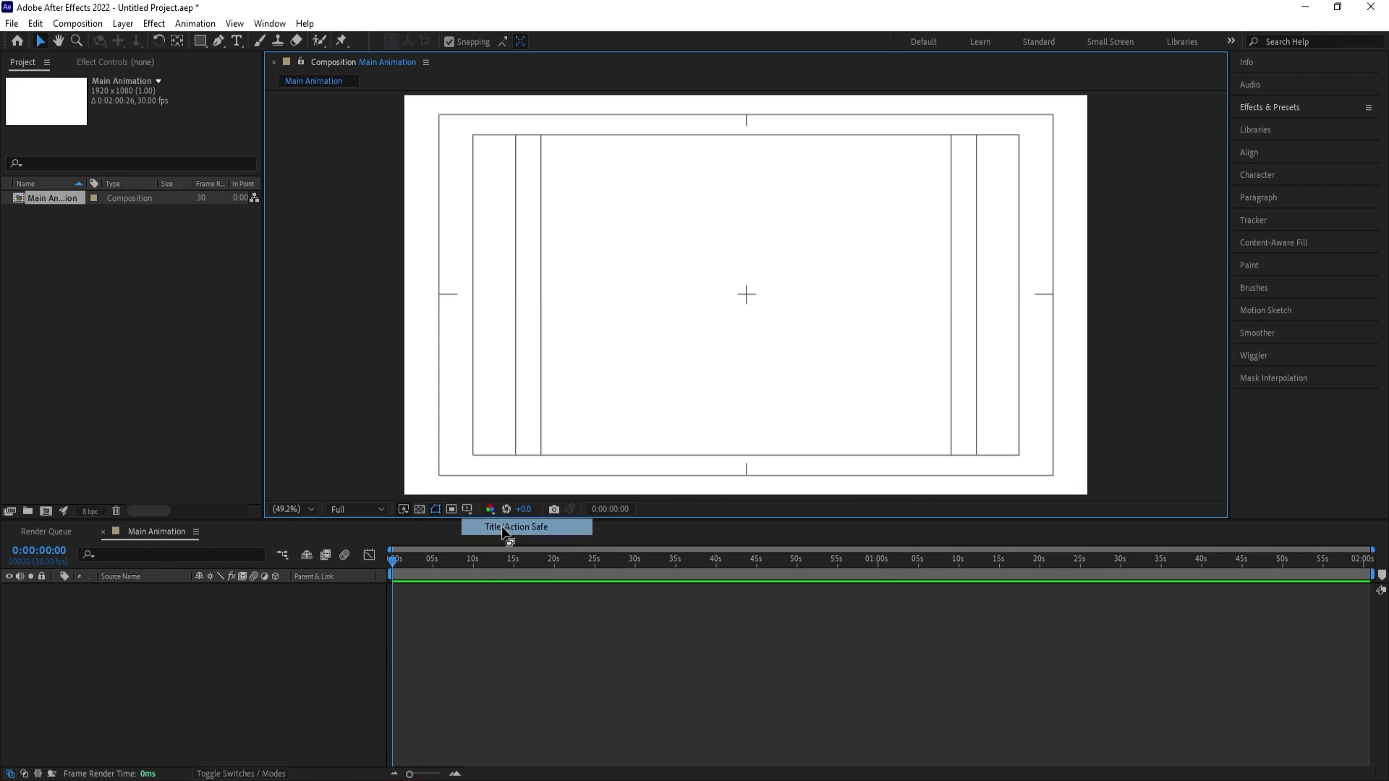
Draw a black-filled ellipse with no stroke near the centre of the composition
drag(202, 42, 270, 74)
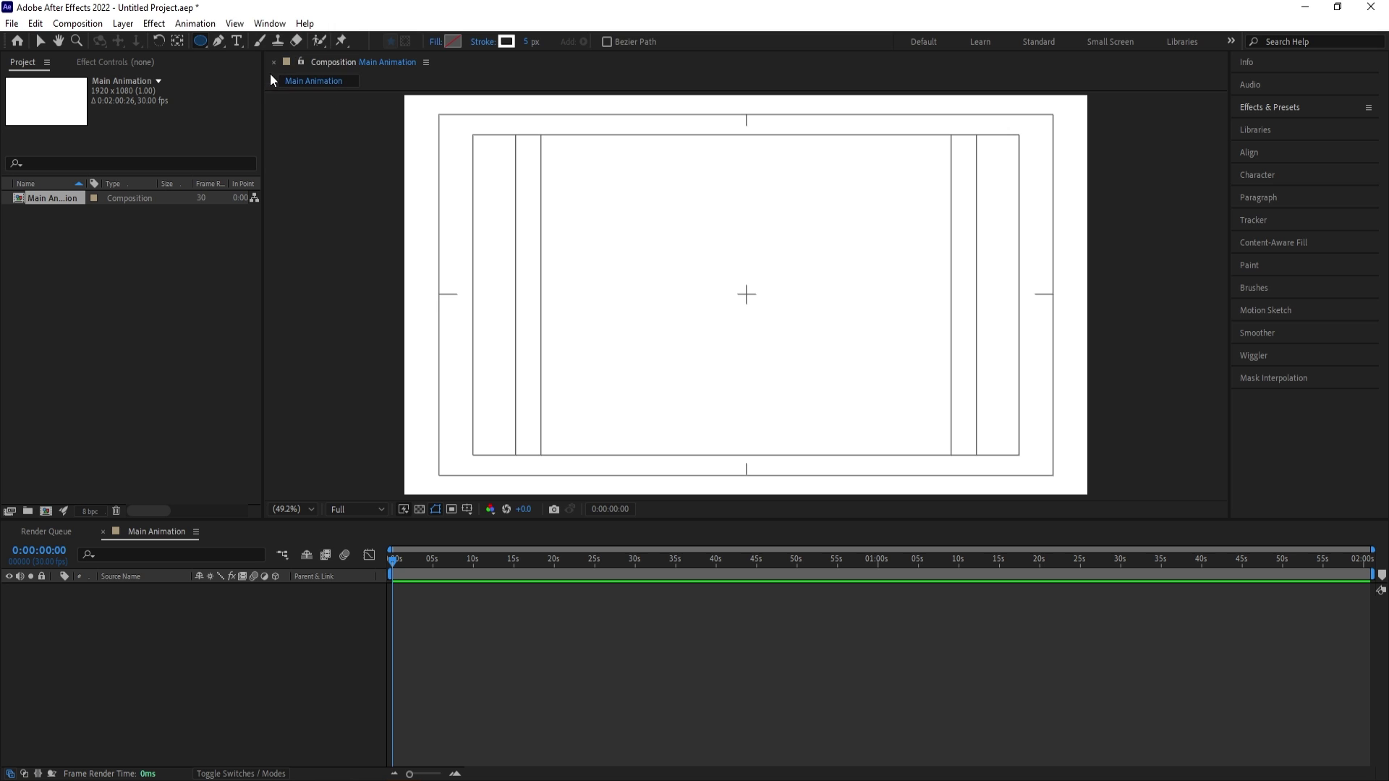
click(482, 41)
click(624, 354)
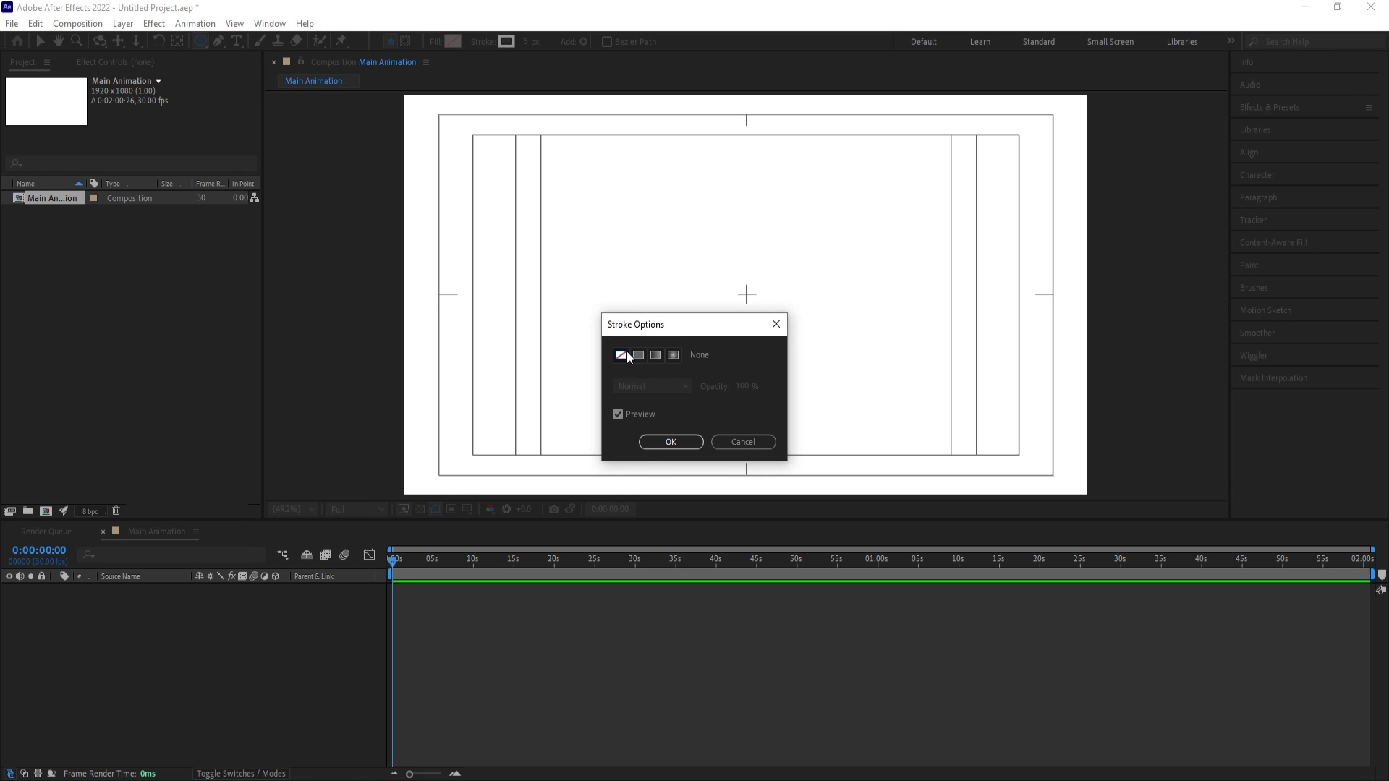
click(671, 442)
click(453, 41)
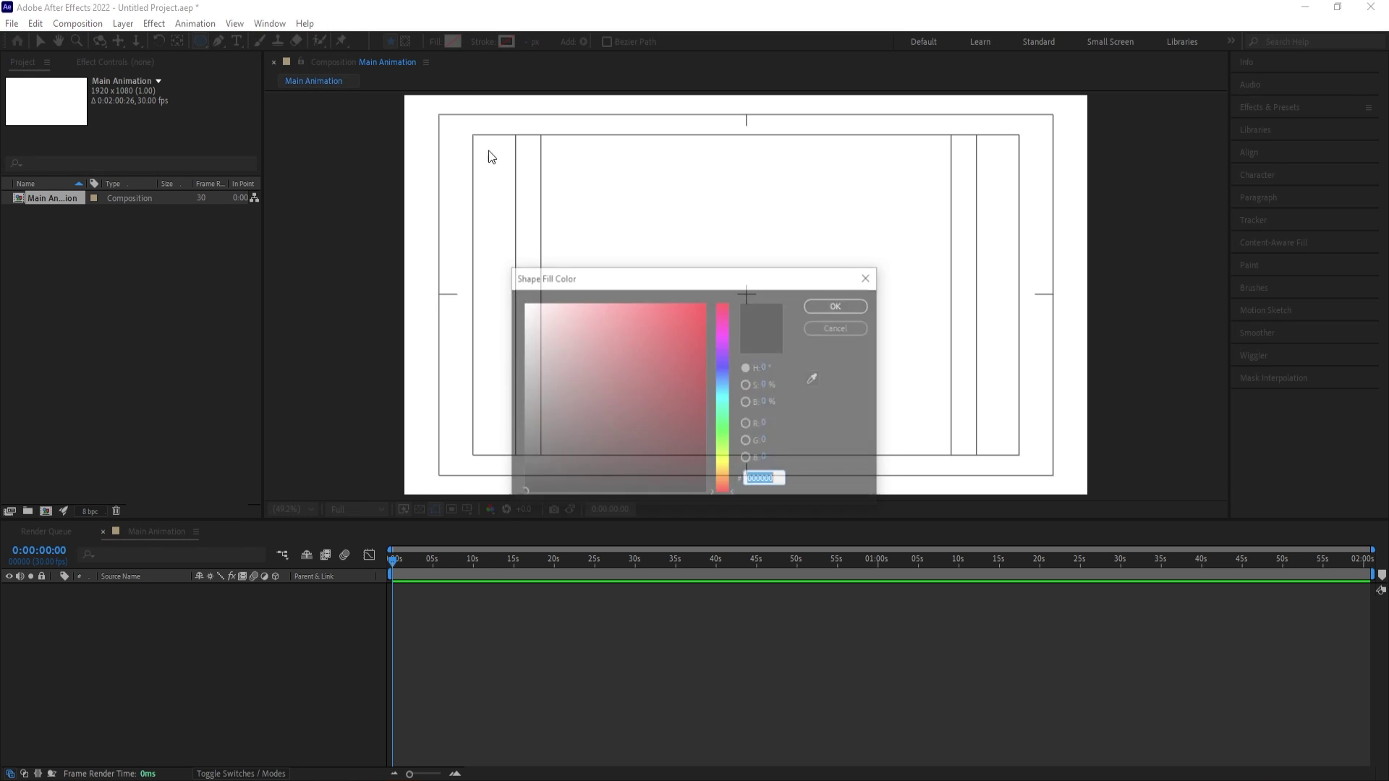
key(Return)
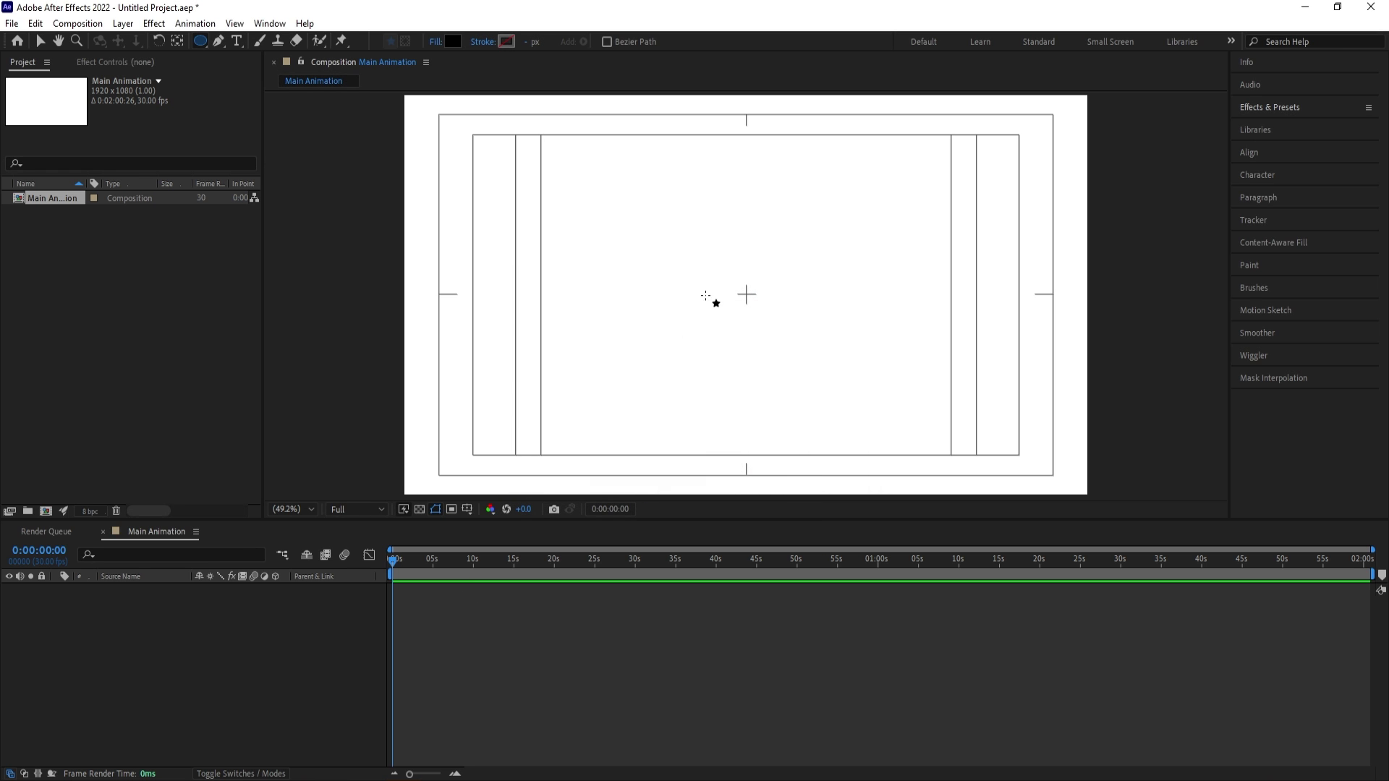
drag(705, 264, 801, 365)
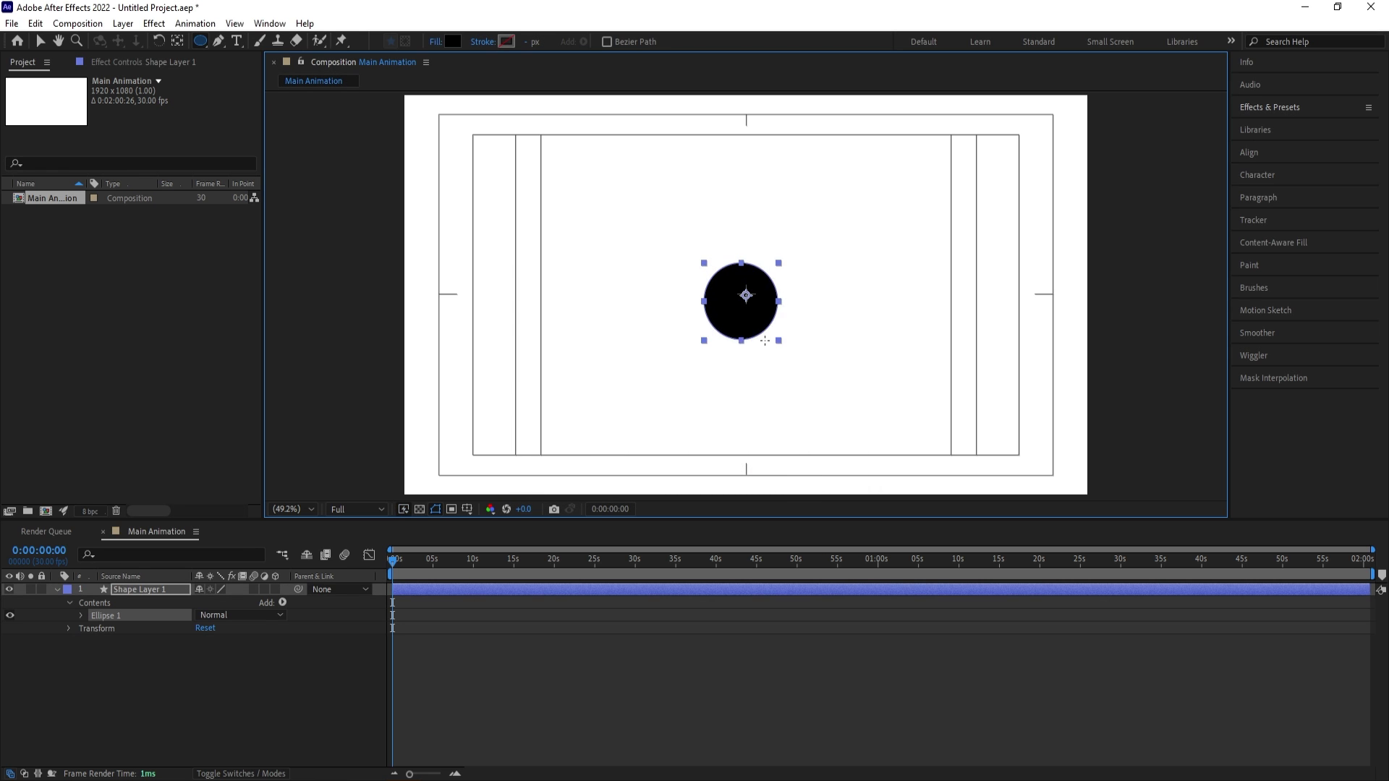
Centre the ellipse layer's anchor point on the shape and align the layer to the composition's horizontal and vertical centre
click(130, 592)
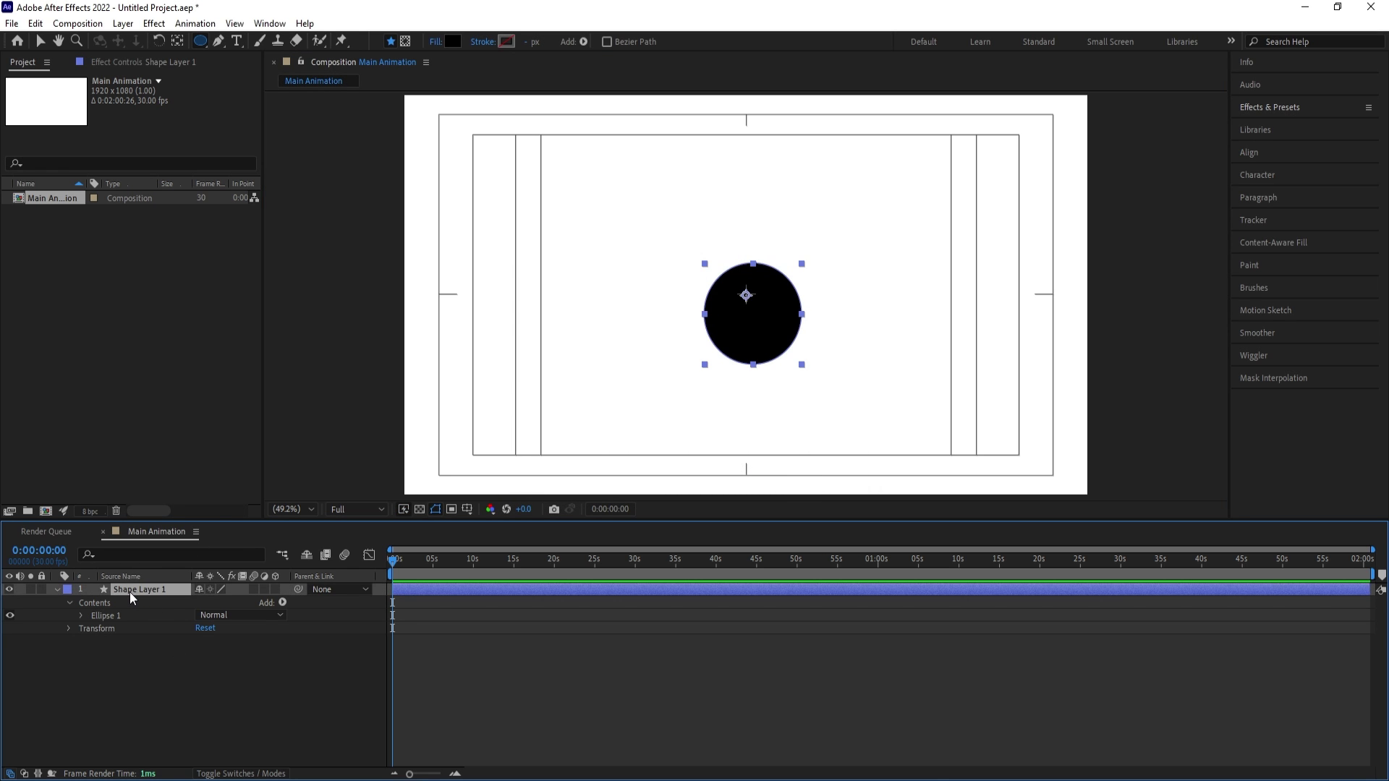
key(ctrl+alt+Home)
click(1250, 153)
click(1267, 192)
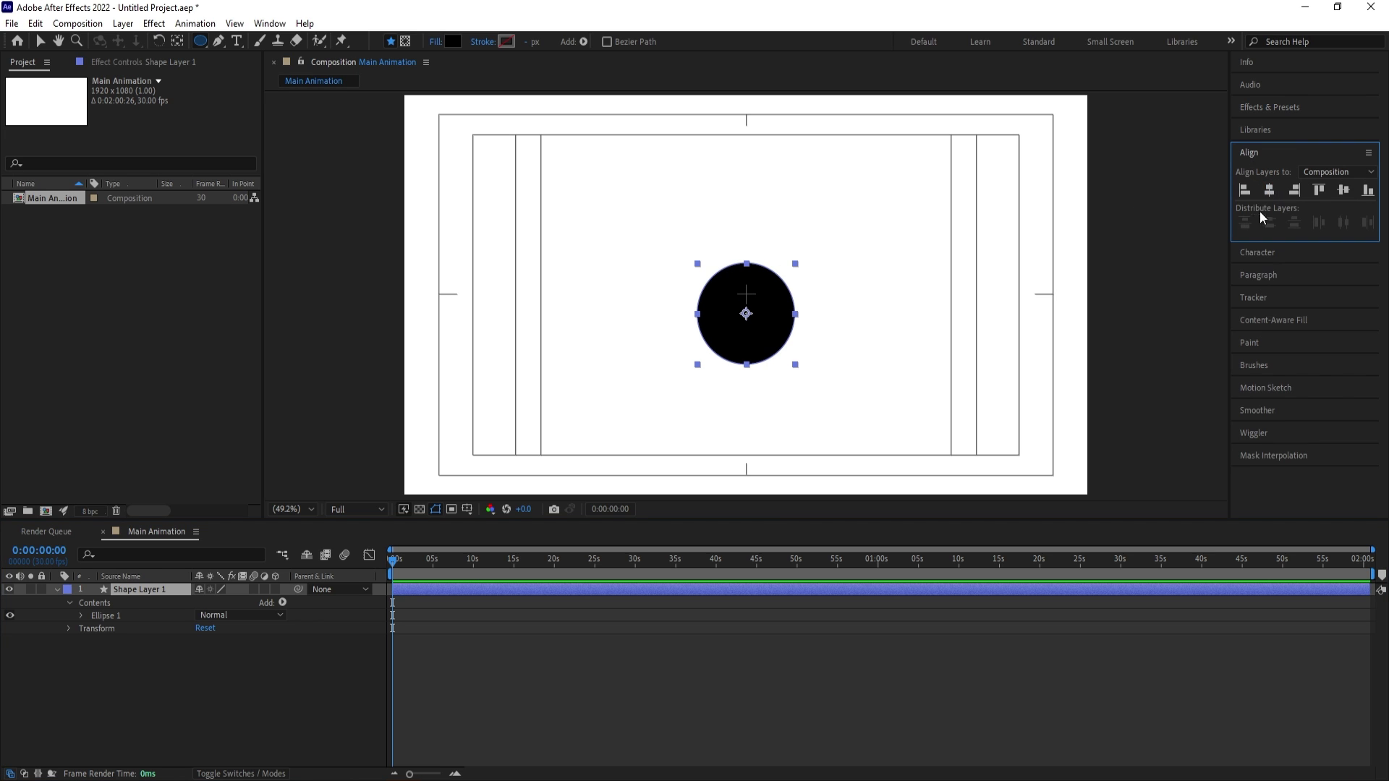
click(1344, 191)
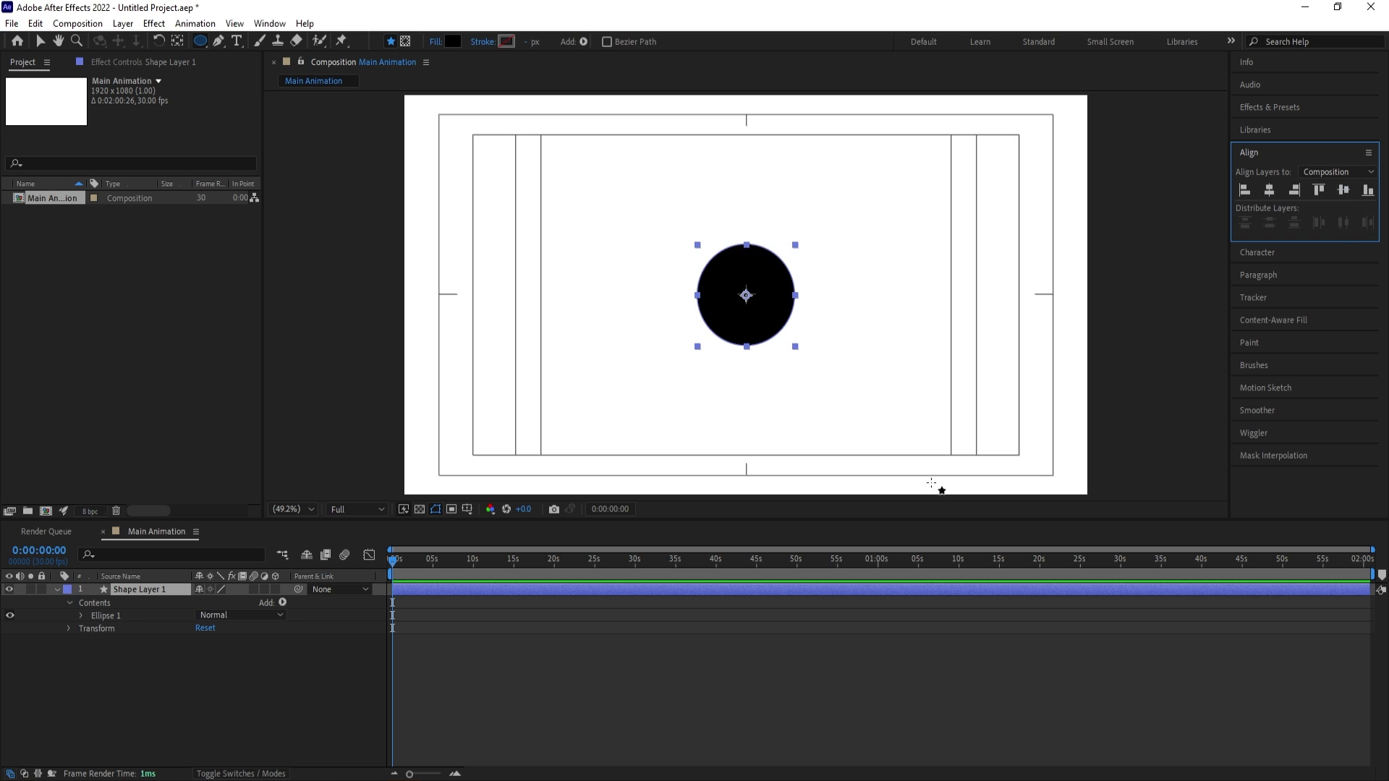
Reveal the ellipse layer's Position property and separate its dimensions
click(143, 672)
key(p)
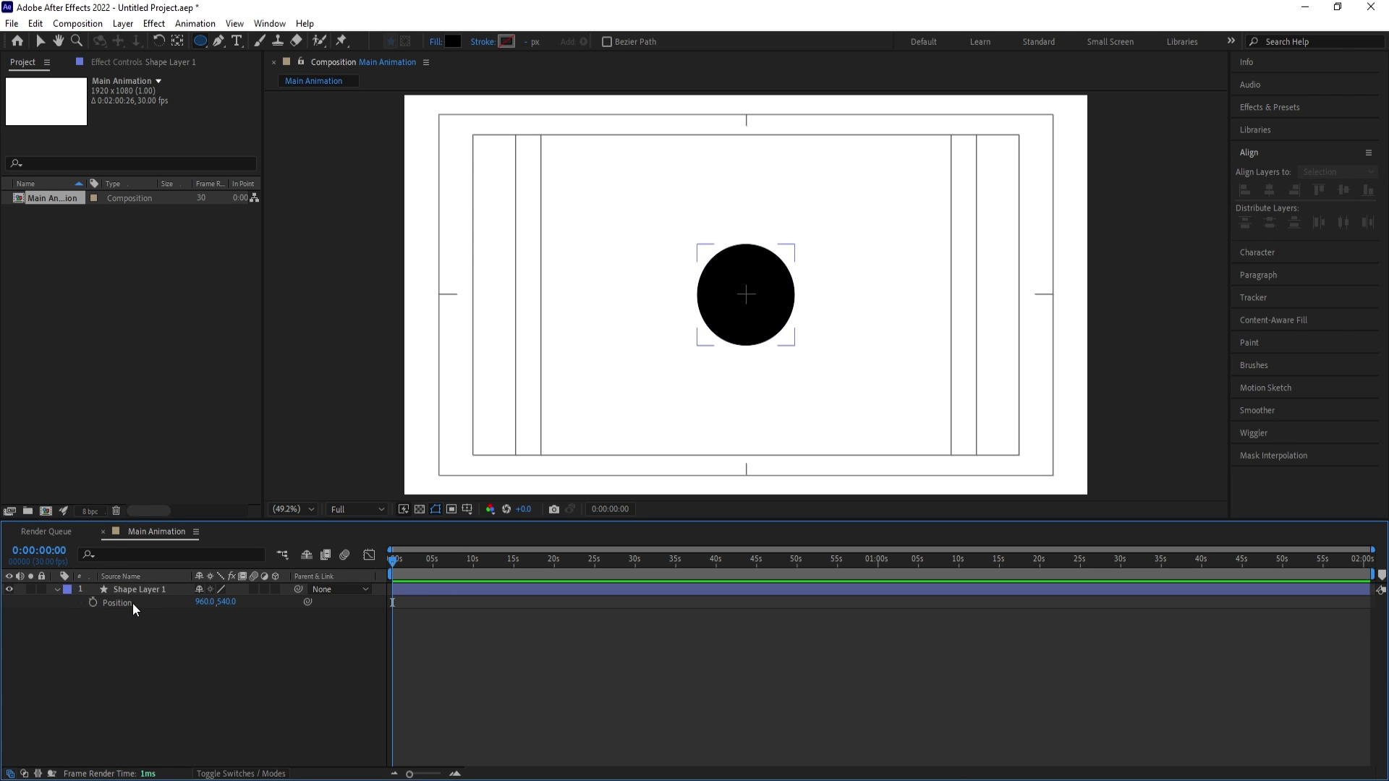
click(132, 602)
right_click(132, 601)
click(209, 417)
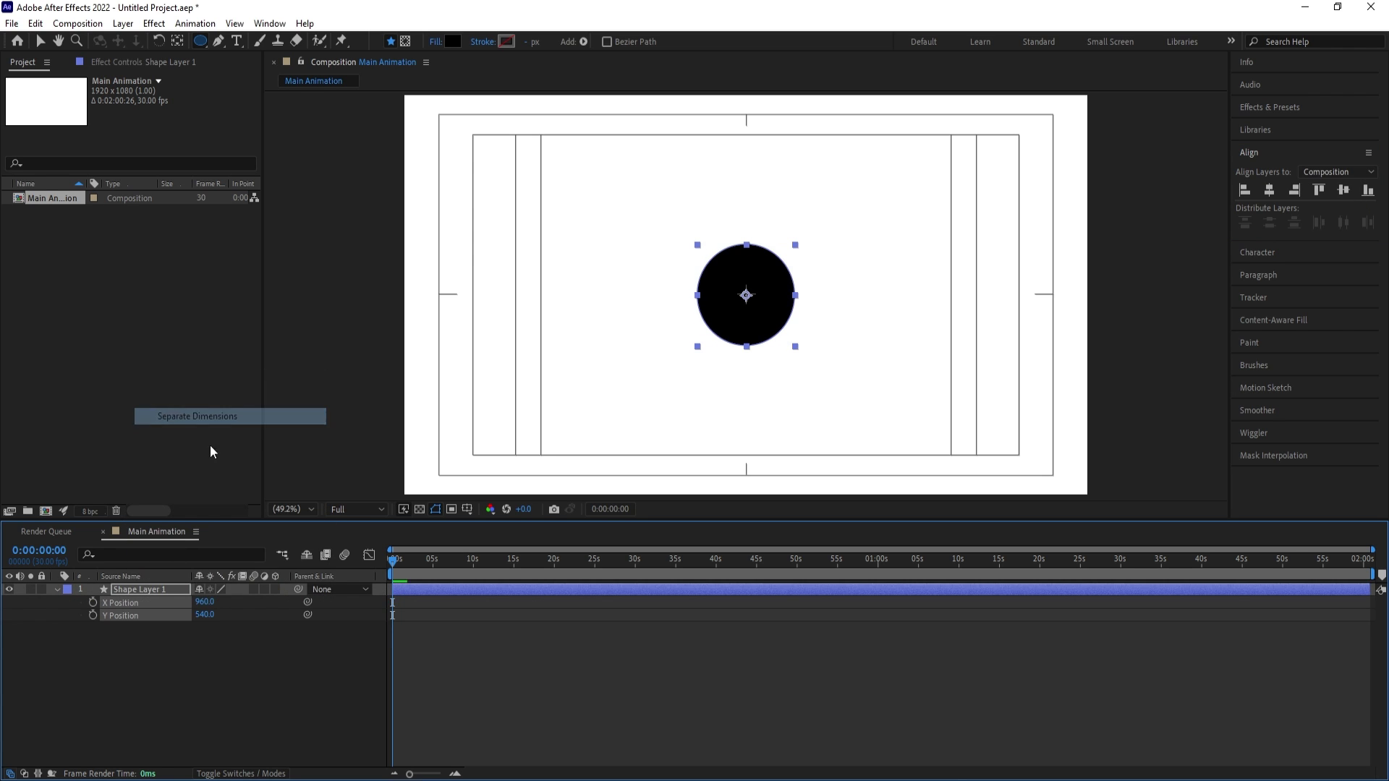
Start Y Position keyframing at 0:00:00:00 and lower the circle below the frame to Y 1342
click(171, 686)
click(92, 615)
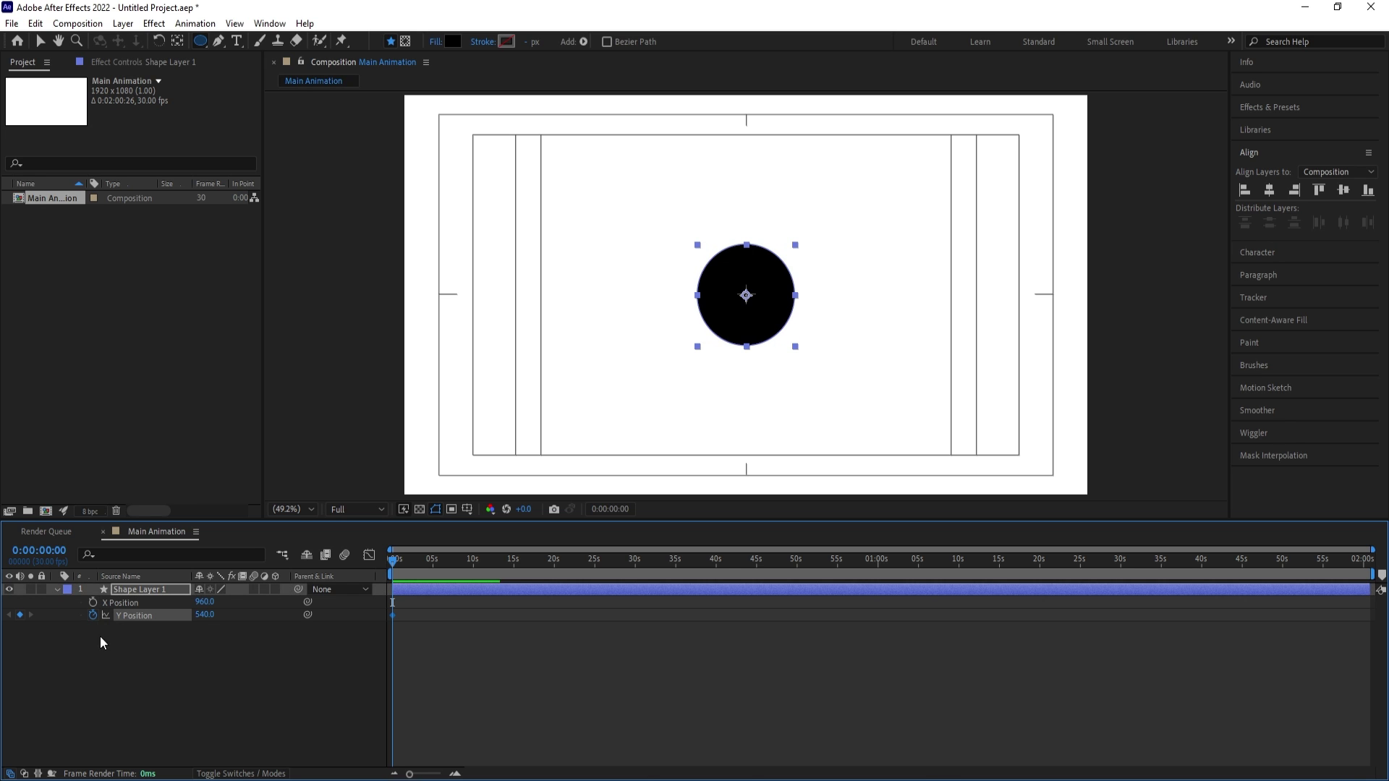
key(equal)
key(equal)
key(equal)
key(equal)
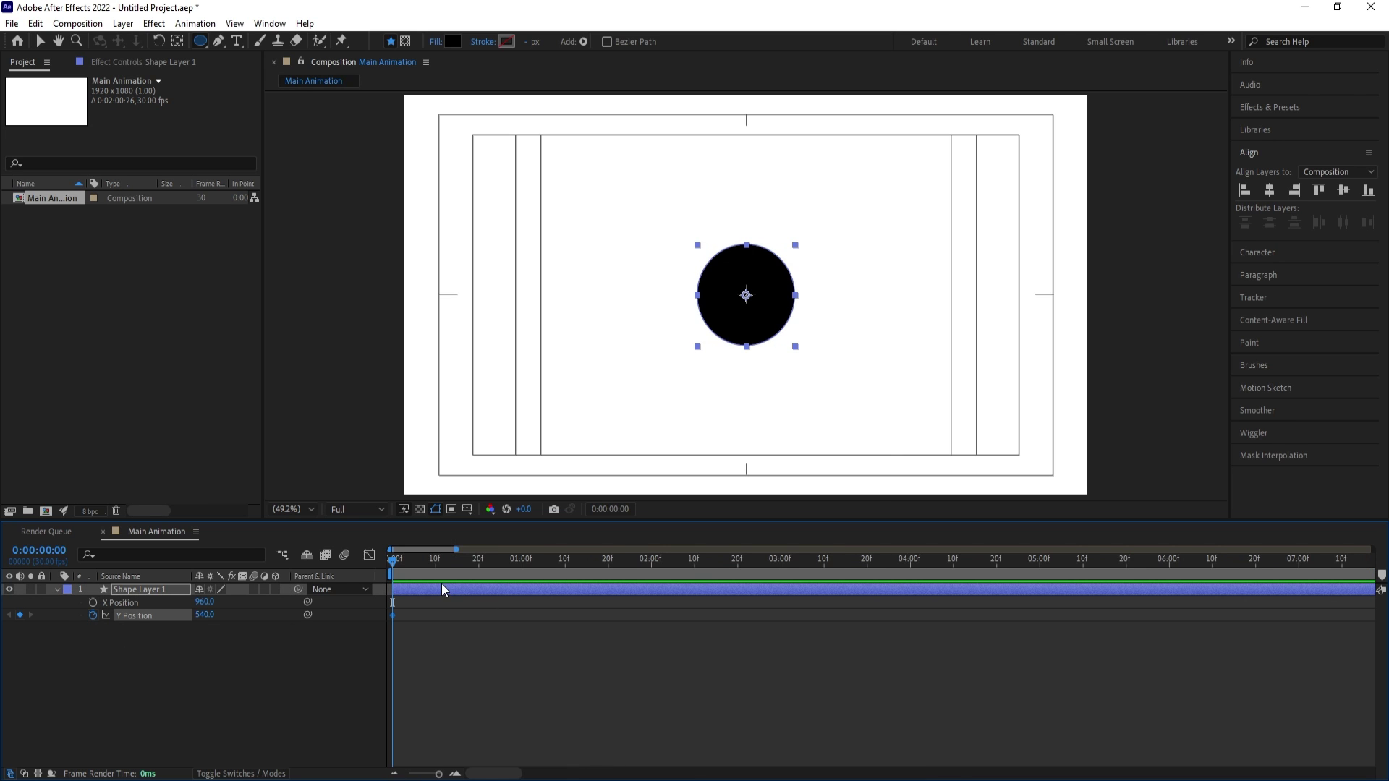
drag(215, 610, 723, 598)
Add a Y Position keyframe with a value of 500 at 0:00:00:20
drag(483, 557, 479, 559)
click(218, 615)
text(1)
key(BackSpace)
text(500)
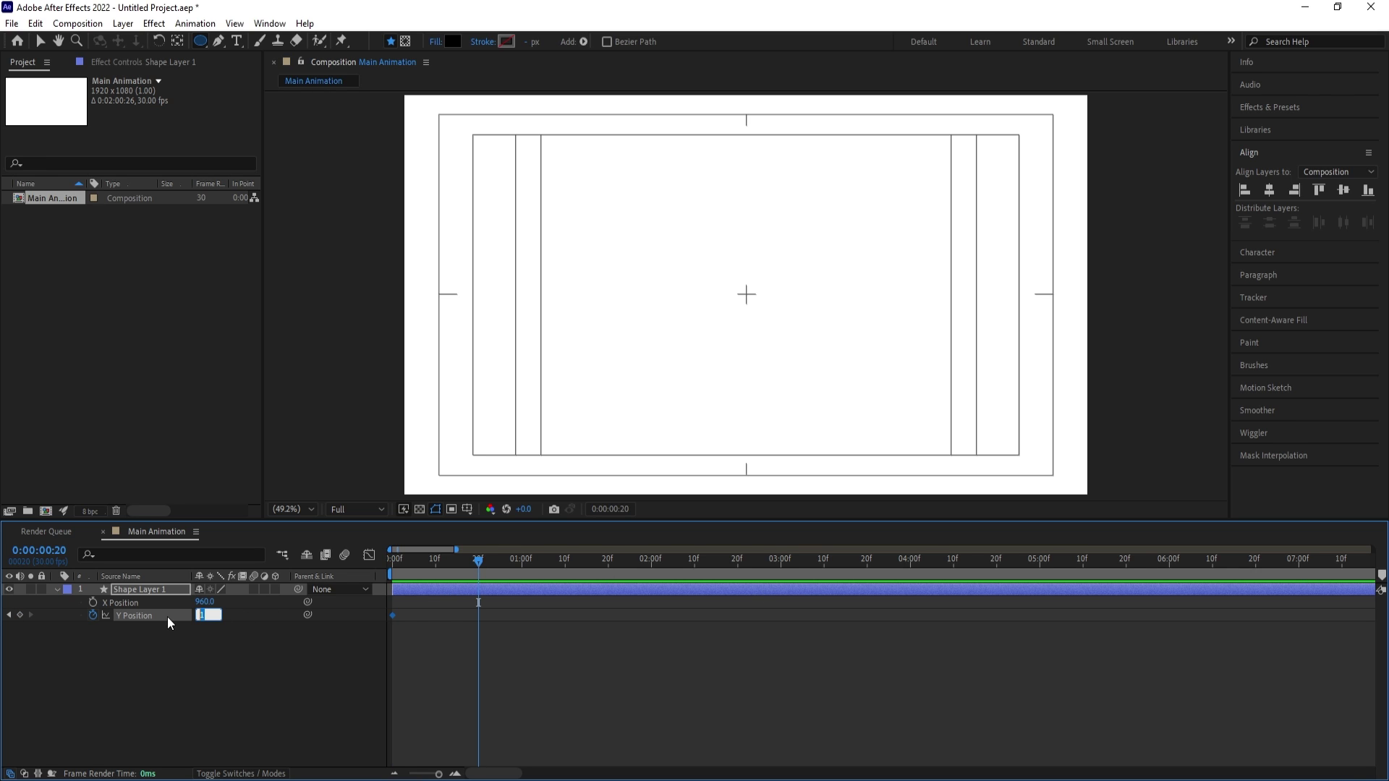
key(Return)
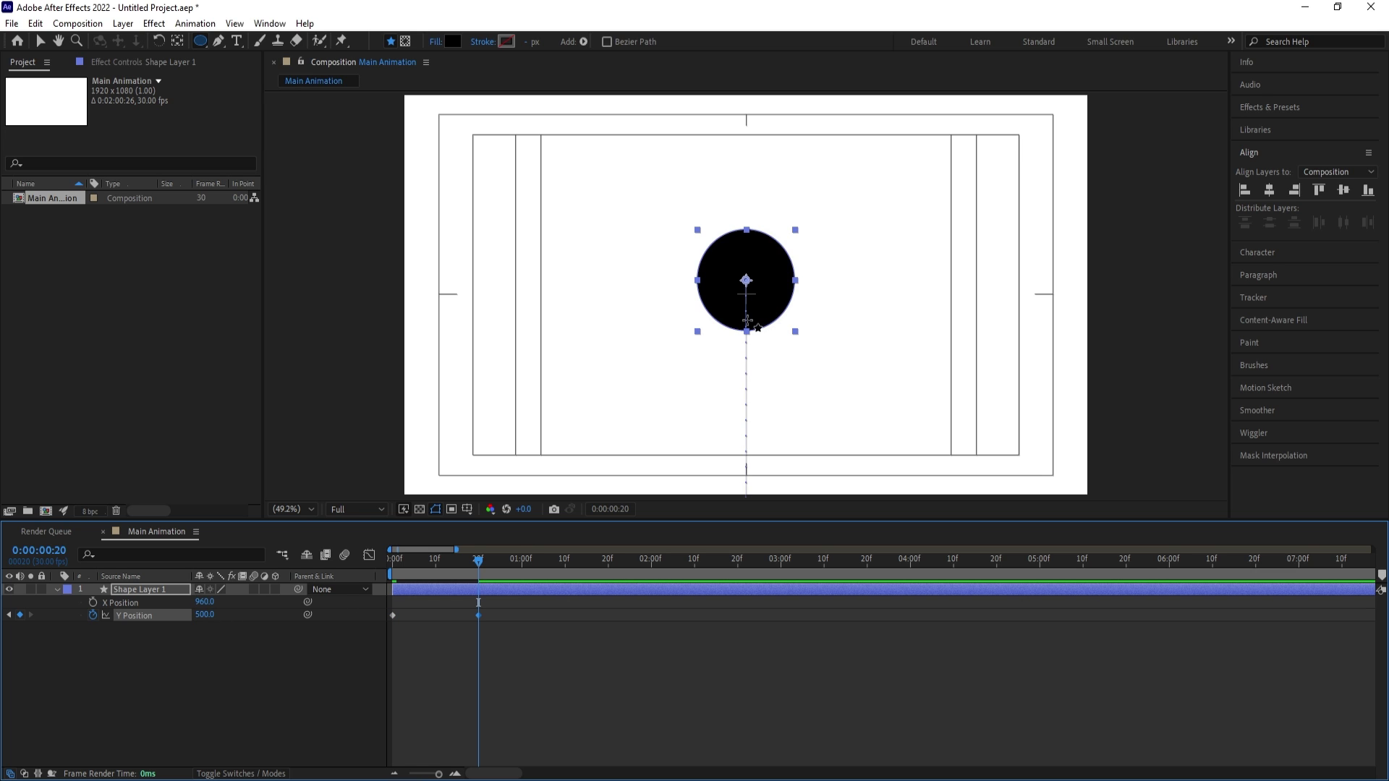
Raise the circle at 0:00:00:20 to a Y Position of about 166, keeping it horizontally centred in the composition
key(v)
drag(774, 304, 777, 221)
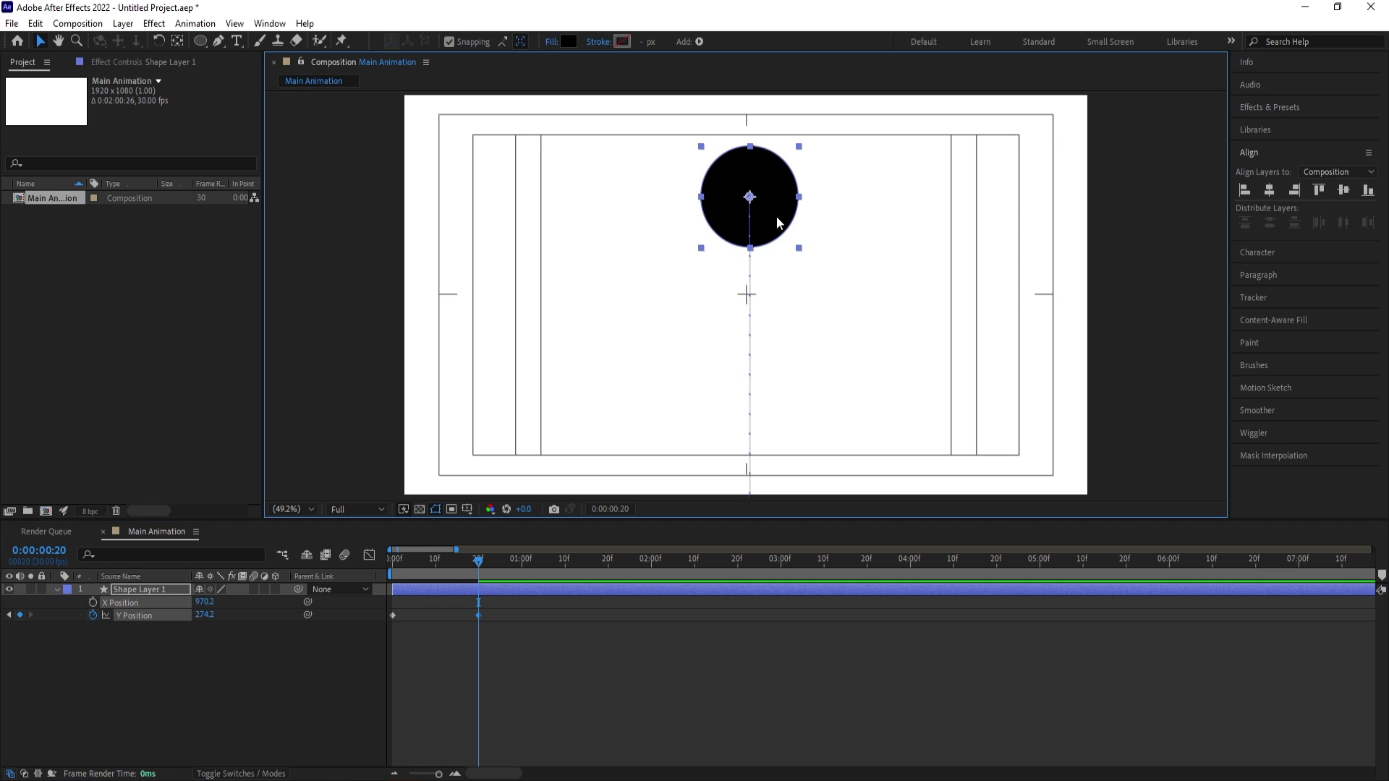
click(1268, 190)
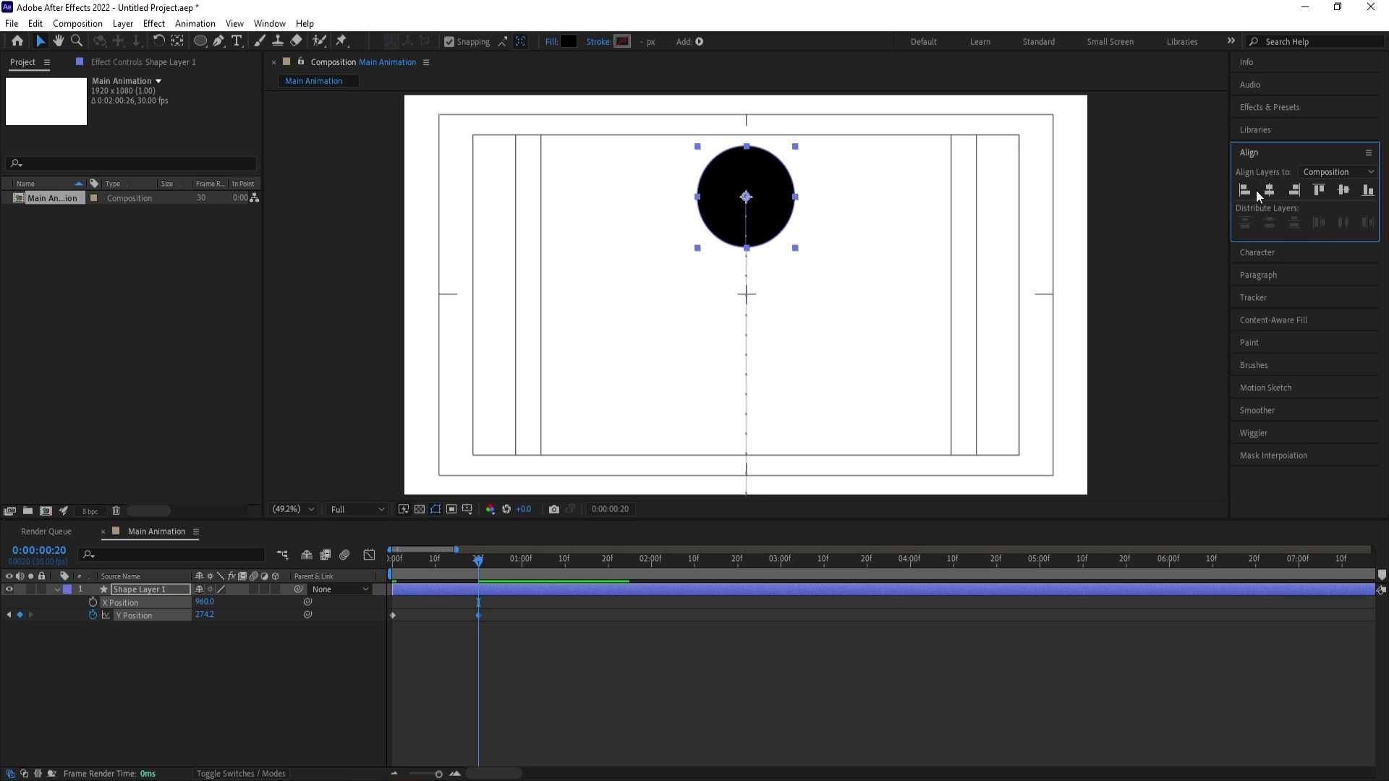
drag(763, 211, 763, 171)
At 0:00:01:04, align the circle to the composition's vertical centre to keyframe its resting position
click(565, 557)
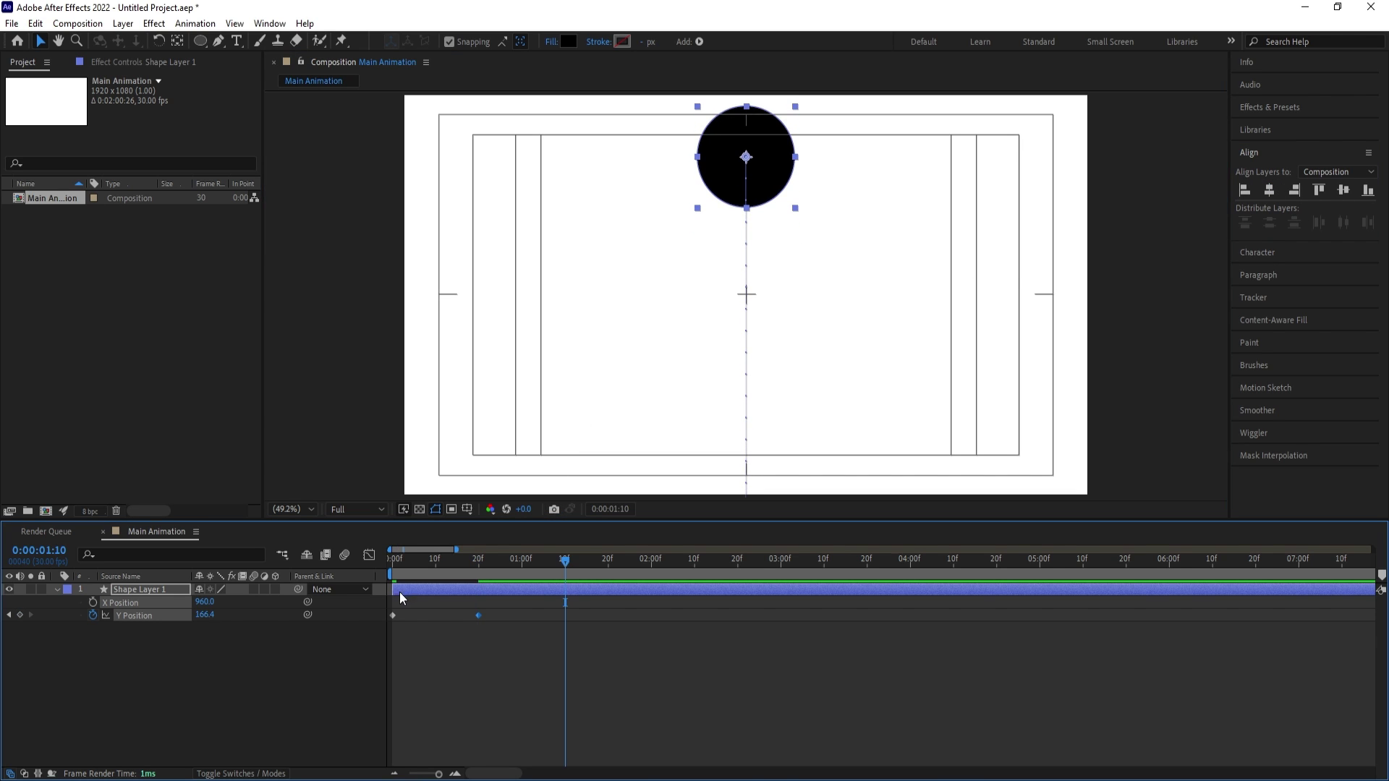
click(539, 561)
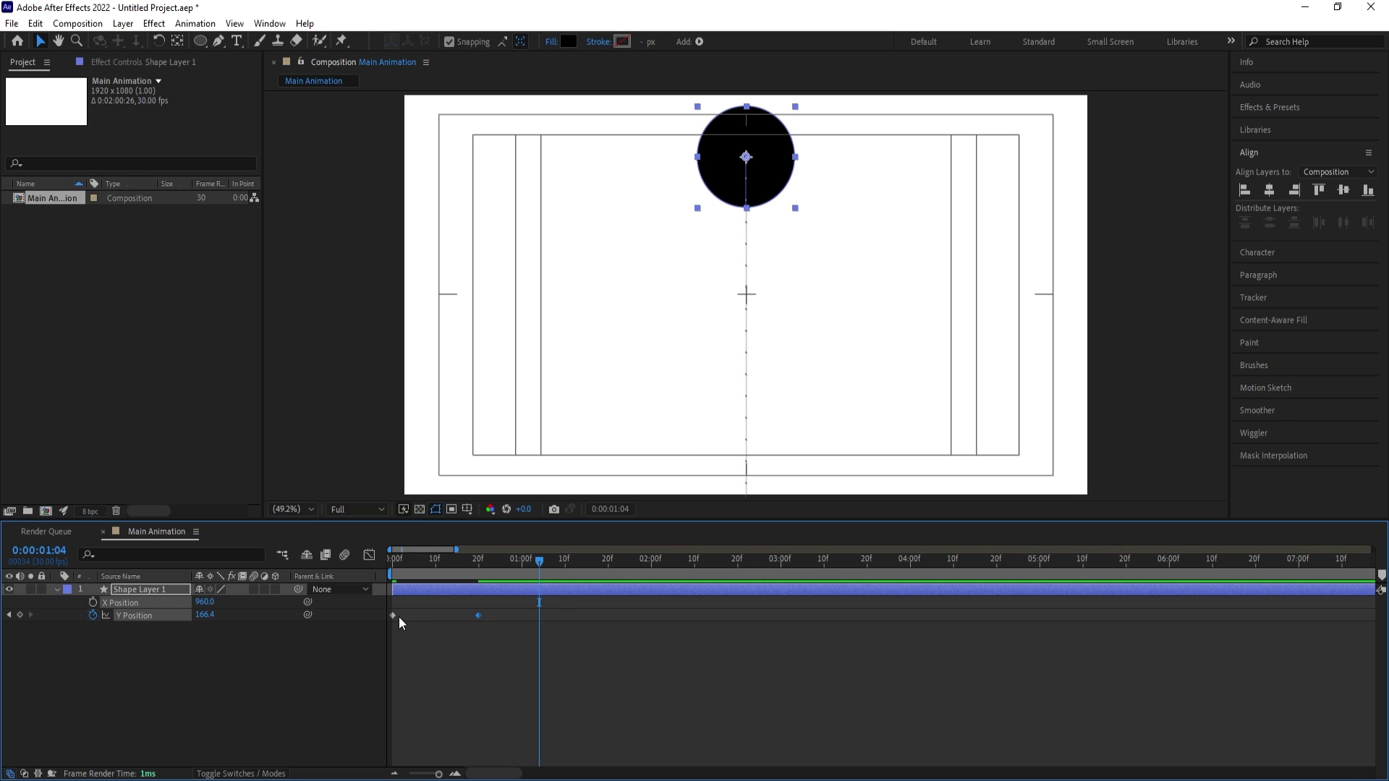
click(1340, 193)
Apply Easy Ease to all three Y Position keyframes and open their speed graph
key(Home)
drag(602, 698, 336, 563)
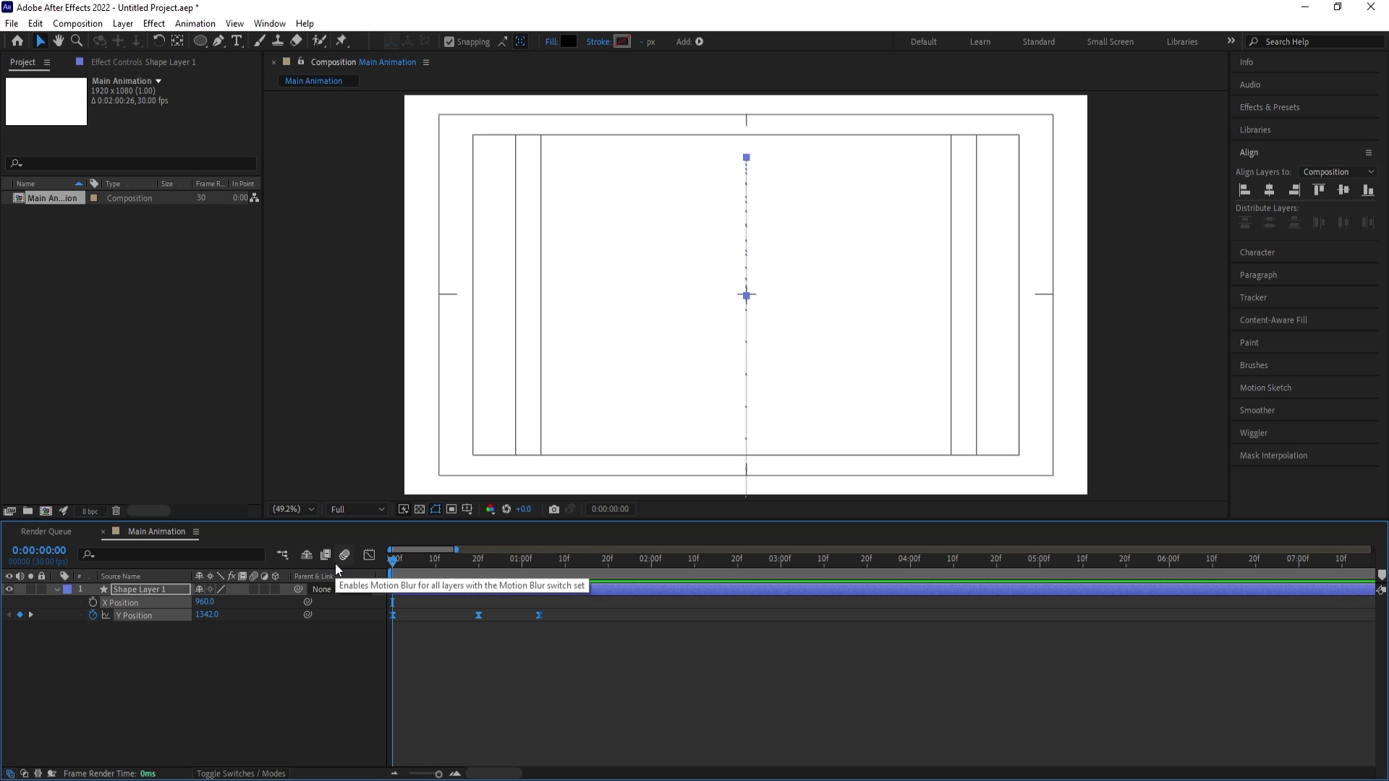
click(366, 555)
drag(493, 678, 493, 678)
key(F9)
Reshape the Y Position speed curve to peak just after the first keyframe and just before the last, and preview the motion
drag(489, 614, 525, 622)
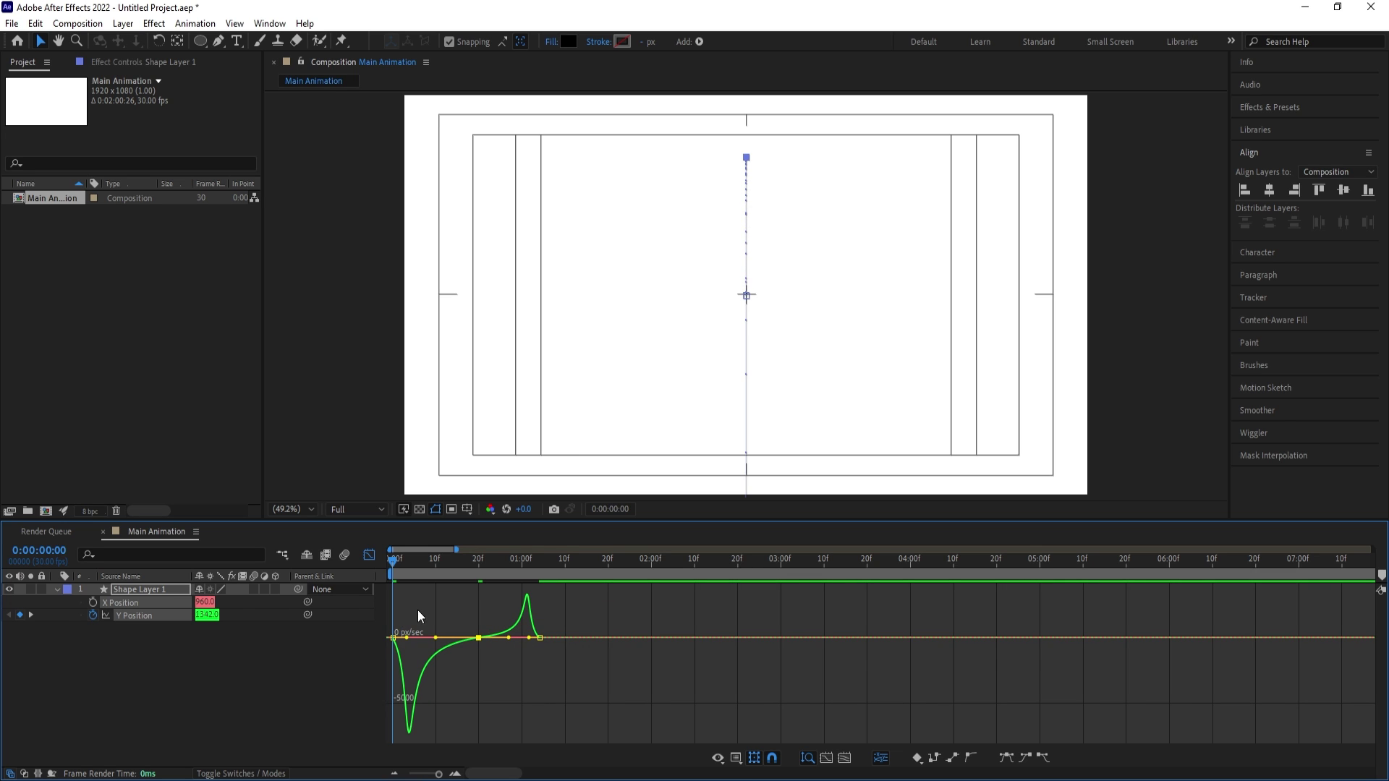
drag(407, 637, 400, 643)
key(equal)
click(685, 631)
drag(667, 631, 680, 632)
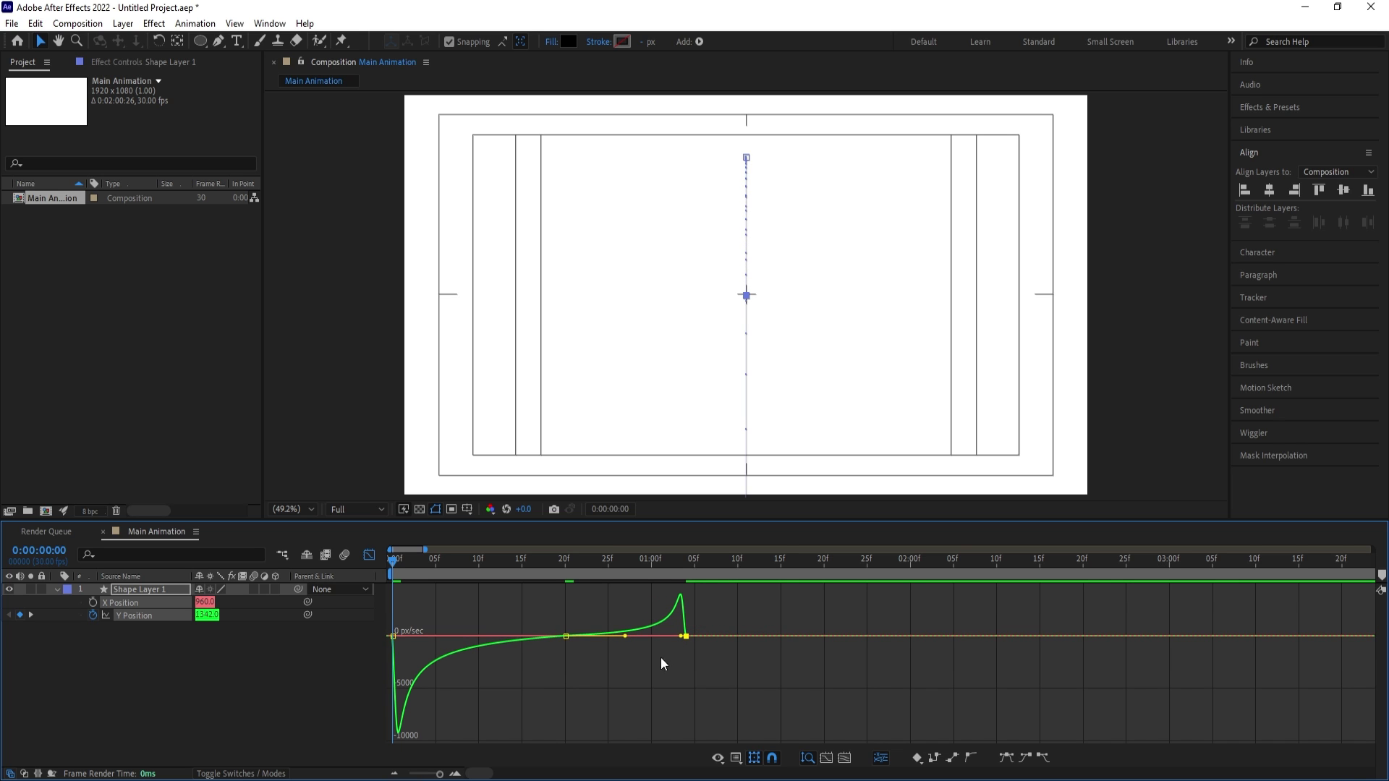
key(space)
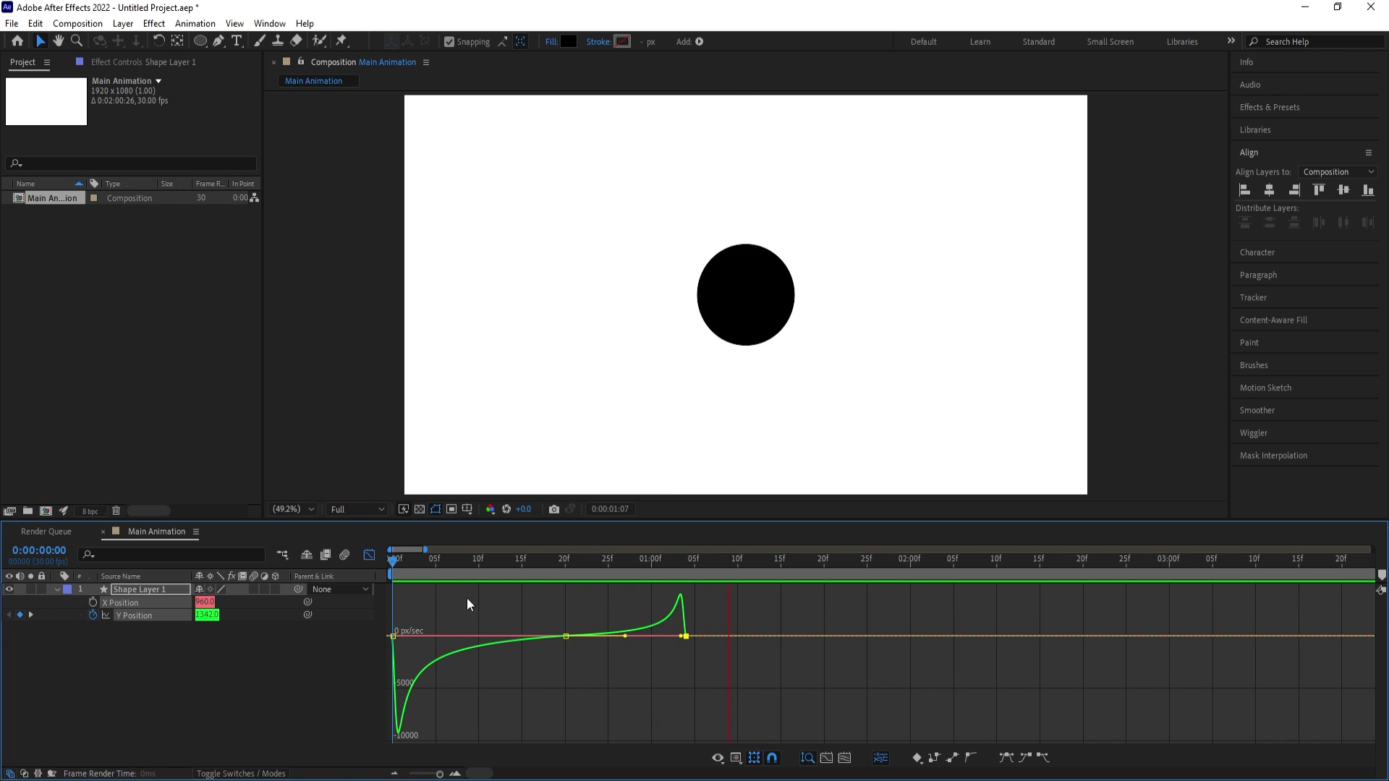
key(space)
Compress the three Y Position keyframes proportionally so the last one falls at 0:00:00:25, and preview the animation from the start
click(369, 555)
key(Delete)
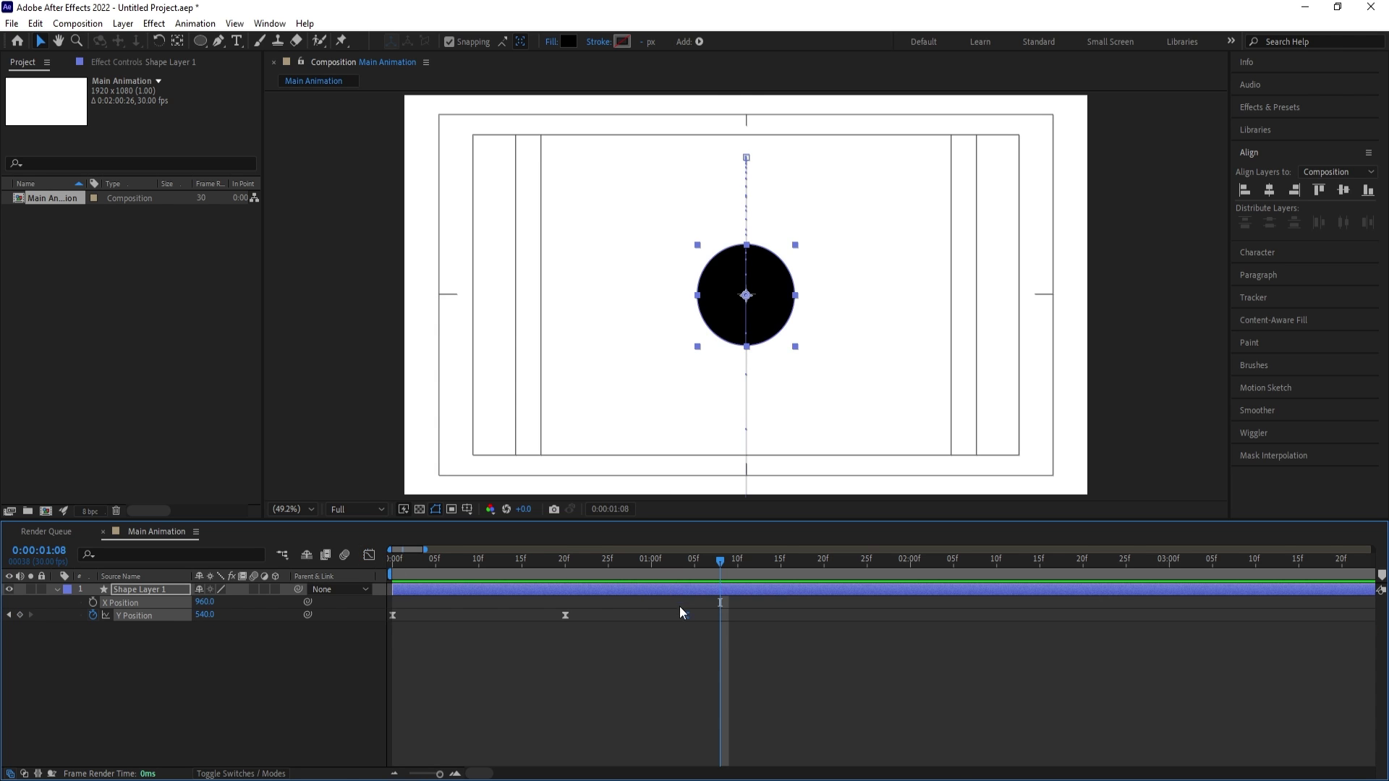
drag(715, 649, 367, 614)
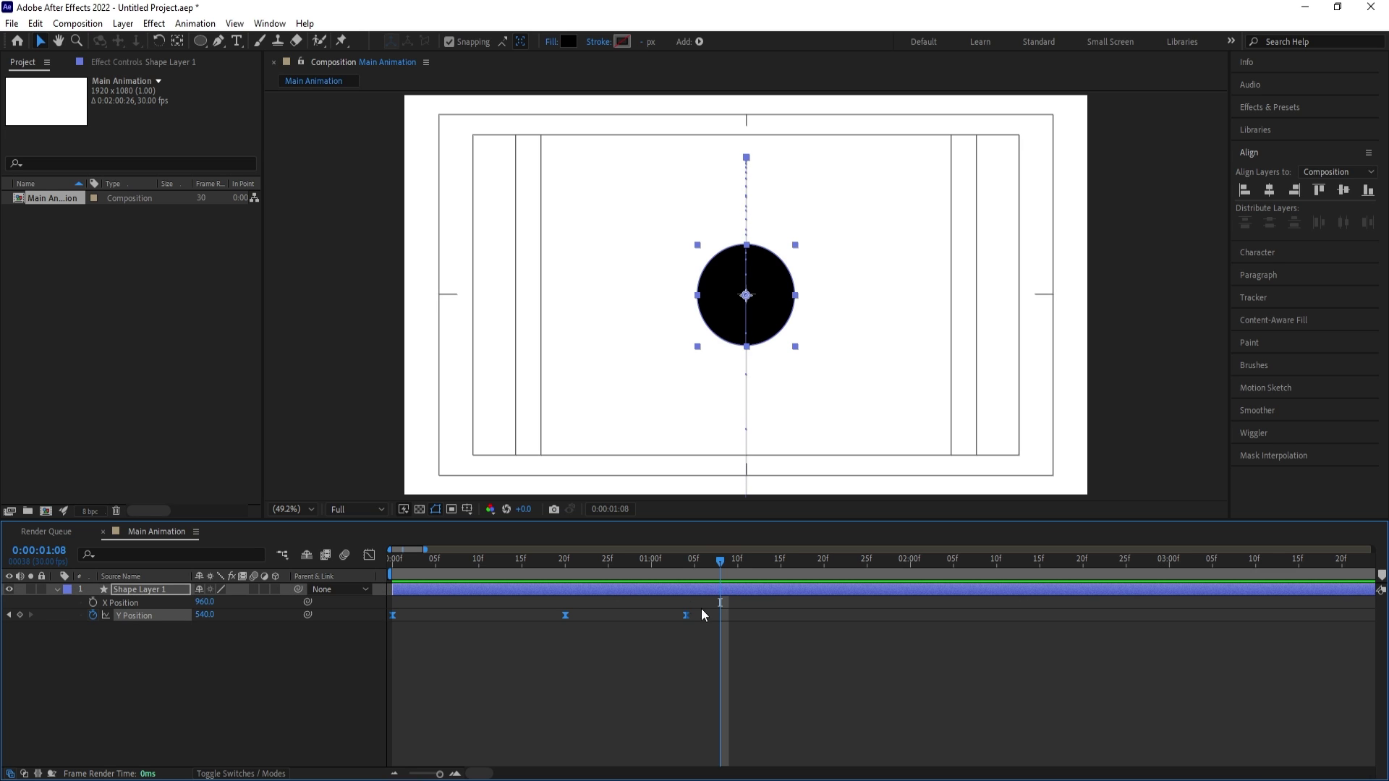
drag(686, 616, 601, 589)
key(Home)
key(space)
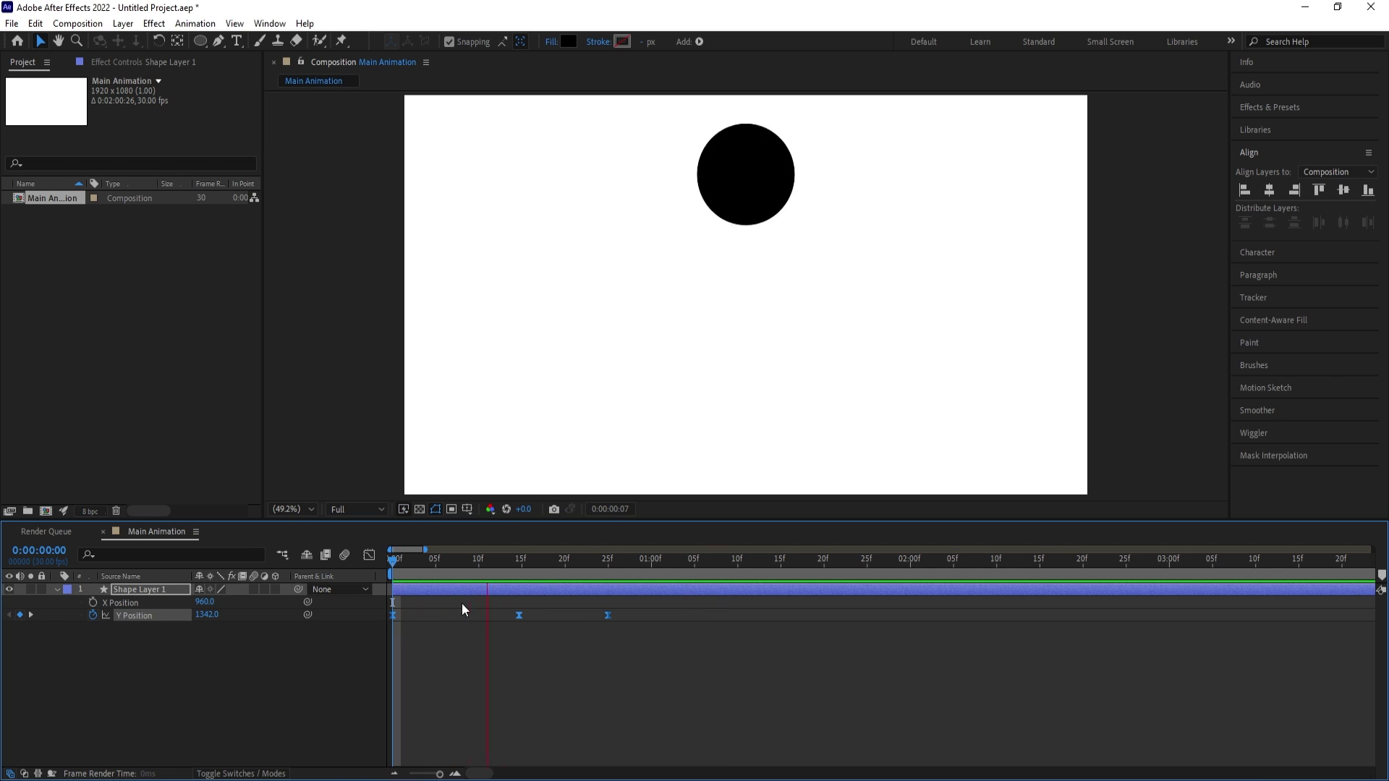
click(462, 602)
With the current time at 0:00:00:25, duplicate the circle's layer and set the copy's label colour to Yellow
click(571, 633)
click(608, 570)
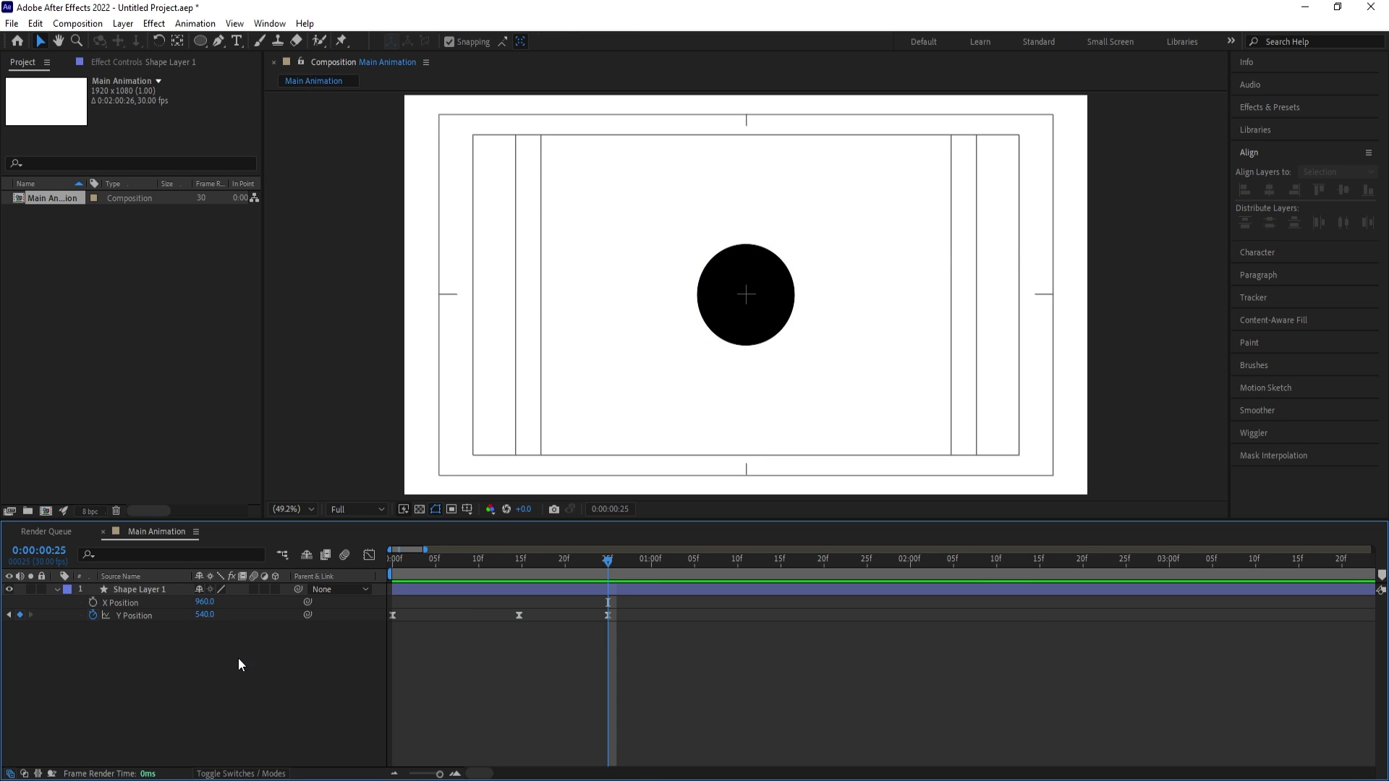
click(145, 588)
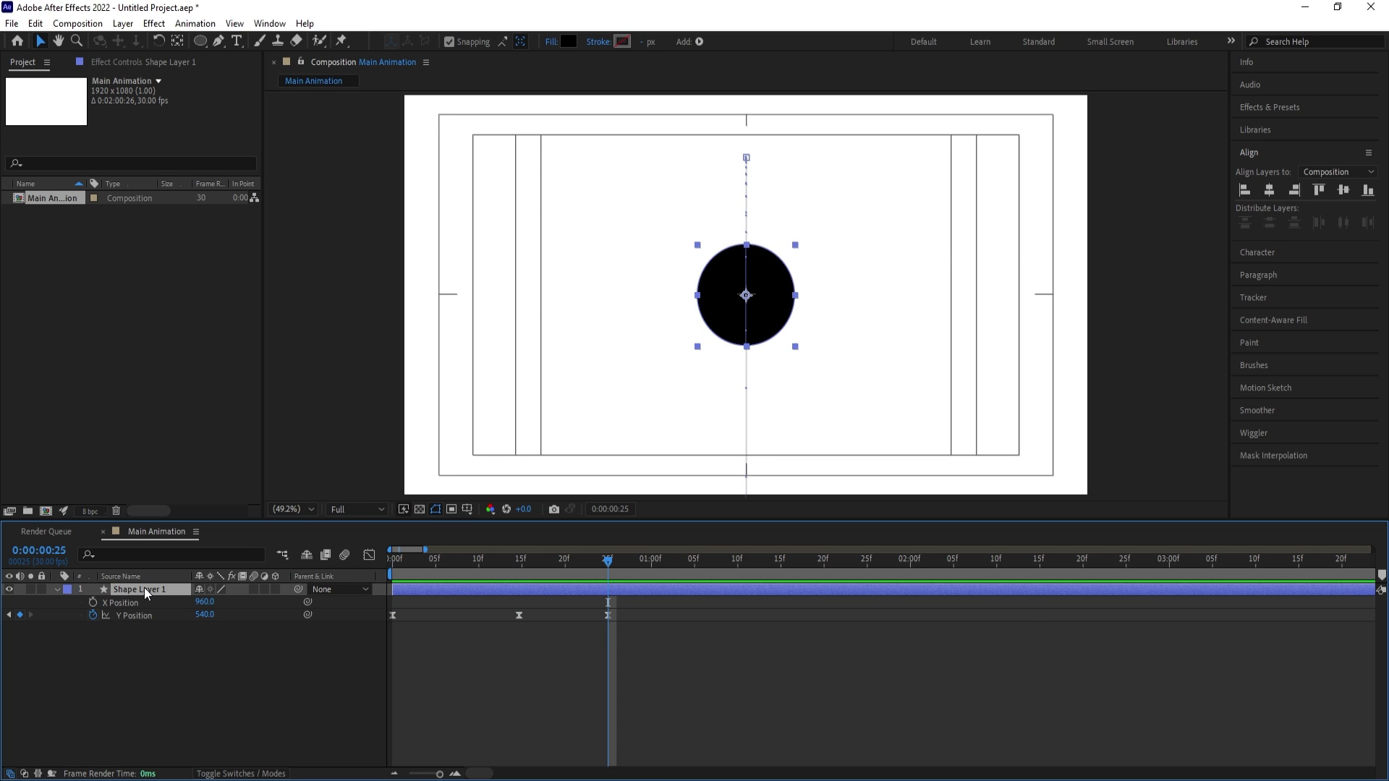
key(ctrl+d)
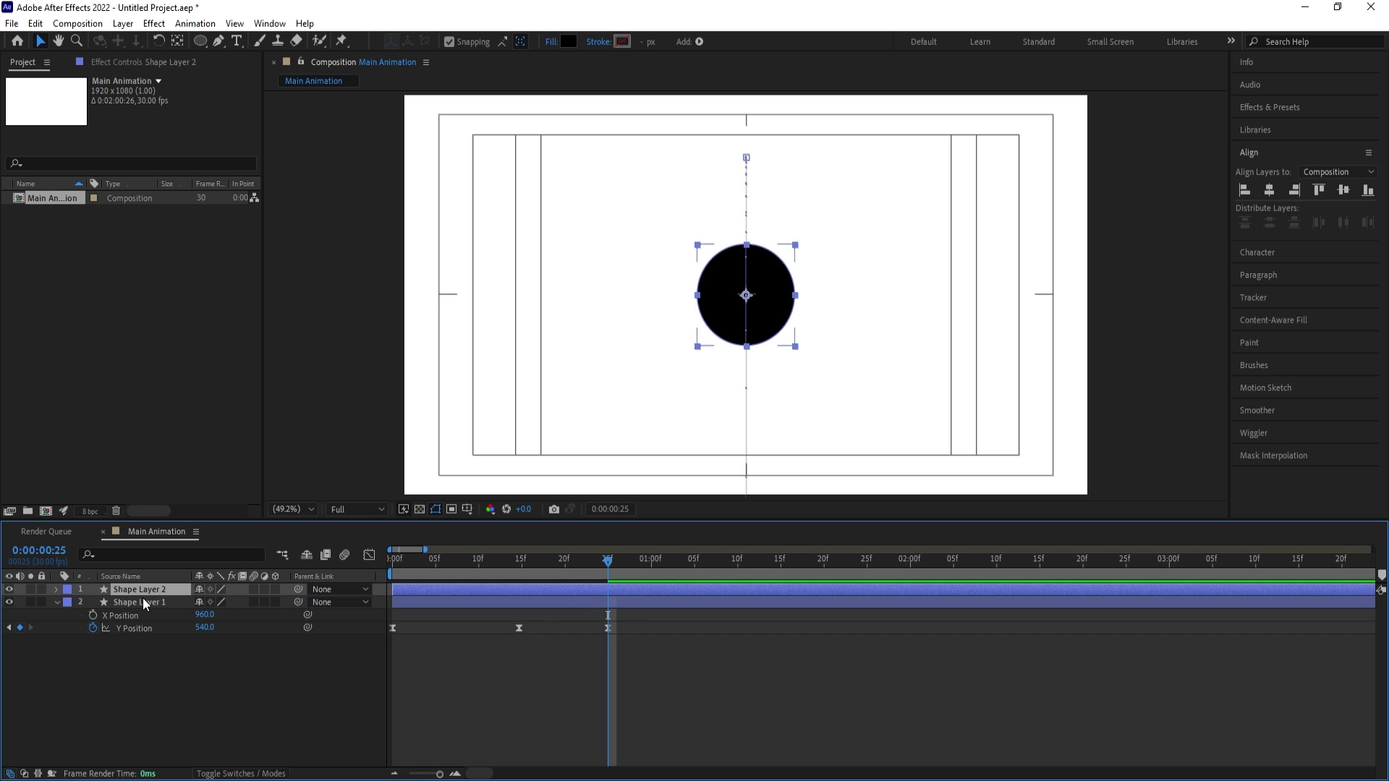
click(69, 604)
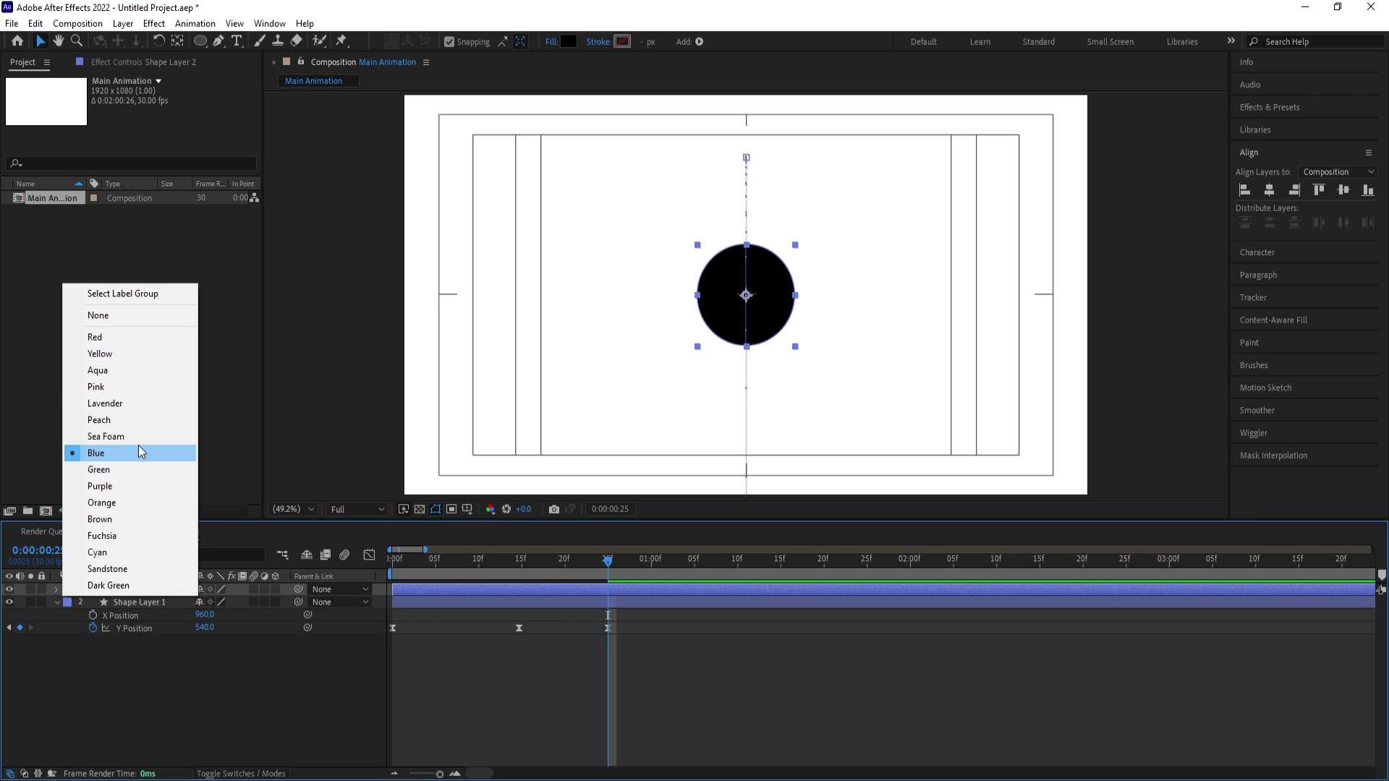
click(100, 354)
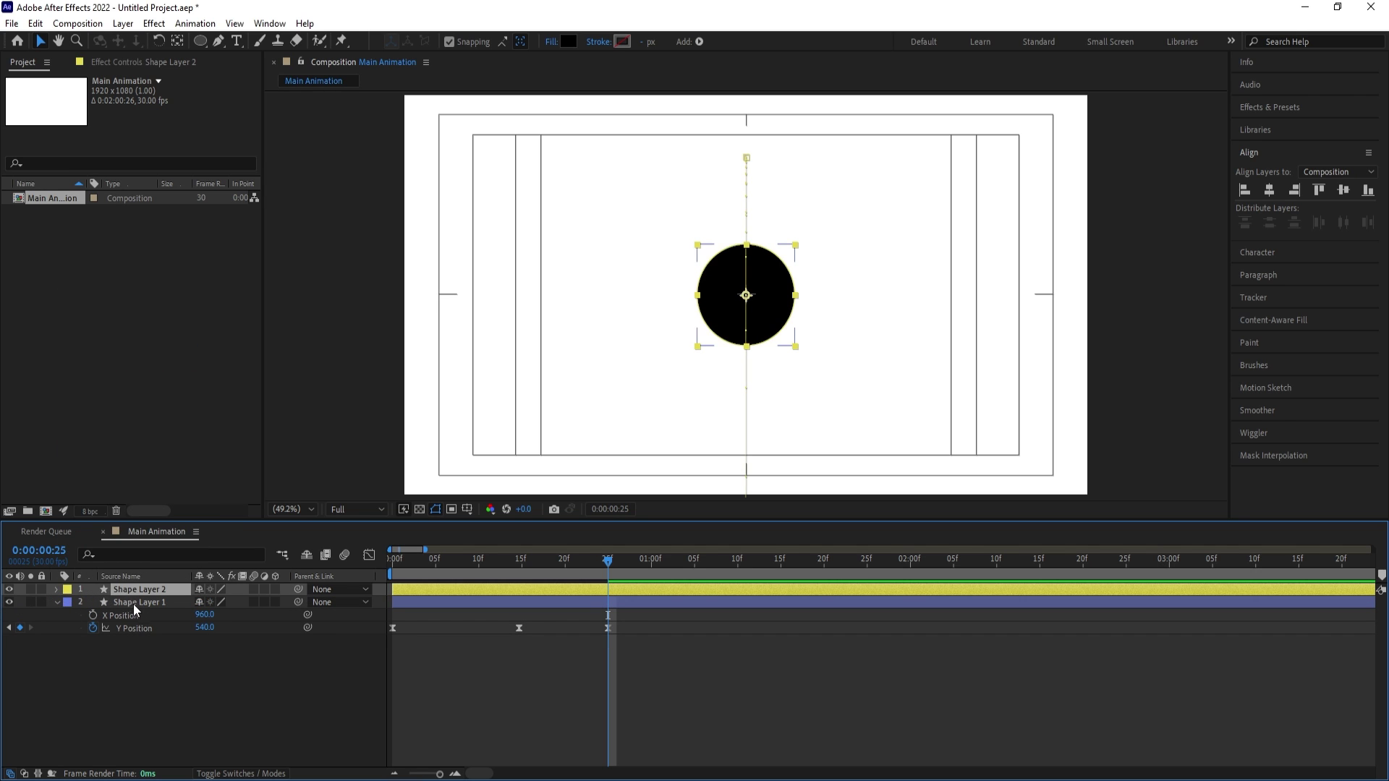
Remove all Y Position keyframes from Shape Layer 1 and add a keyframe for its ellipse Size at 0:00:00:25
click(137, 627)
key(Delete)
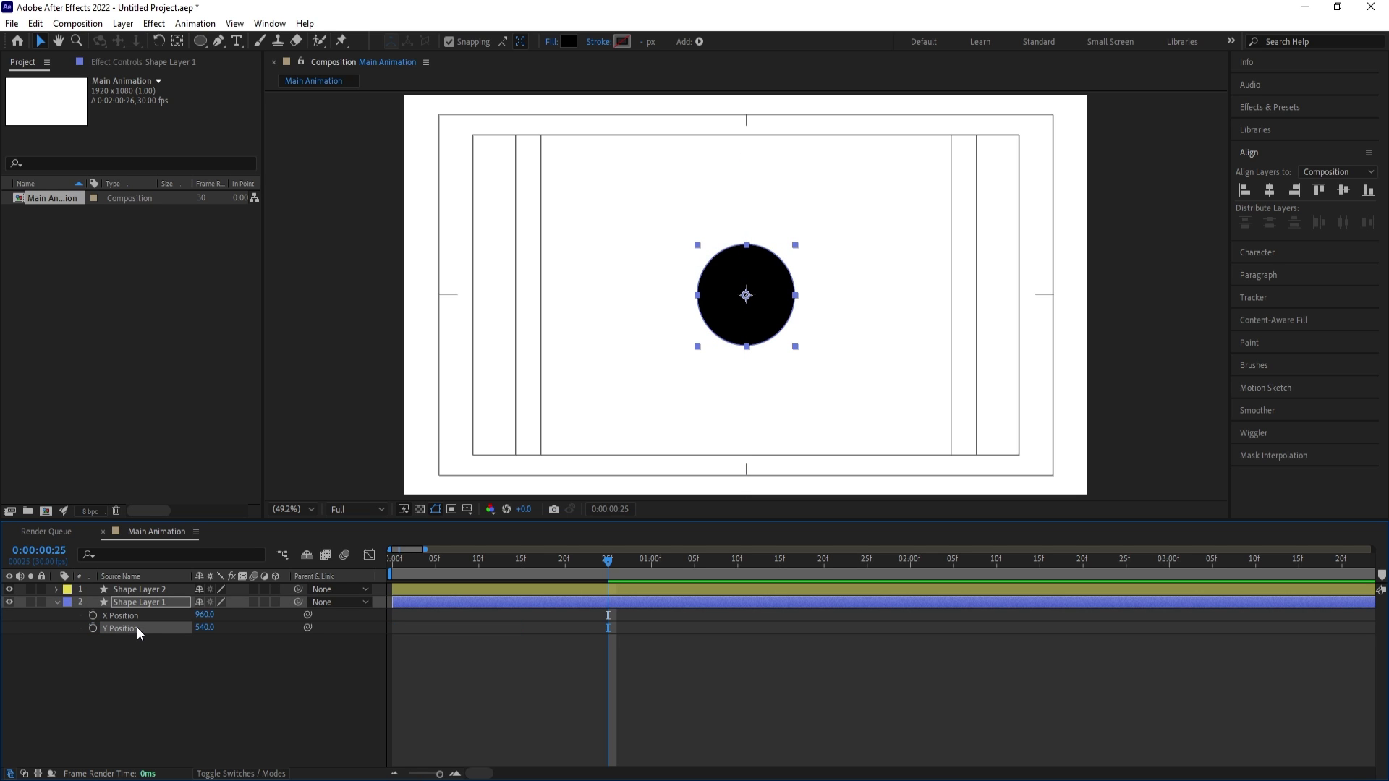
click(112, 558)
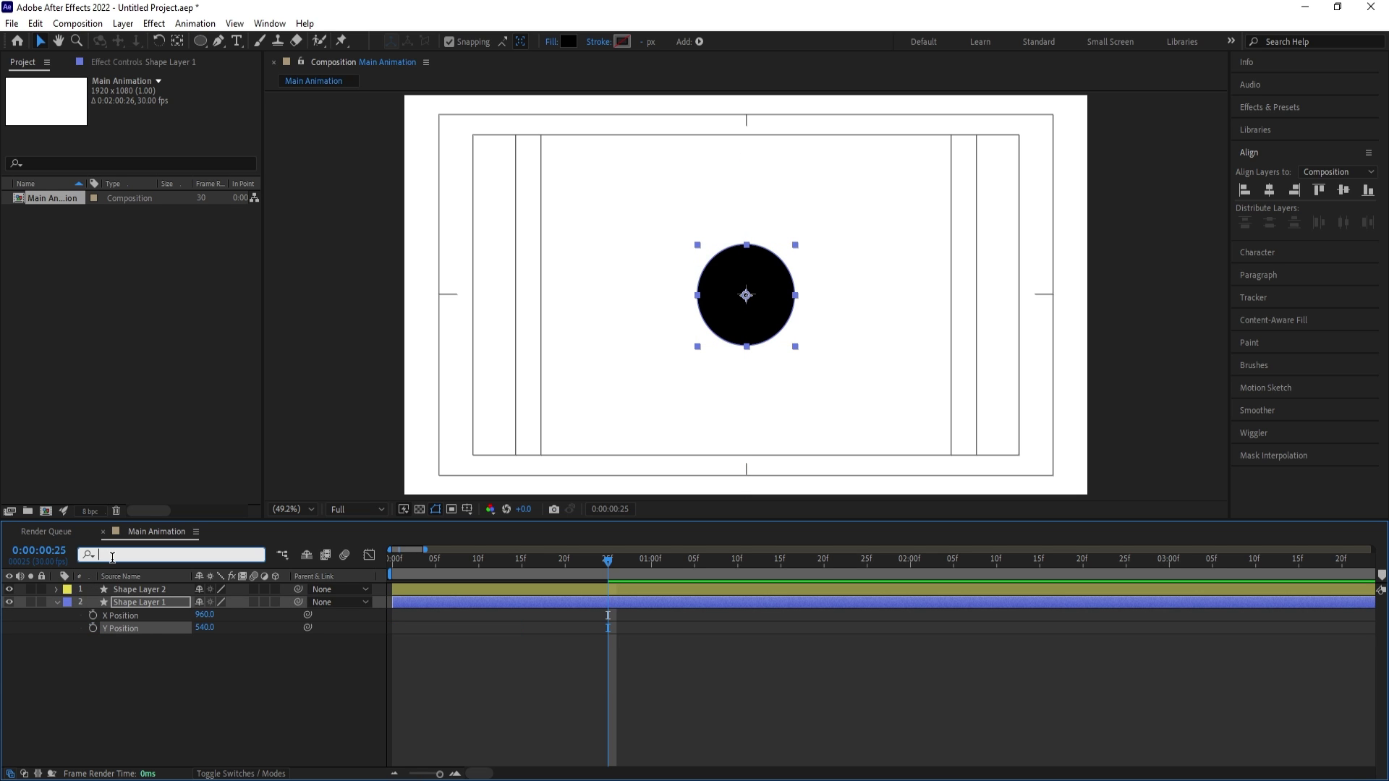
text(si)
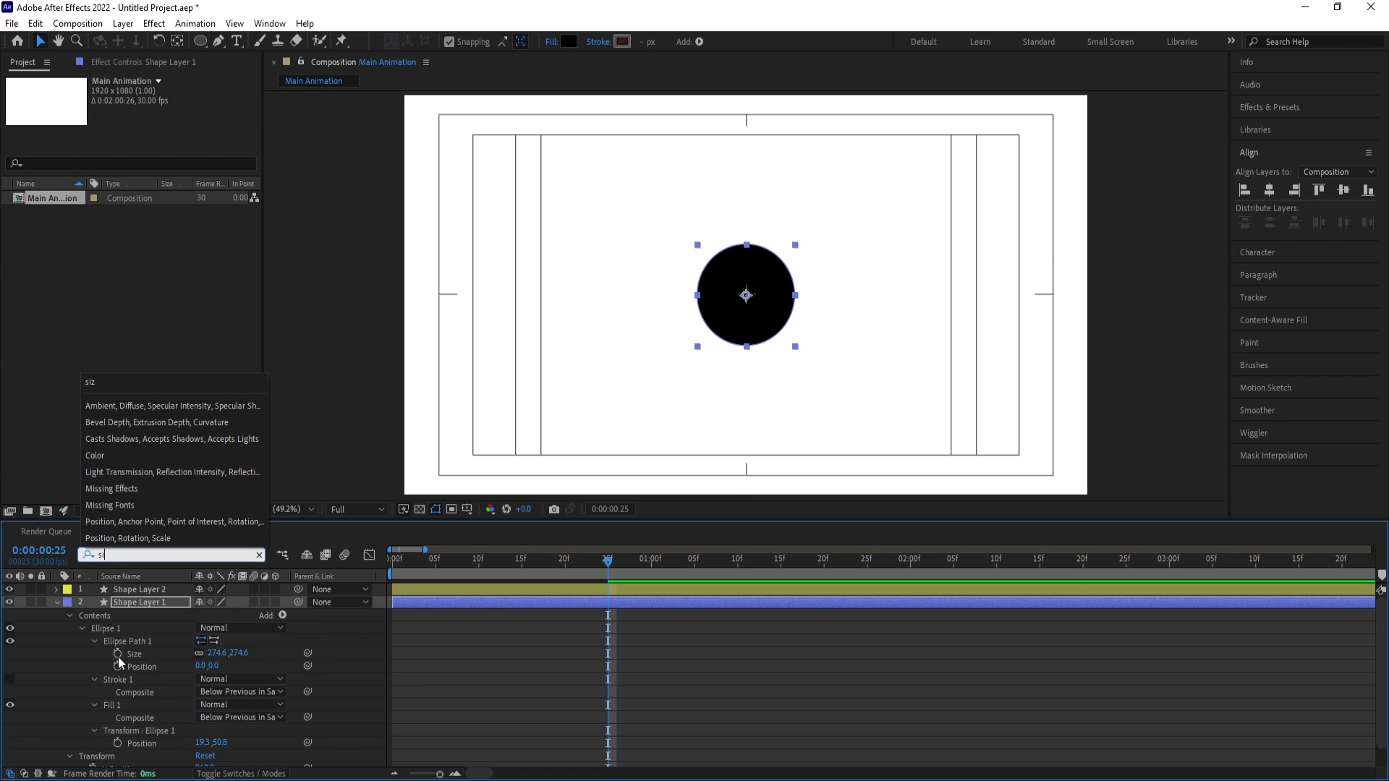
click(118, 654)
key(Escape)
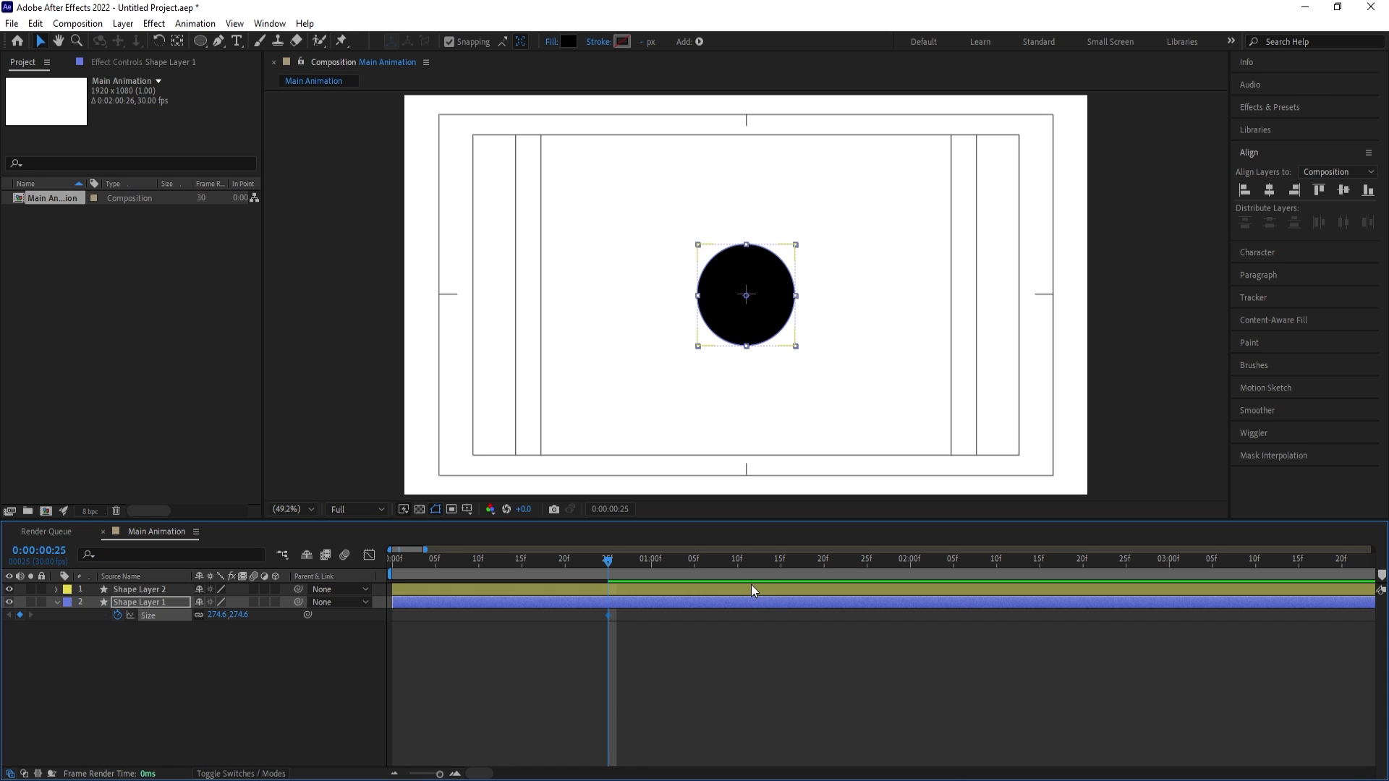
click(650, 627)
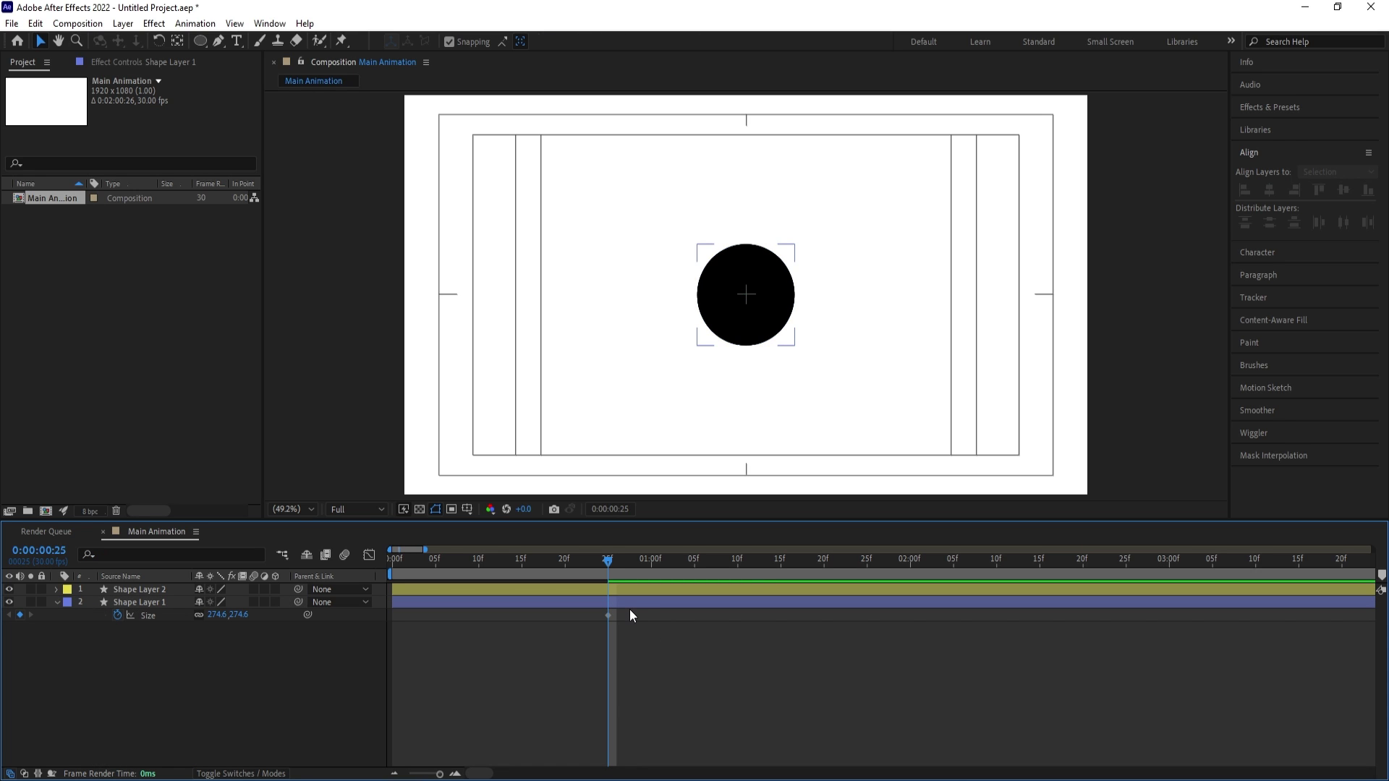
Set Shape Layer 1's fill to None and its stroke colour to black, 000000
click(623, 603)
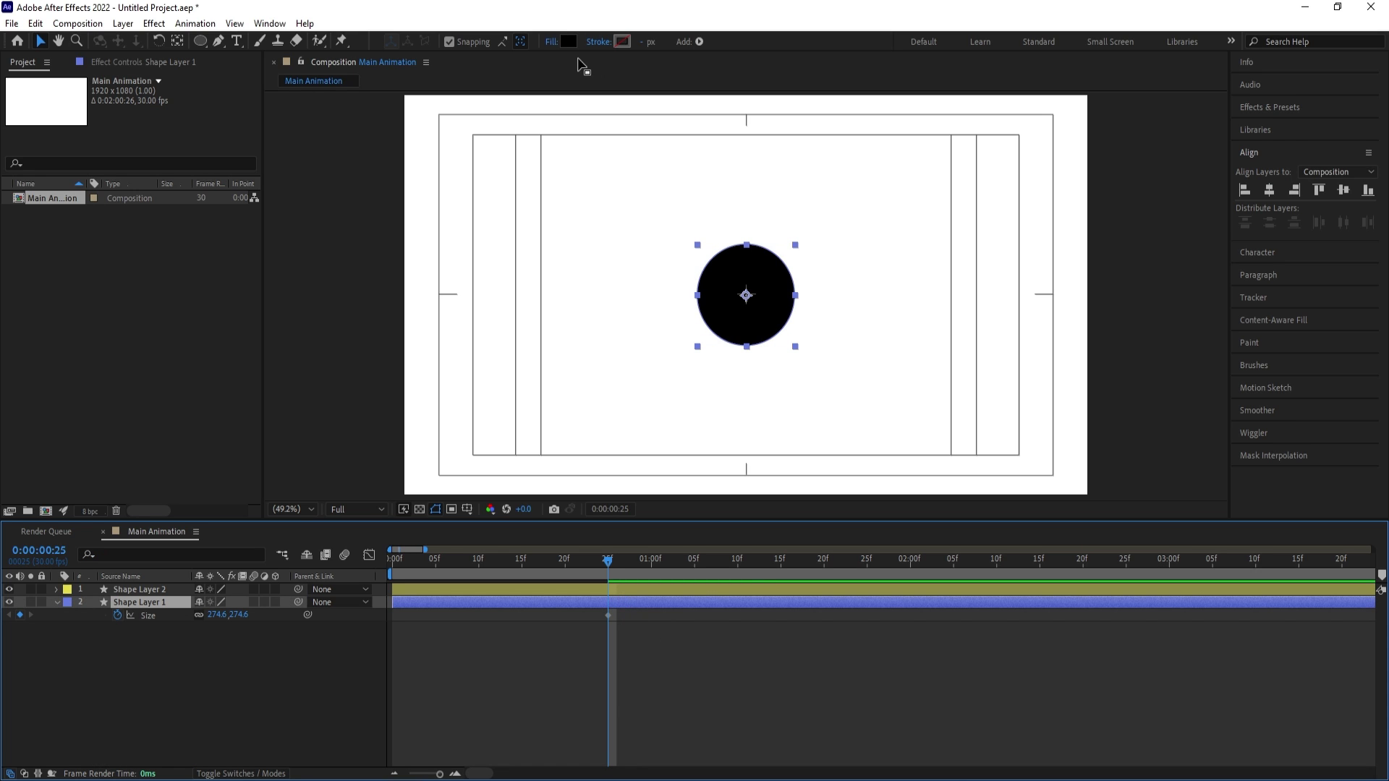
click(551, 42)
click(621, 354)
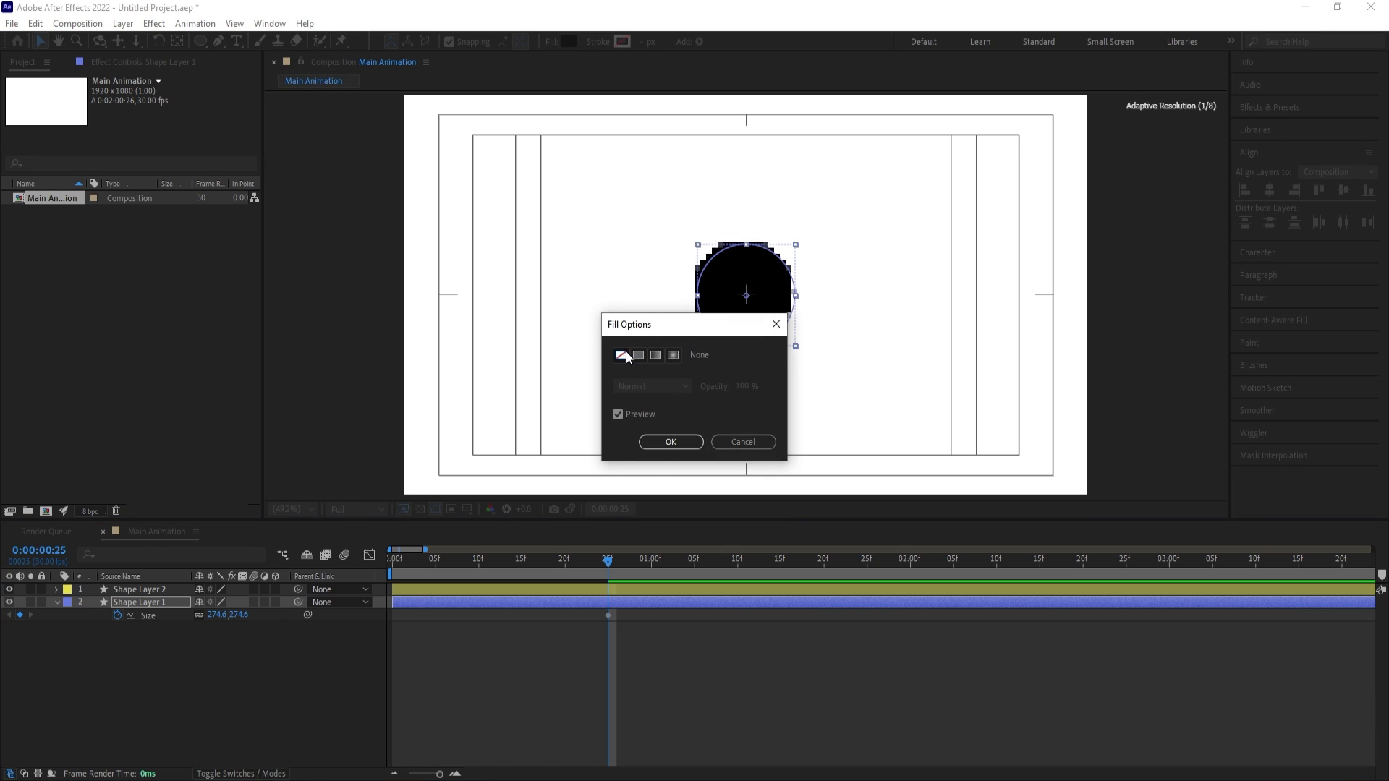
click(659, 442)
click(620, 42)
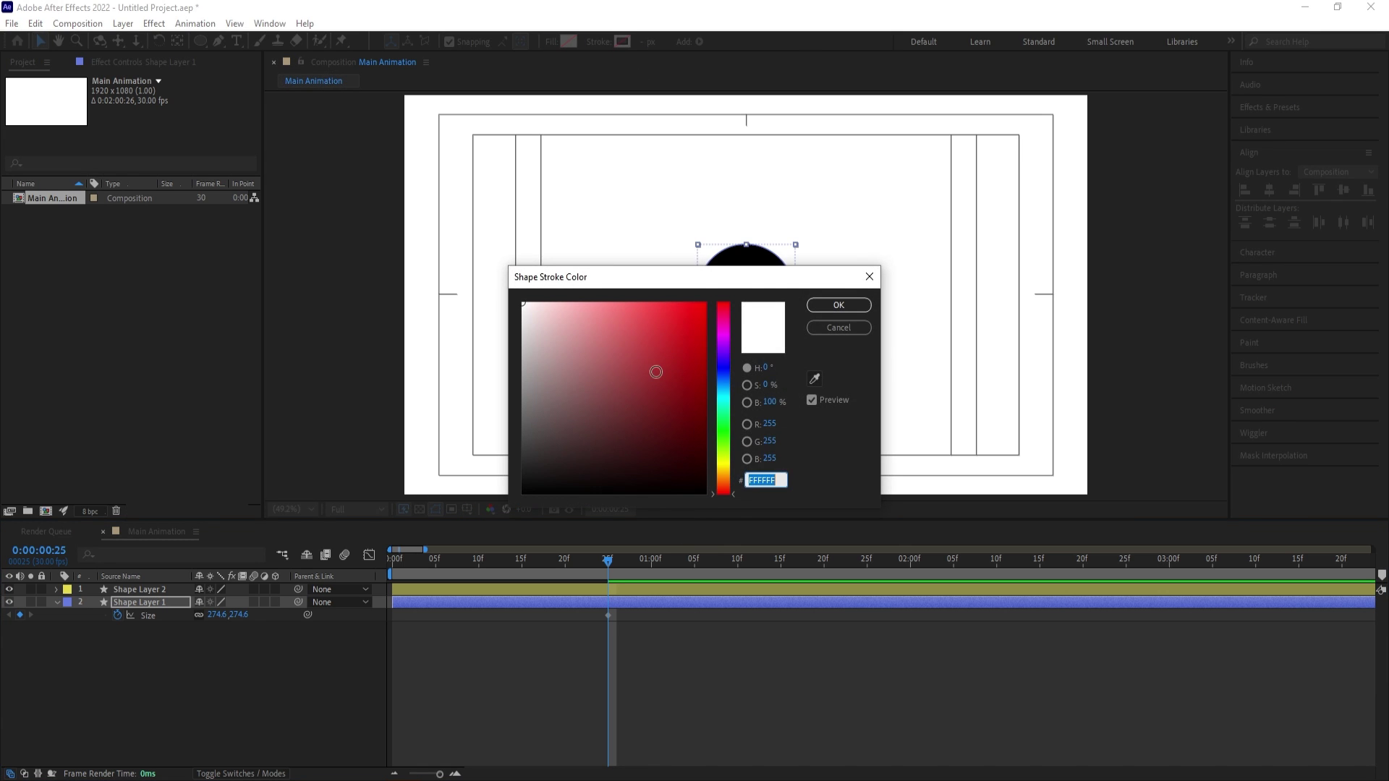
key(Return)
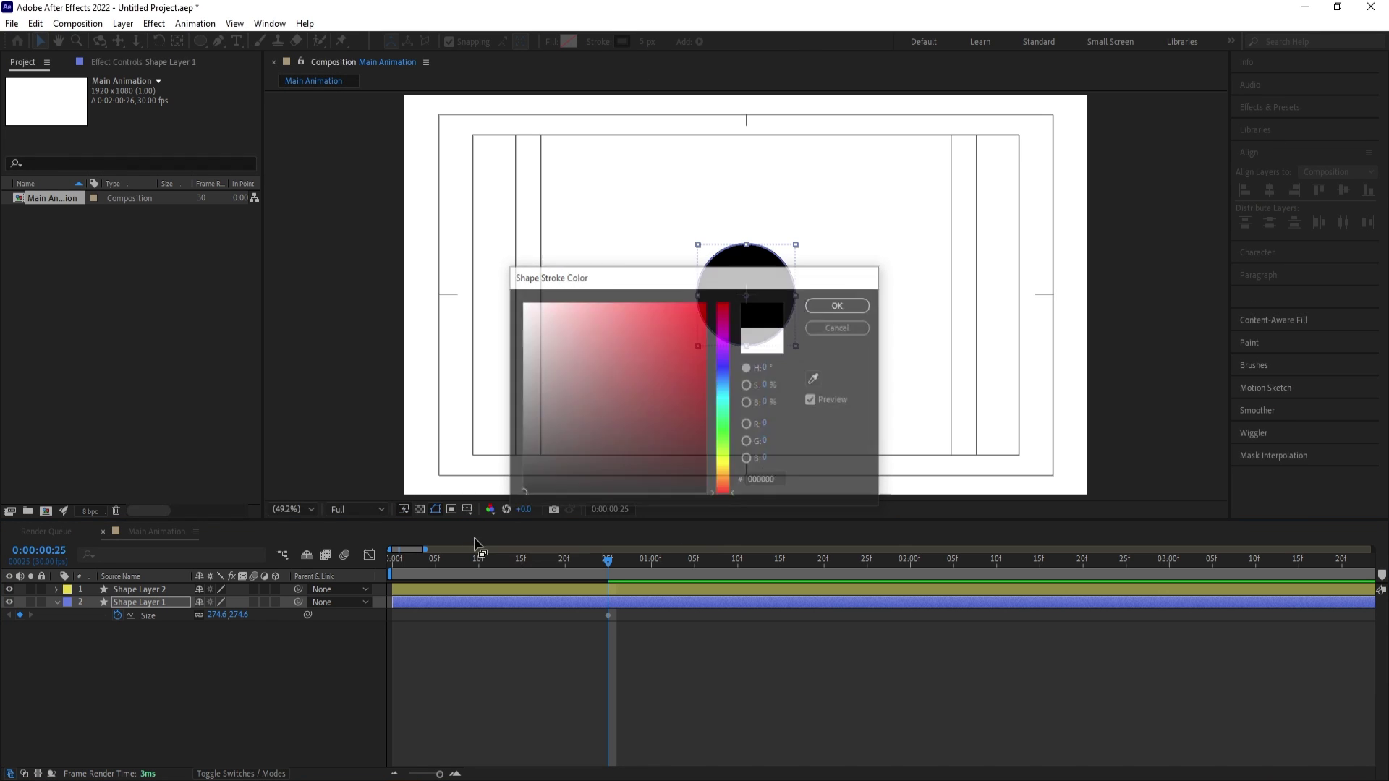
Set Shape Layer 1's stroke width to 200 px, soloing the layer to judge the stroke
mouse_move(646, 41)
mouse_down()
mouse_move(713, 44)
mouse_move(747, 27)
mouse_up()
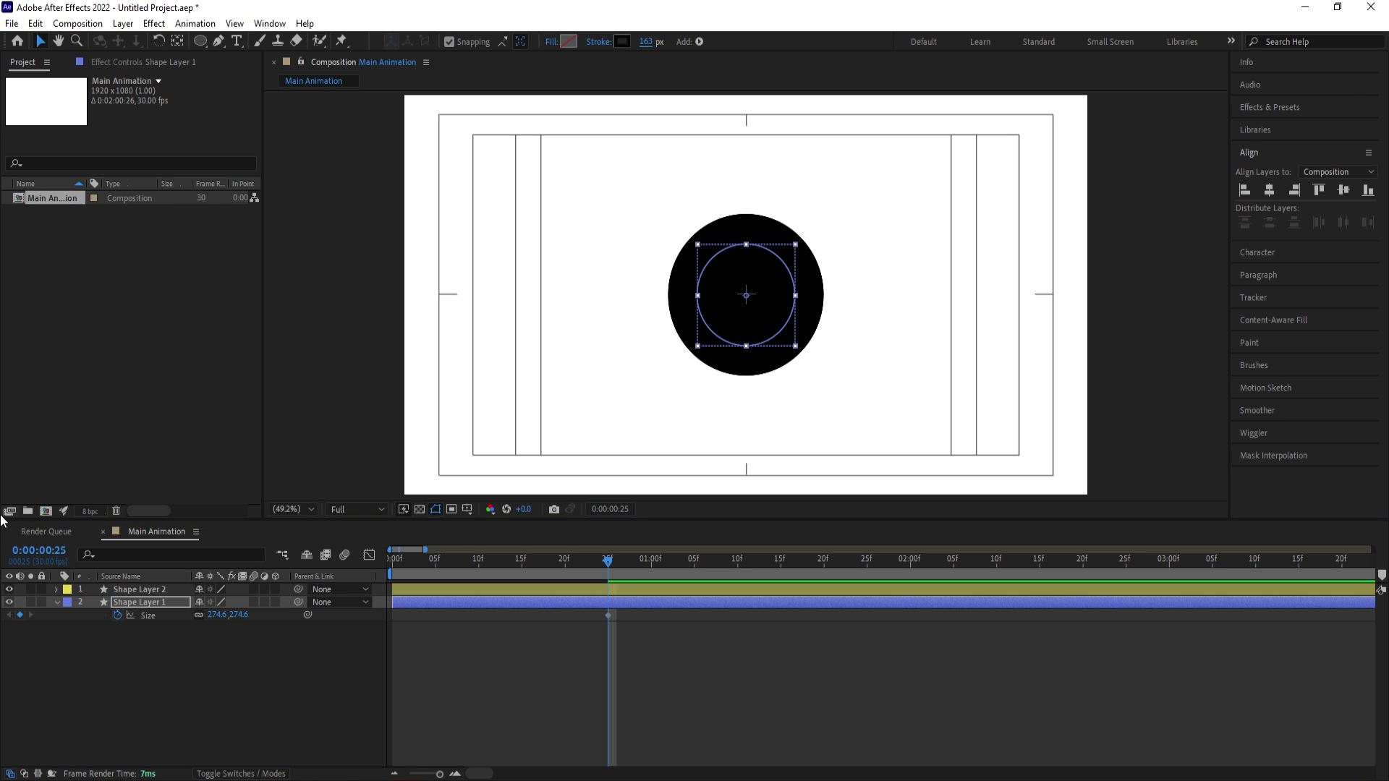
click(29, 609)
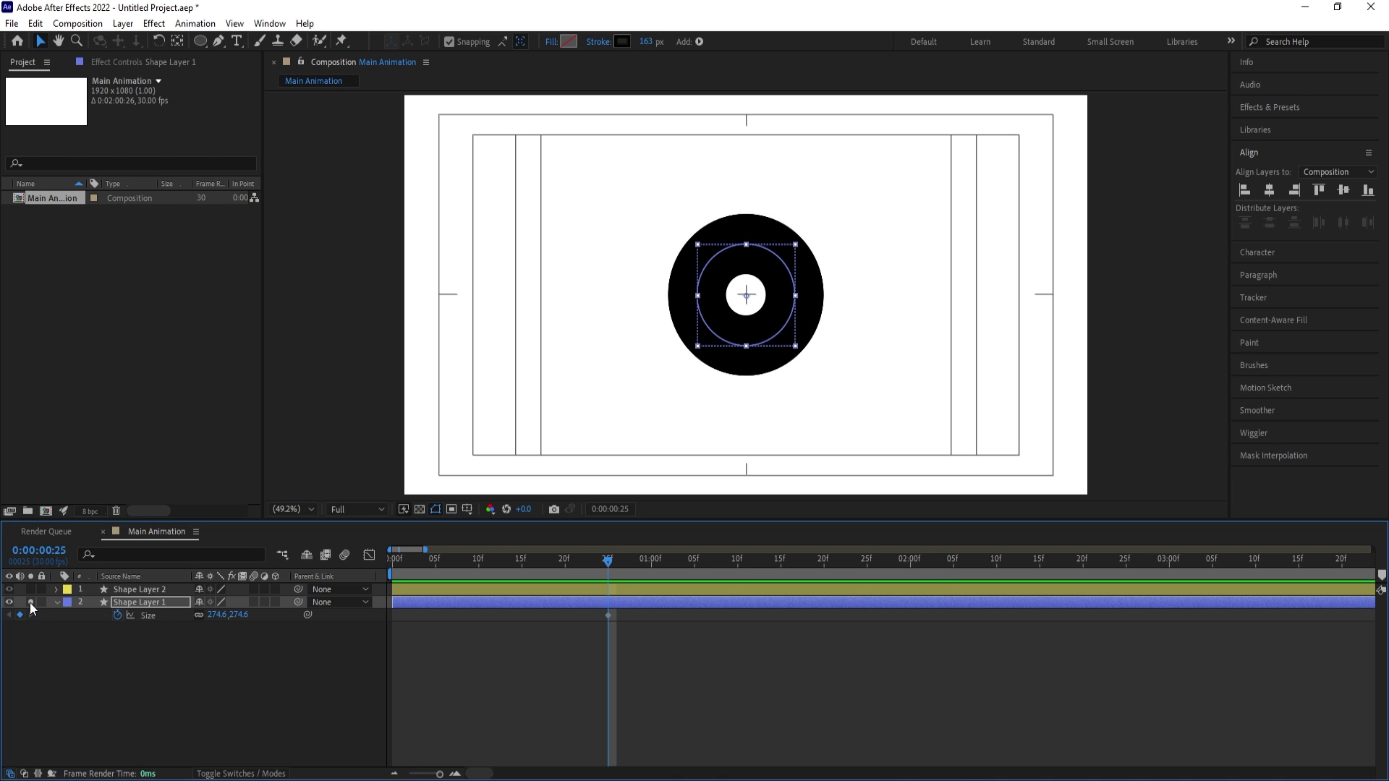
click(649, 41)
text(200)
key(Return)
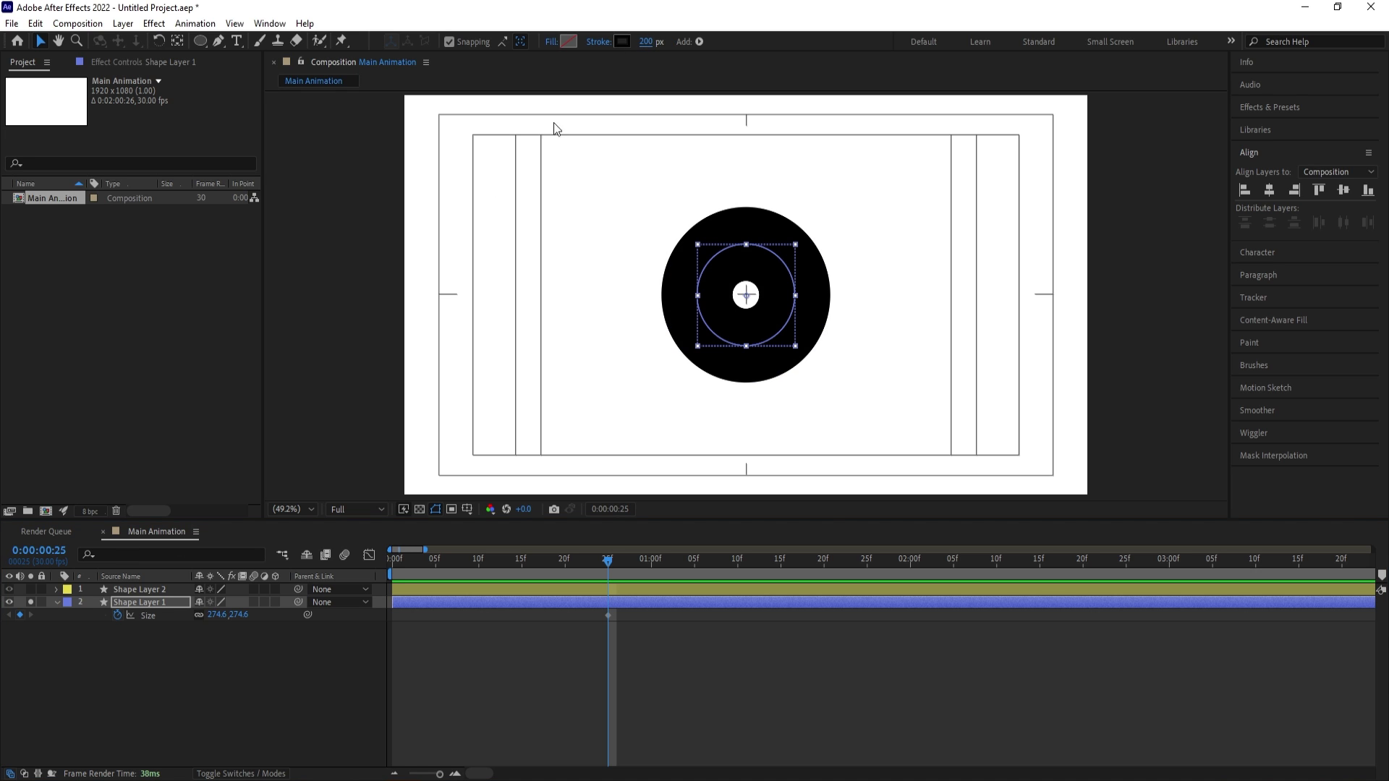
click(115, 666)
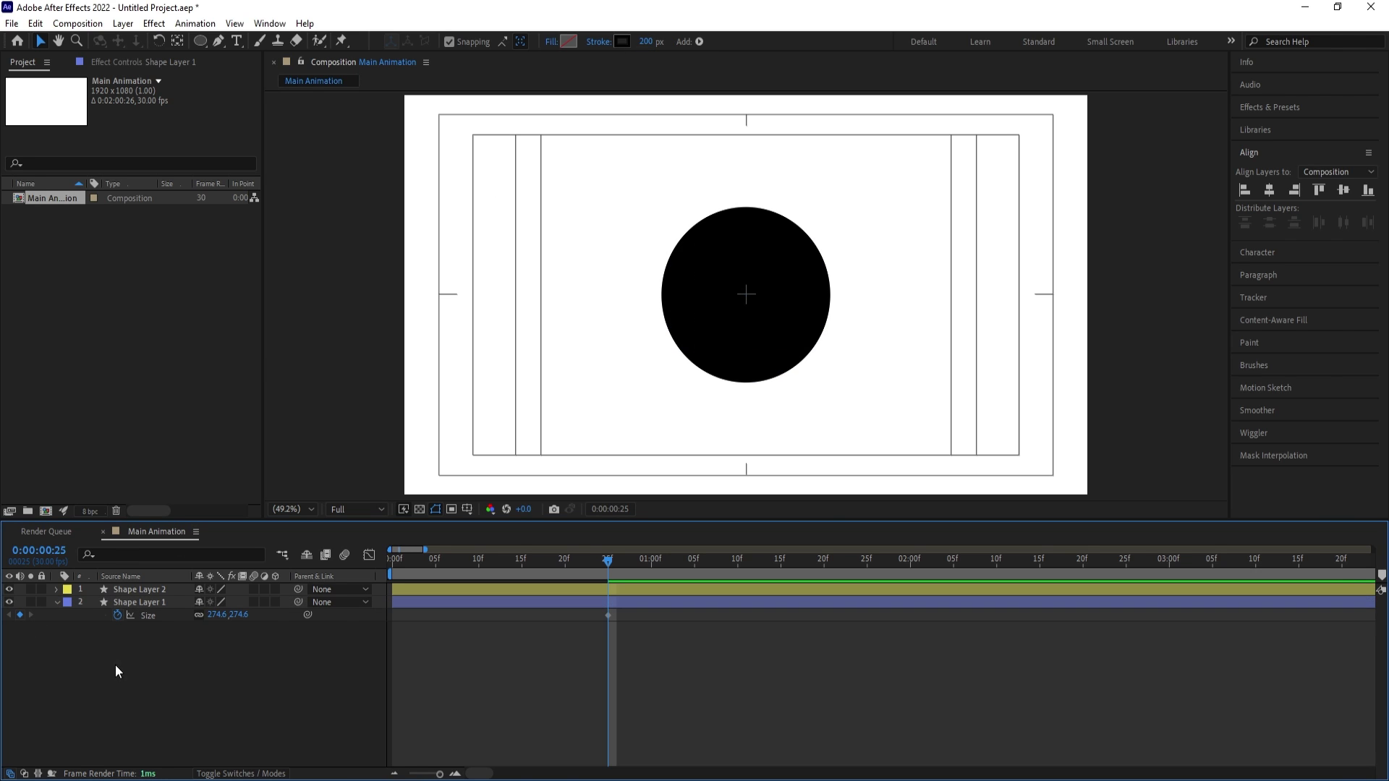
Trim Shape Layer 1's start to 0:00:00:25 and keyframe its Size from 0 there to 278 at 0:00:01:20
click(135, 606)
mouse_move(615, 567)
mouse_down()
mouse_move(560, 557)
mouse_move(610, 570)
mouse_up()
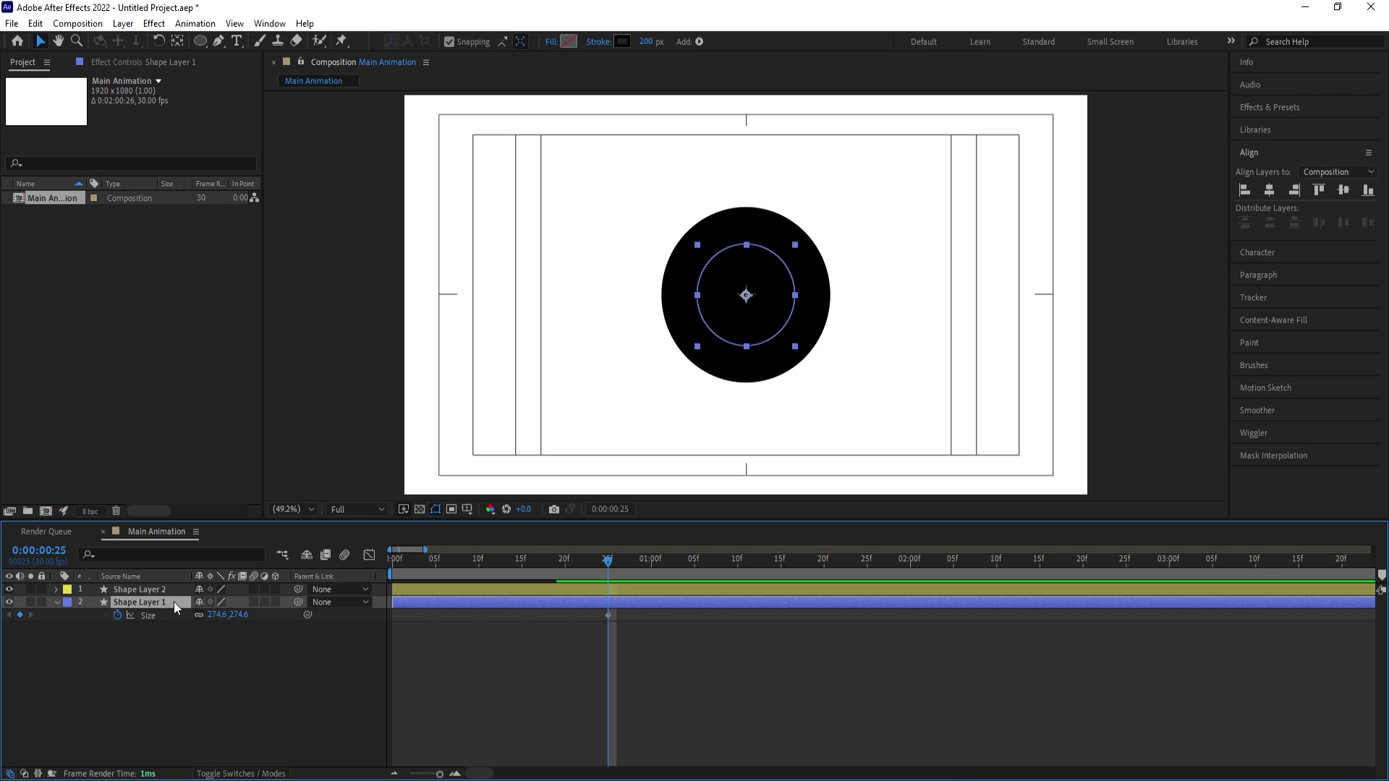
key(alt+bracketleft)
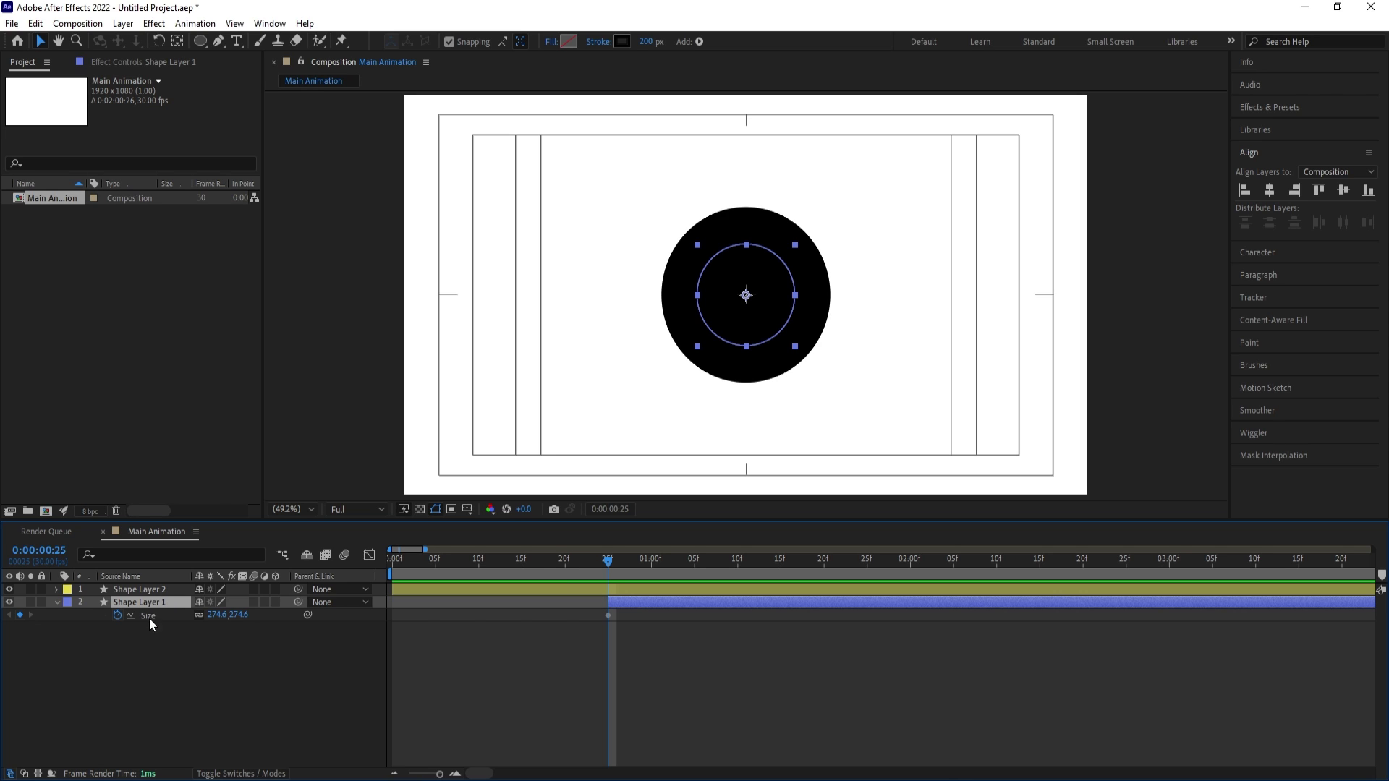
click(216, 615)
text(0)
key(Return)
drag(739, 562, 824, 568)
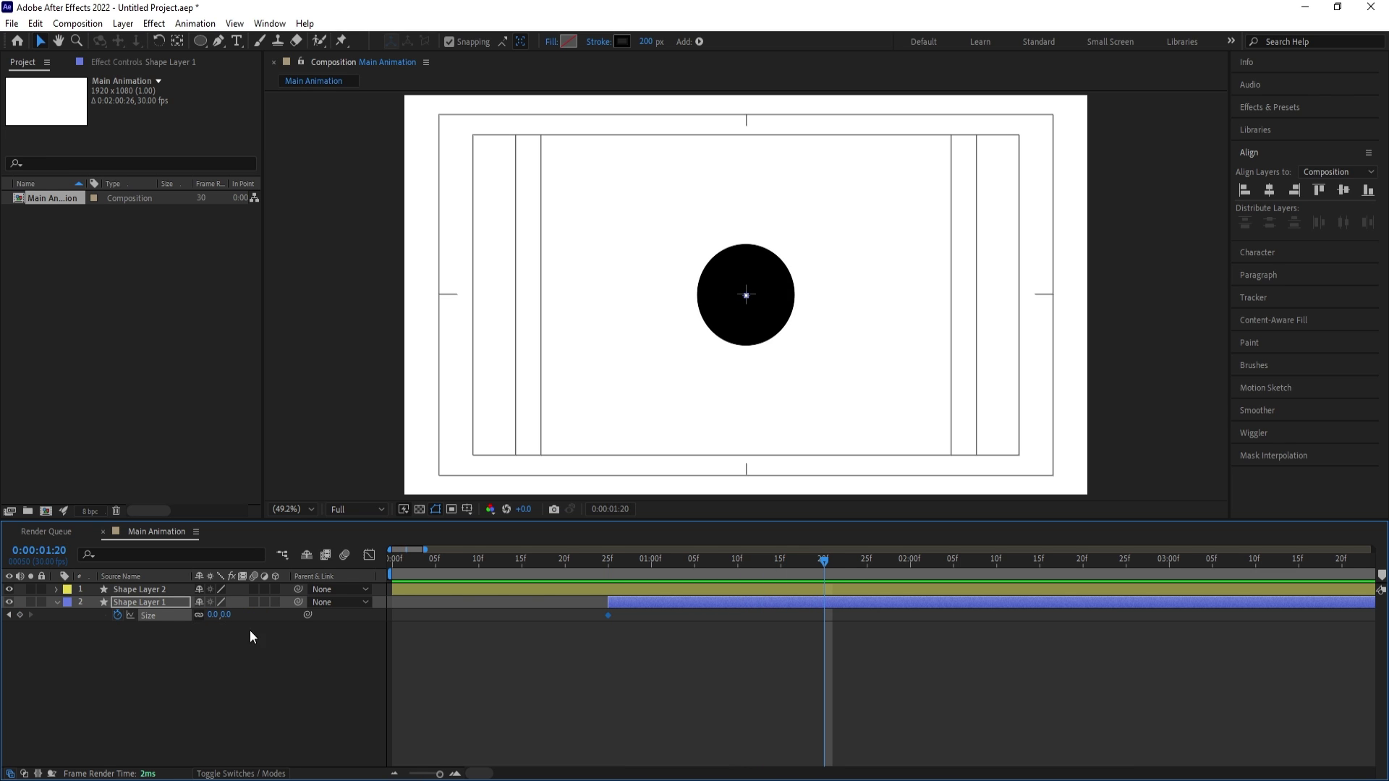
drag(209, 615, 353, 569)
Change the fill colour of Shape Layer 2's central circle to red
click(119, 588)
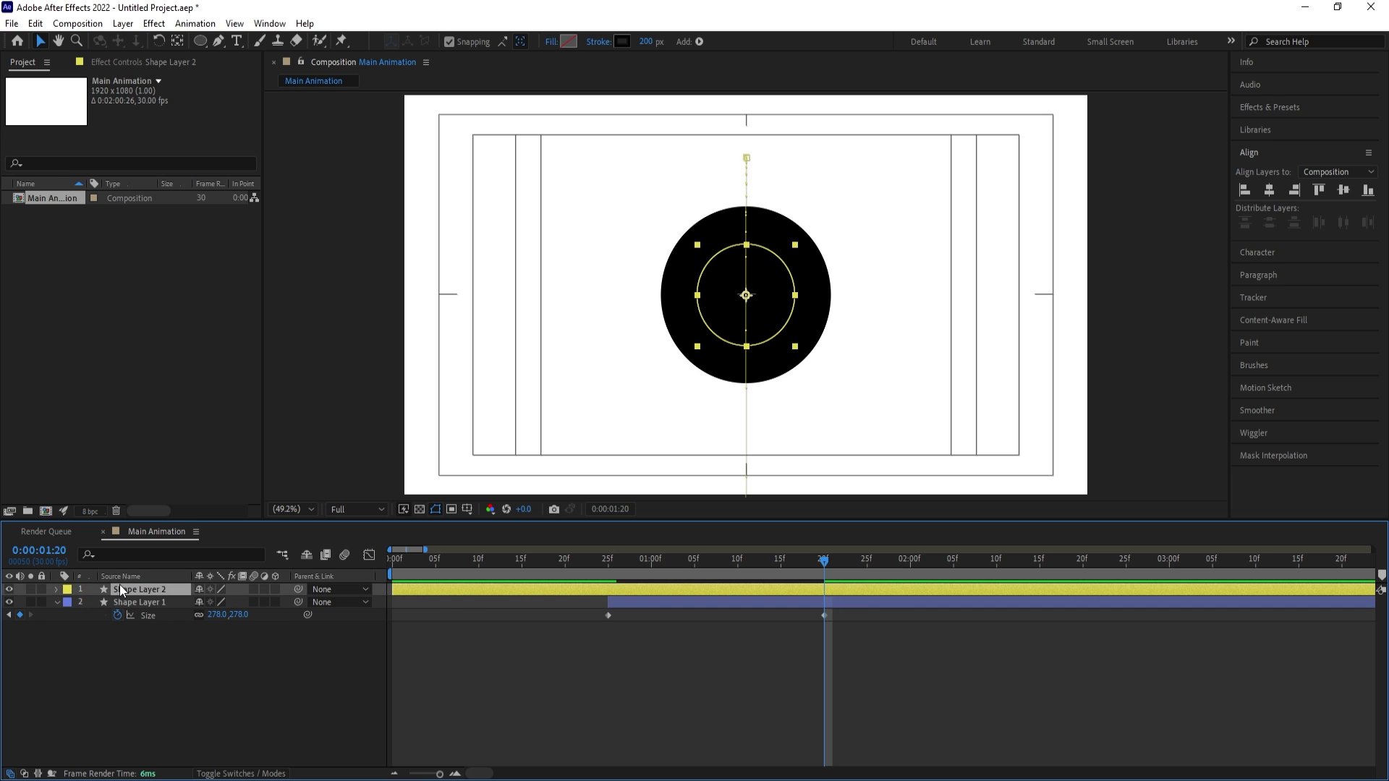
click(574, 42)
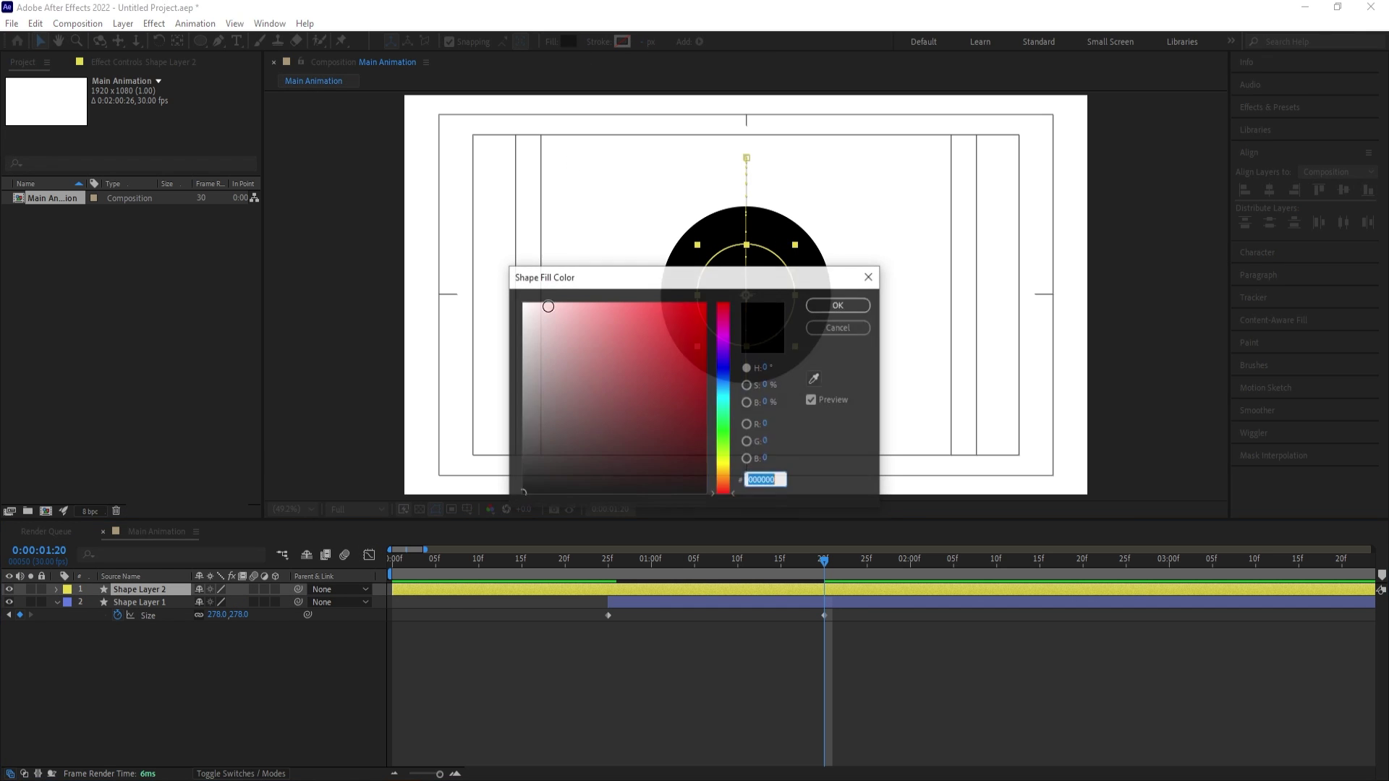
text(ff0000)
key(Return)
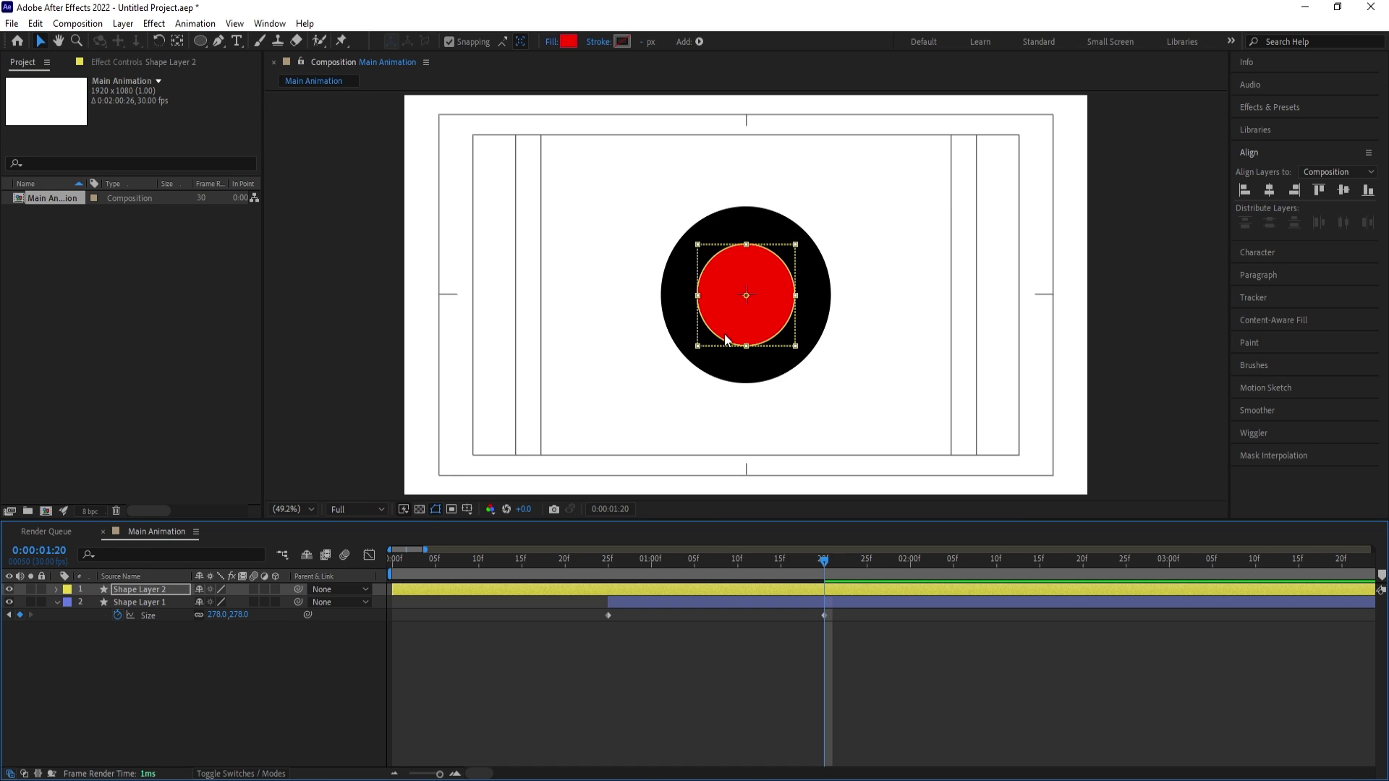
Increase the black ring's Size keyframe at 0:00:01:20 to 331
click(717, 606)
drag(218, 614, 239, 602)
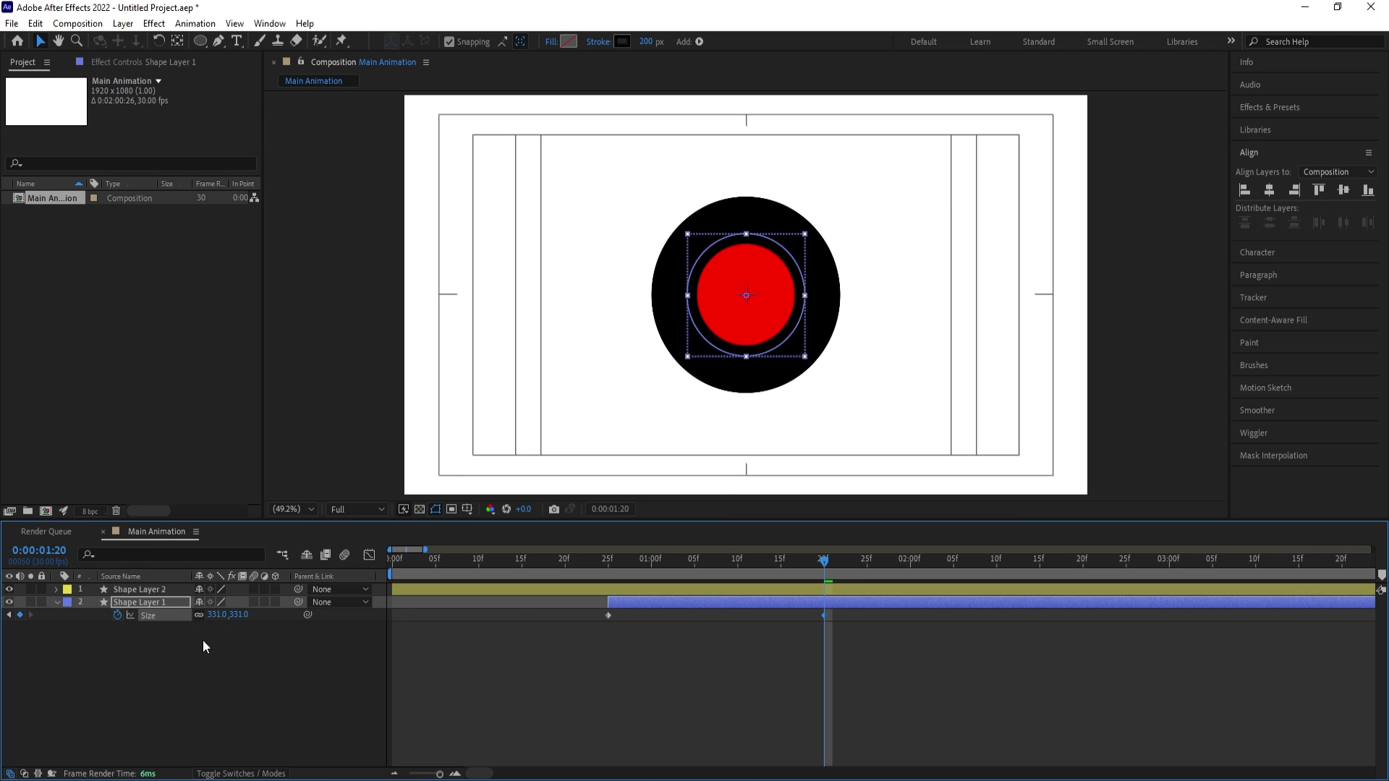
click(153, 631)
Build a second ring behind the first by duplicating Shape Layer 1, giving the bottom copy a dark grey stroke and an end Size of 597
click(141, 602)
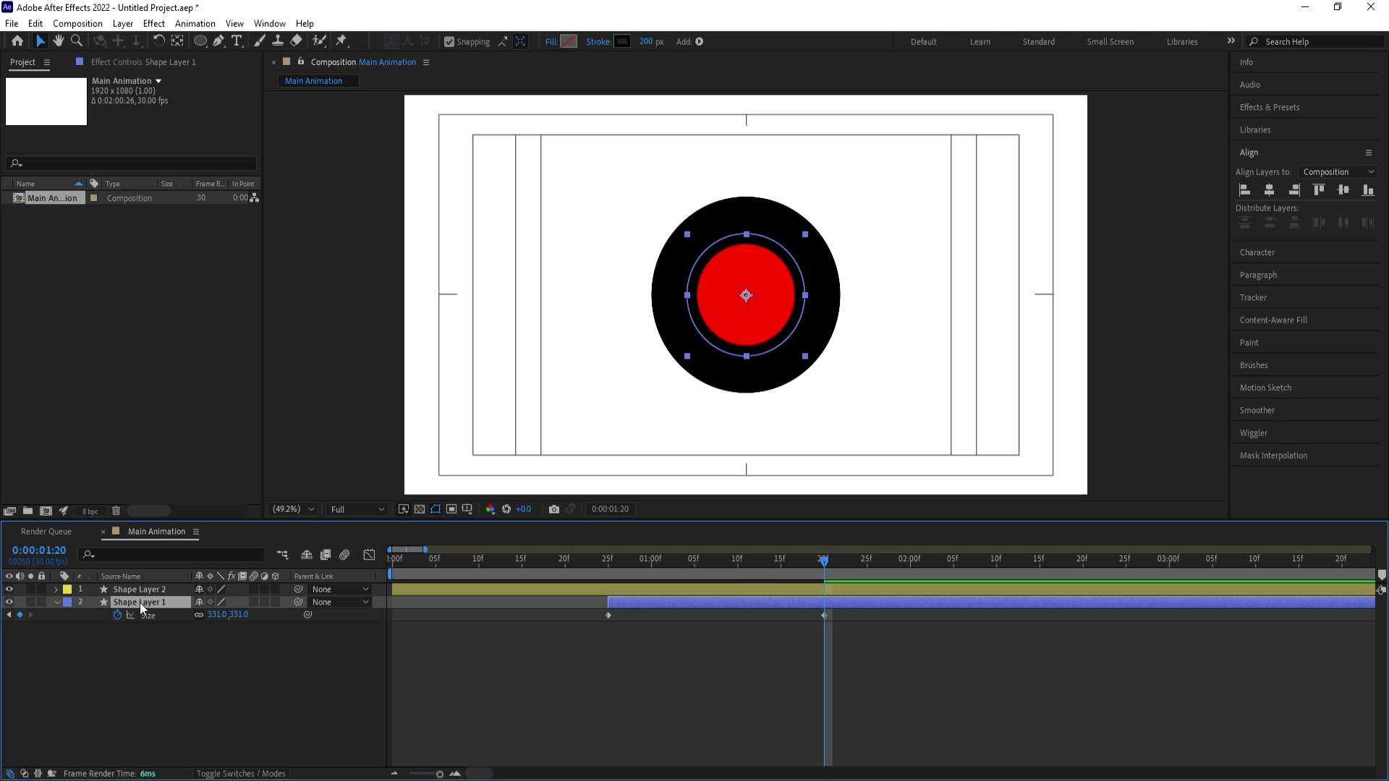
click(145, 615)
key(ctrl+d)
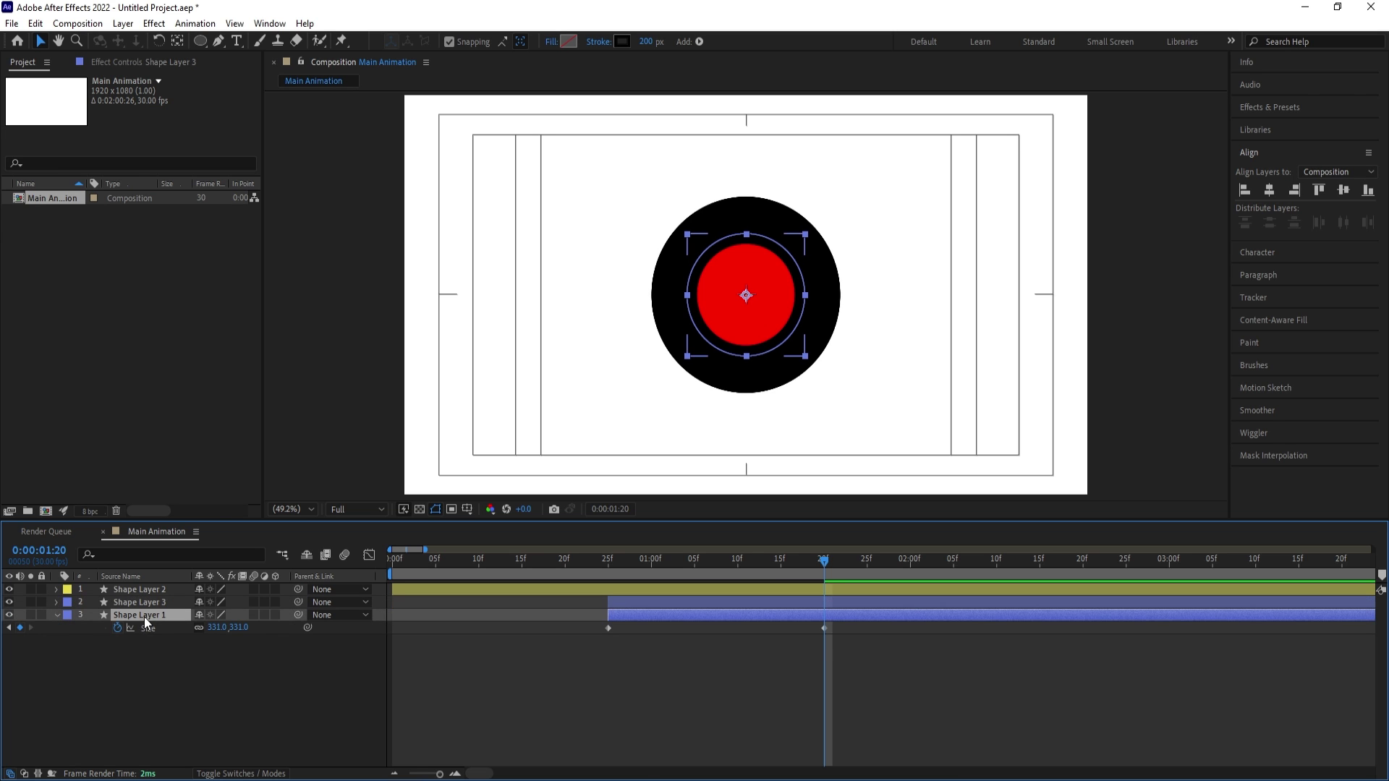
click(623, 41)
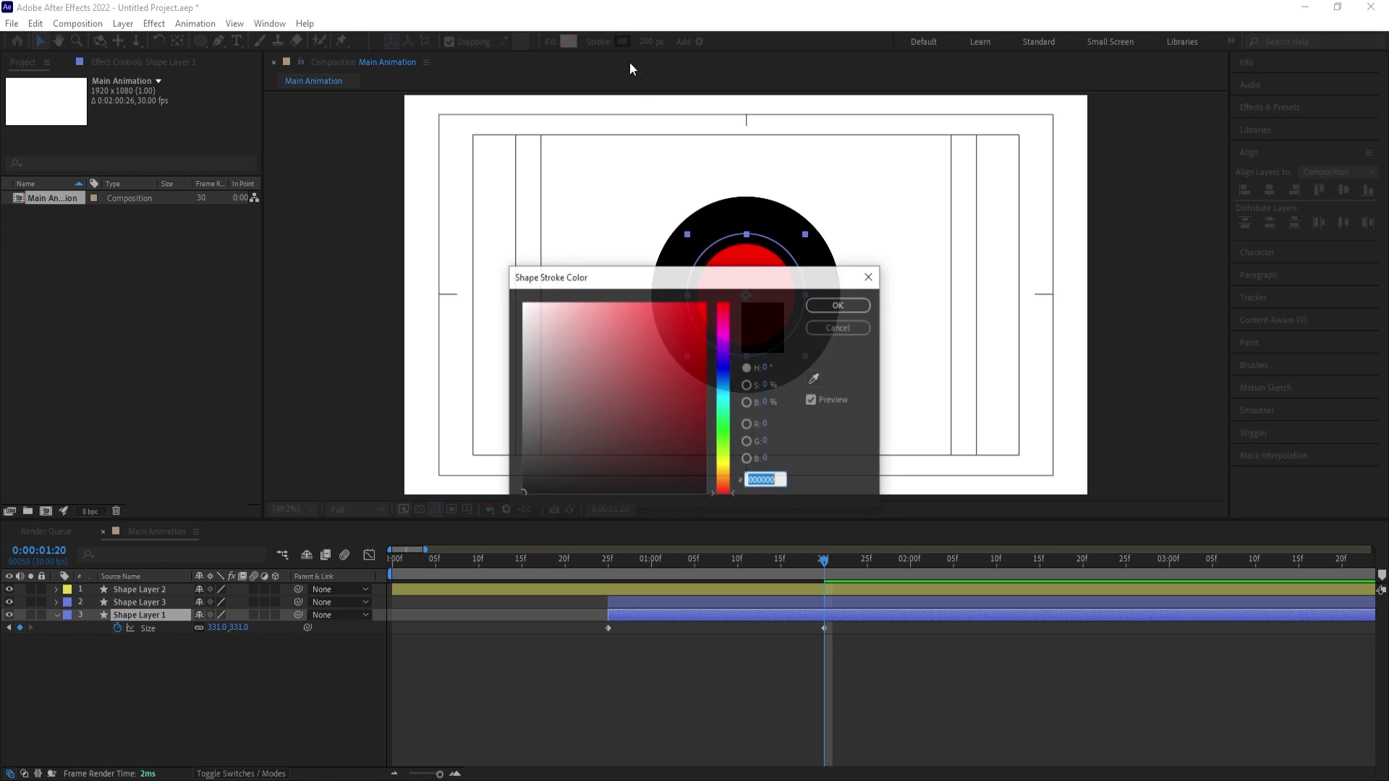
click(519, 464)
drag(519, 465, 508, 463)
key(Return)
drag(221, 627, 324, 534)
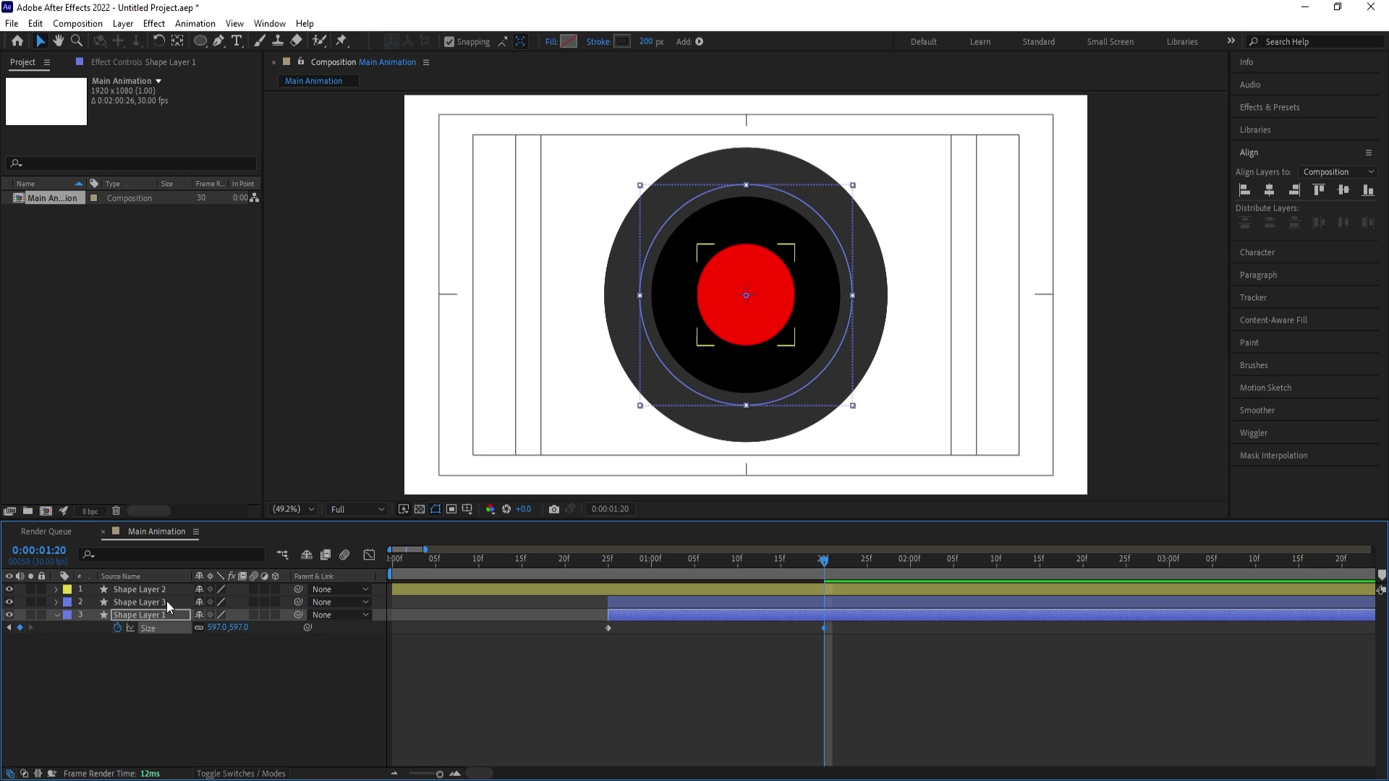
Build a third ring behind the others from another duplicate, with a black 000000 stroke and an end Size of 870
key(ctrl+d)
click(163, 628)
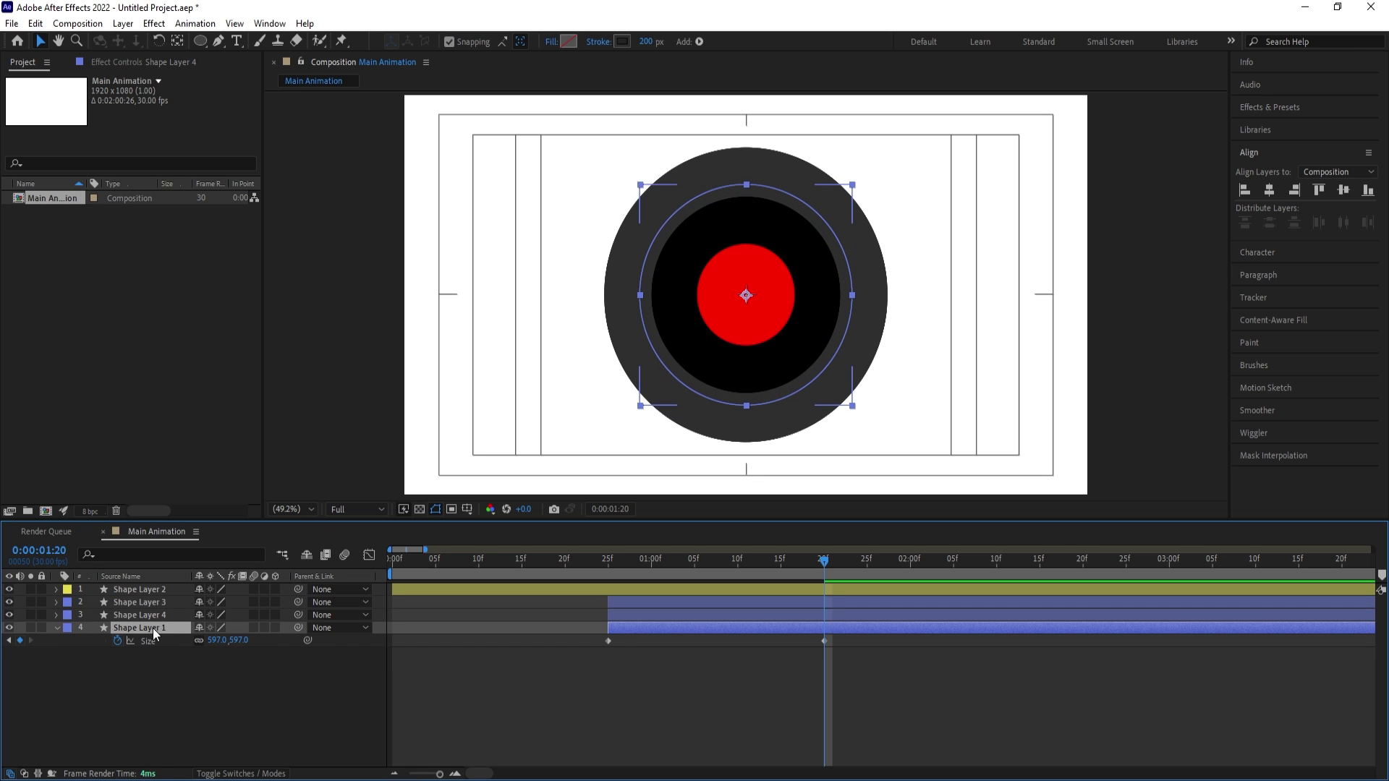
drag(217, 641, 600, 45)
click(621, 41)
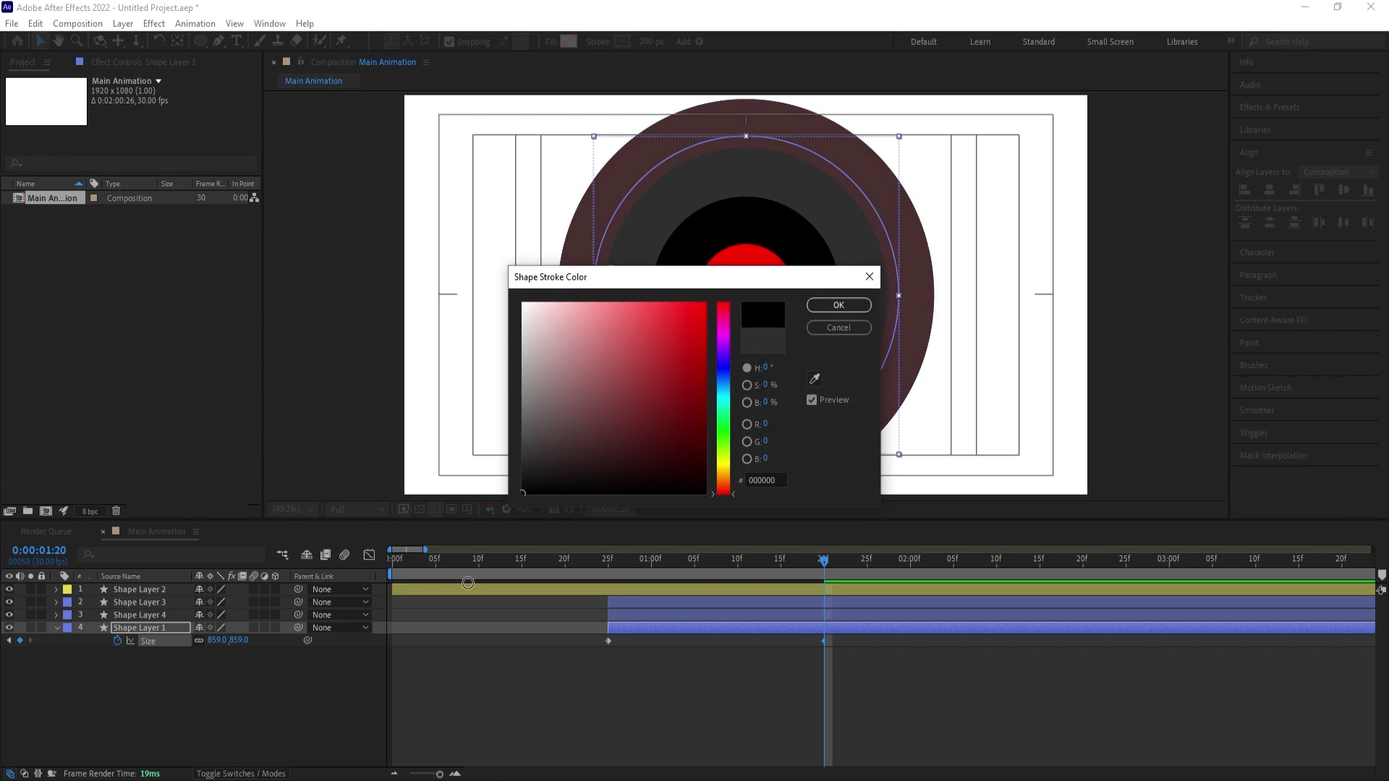
click(837, 304)
drag(217, 641, 225, 640)
click(189, 684)
Build a fourth ring at the back from another duplicate, with a dark grey 2E2E2E stroke and an end Size of 1157
click(141, 626)
key(ctrl+d)
click(141, 639)
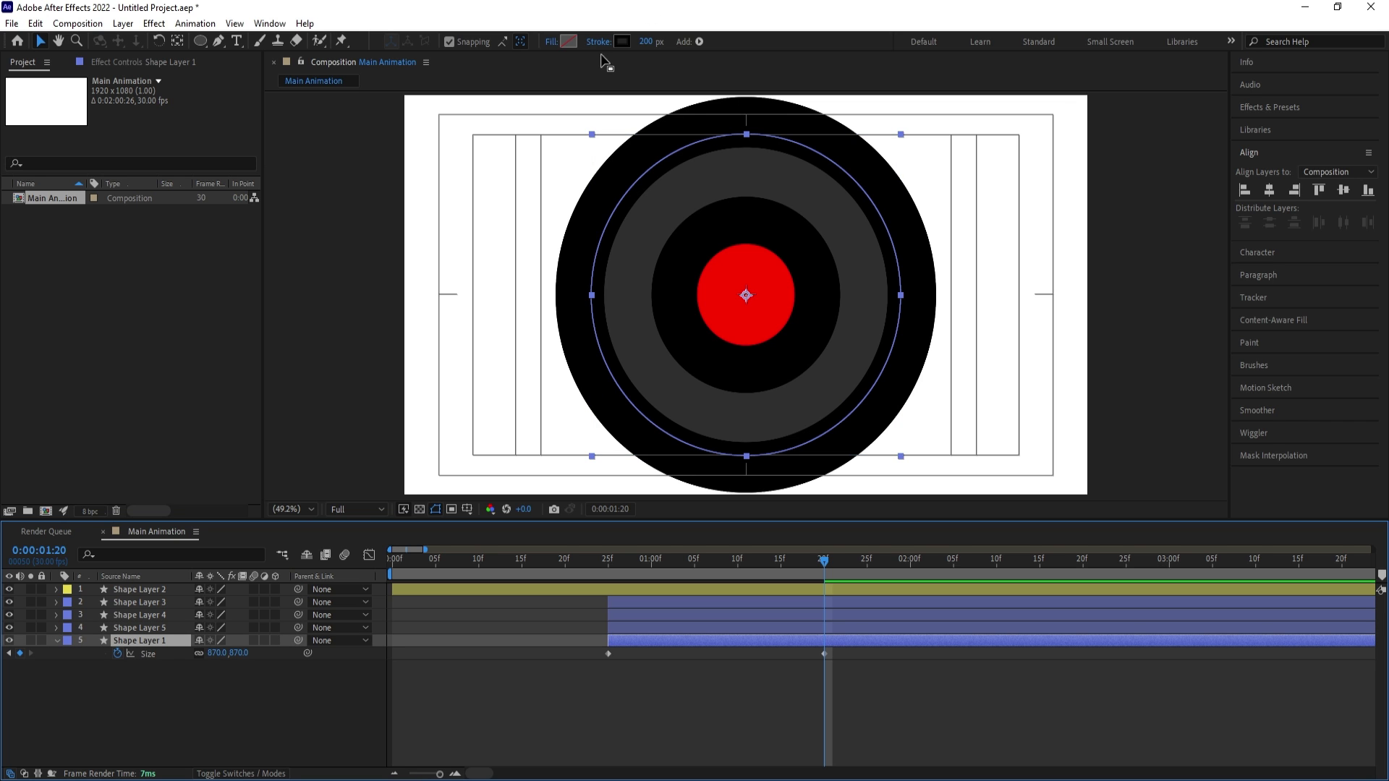
click(620, 42)
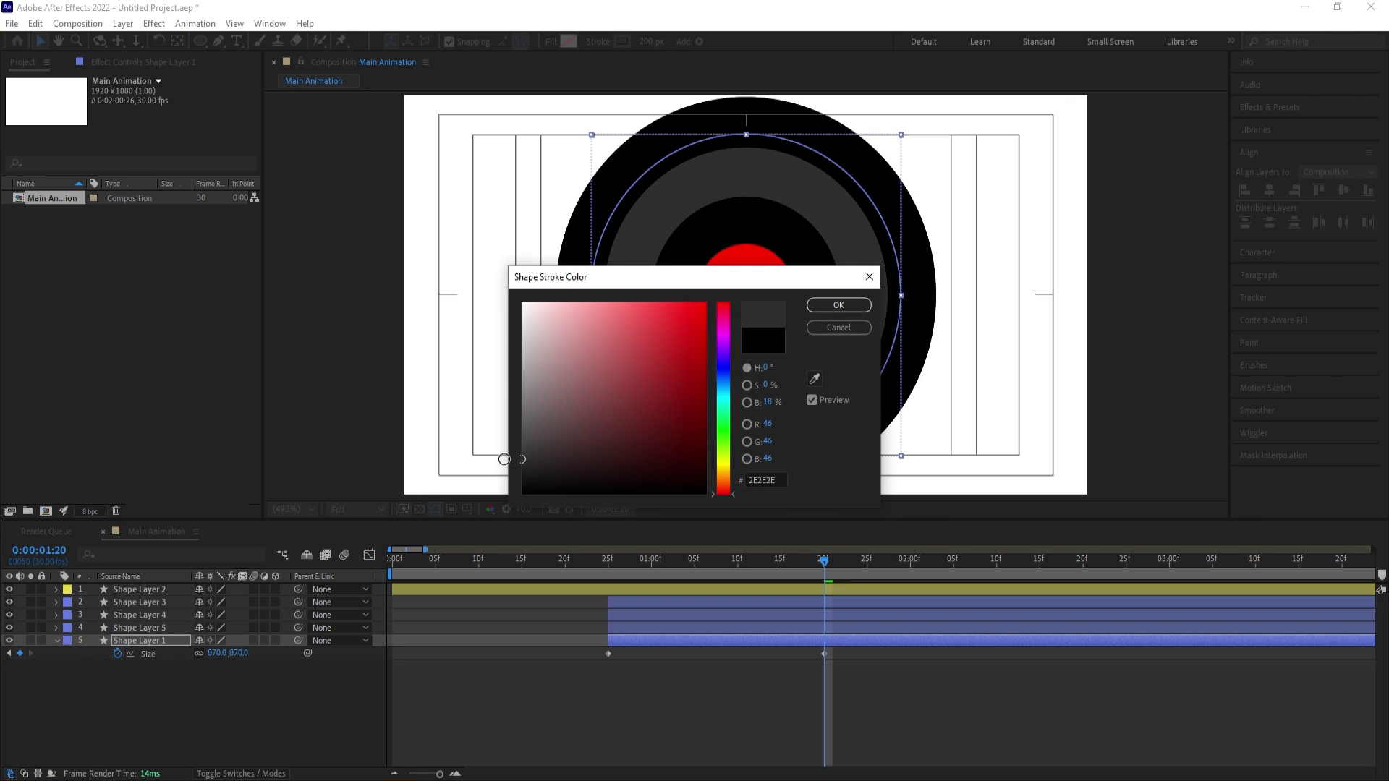
key(Return)
drag(219, 653, 365, 586)
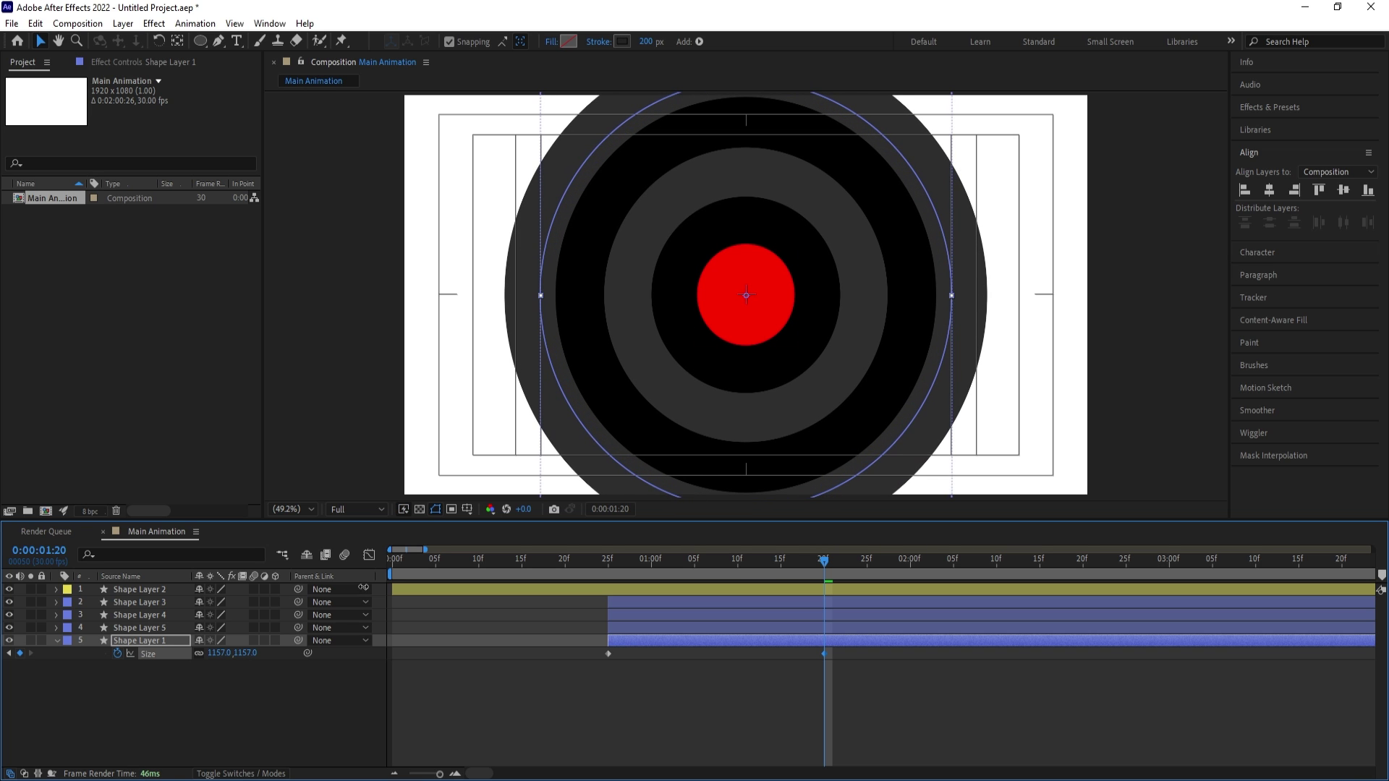
Build a fifth, outermost ring at the back from another duplicate, with a black stroke and an end Size of 1457
click(170, 640)
key(ctrl+d)
click(153, 651)
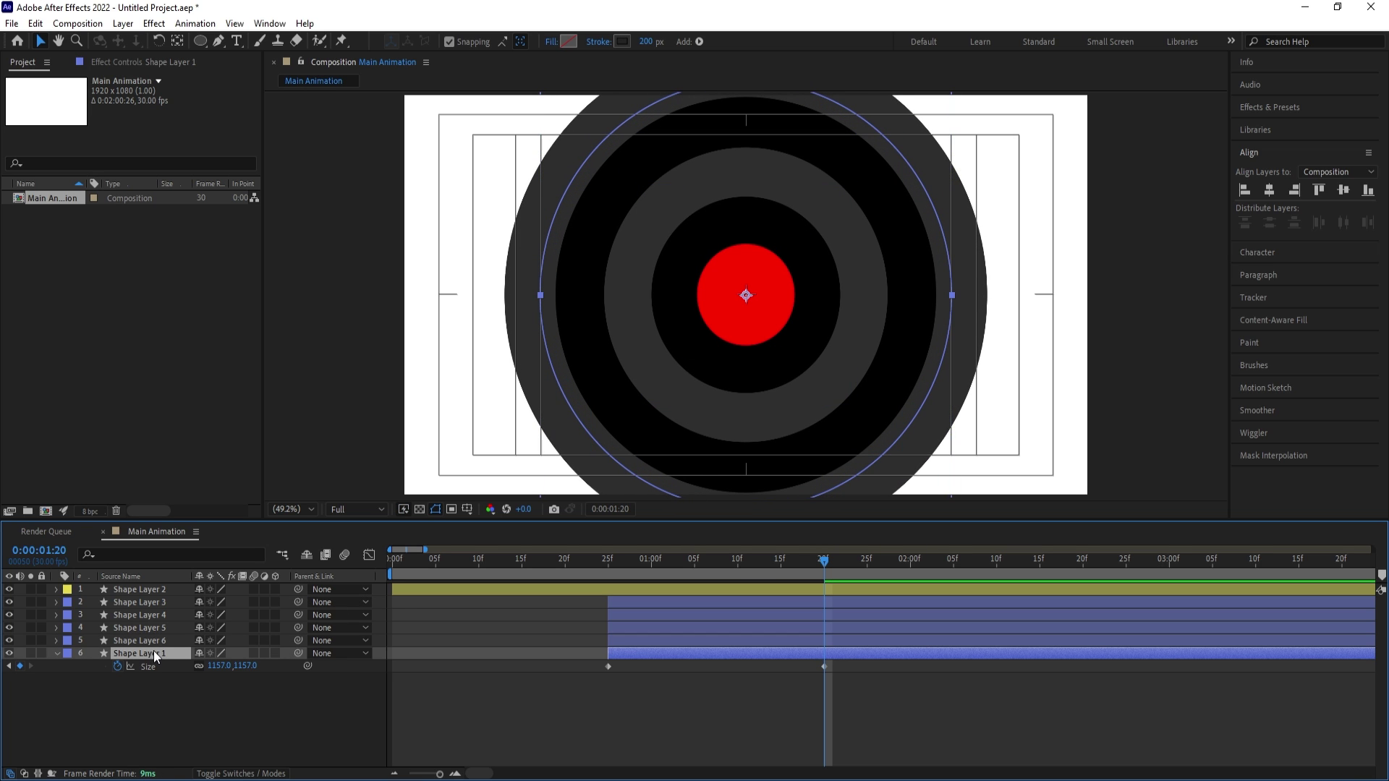
click(621, 41)
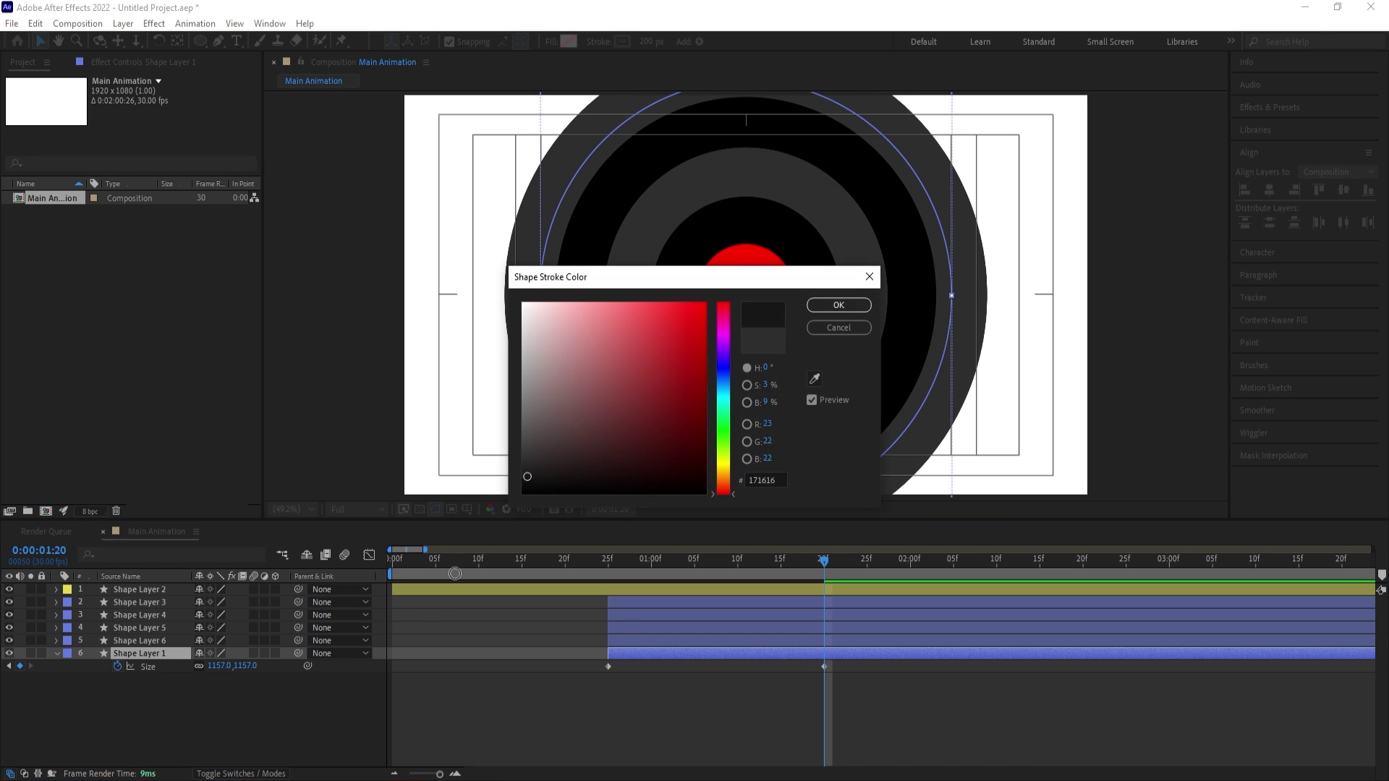
key(Escape)
drag(226, 669, 372, 595)
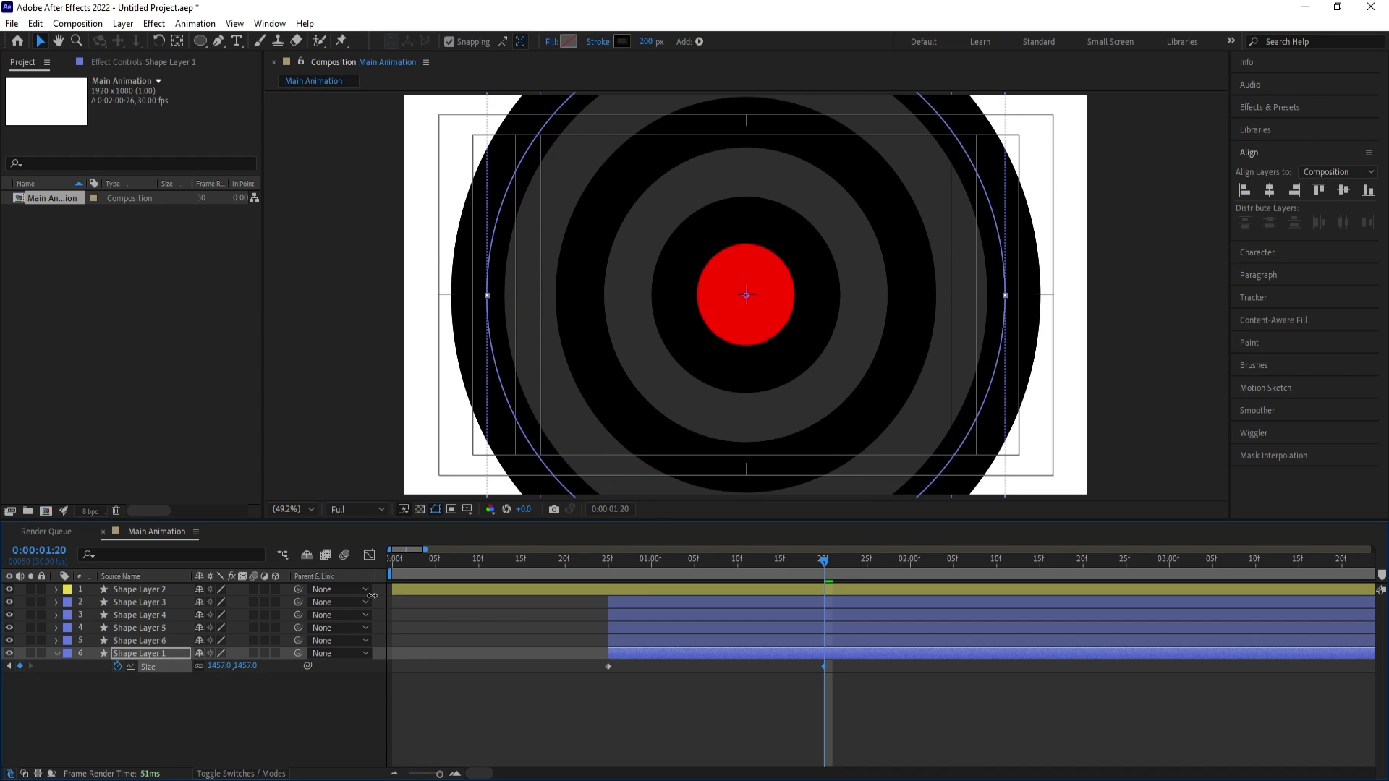
click(246, 693)
Reveal the keyframed properties of all layers and preview the animation from the start
click(613, 589)
key(u)
drag(651, 564, 402, 572)
key(space)
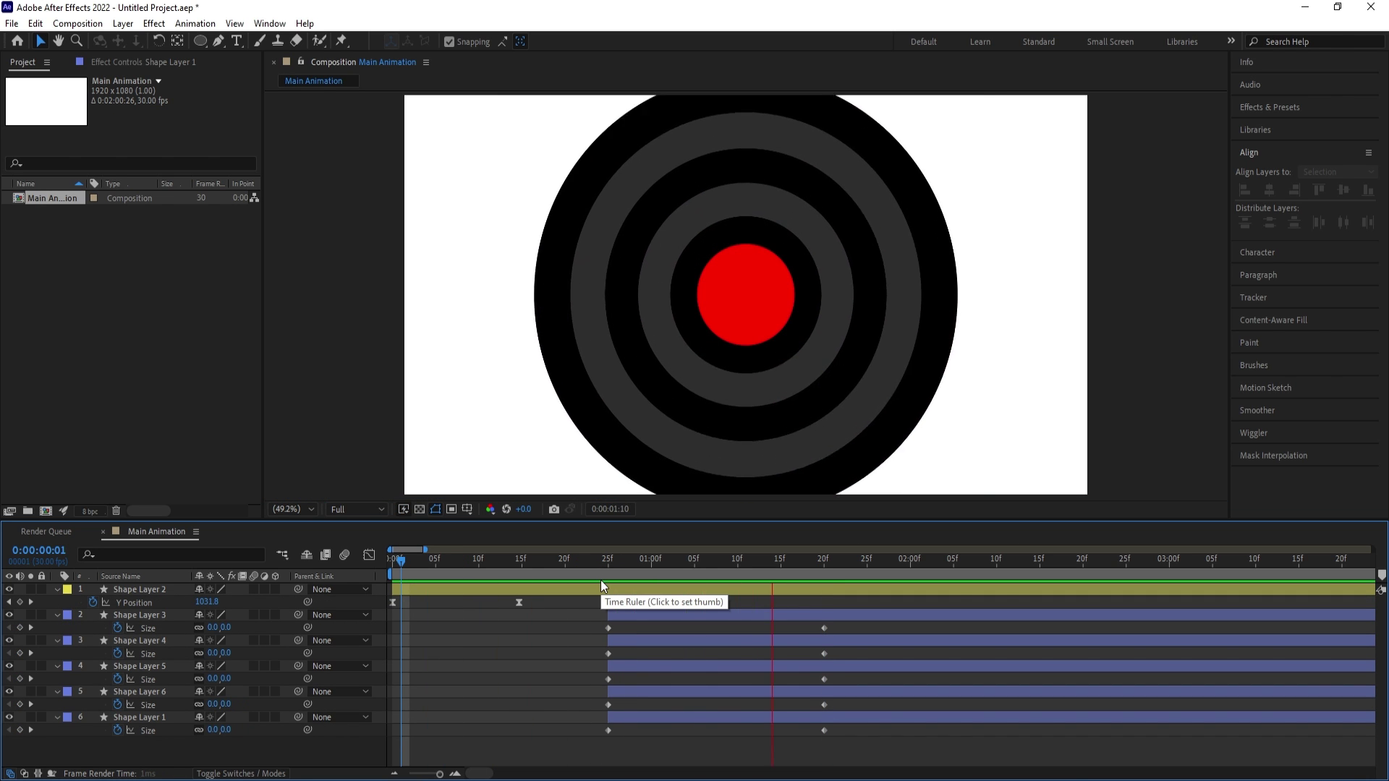
Apply Easy Ease to the Size keyframes of all five ring layers and open their speed graph
drag(589, 628, 914, 772)
key(F9)
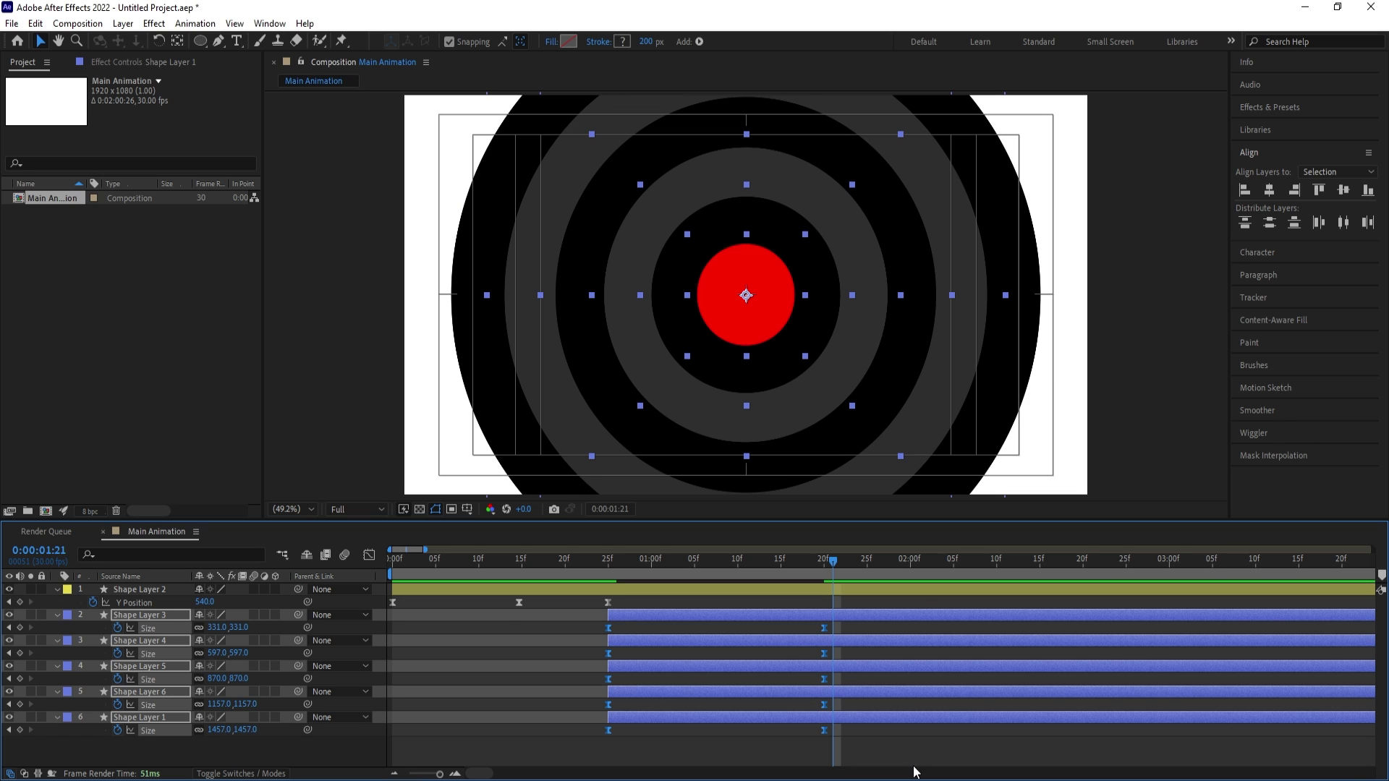
click(368, 556)
Reshape the rings' Size speed curves to peak early, at about 0:00:01:00, and preview the motion from 0:00:00:25
drag(856, 581, 716, 729)
click(609, 565)
key(space)
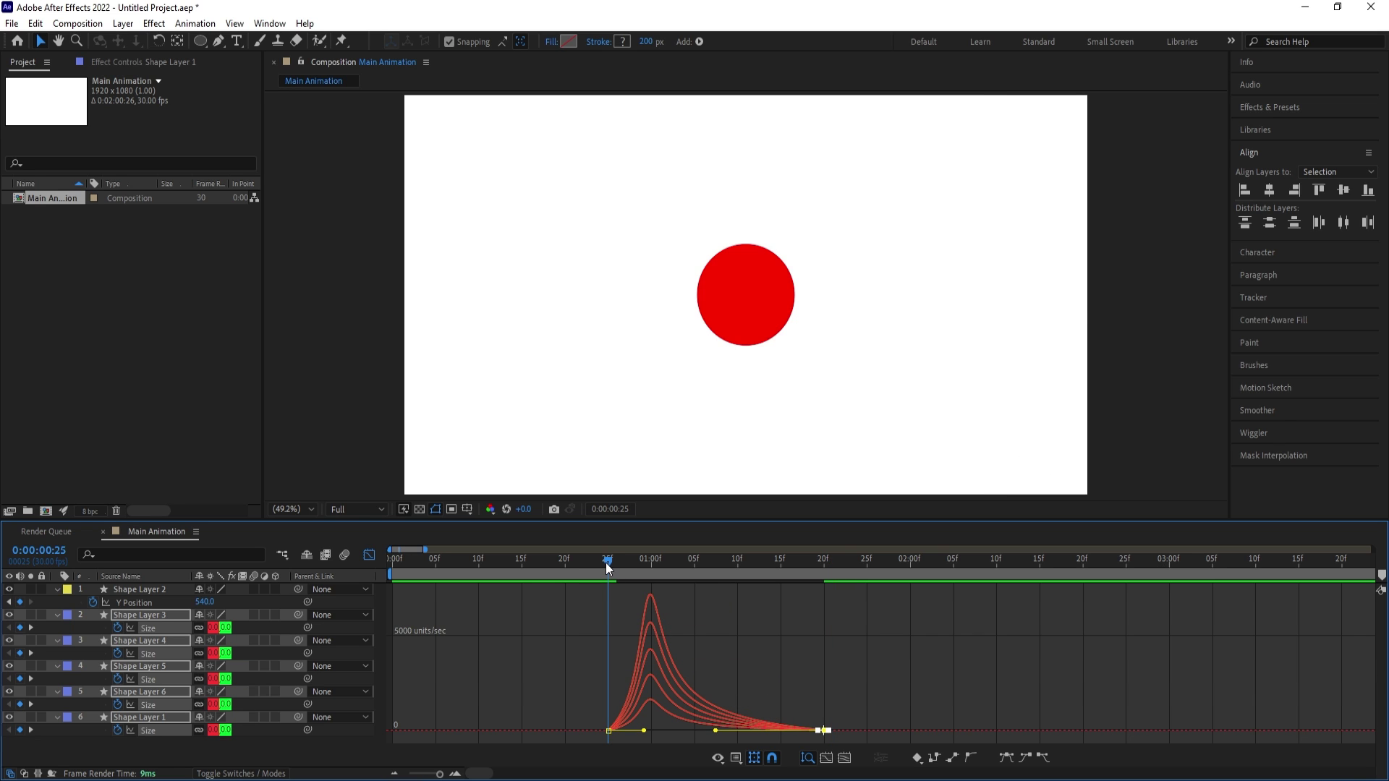
Move the end Size keyframes of all five ring layers to about 0:00:02:10 and preview the animation
key(space)
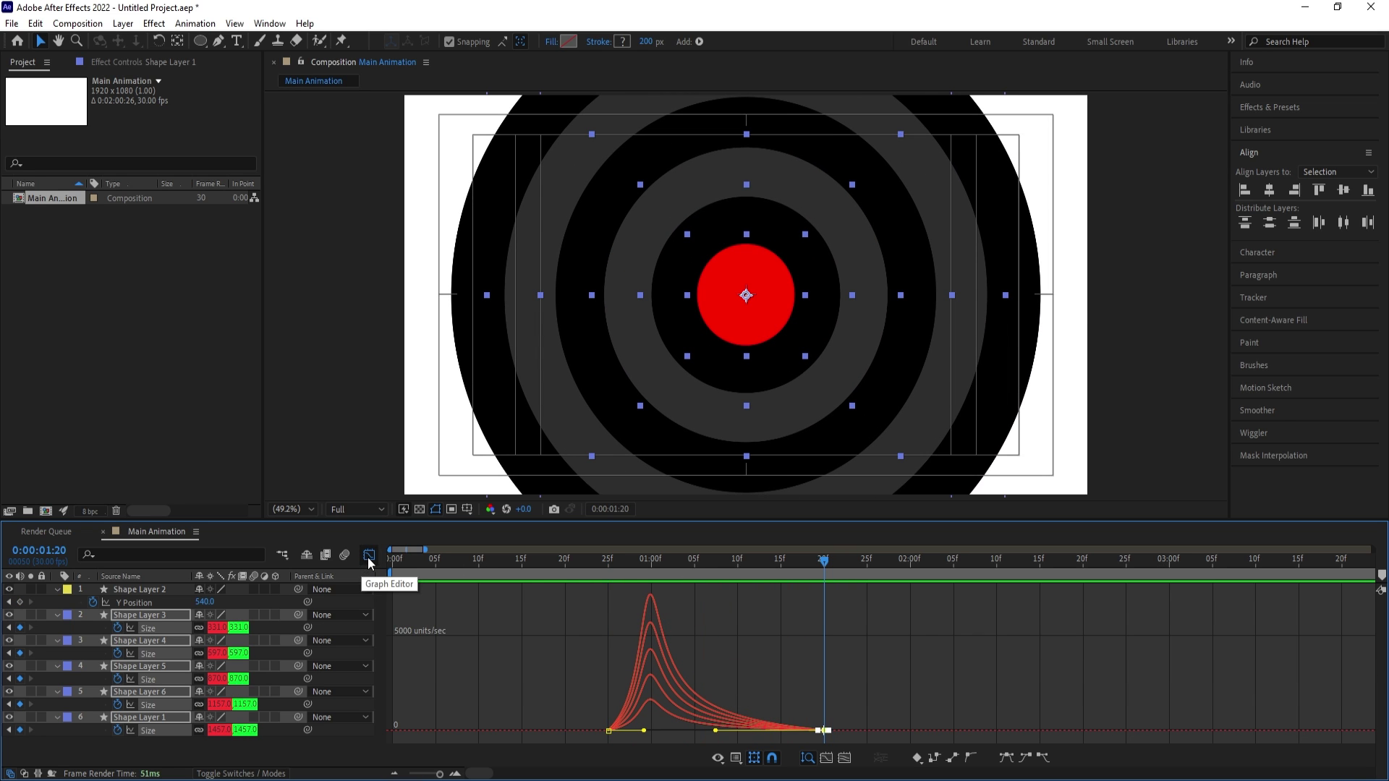
click(367, 557)
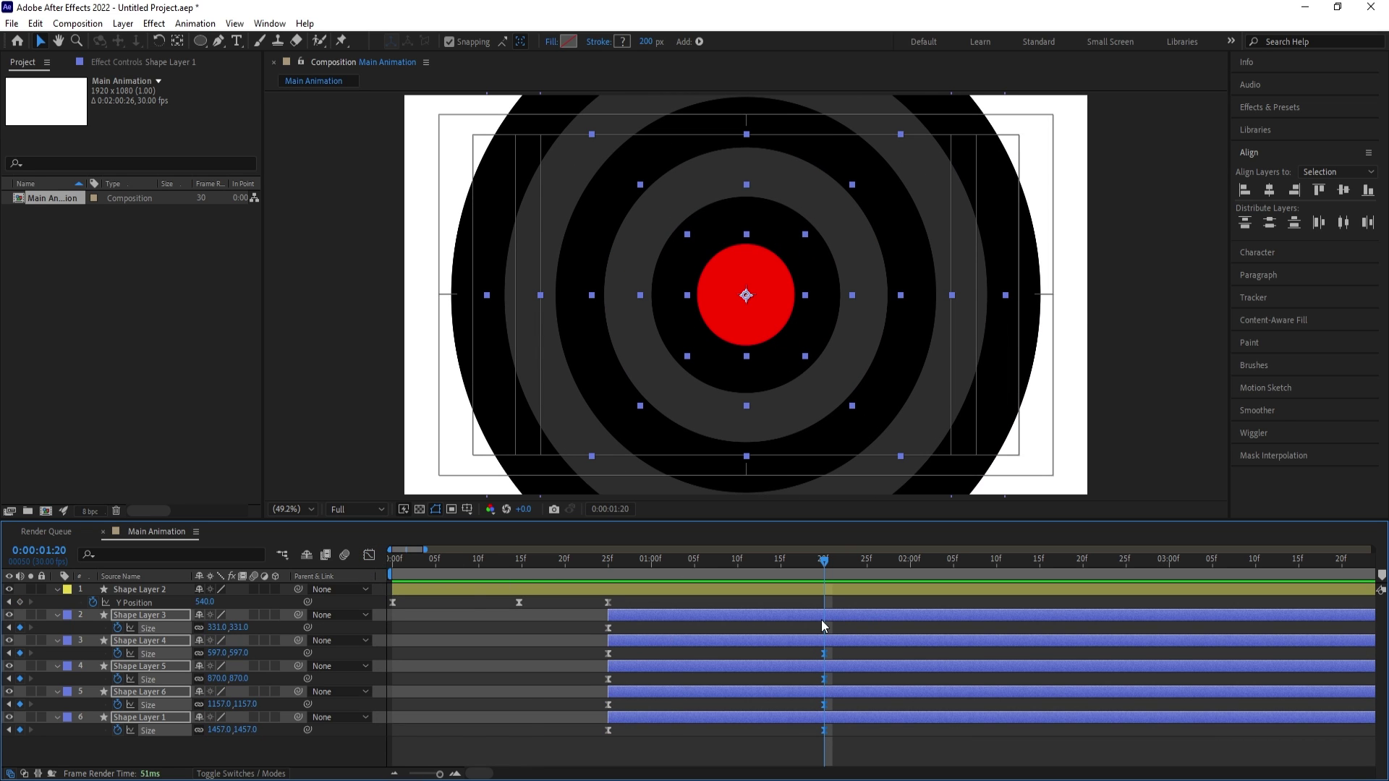
key(minus)
drag(670, 627, 783, 640)
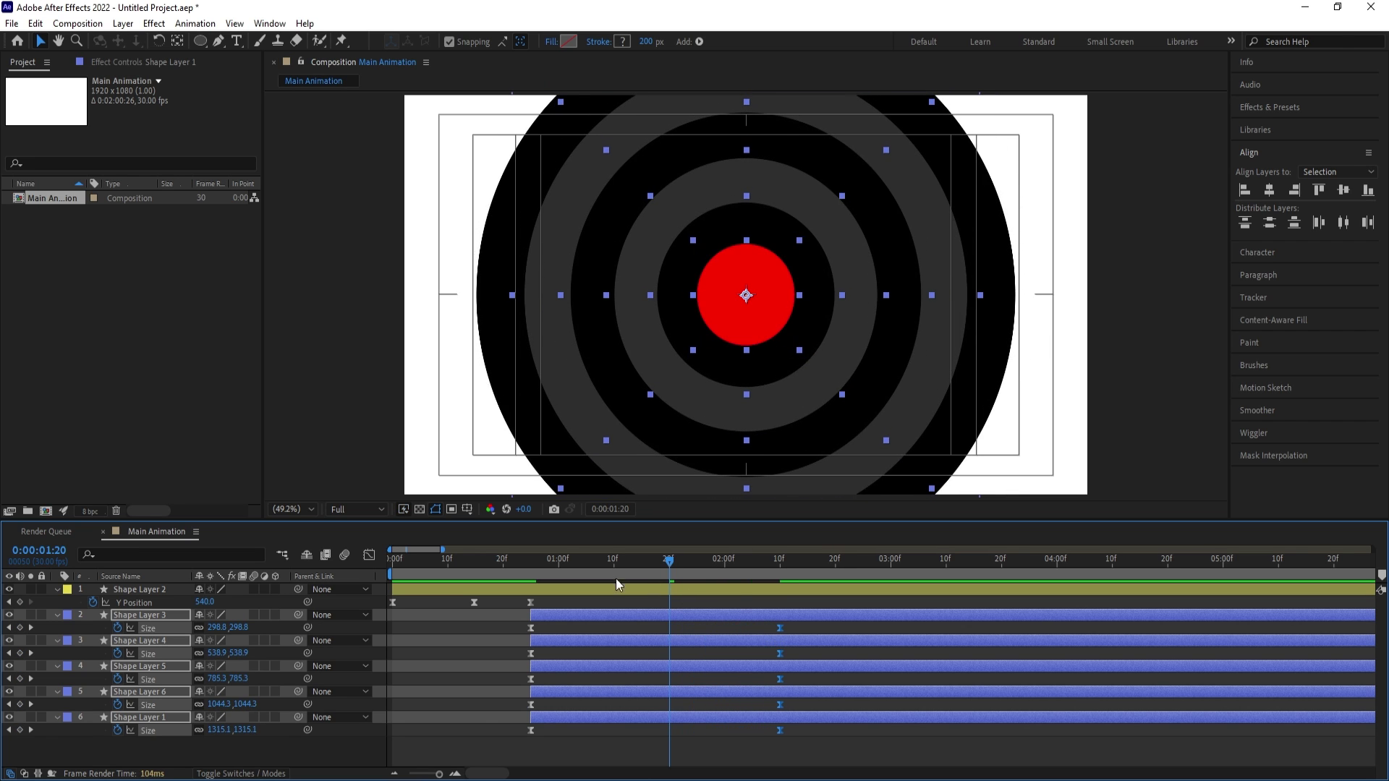
click(501, 553)
drag(500, 551, 463, 549)
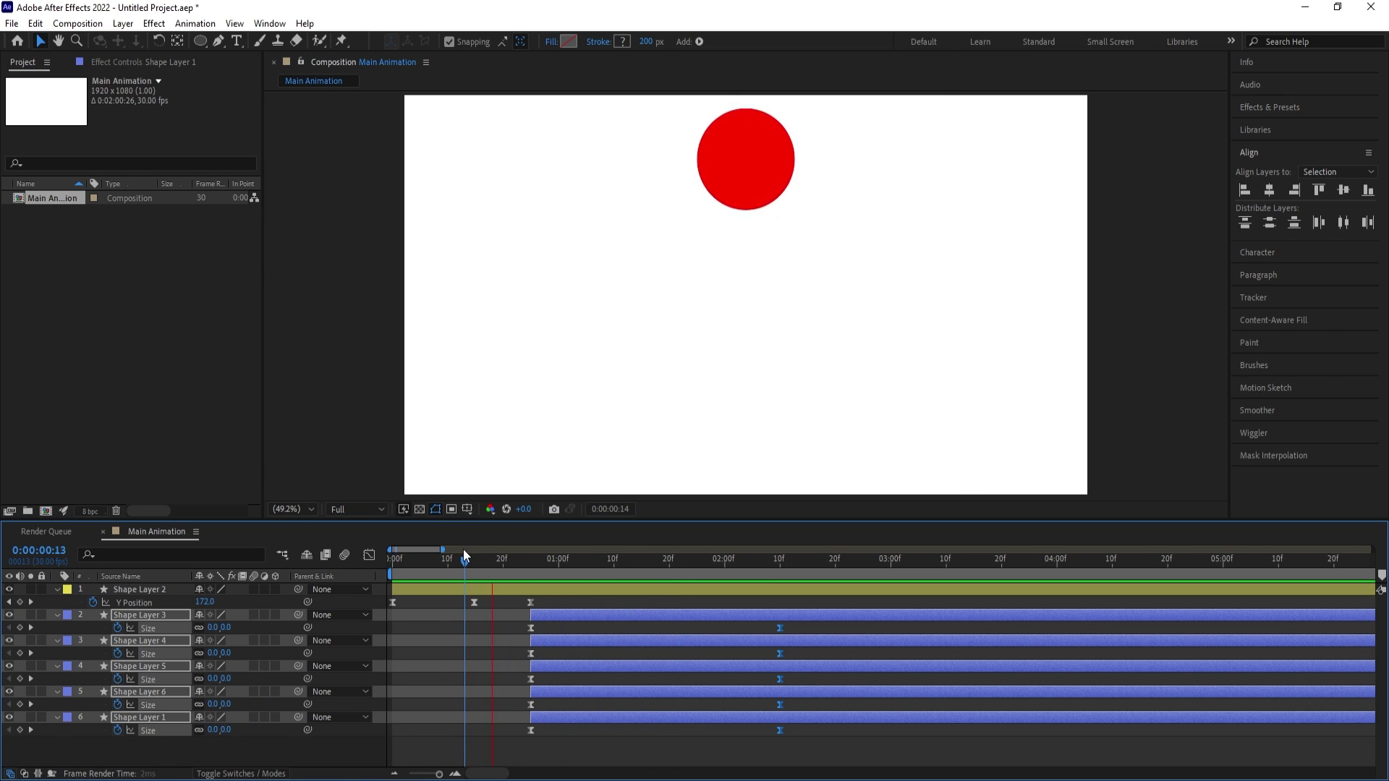
key(space)
key(space)
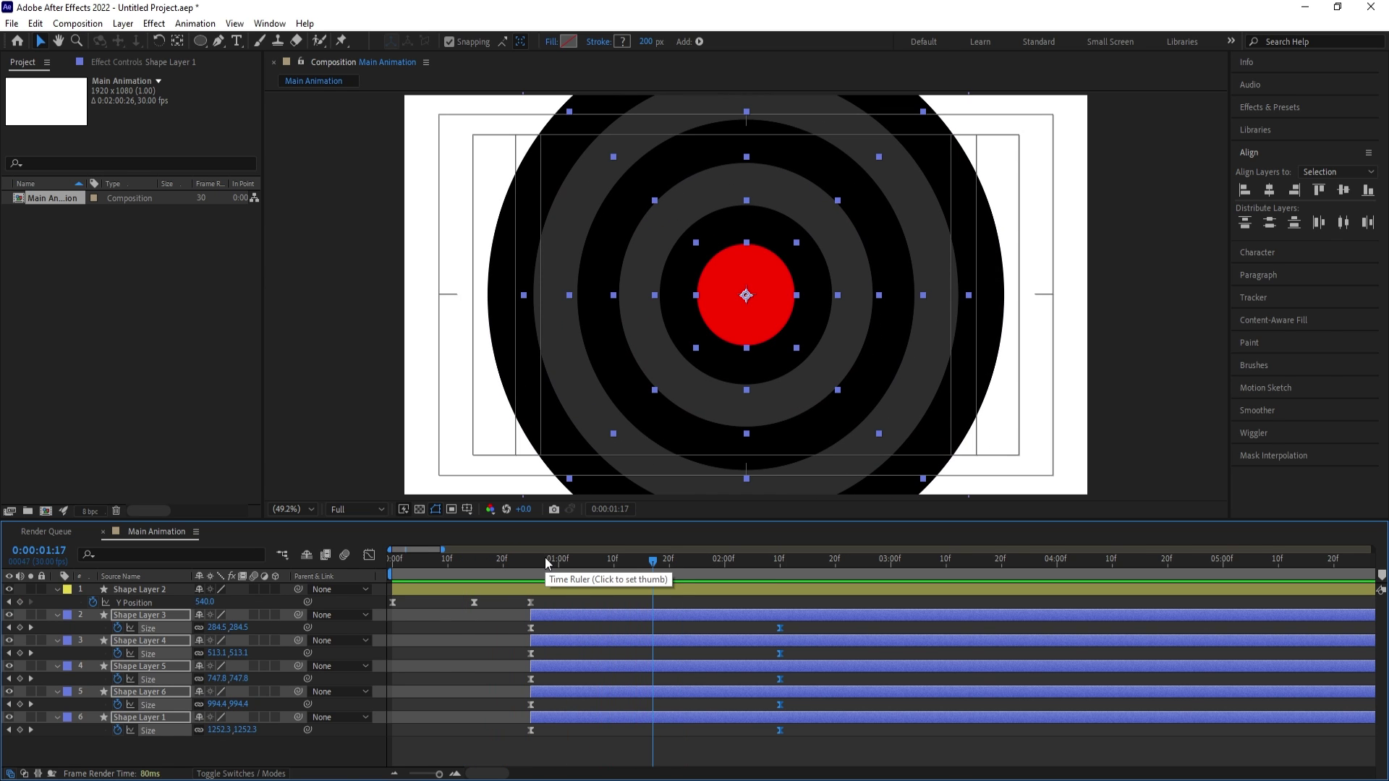
Shift the five ring layers one frame earlier so they start at 0:00:00:24, and preview the motion
key(equal)
drag(454, 554, 542, 611)
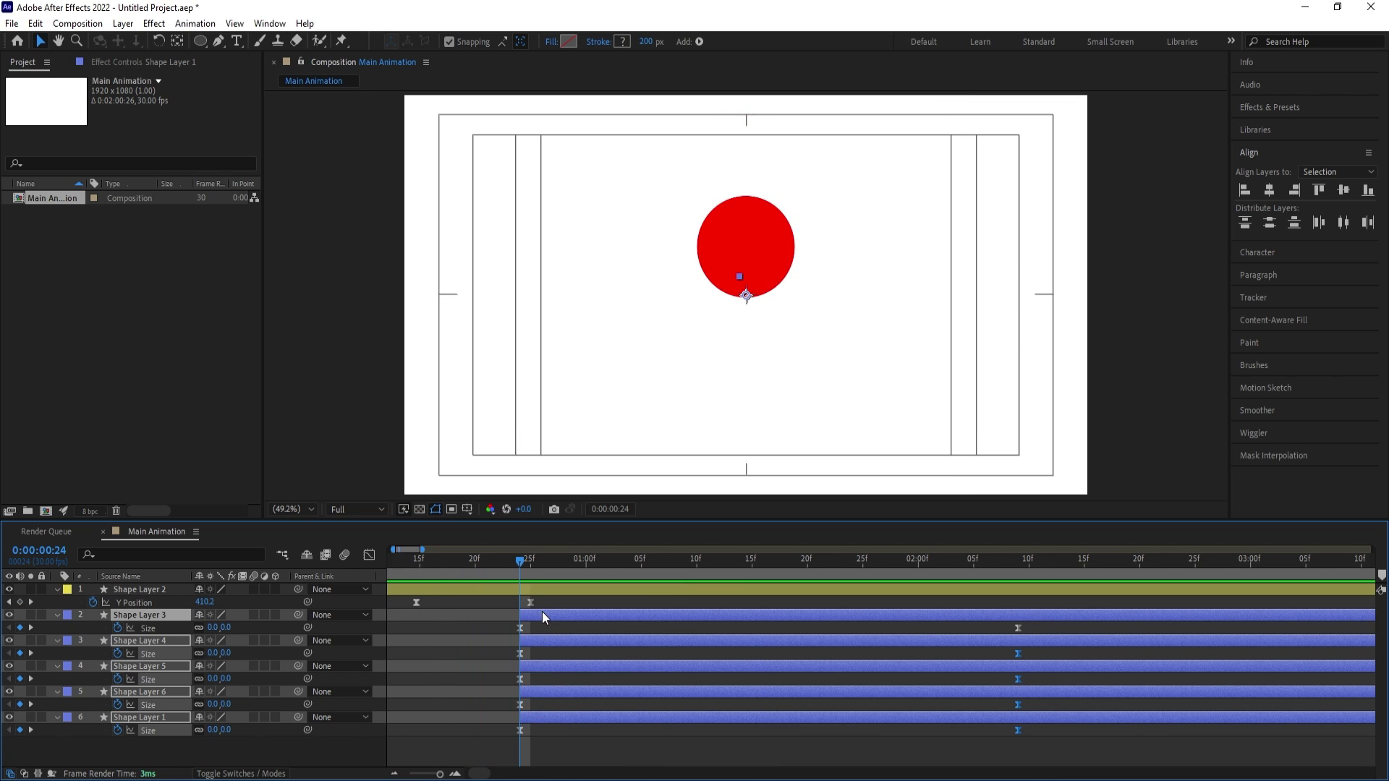
key(space)
key(space)
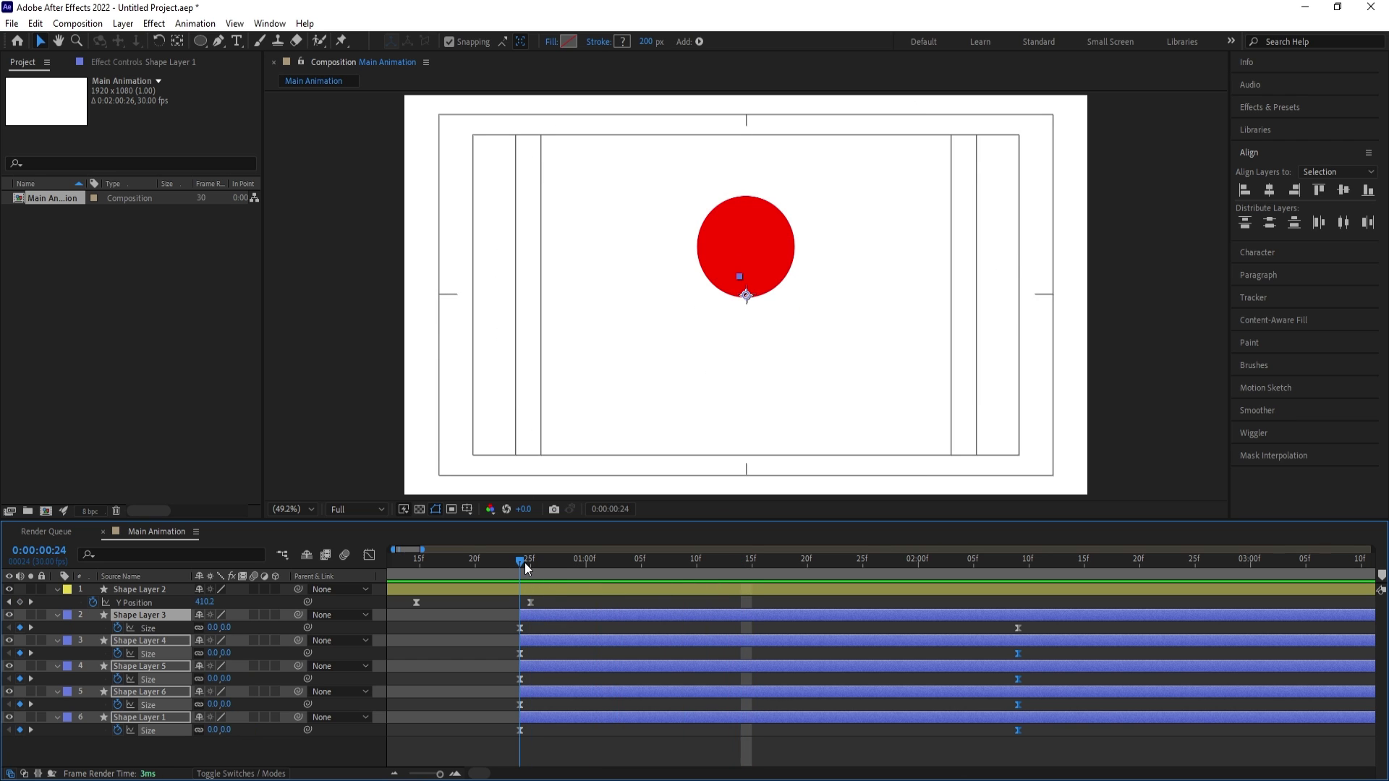
Reshape the Size speed curves of all five rings to peak at about 0:00:00:27 and preview the expansion
drag(500, 624, 1065, 770)
click(369, 555)
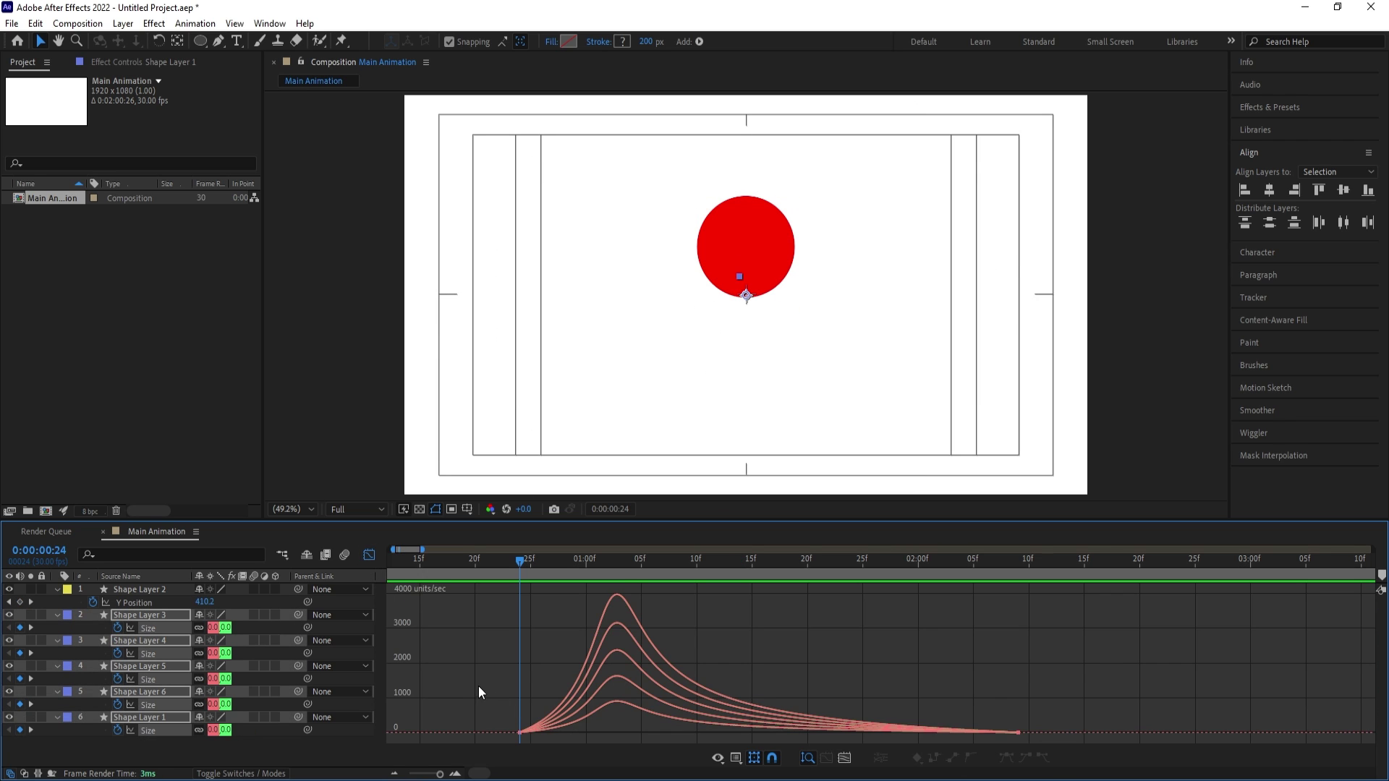
drag(481, 693, 549, 778)
drag(601, 728, 544, 718)
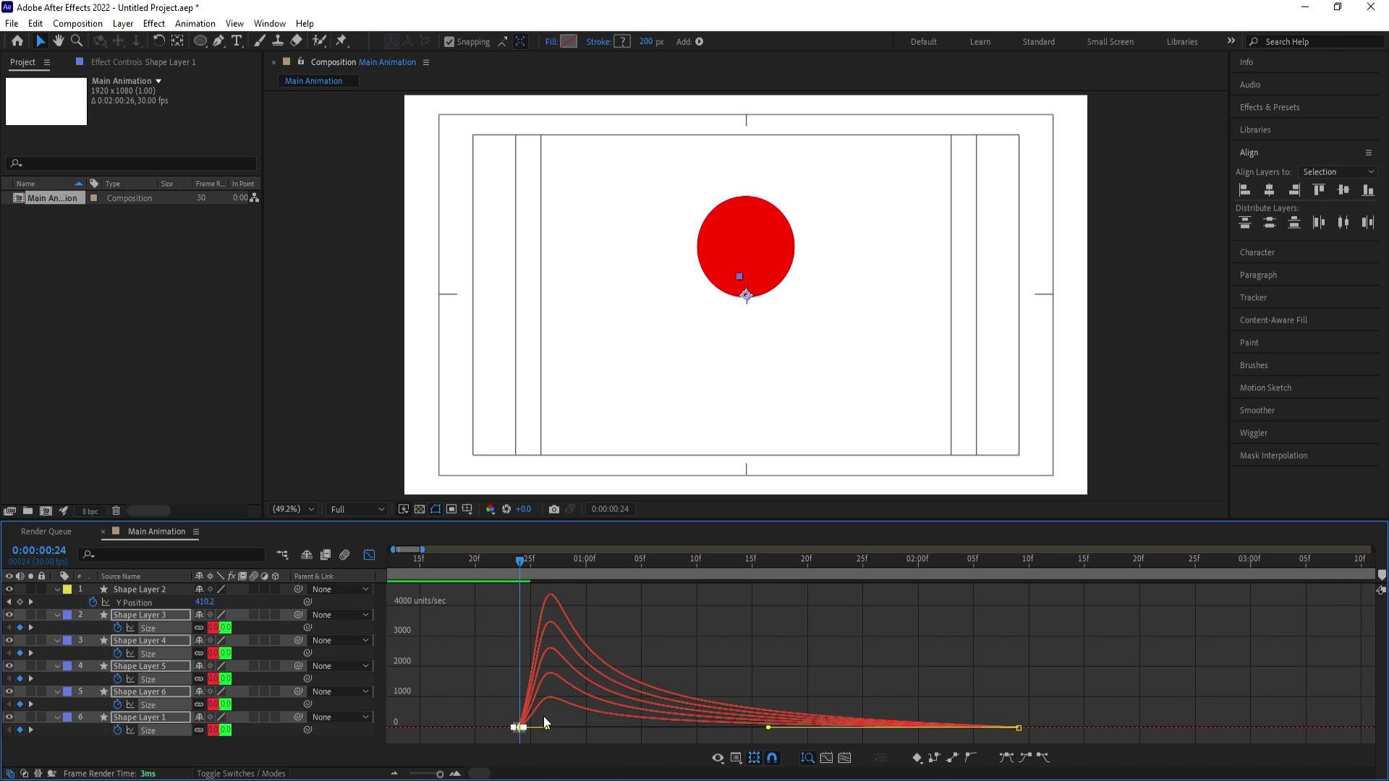
click(369, 556)
key(space)
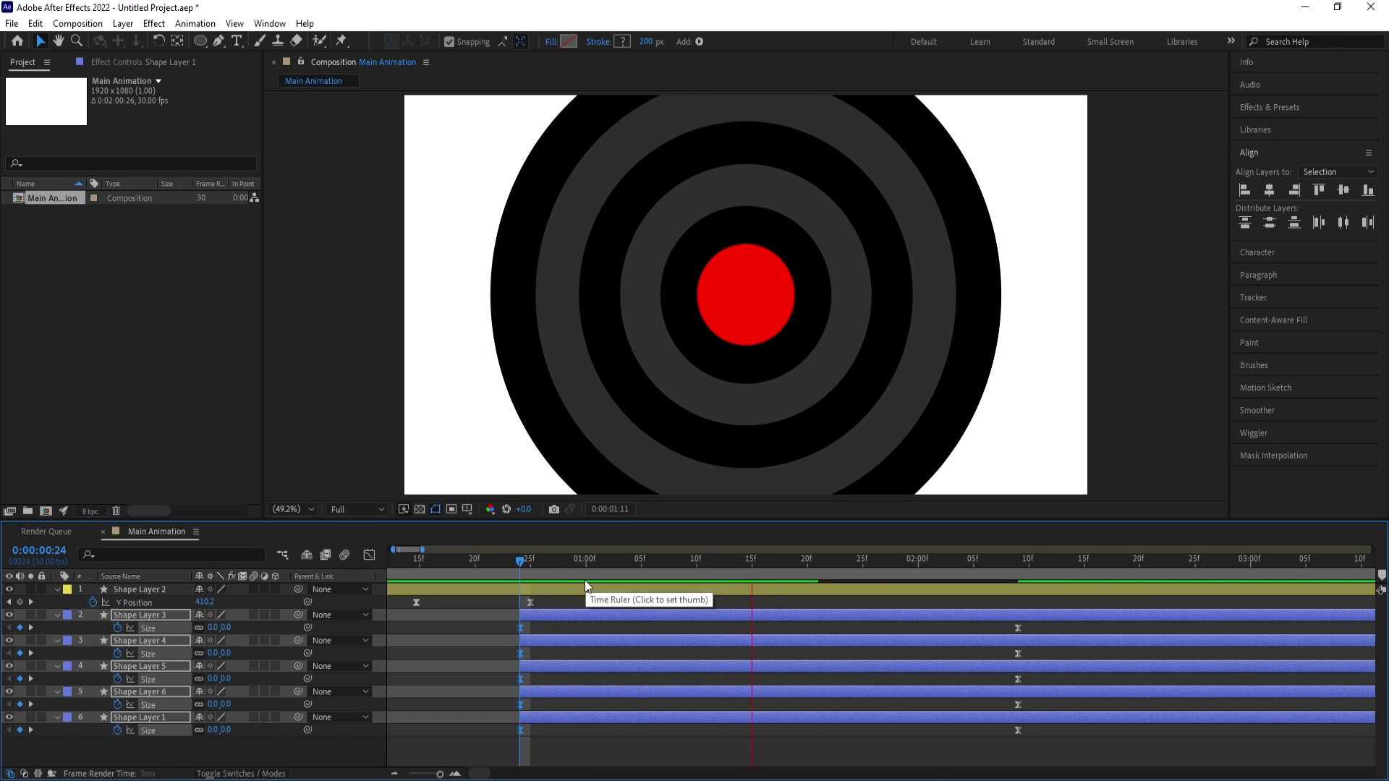
drag(524, 557, 550, 568)
click(550, 626)
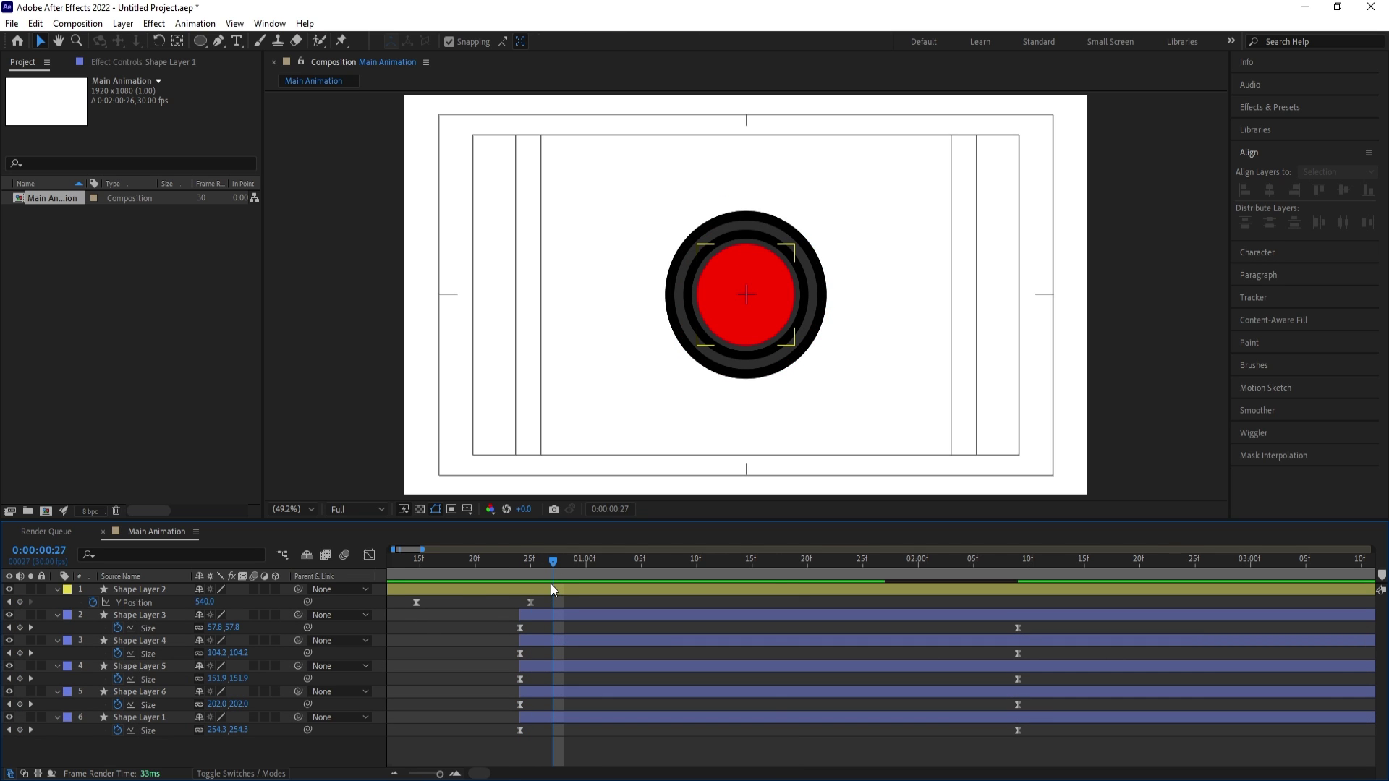
key(minus)
key(space)
Add Trim Paths to the innermost ring (Shape Layer 3) and keyframe its End at 100% at 0:00:02:09
drag(623, 591, 779, 606)
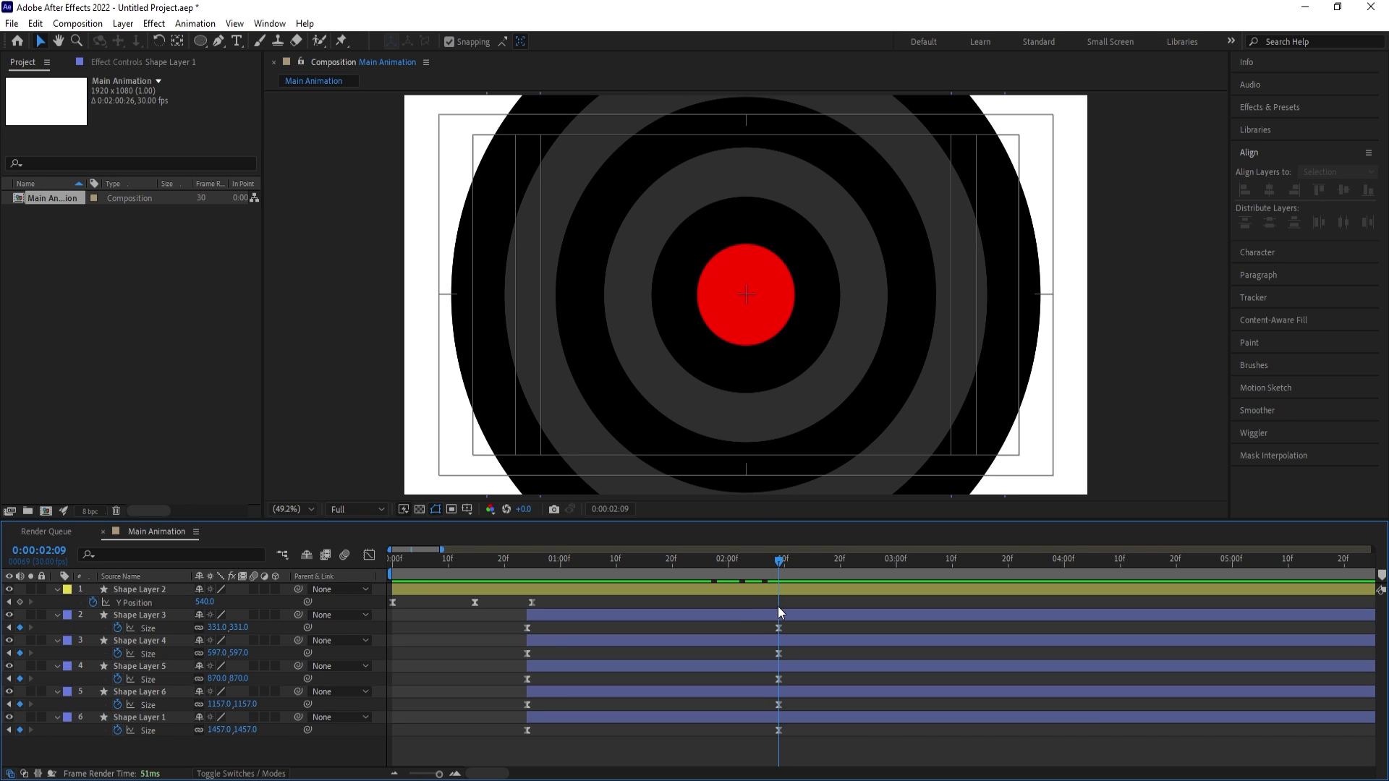
click(747, 614)
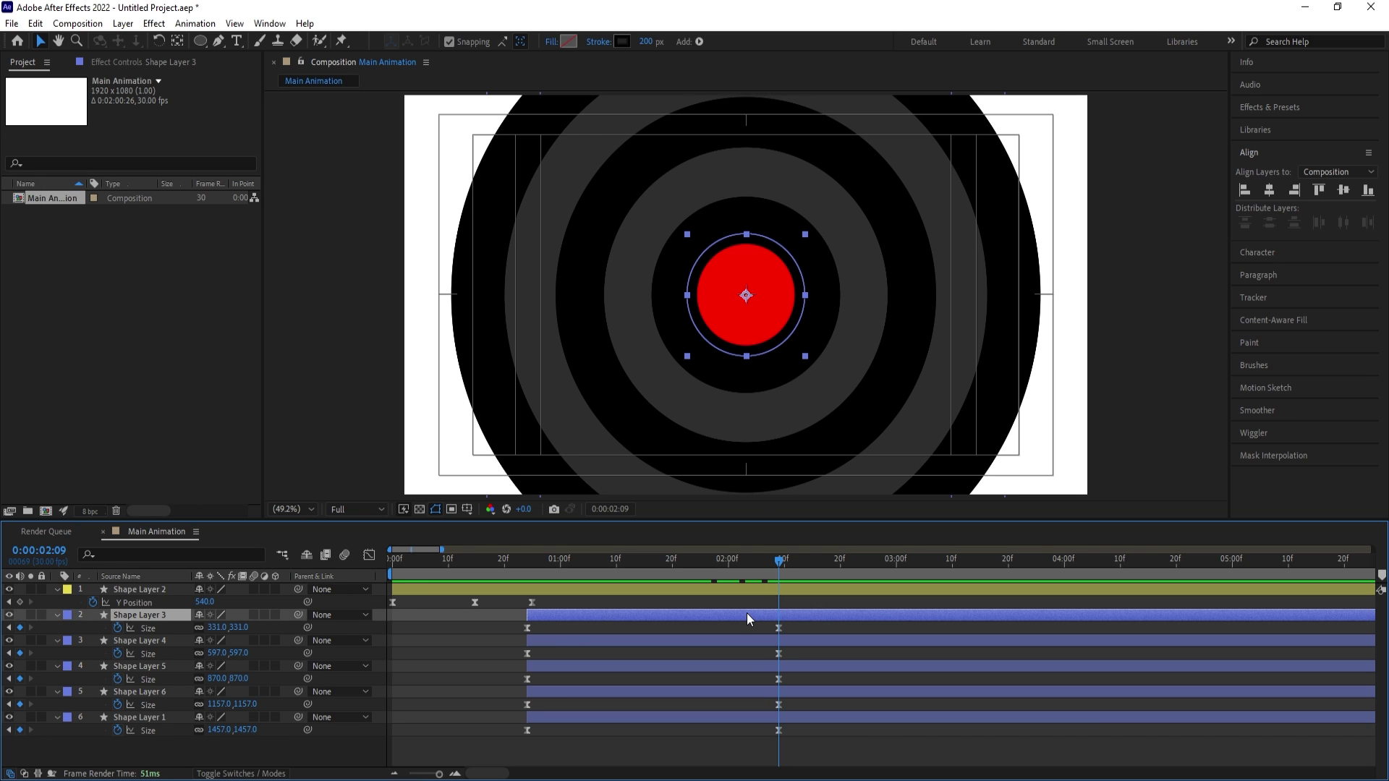
click(57, 614)
click(58, 615)
click(282, 628)
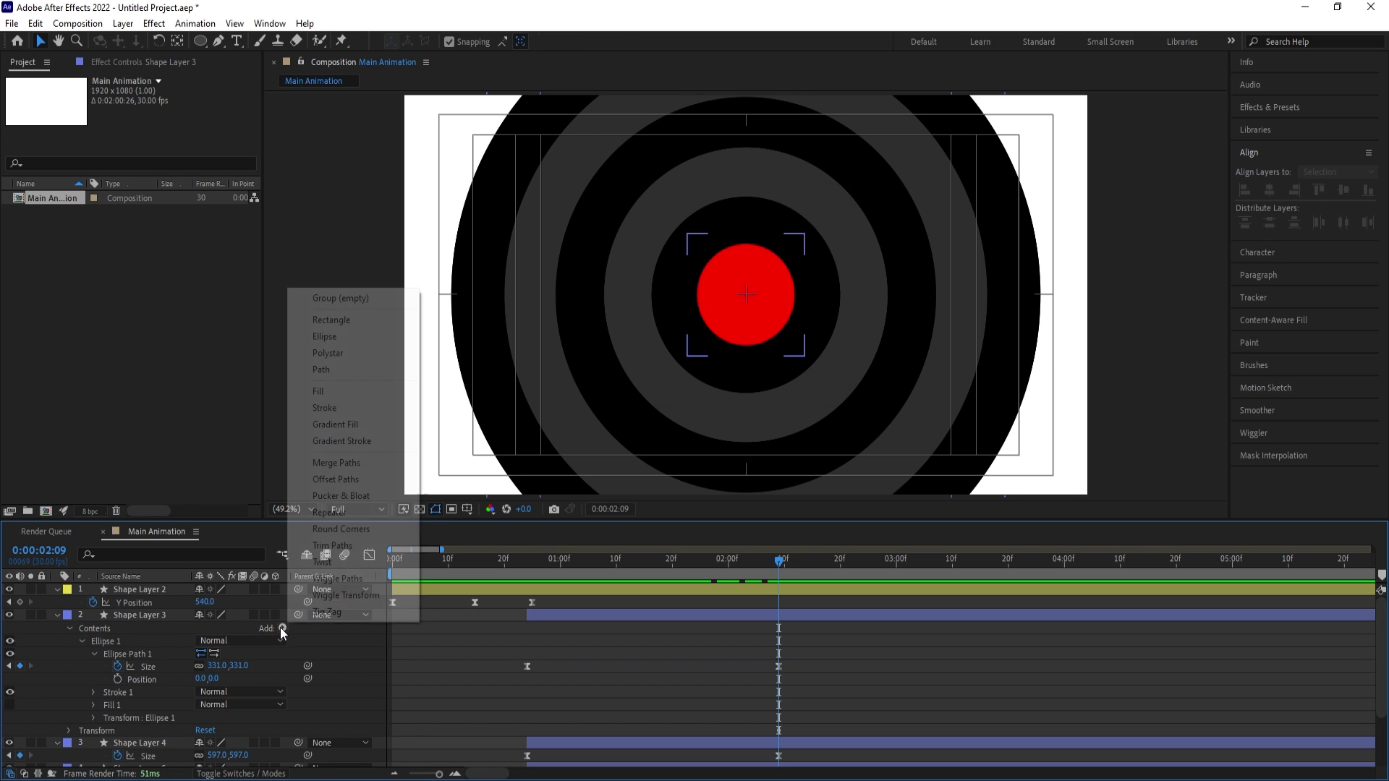
click(319, 531)
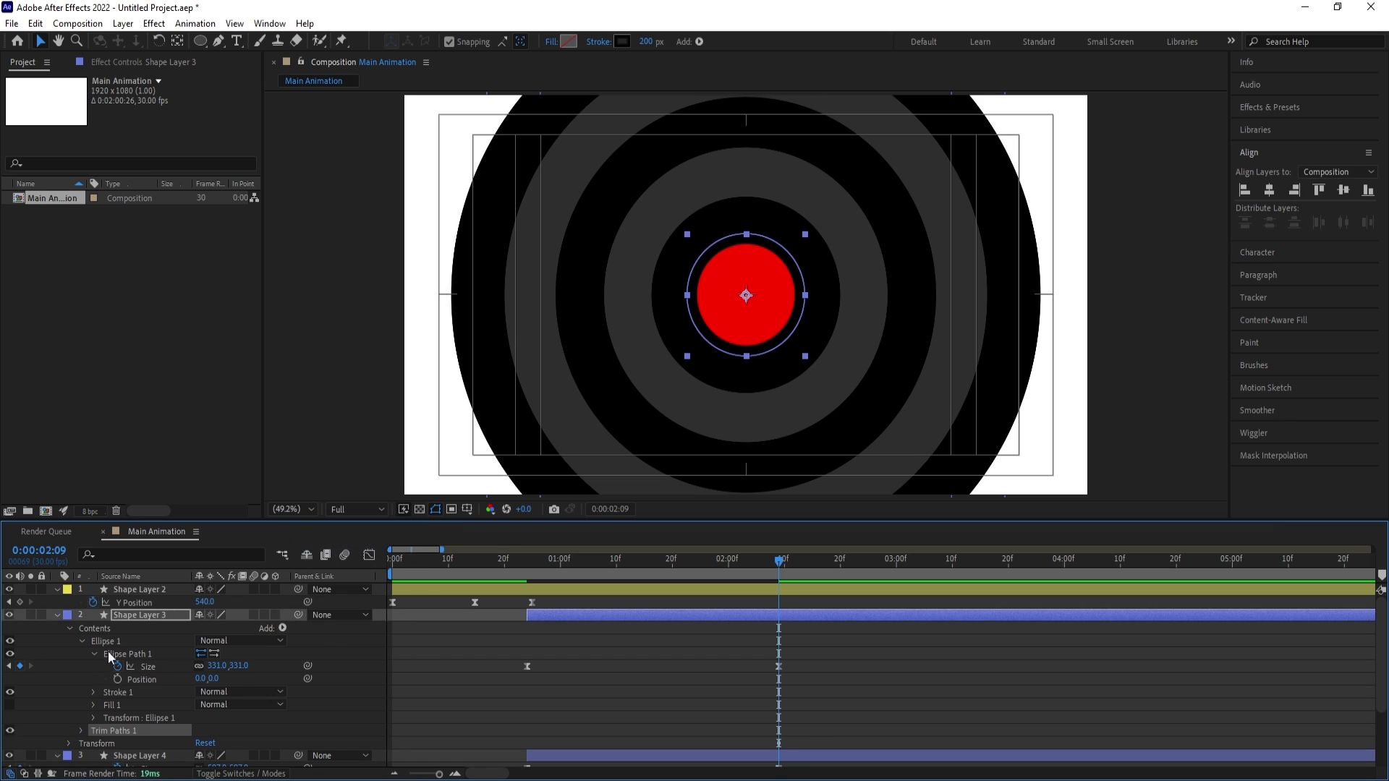
click(81, 731)
mouse_move(205, 734)
mouse_down()
mouse_move(163, 734)
mouse_move(221, 745)
mouse_up()
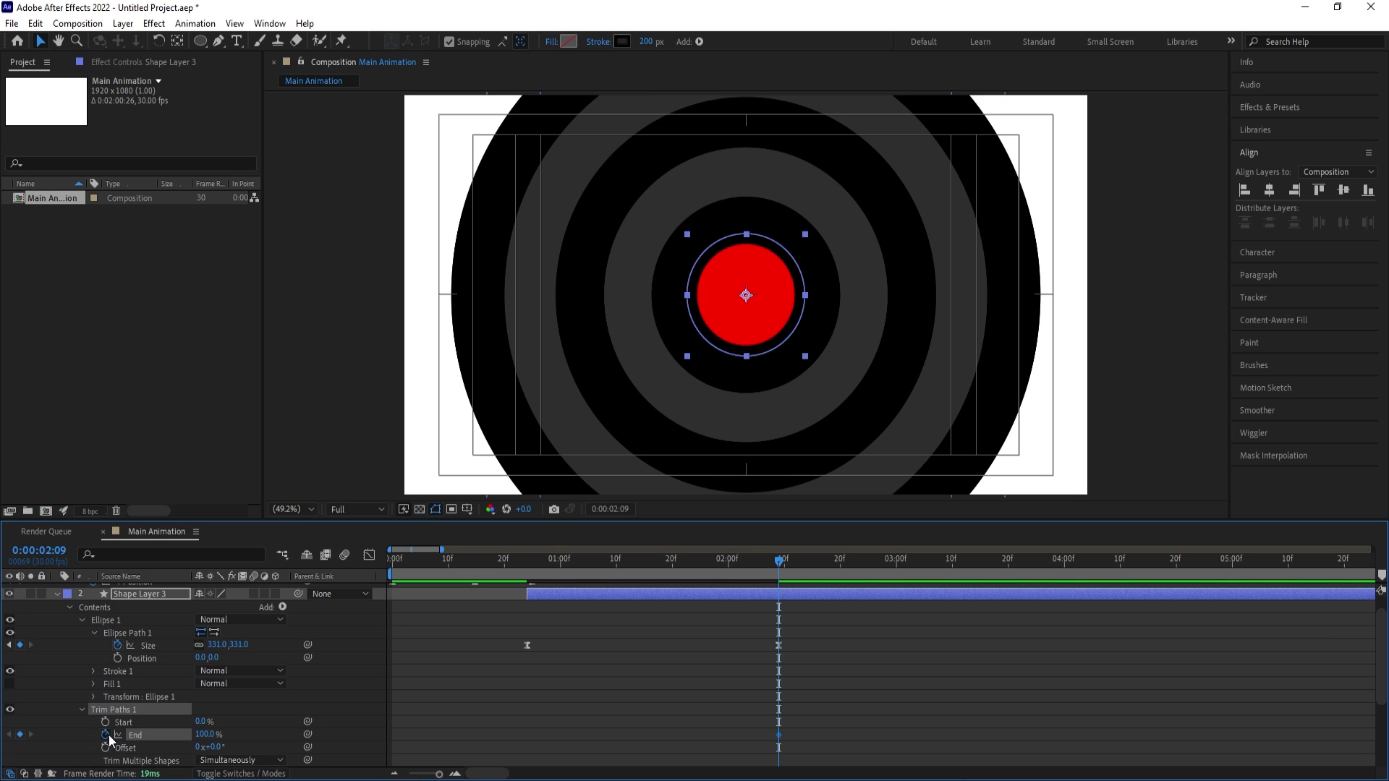
Keyframe the innermost ring's Trim Paths End at 1% at 0:00:04:00
click(1065, 561)
drag(208, 733, 120, 743)
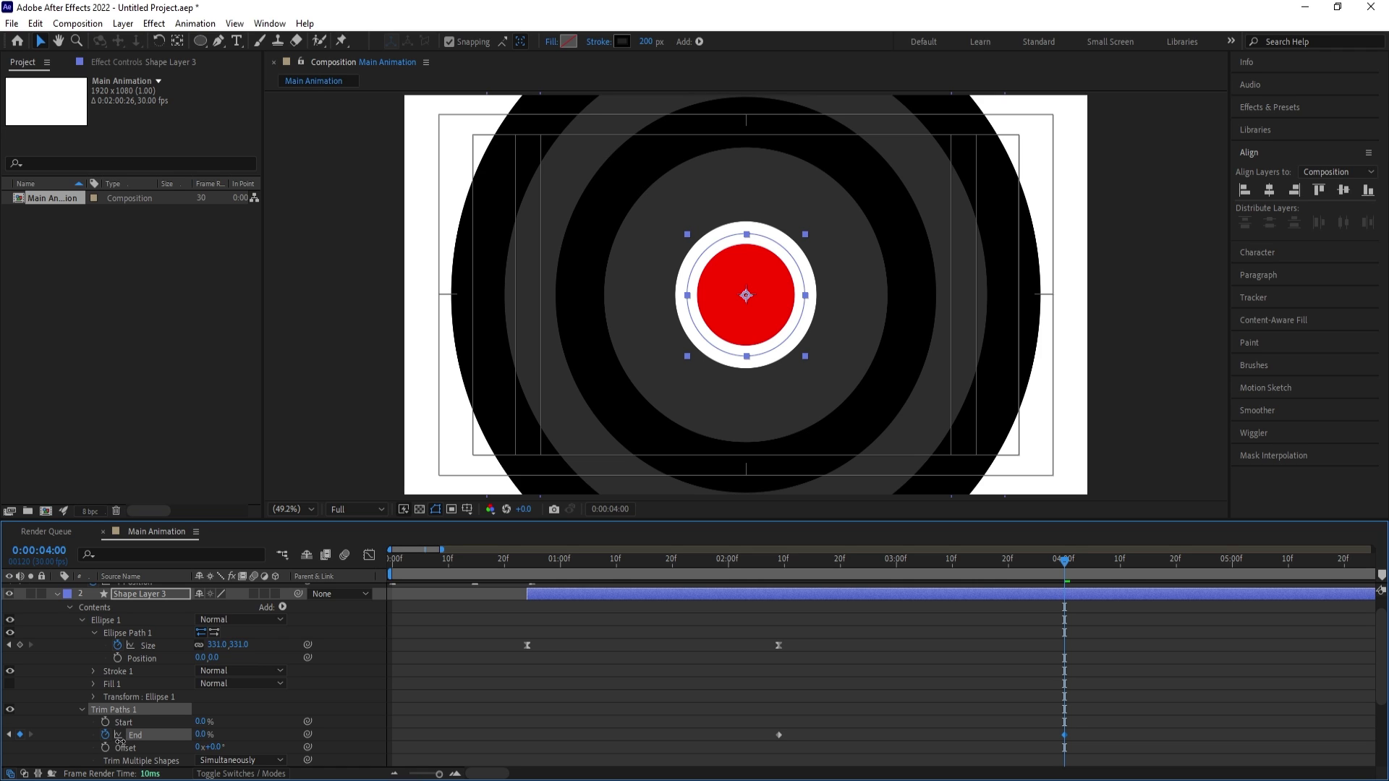
click(197, 734)
text(1)
key(Return)
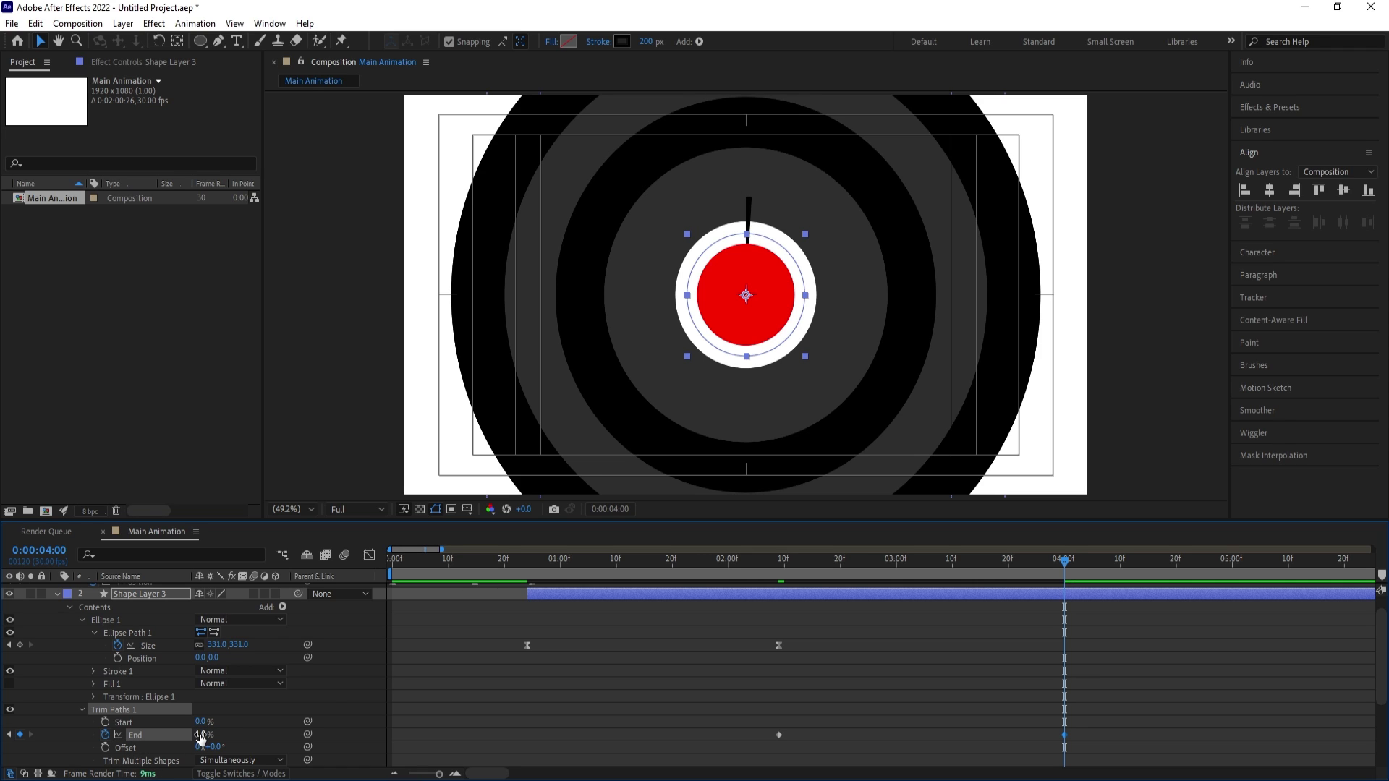
Apply Easy Ease to both End keyframes, reshape their speed curve to peak at about 0:00:03:10, and preview the trim
drag(723, 725, 1070, 747)
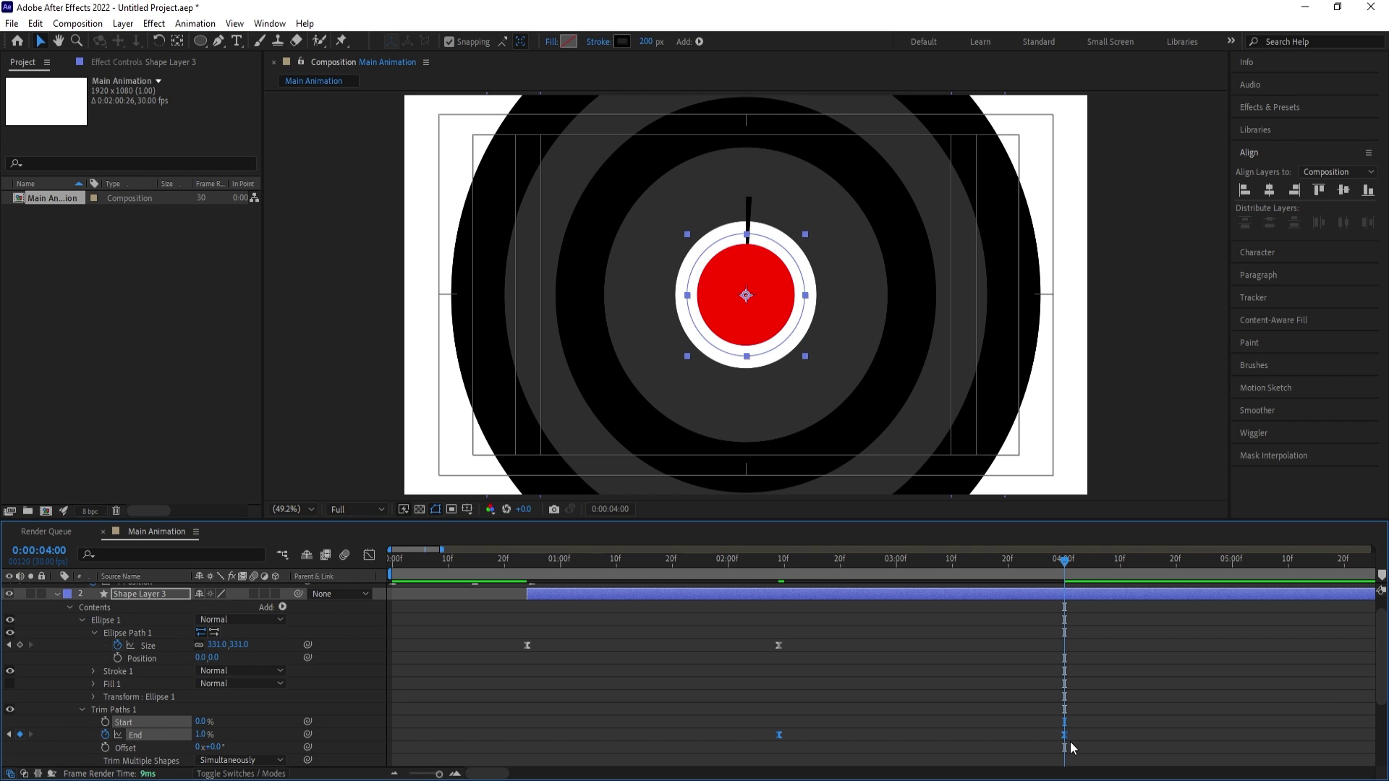
click(369, 555)
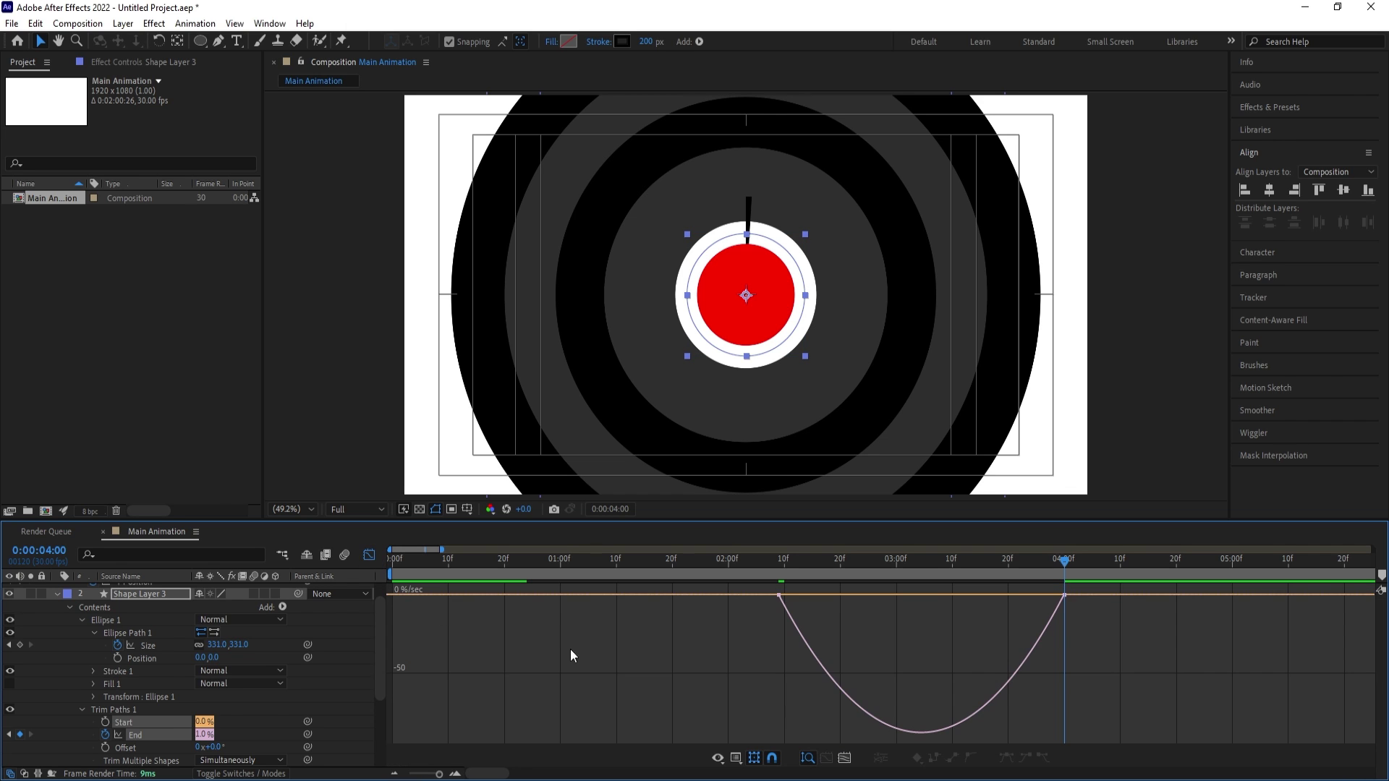
drag(859, 649, 893, 594)
drag(1015, 597, 979, 595)
click(775, 557)
key(space)
key(space)
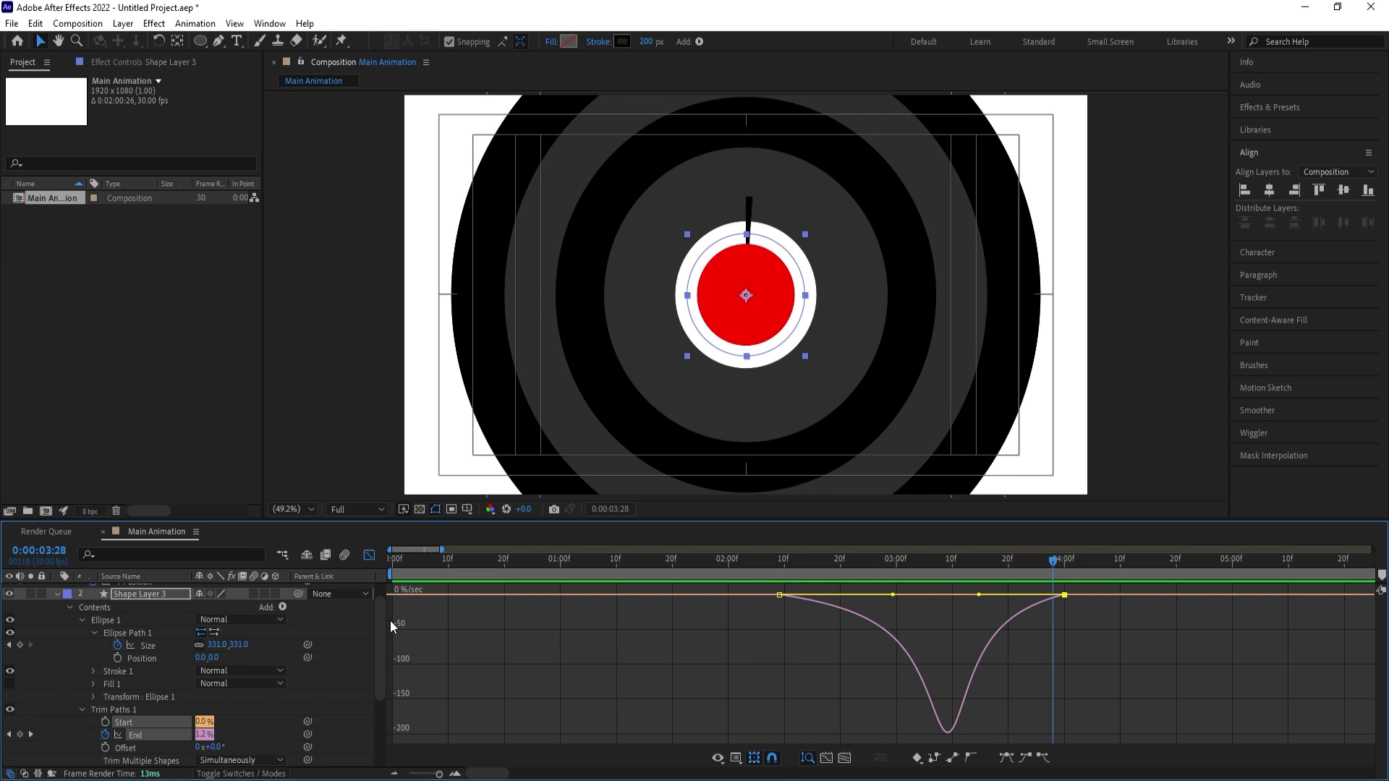
click(371, 554)
key(minus)
key(minus)
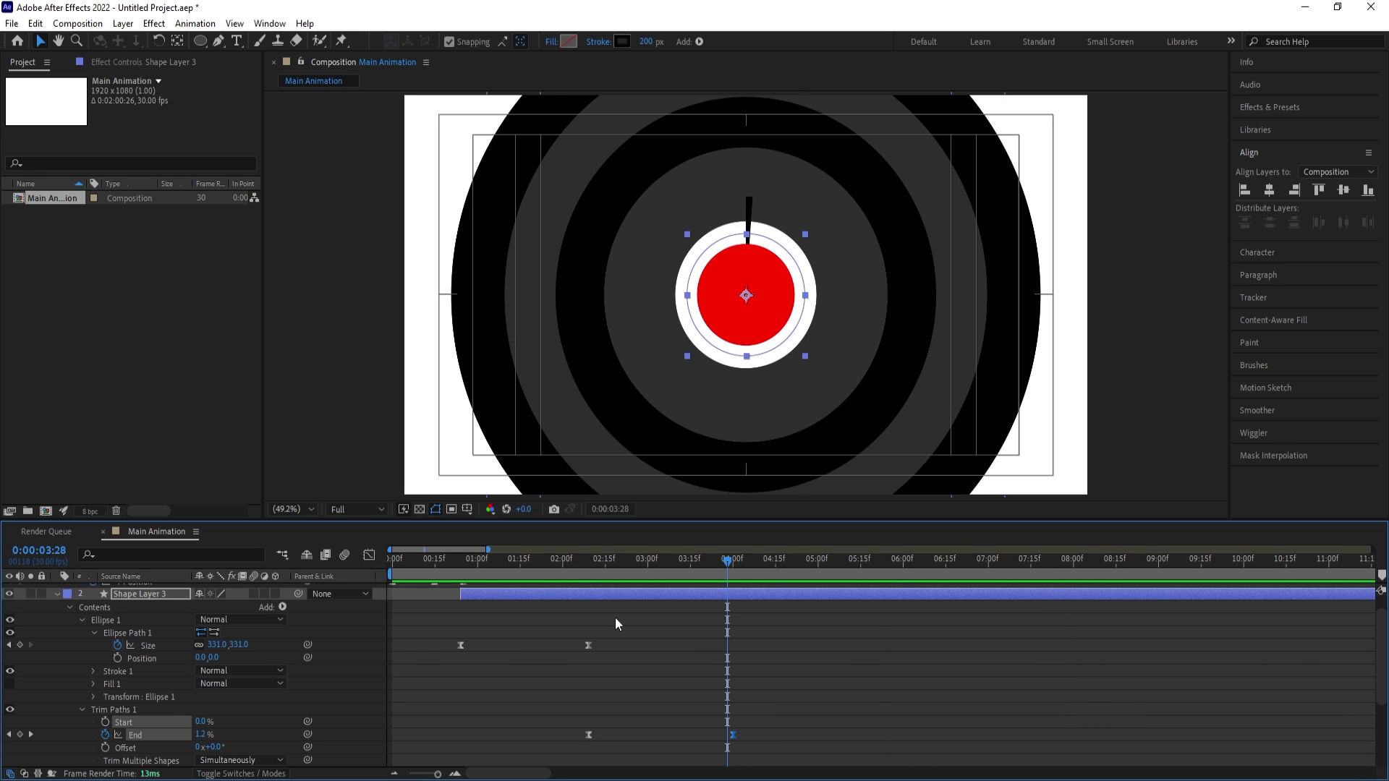
Copy the innermost ring's Trim Paths to the other four ring layers at 0:00:02:09 and reveal all keyframed properties
click(646, 663)
key(j)
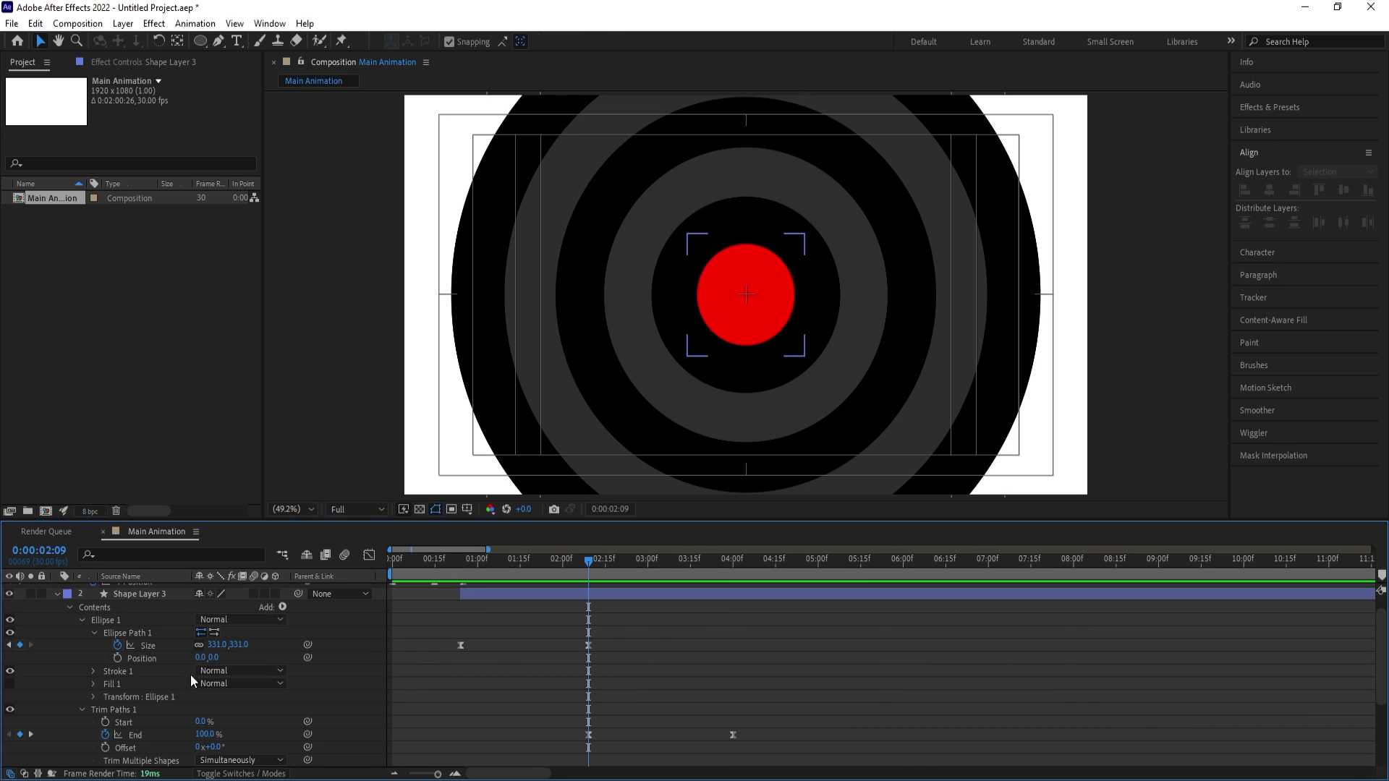
click(124, 711)
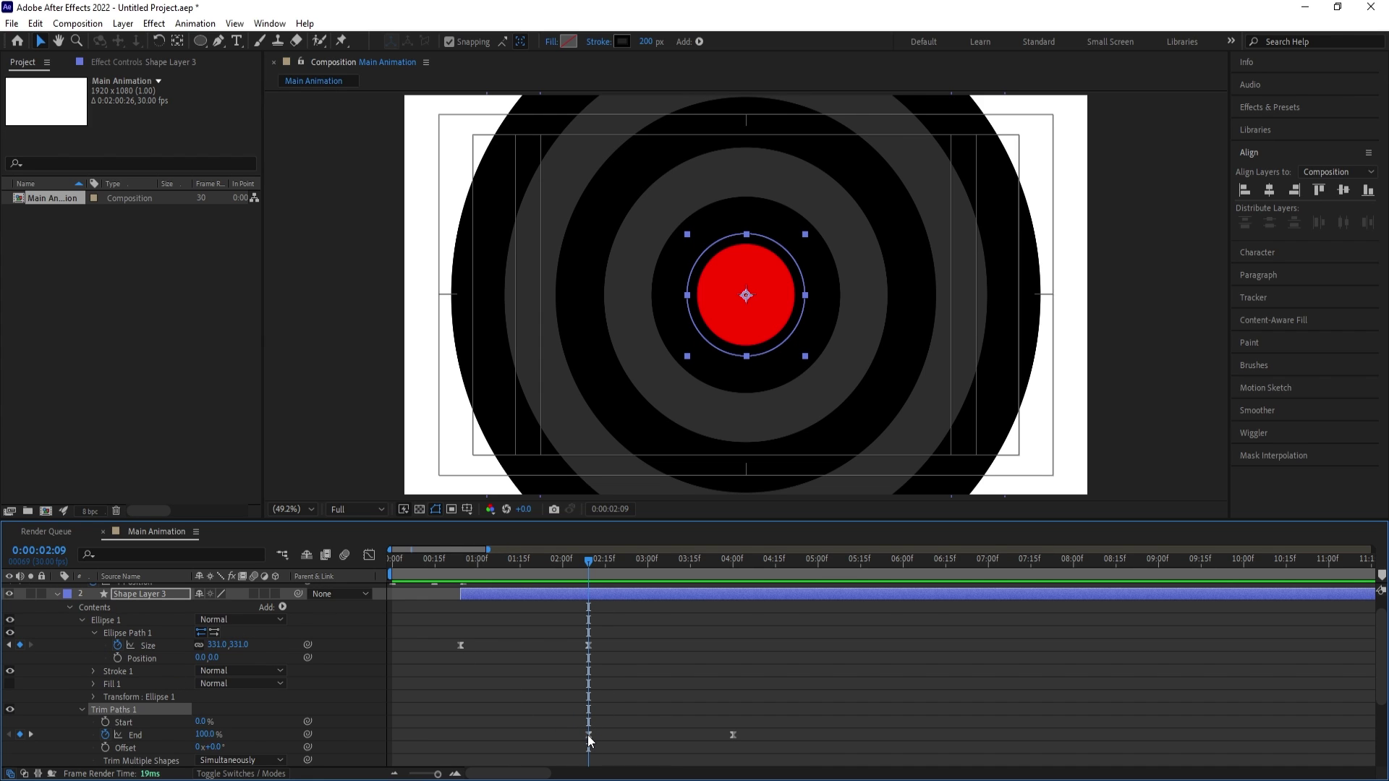
mouse_move(588, 736)
key(u)
click(595, 615)
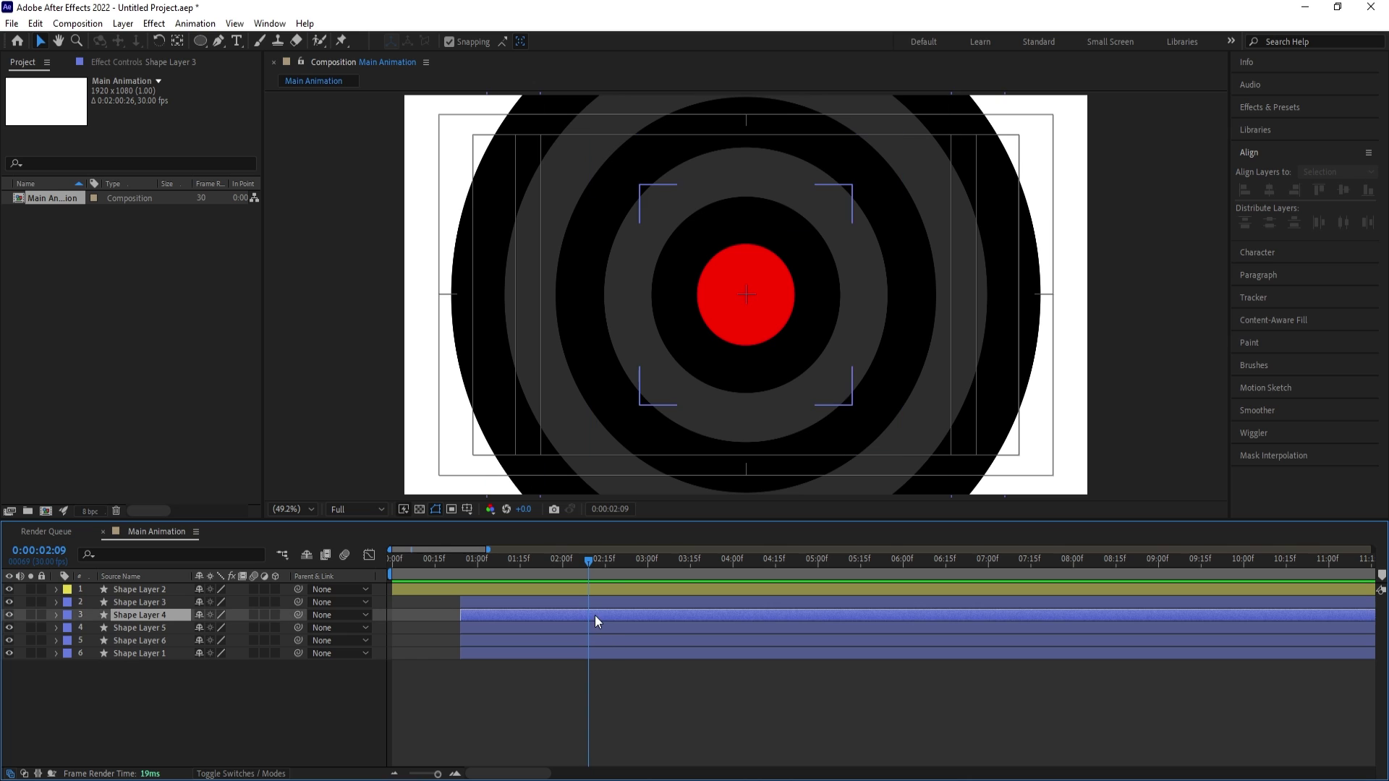
shift+click(590, 654)
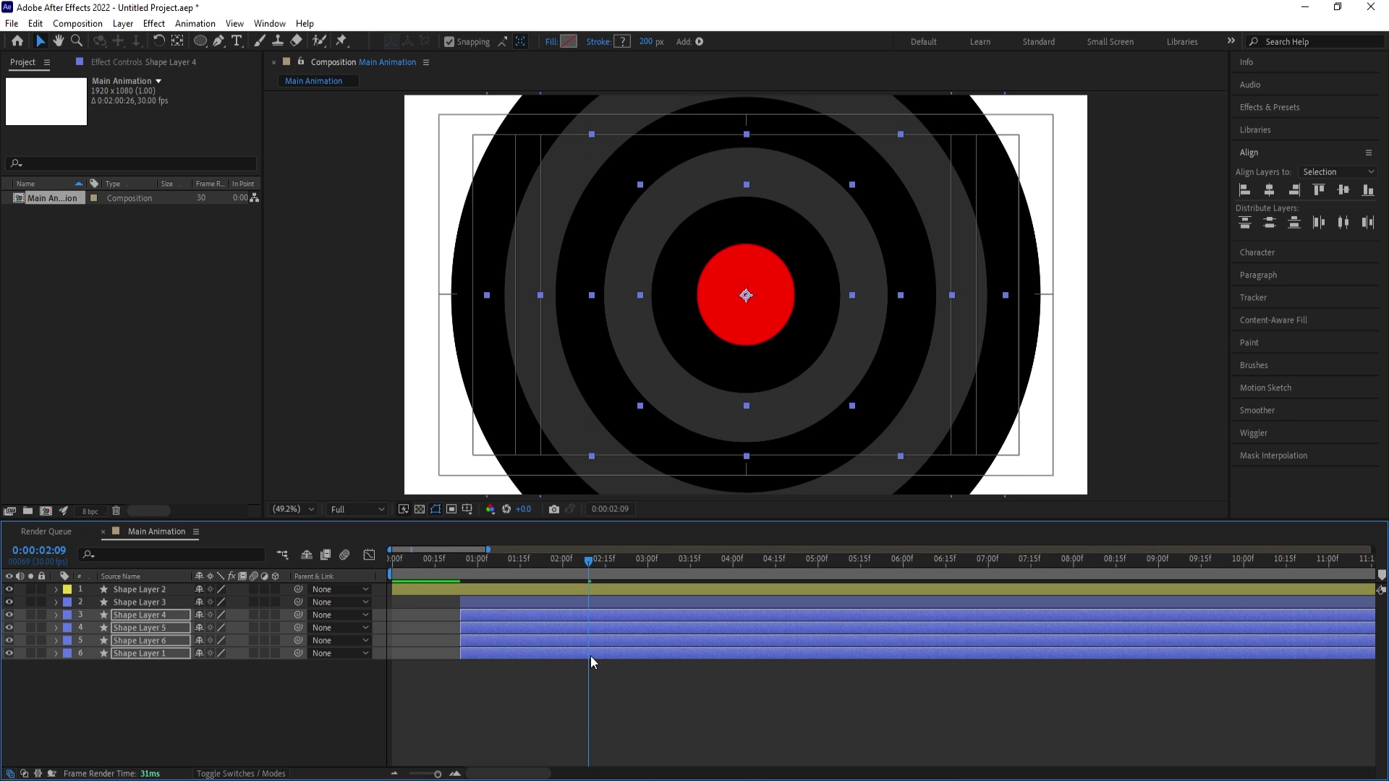
click(615, 696)
key(u)
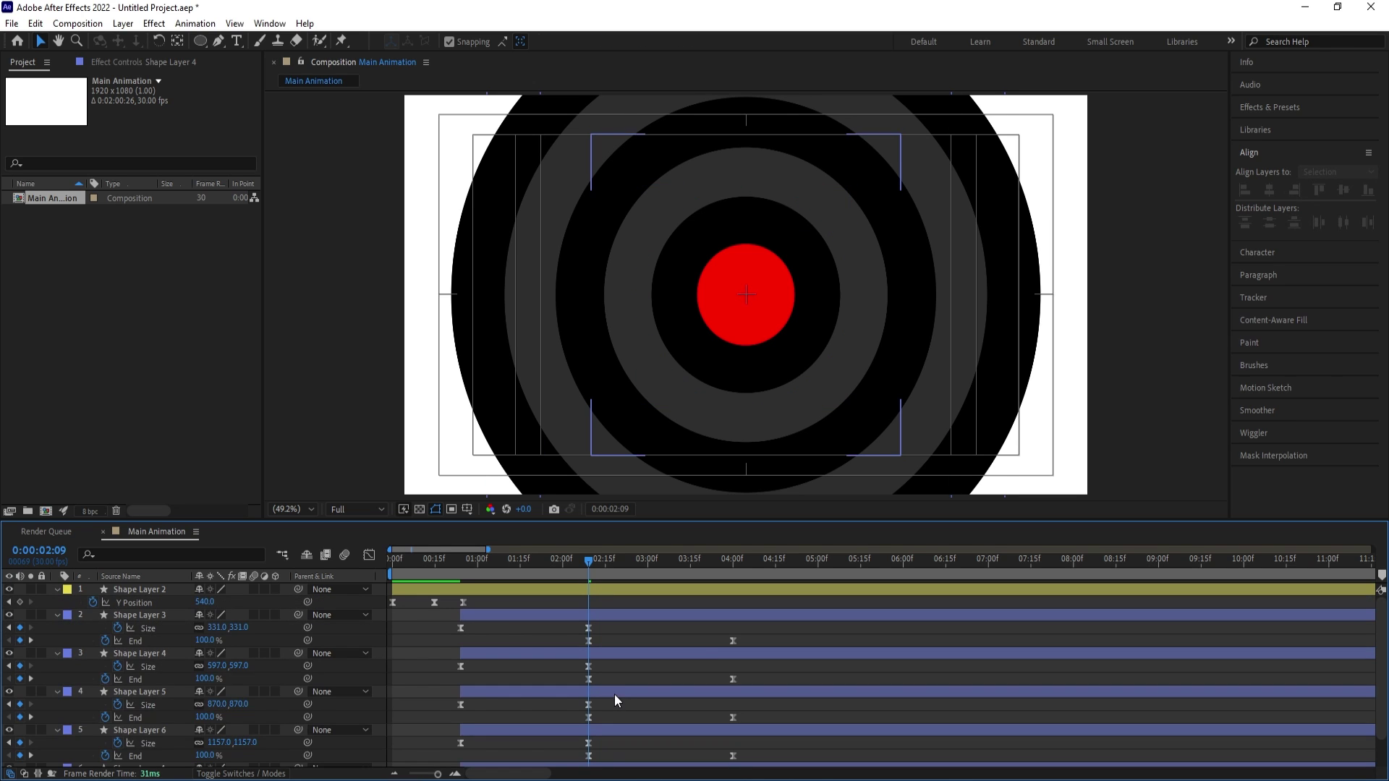
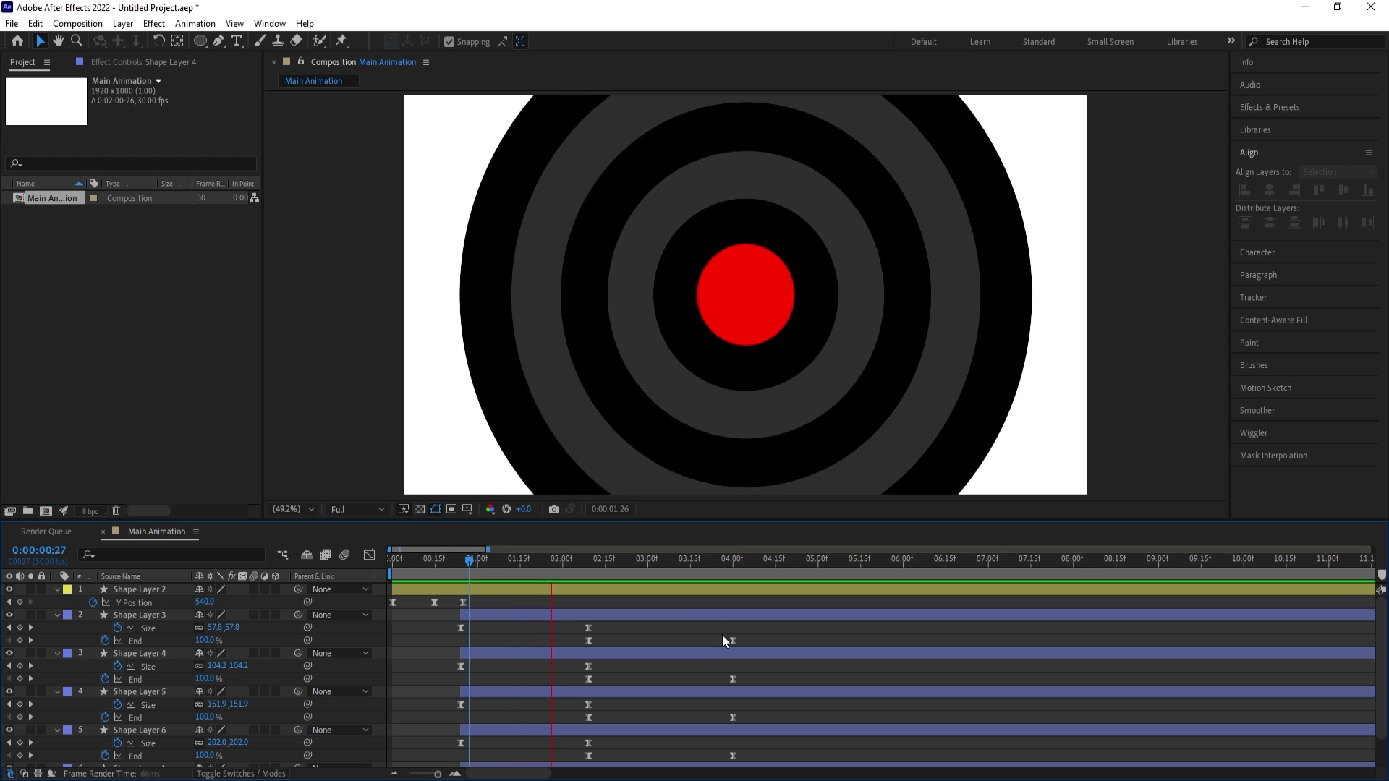
Move the last Trim Paths End keyframes of all five ring layers earlier, to about 0:00:03:13
drag(704, 641, 774, 767)
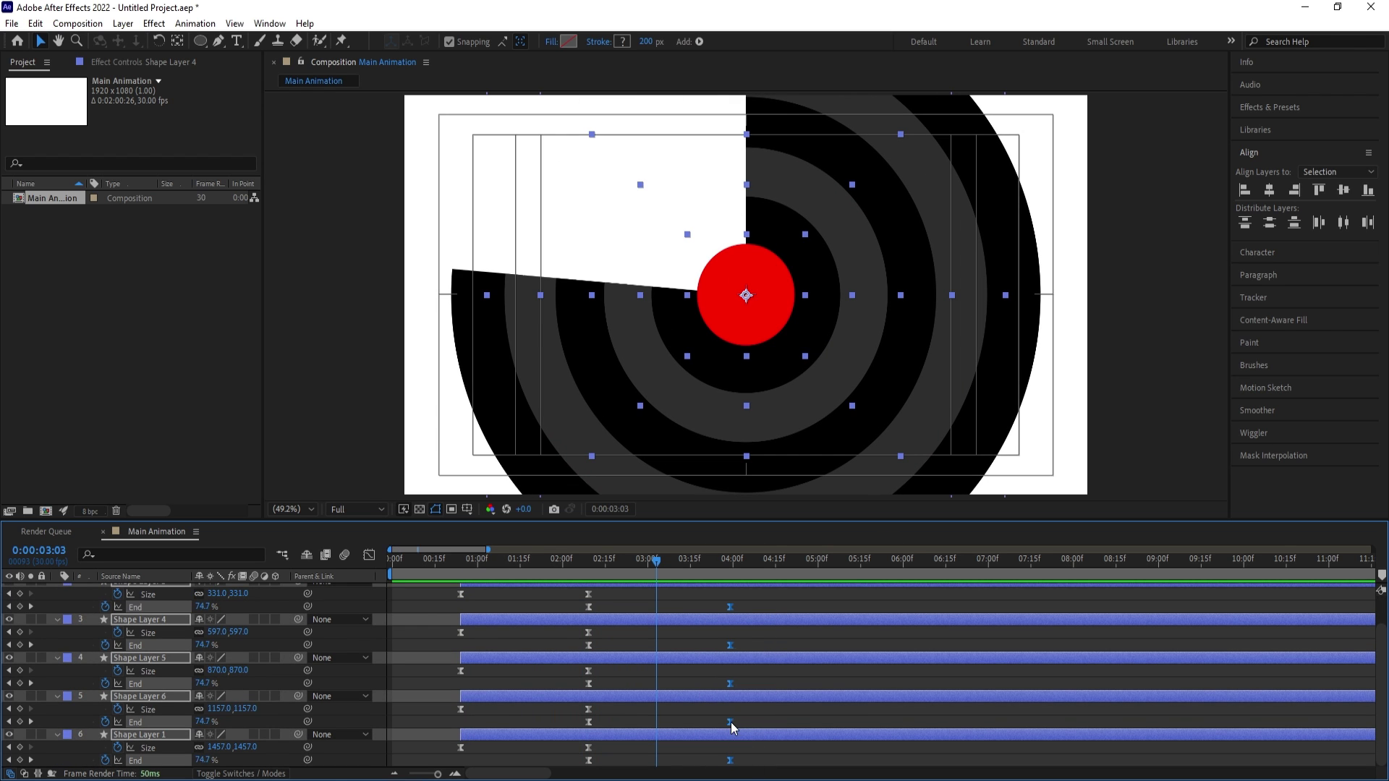
drag(731, 722, 685, 711)
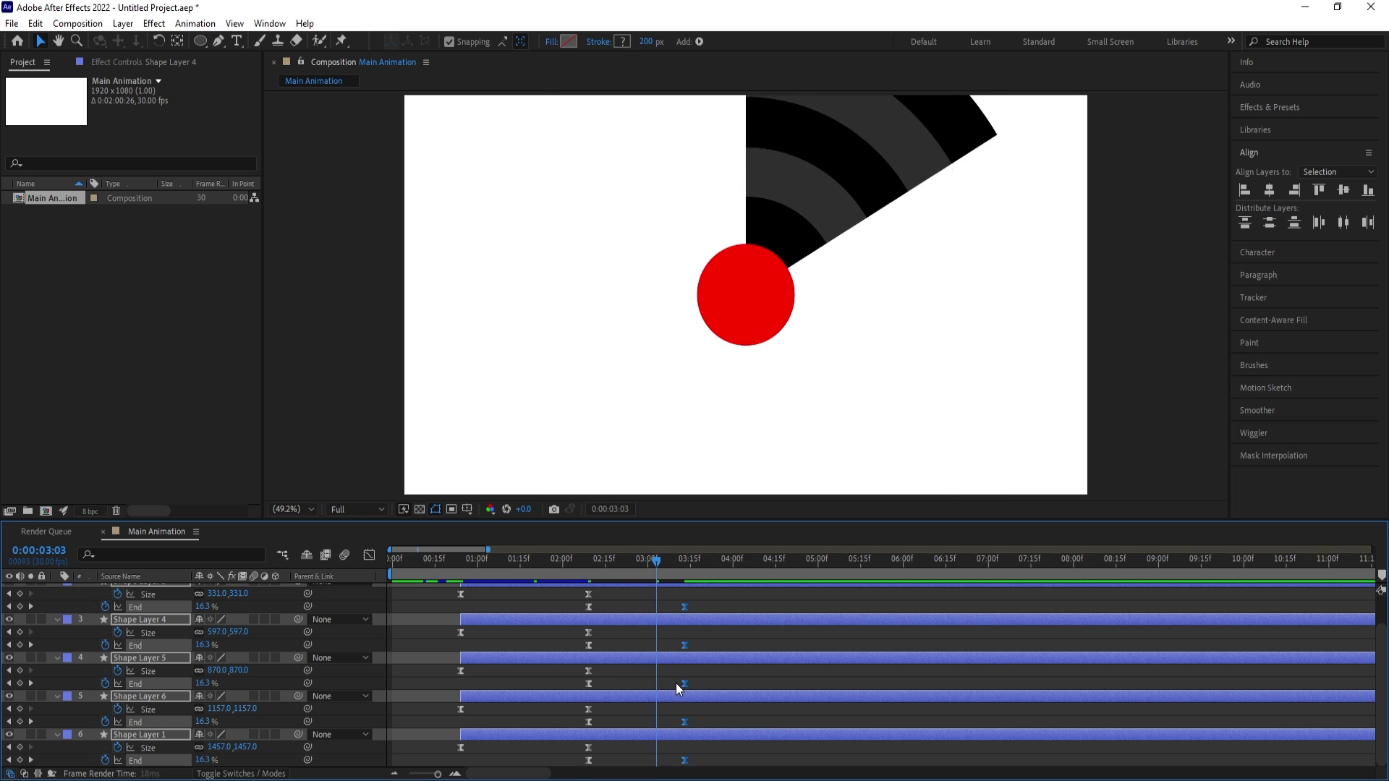
Keyframe the Scale of all five ring layers from 100% at 0:00:03:05 to 0% at 0:00:03:21
drag(694, 566, 662, 569)
scroll(657, 625, up, 1)
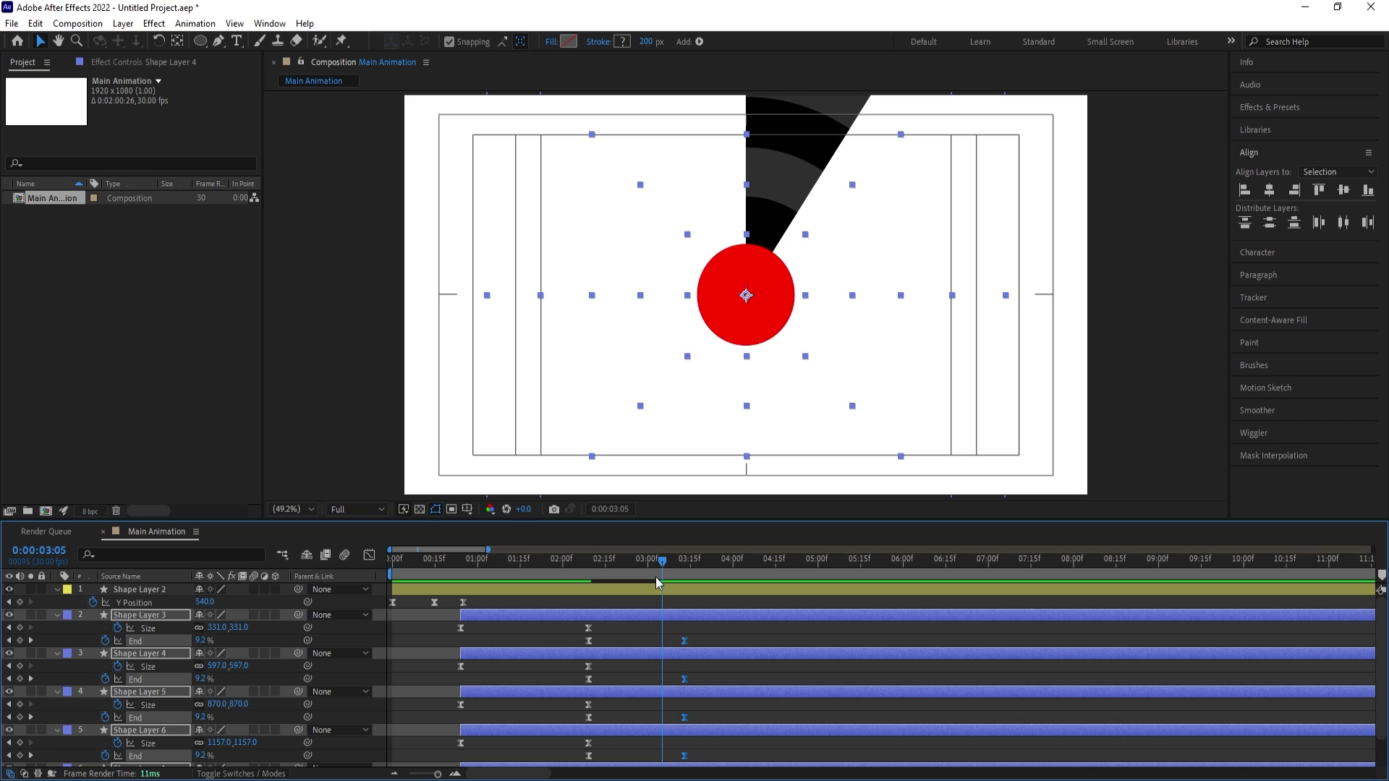
key(s)
key(alt+shift+s)
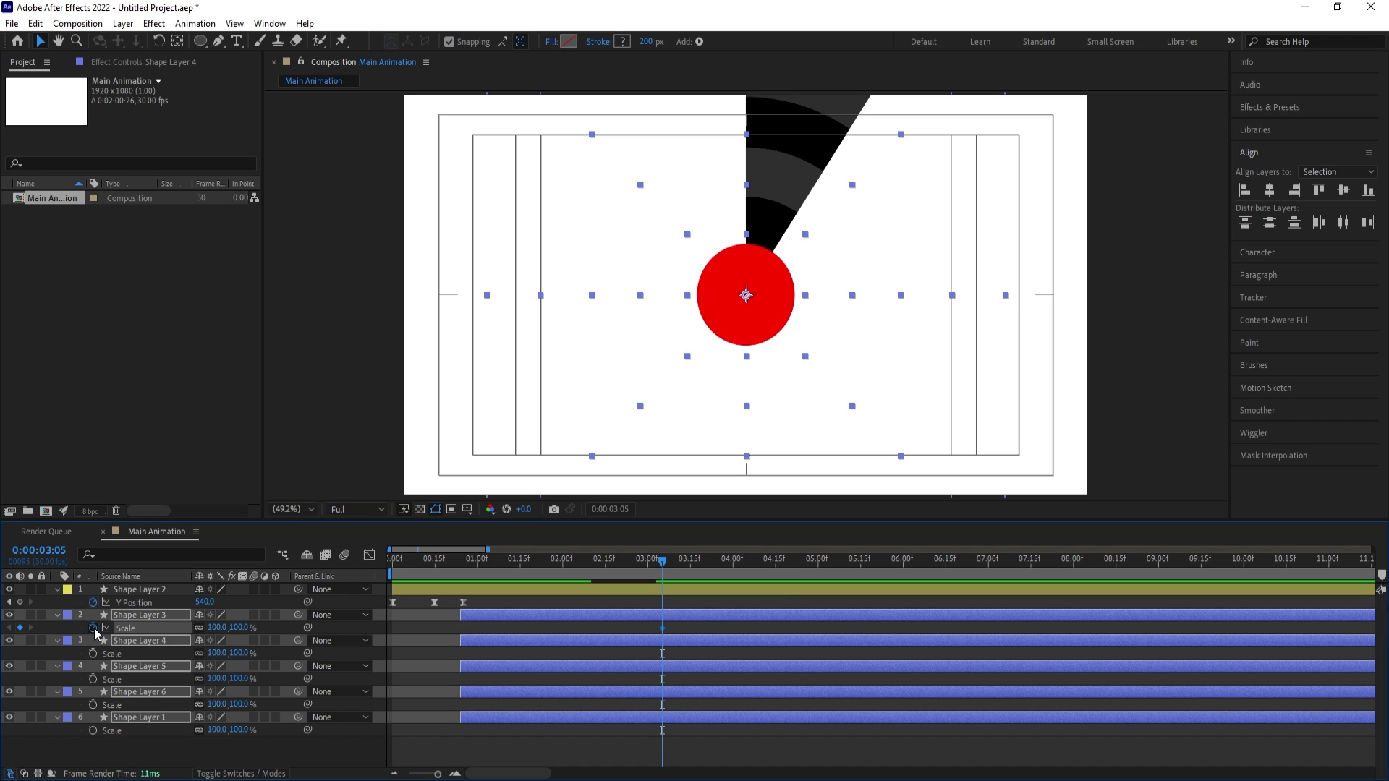
key(space)
key(space)
key(space)
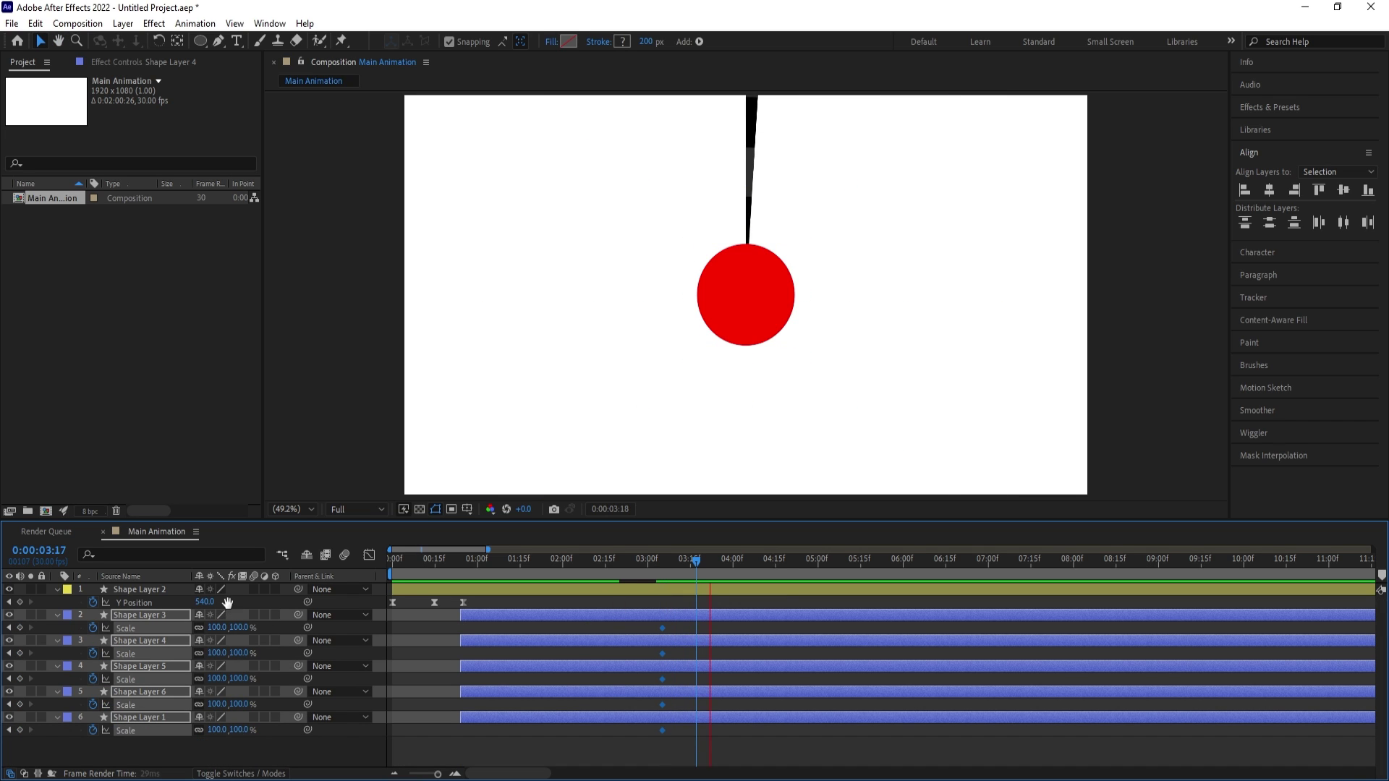
key(space)
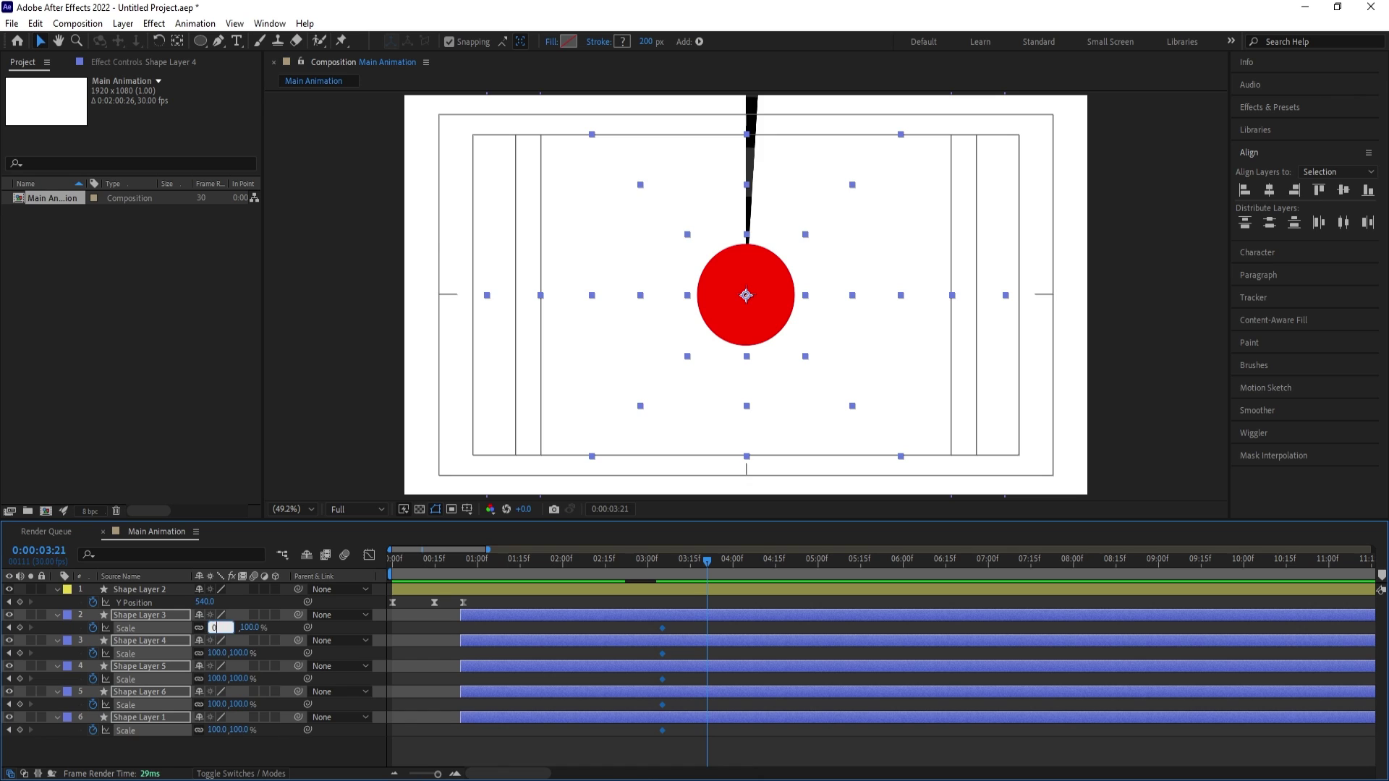
key(Return)
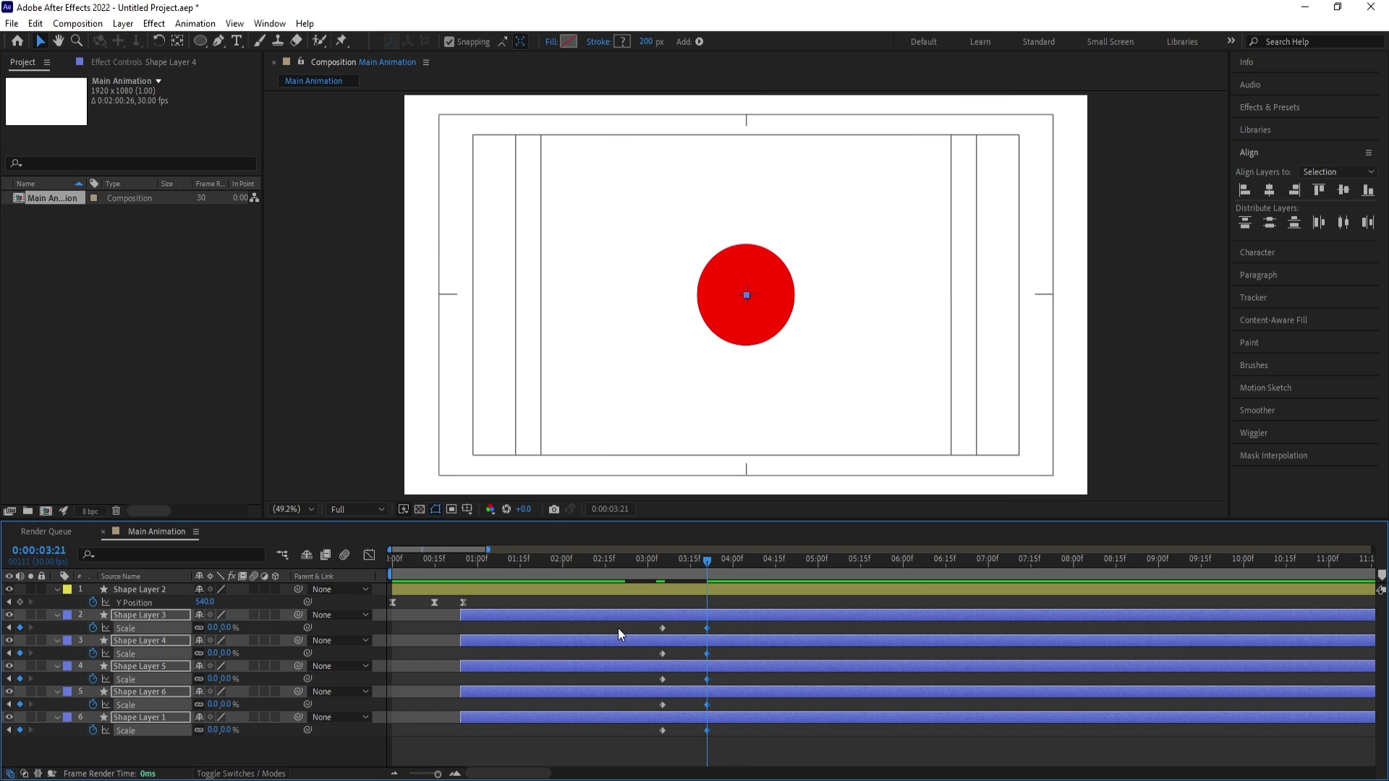
Try Easy Ease on the five rings' Scale keyframes with a speed curve peaking at about 0:00:03:20, and preview it
drag(617, 624, 792, 767)
key(F9)
key(j)
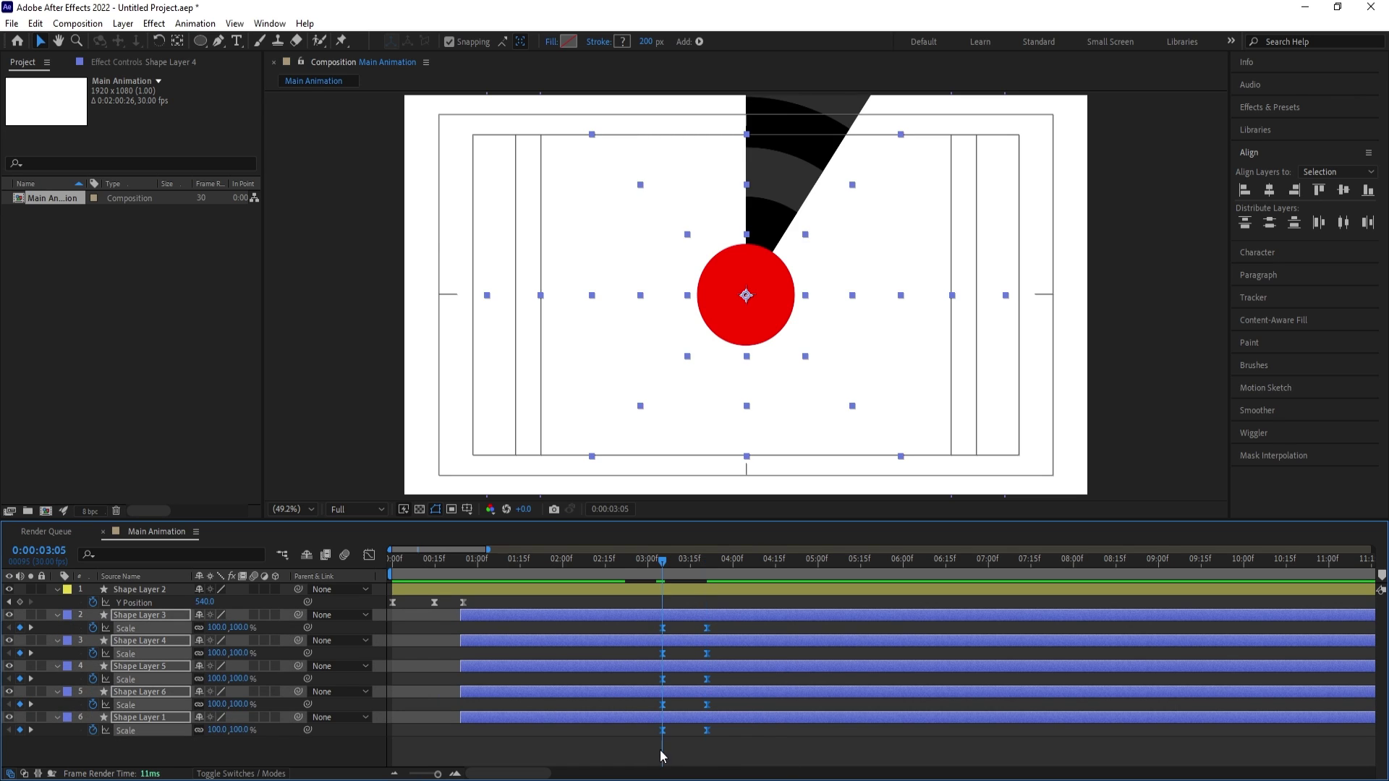
click(368, 556)
drag(655, 583, 712, 676)
scroll(714, 622, up, 5)
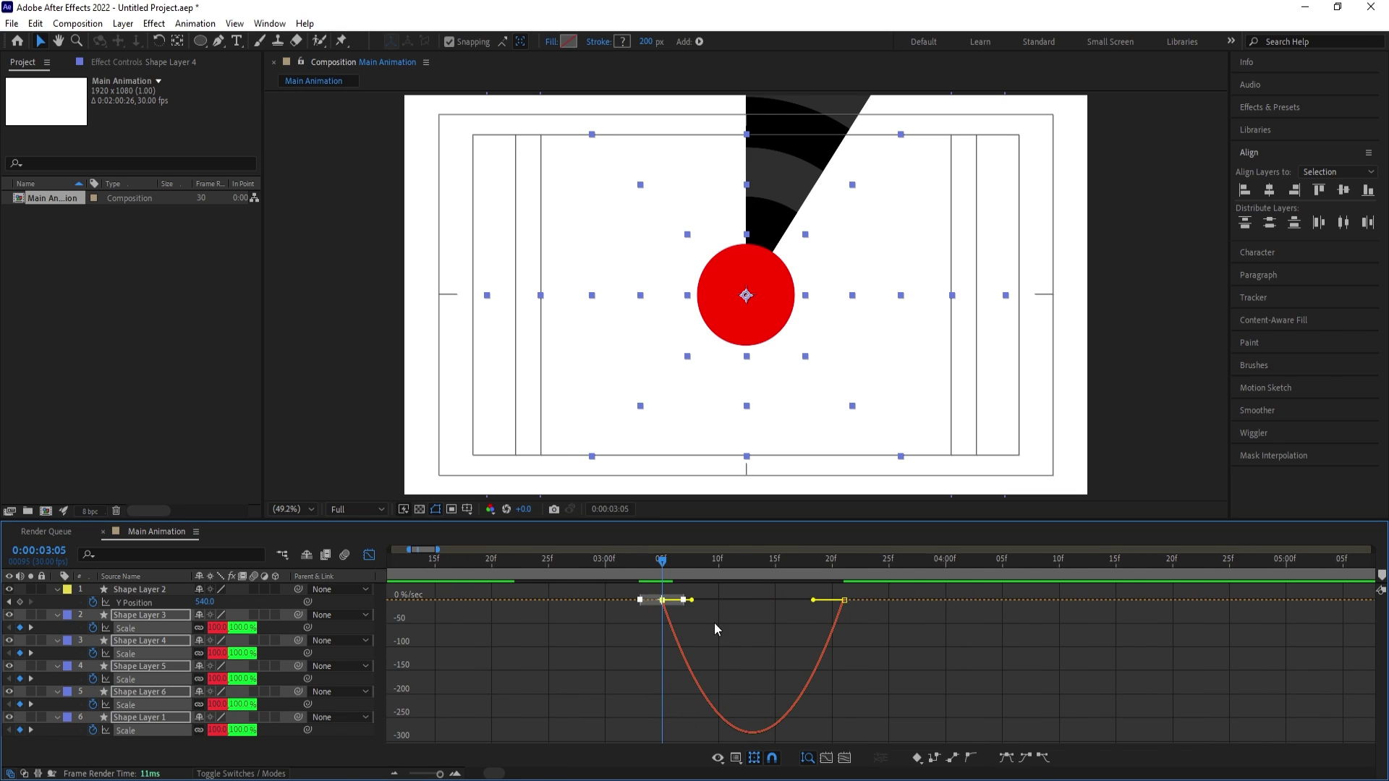
drag(692, 600, 834, 601)
click(843, 600)
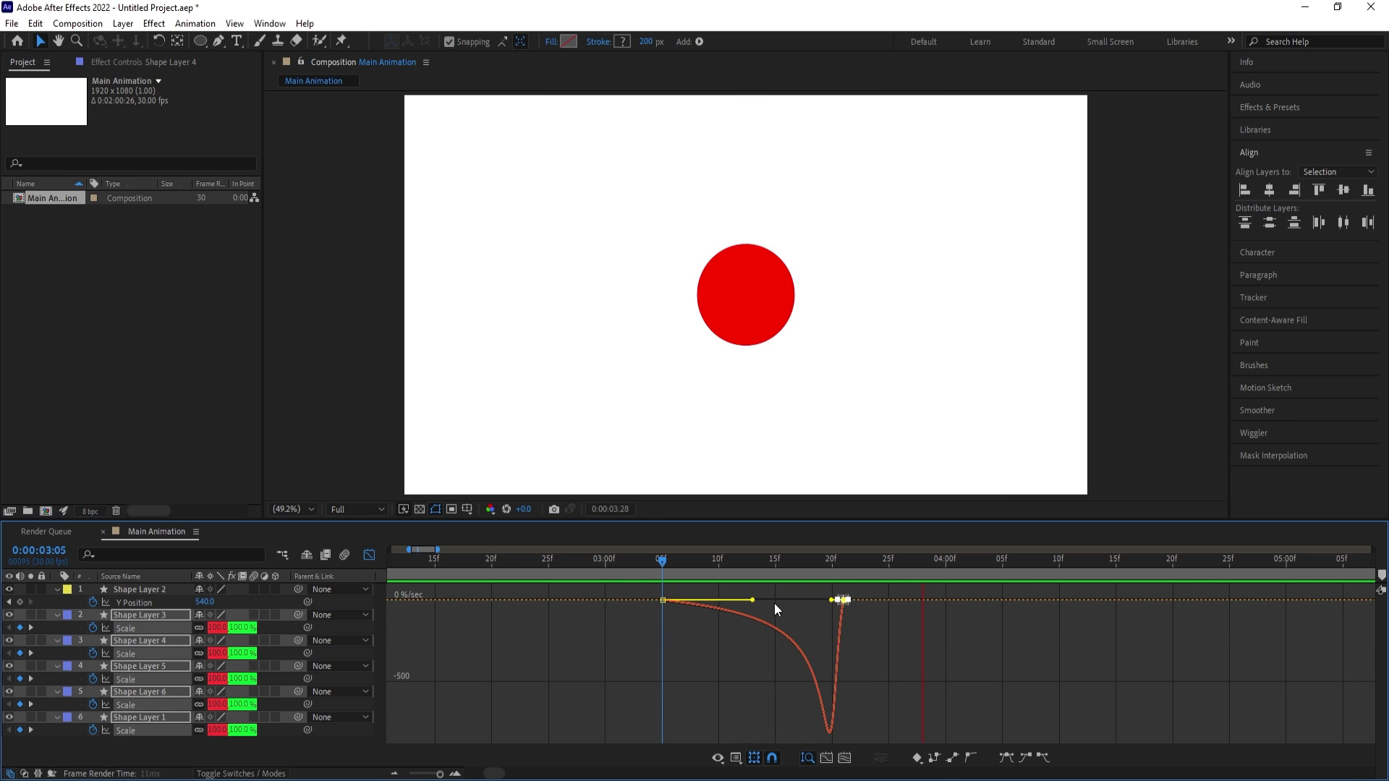
key(space)
Move the last Scale keyframes of all five ring layers later, to about 0:00:04:14, and preview the slower scaling
click(370, 555)
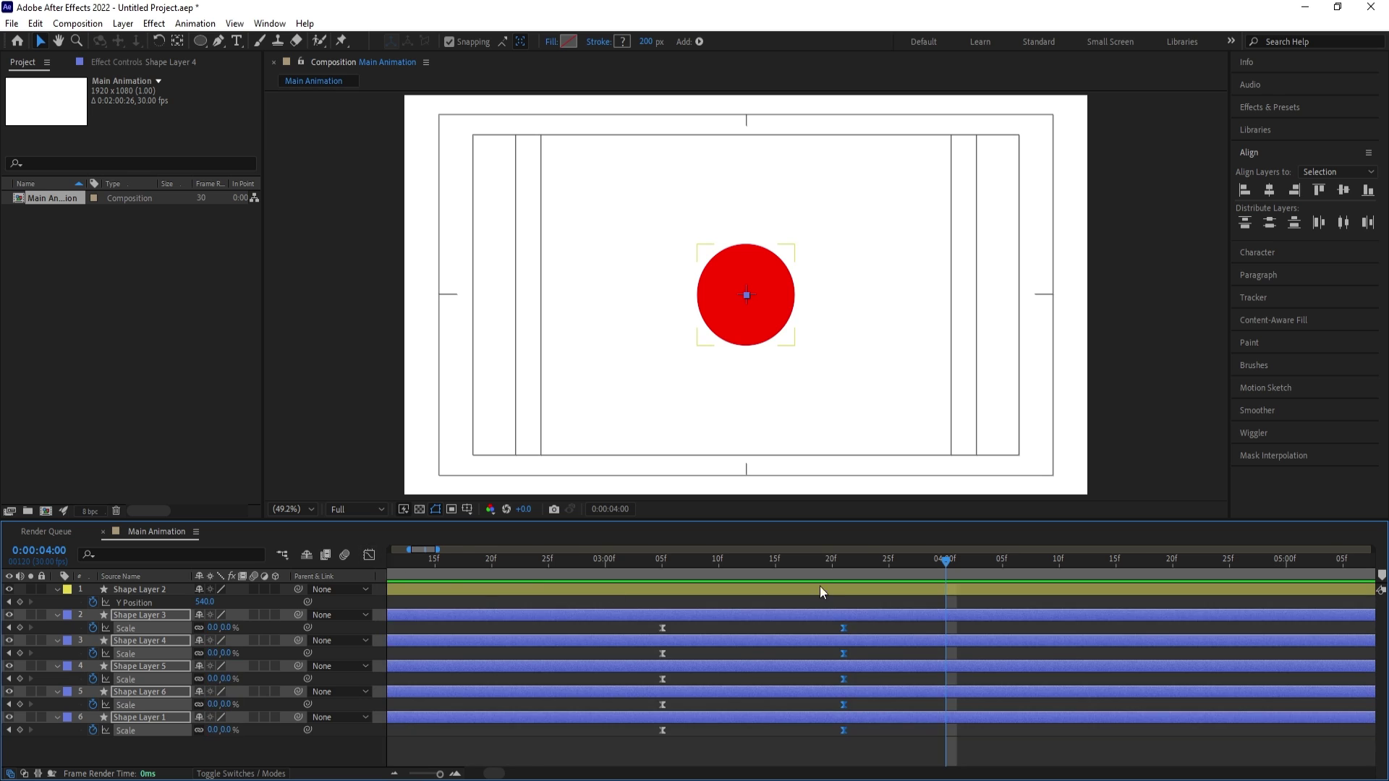
drag(796, 628, 878, 627)
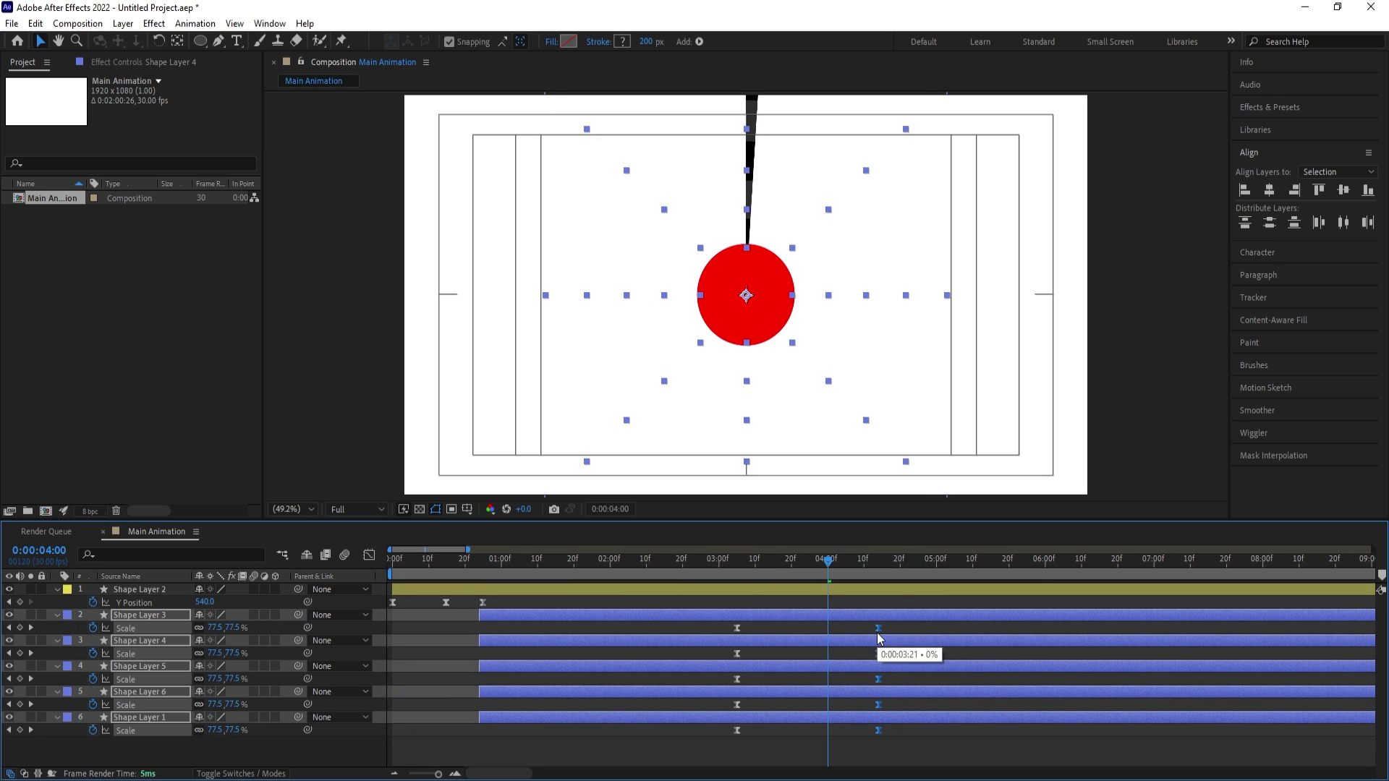
click(722, 560)
key(space)
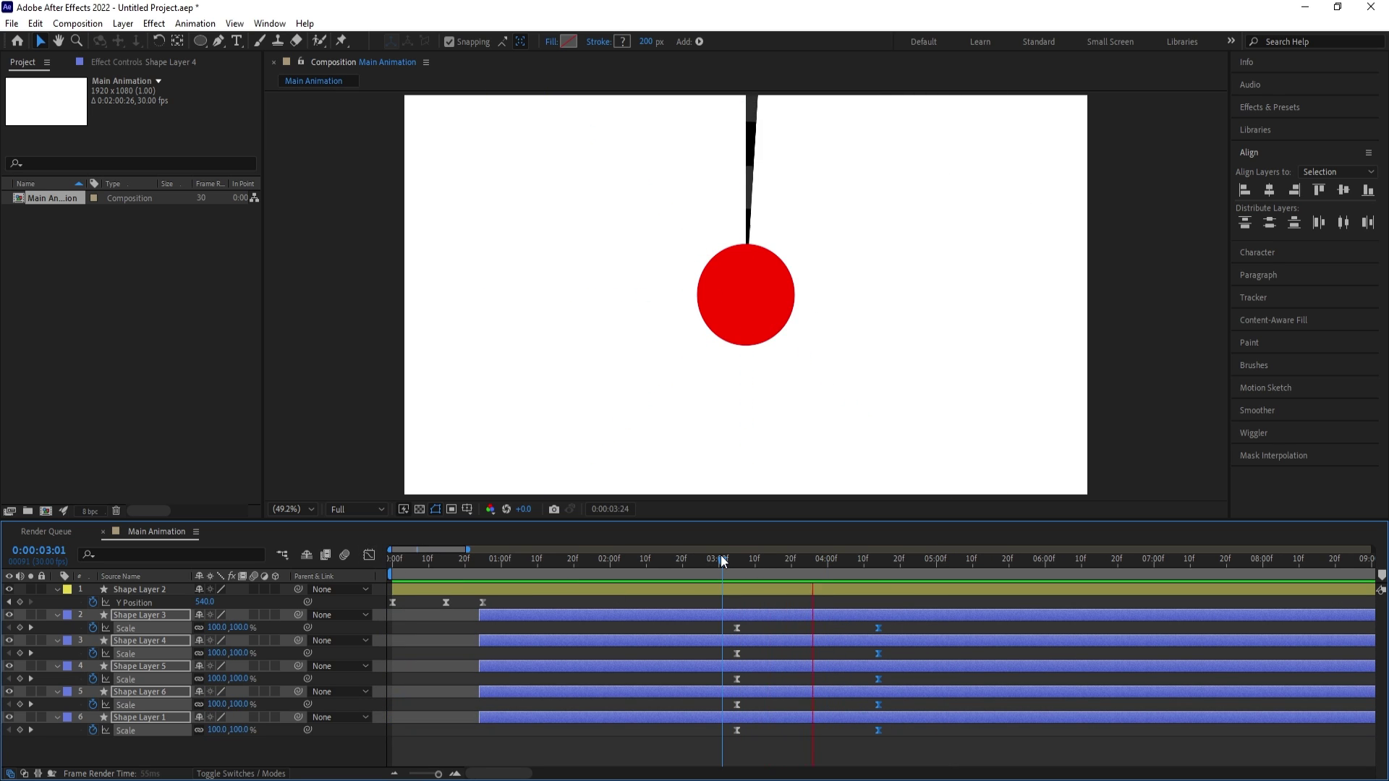
click(738, 566)
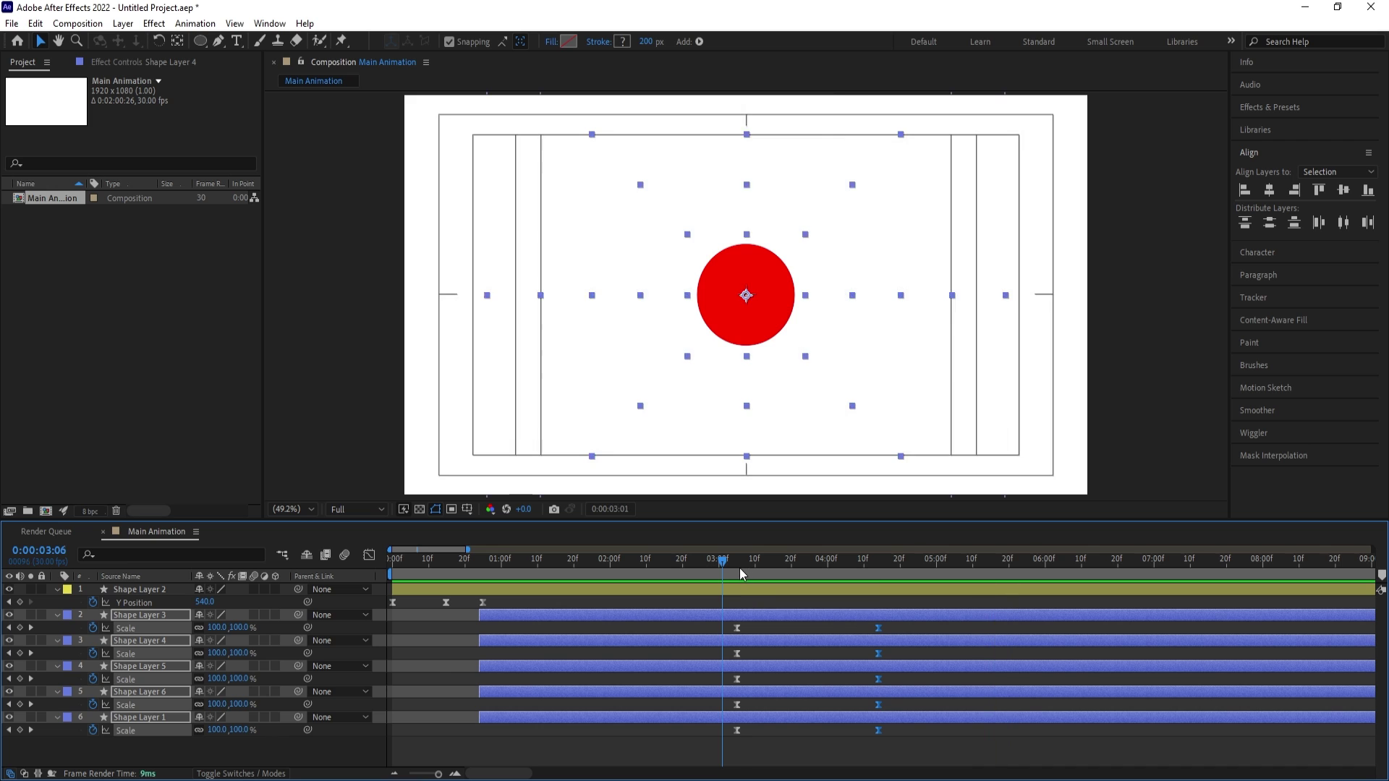
Apply Easy Ease to all the rings' Scale keyframes, sharpen their speed curve to peak at about 0:00:03:24, and preview the animation
drag(720, 619, 915, 774)
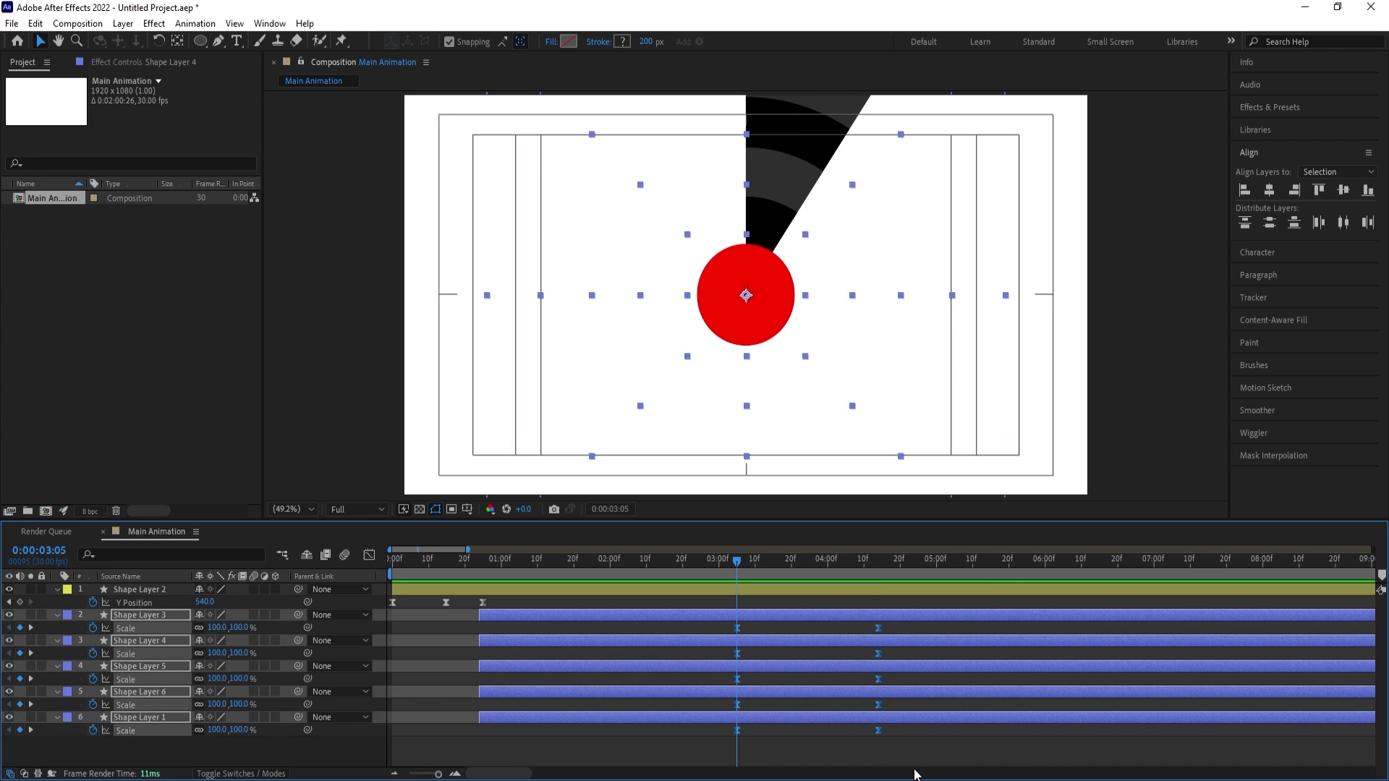
key(F9)
click(369, 554)
drag(804, 661, 791, 596)
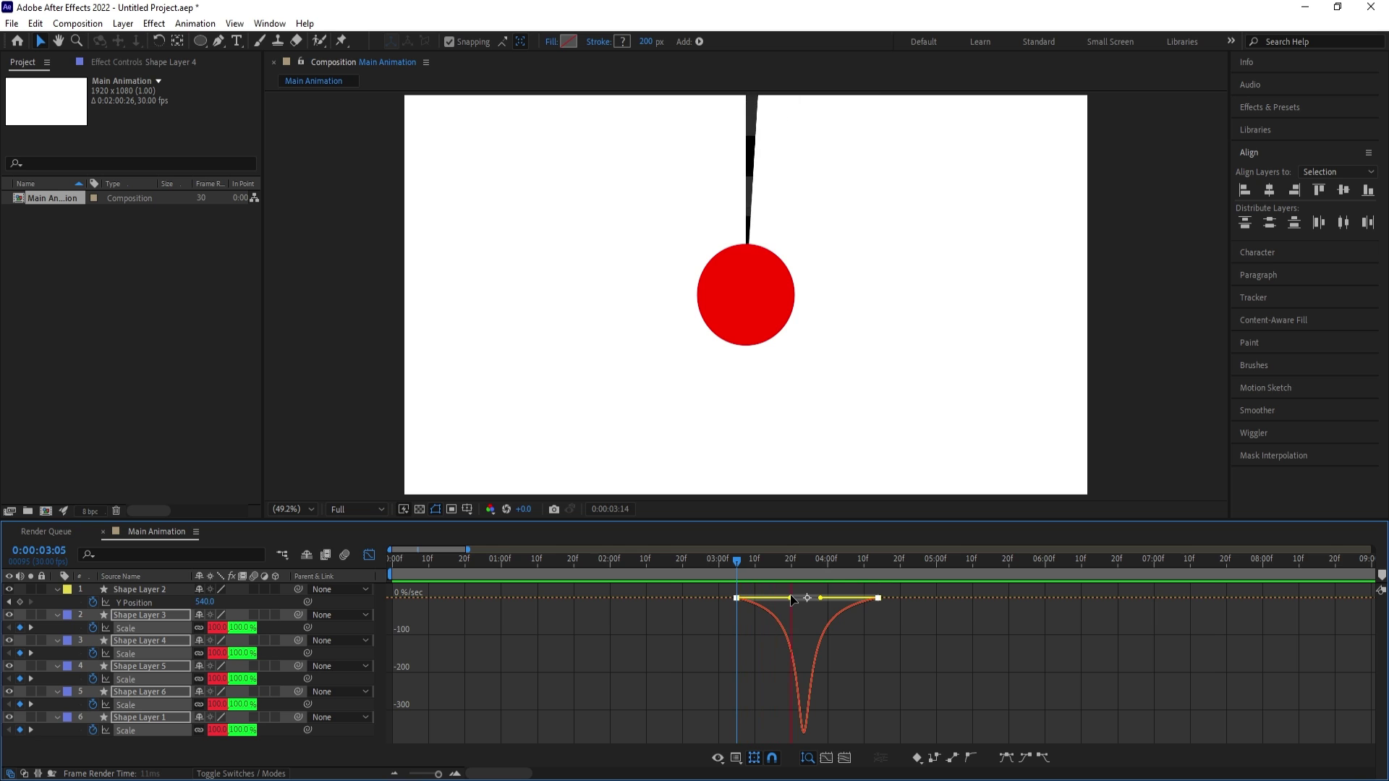
key(space)
click(369, 554)
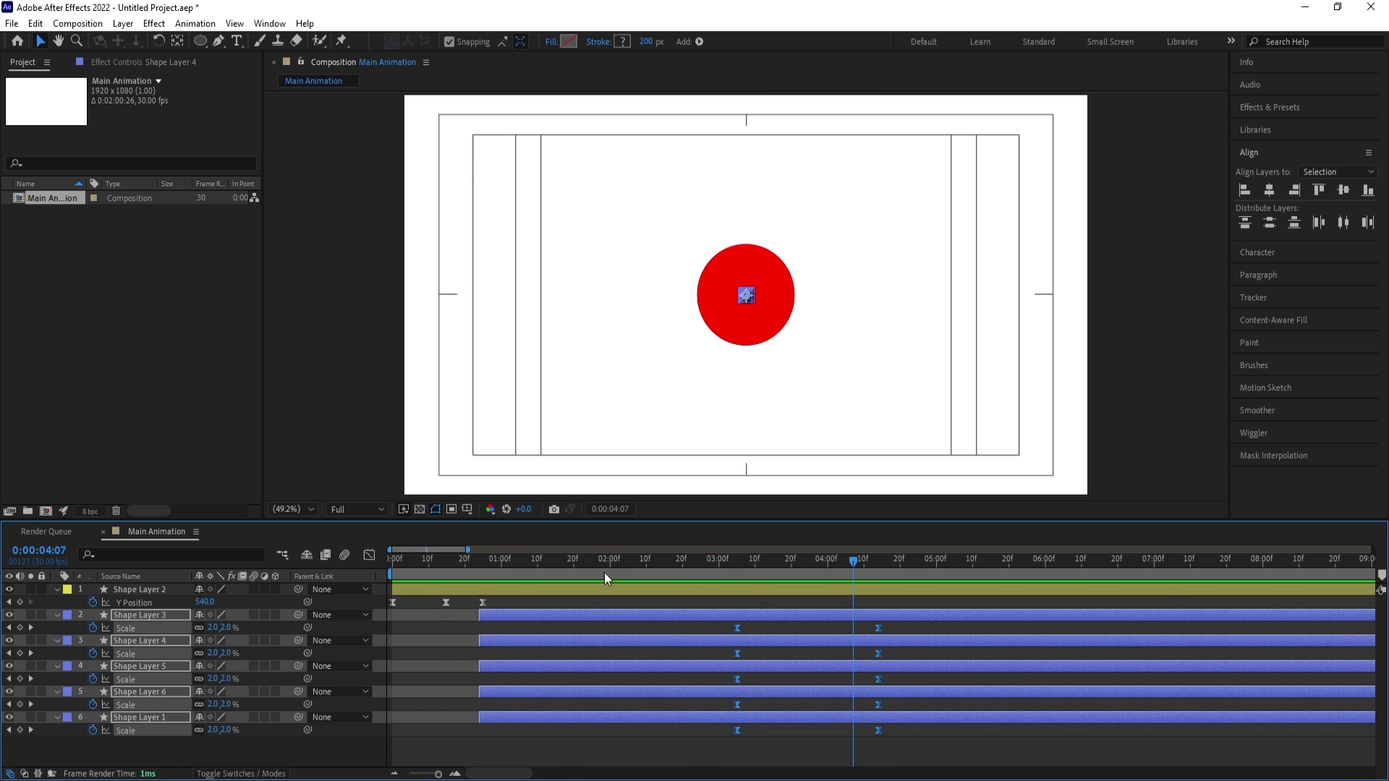
click(453, 567)
key(space)
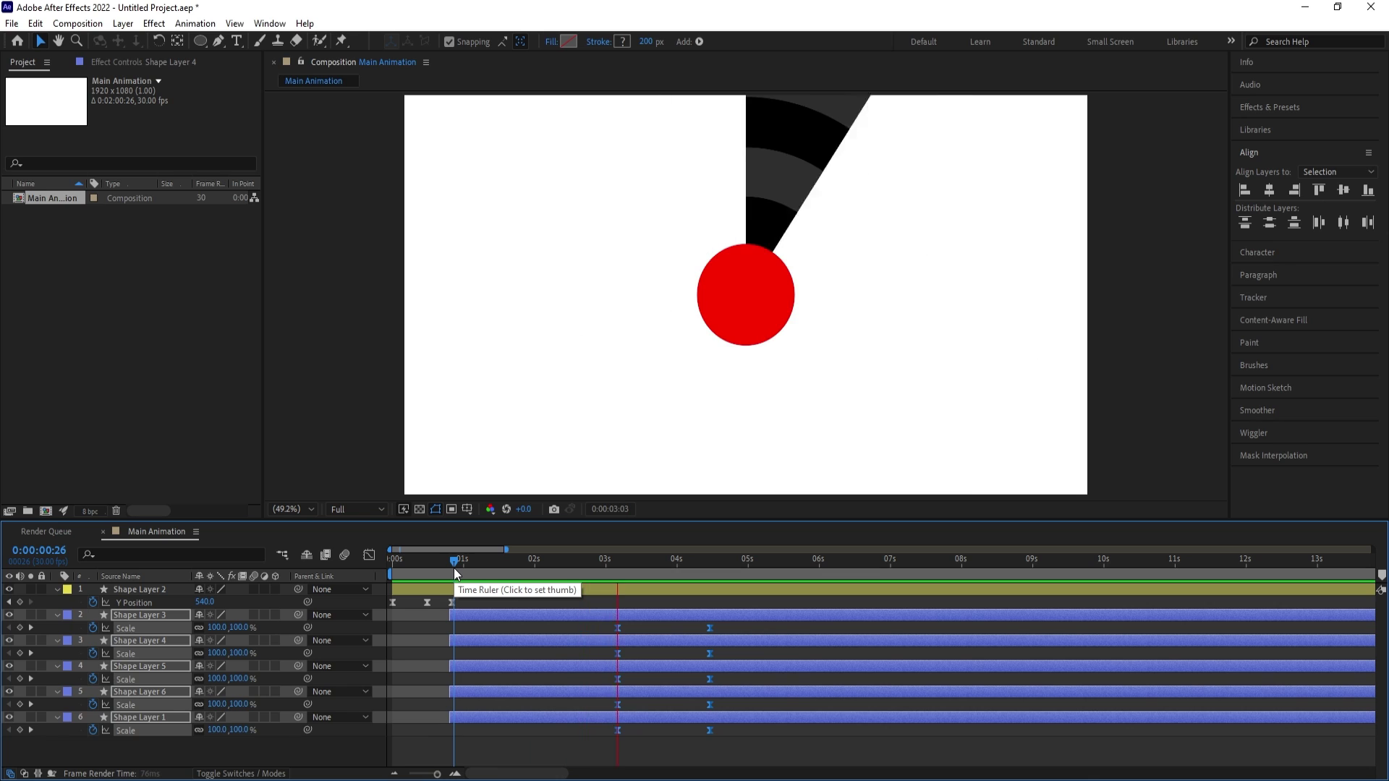
key(space)
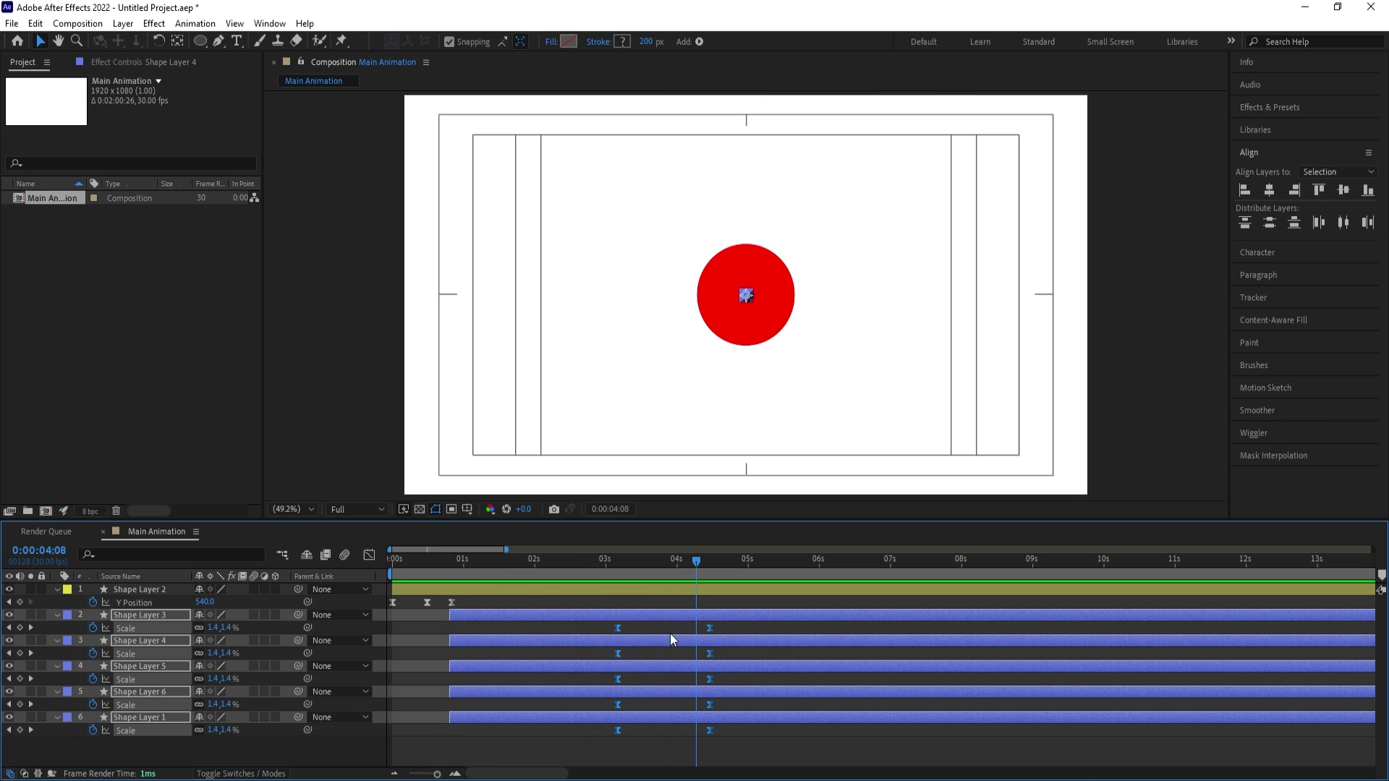
Move the first Scale keyframes of all five ring layers earlier, to about 0:00:02:21, and preview the change
drag(709, 625, 719, 627)
drag(604, 558, 592, 562)
drag(601, 623, 646, 750)
drag(618, 628, 583, 623)
key(space)
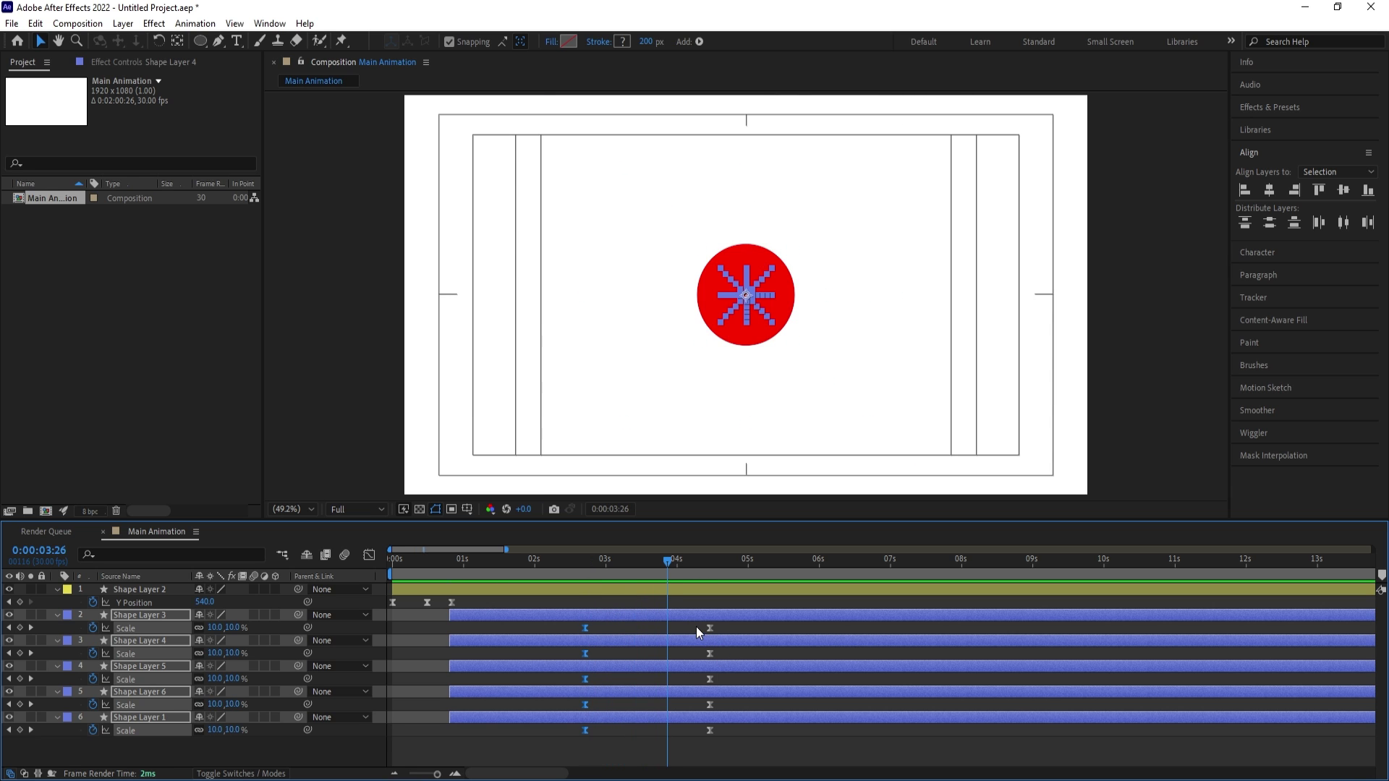
Change the centre circle's fill colour to dark grey at 0:00:01:14
drag(619, 579, 497, 611)
click(472, 626)
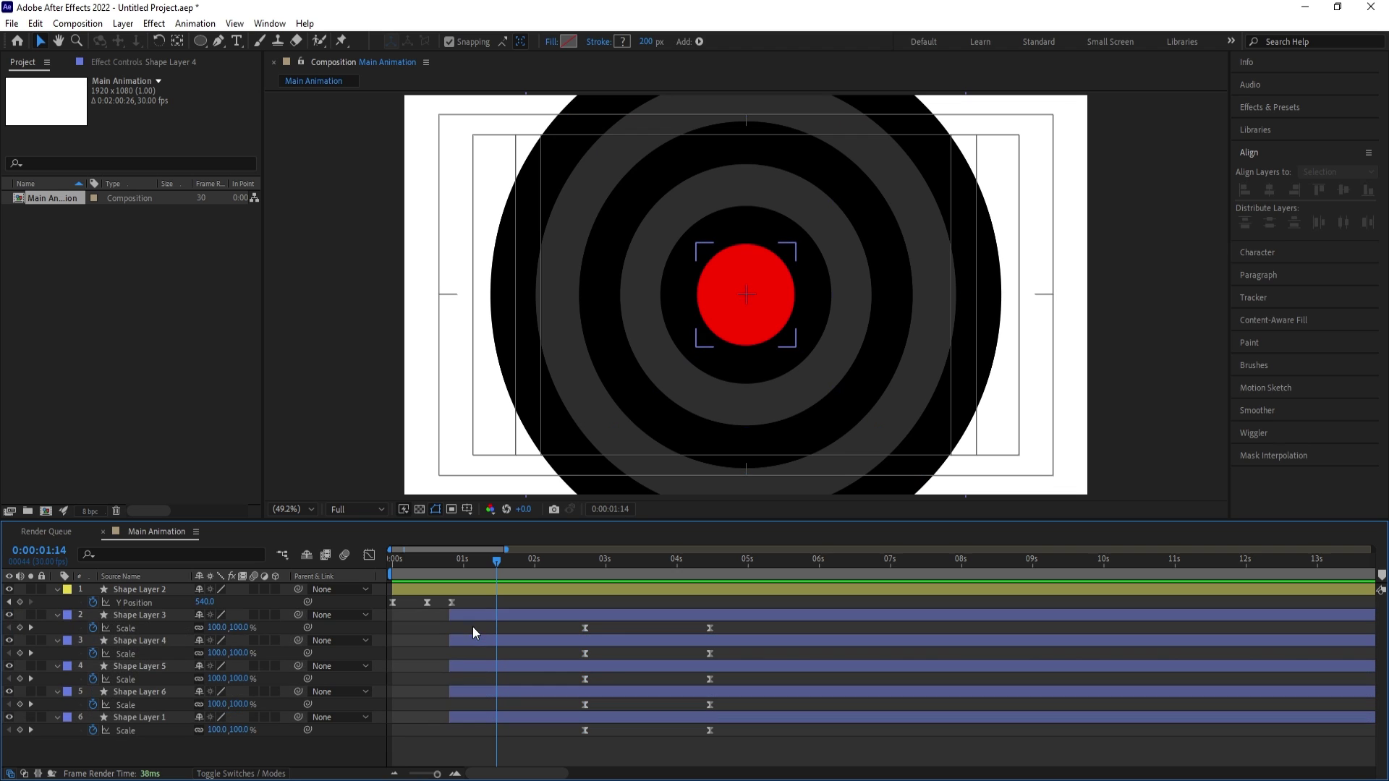
click(467, 614)
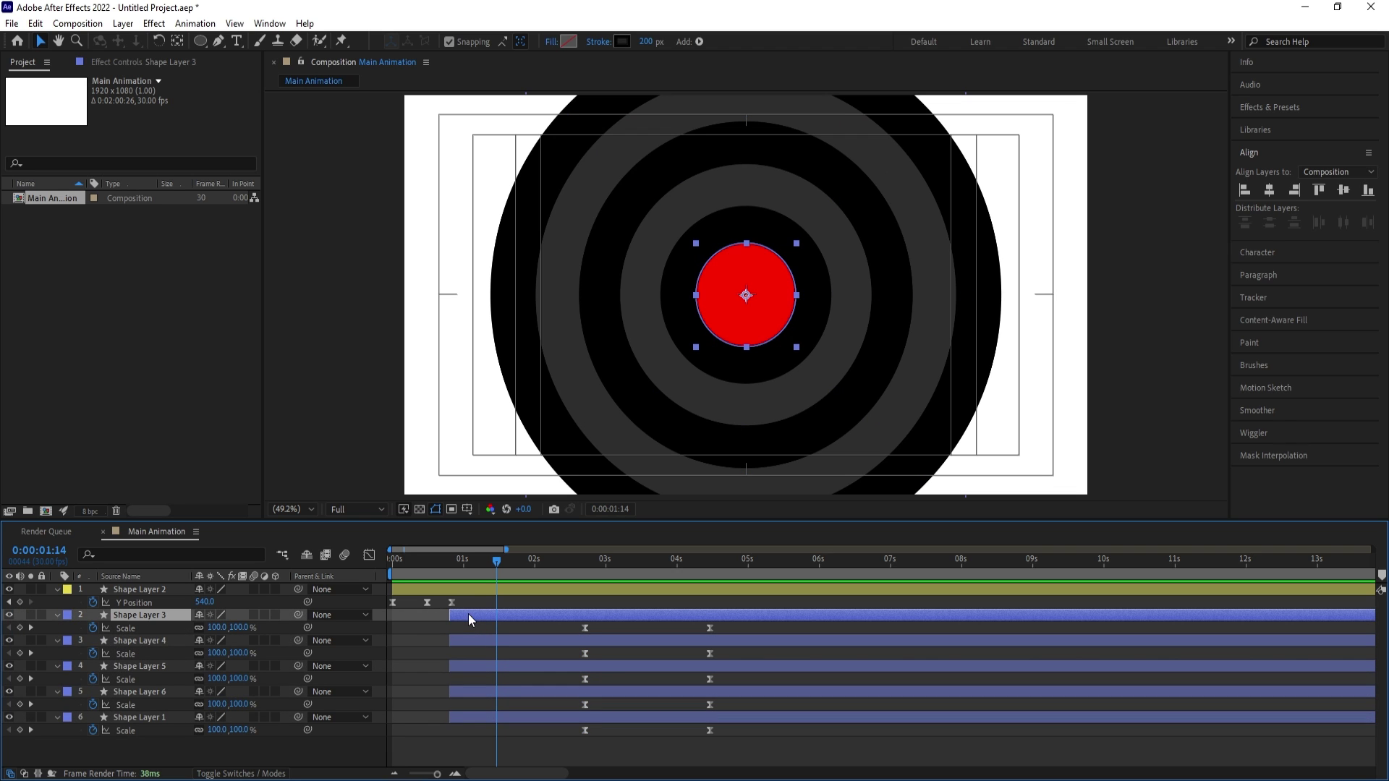
click(462, 591)
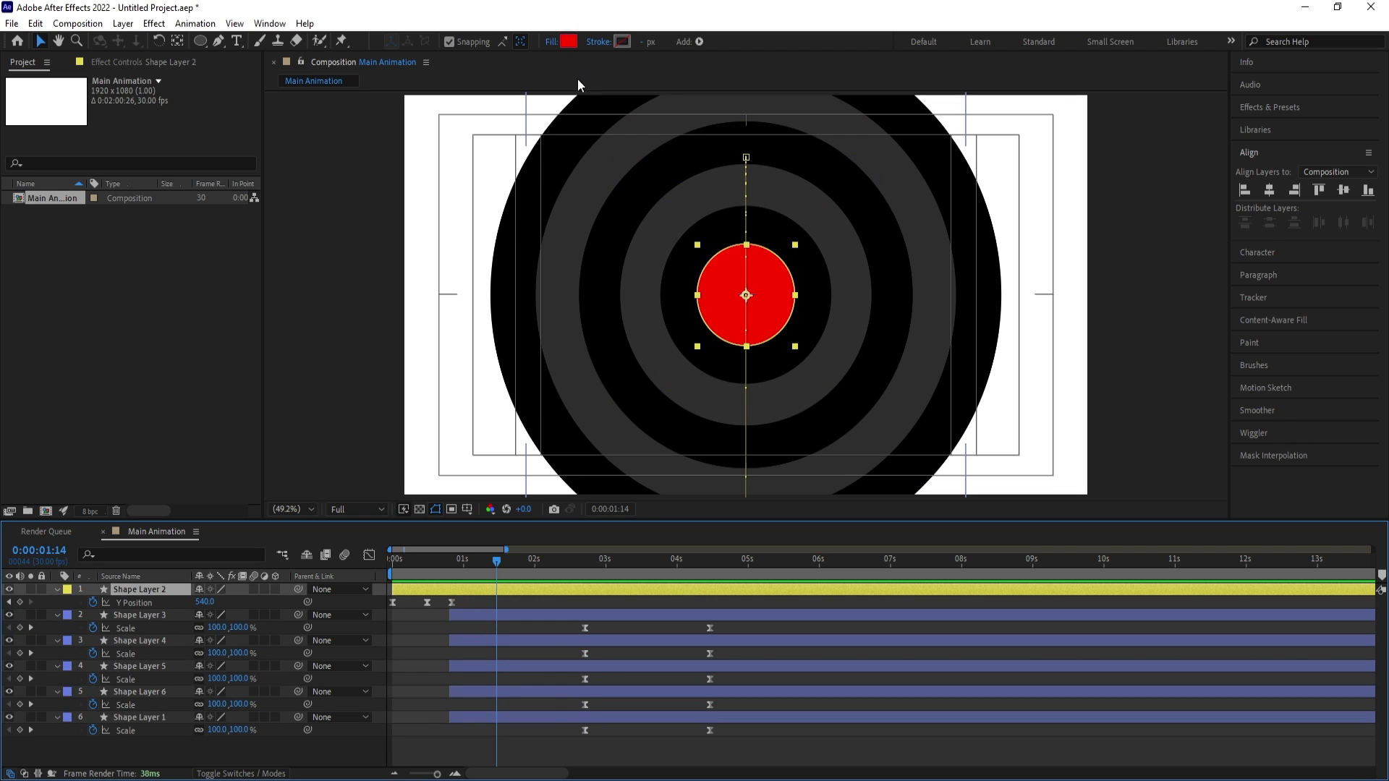
click(569, 41)
drag(542, 468, 512, 449)
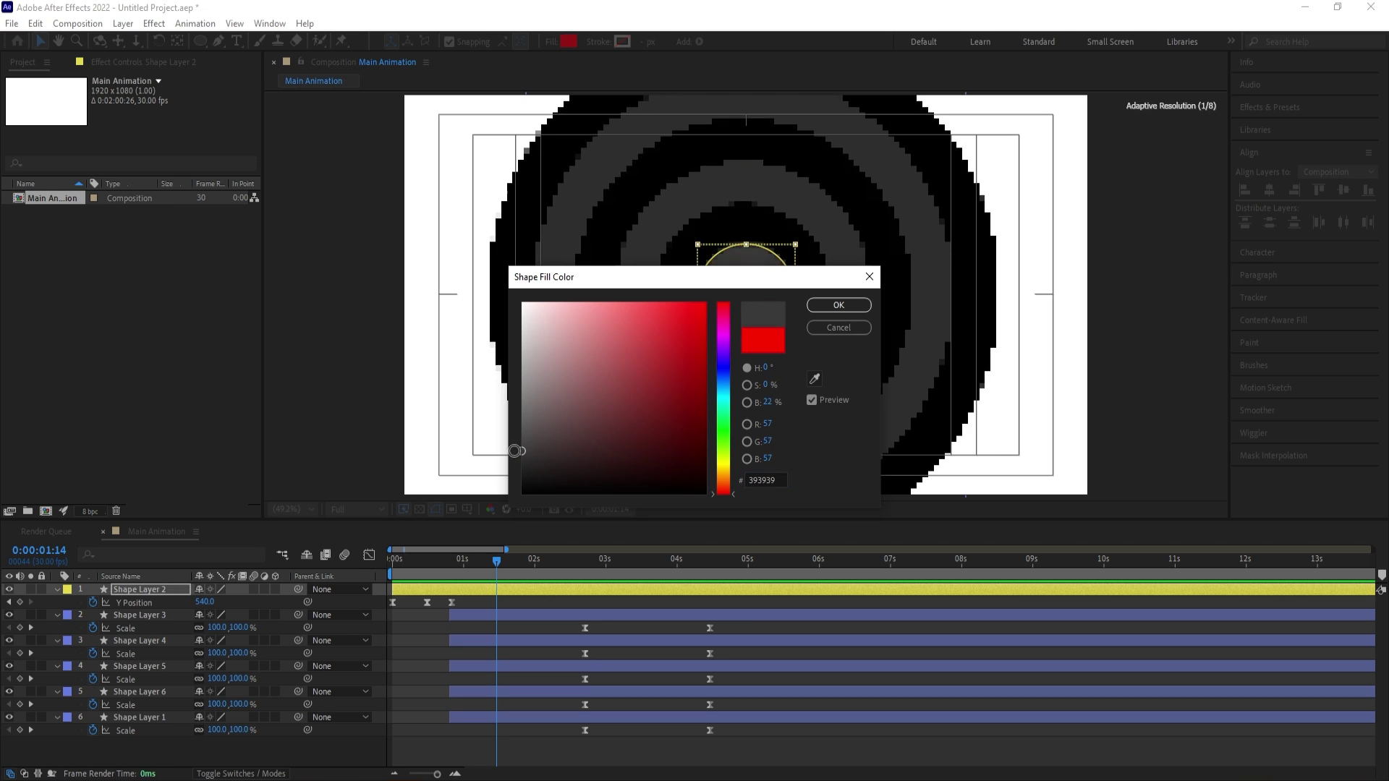
key(Return)
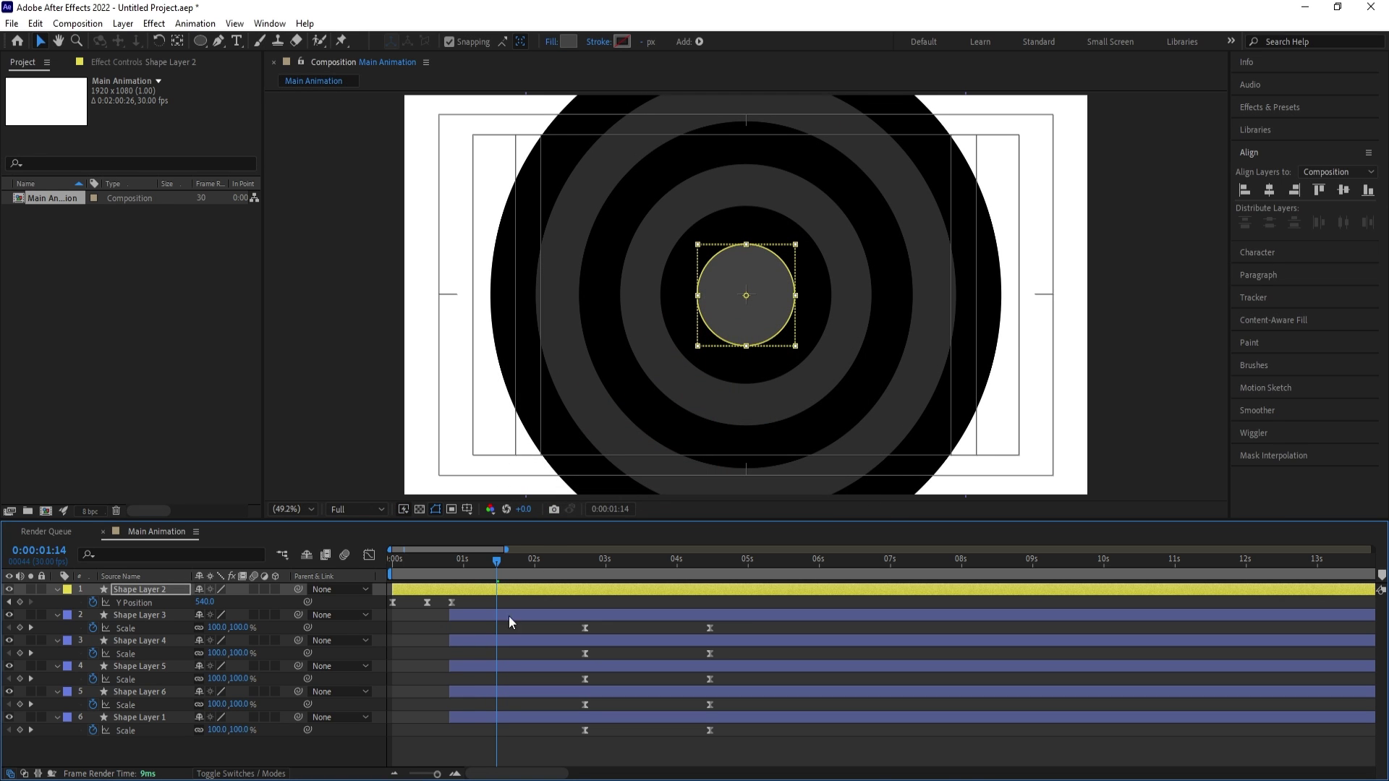
Change the stroke colour of Shape Layer 4 and Shape Layer 6 to white and preview the rings
click(468, 641)
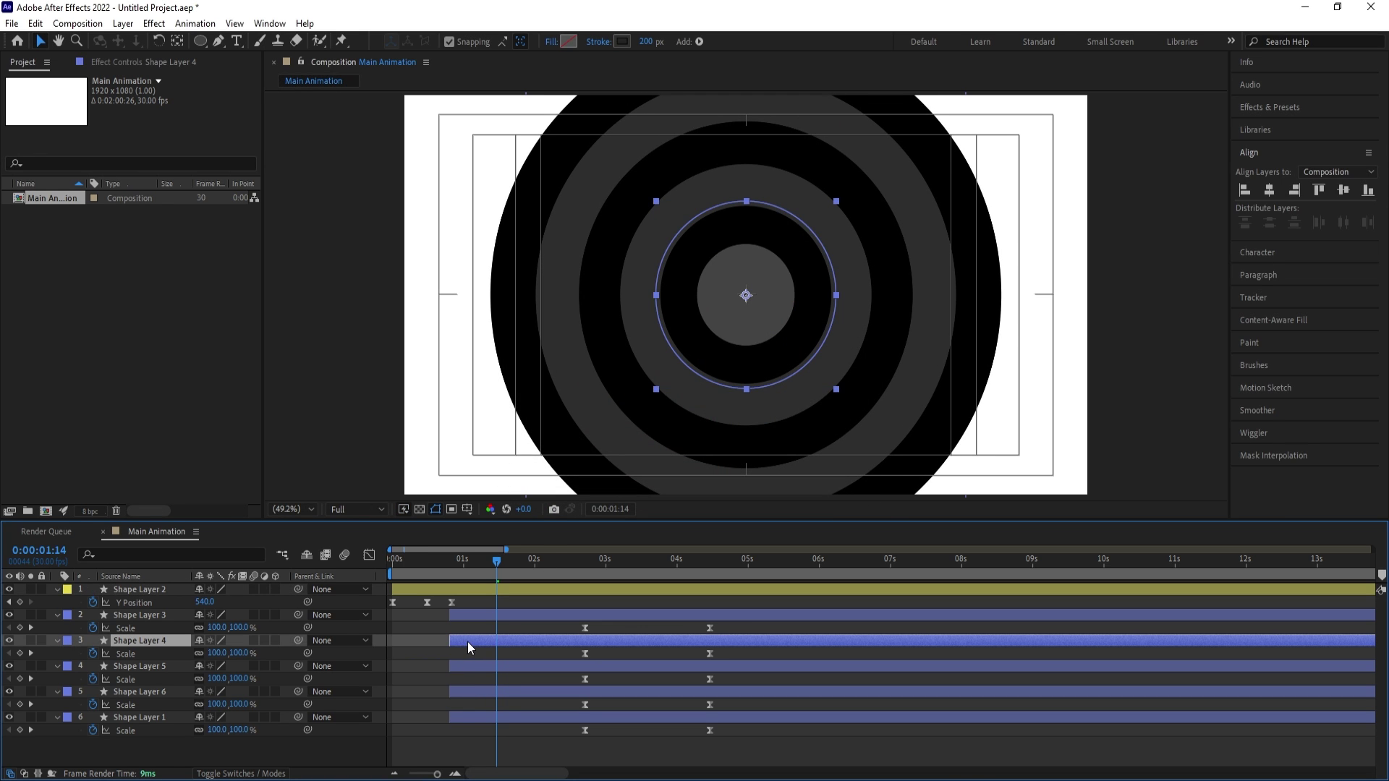
ctrl+click(464, 692)
click(621, 41)
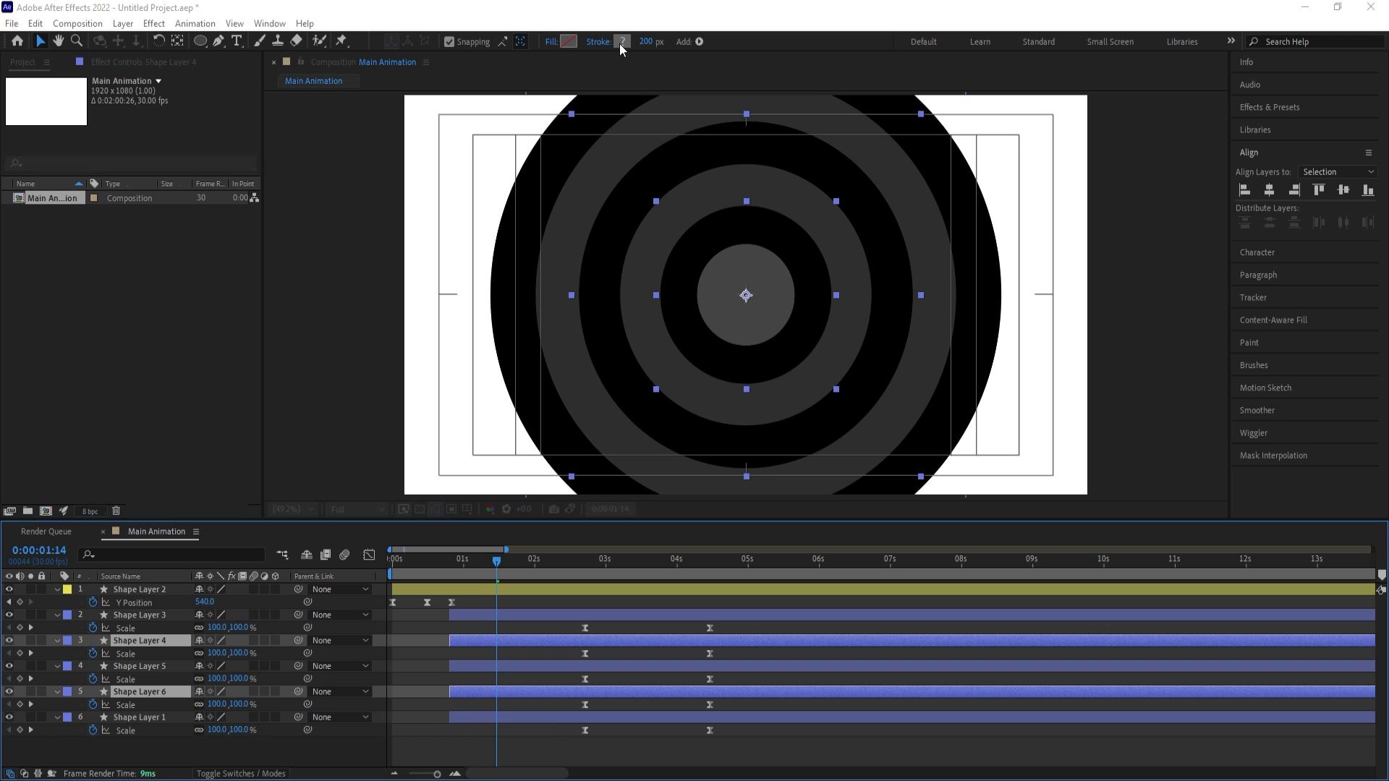
drag(608, 437, 519, 303)
key(Return)
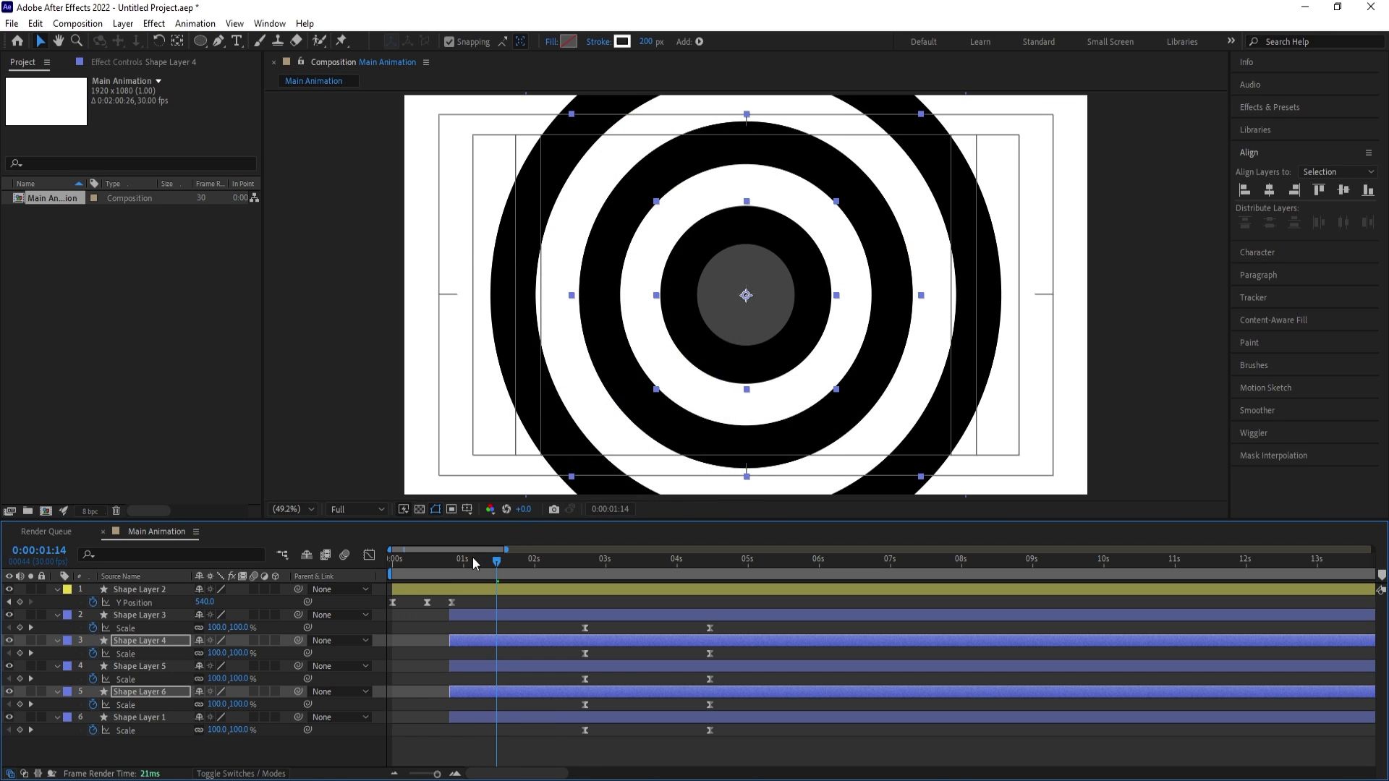
key(space)
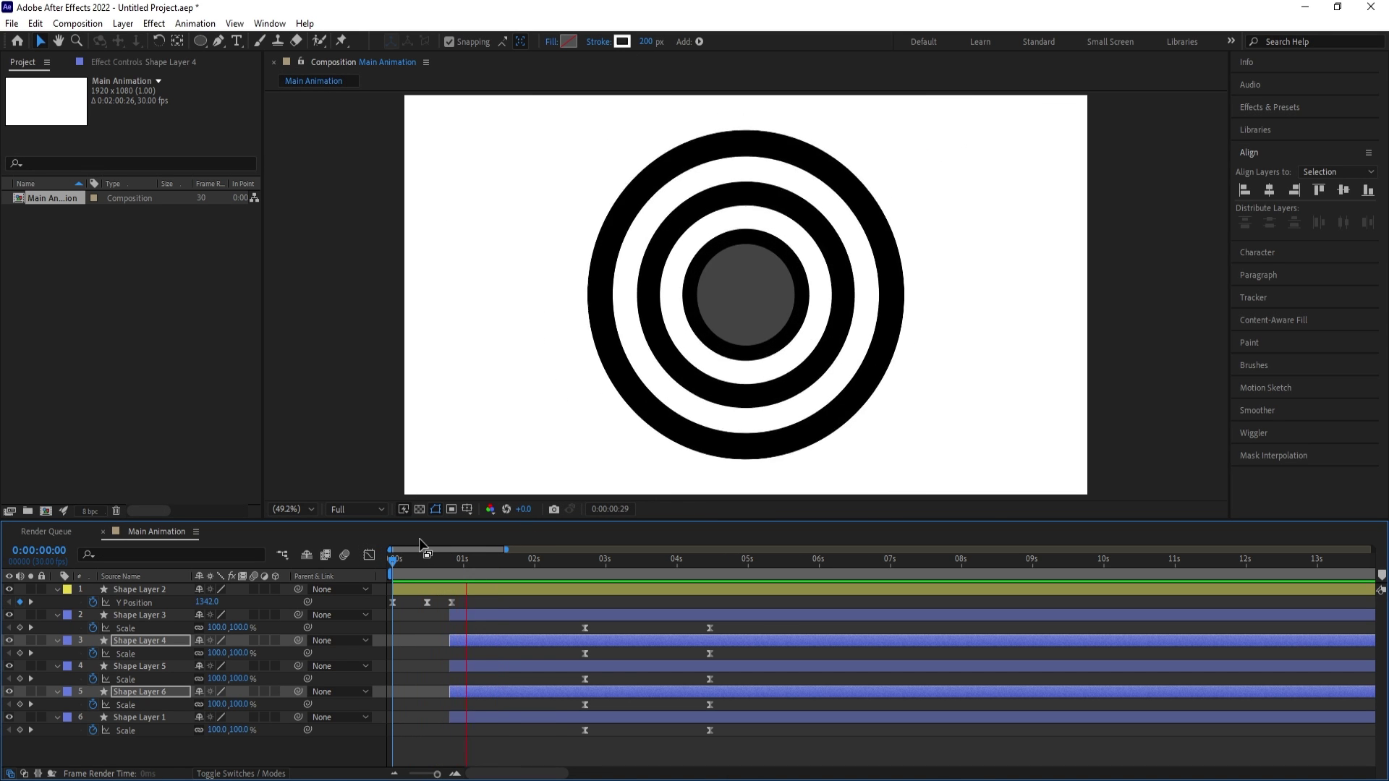
key(space)
Shift Shape Layer 4 later in time so that it starts at 0:00:01:00
click(472, 600)
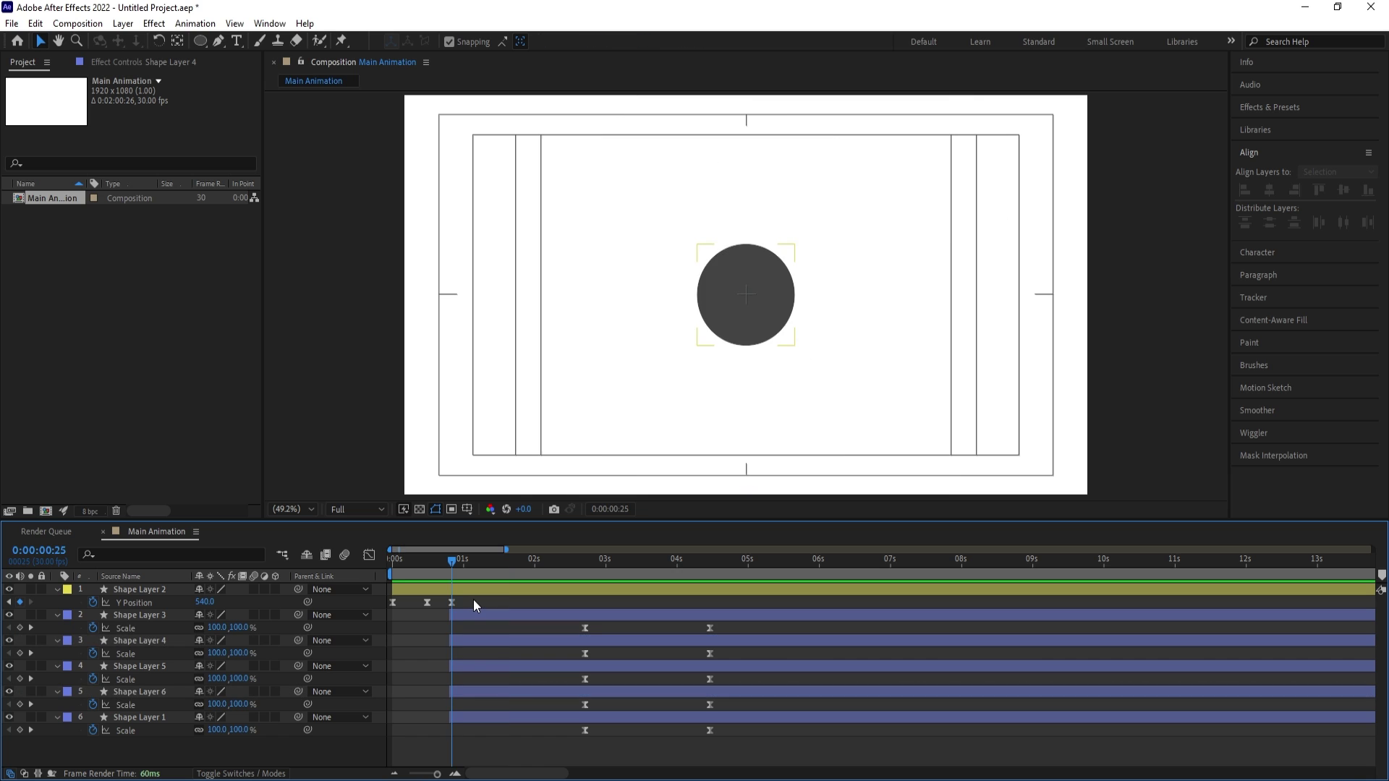
key(equal)
key(equal)
key(equal)
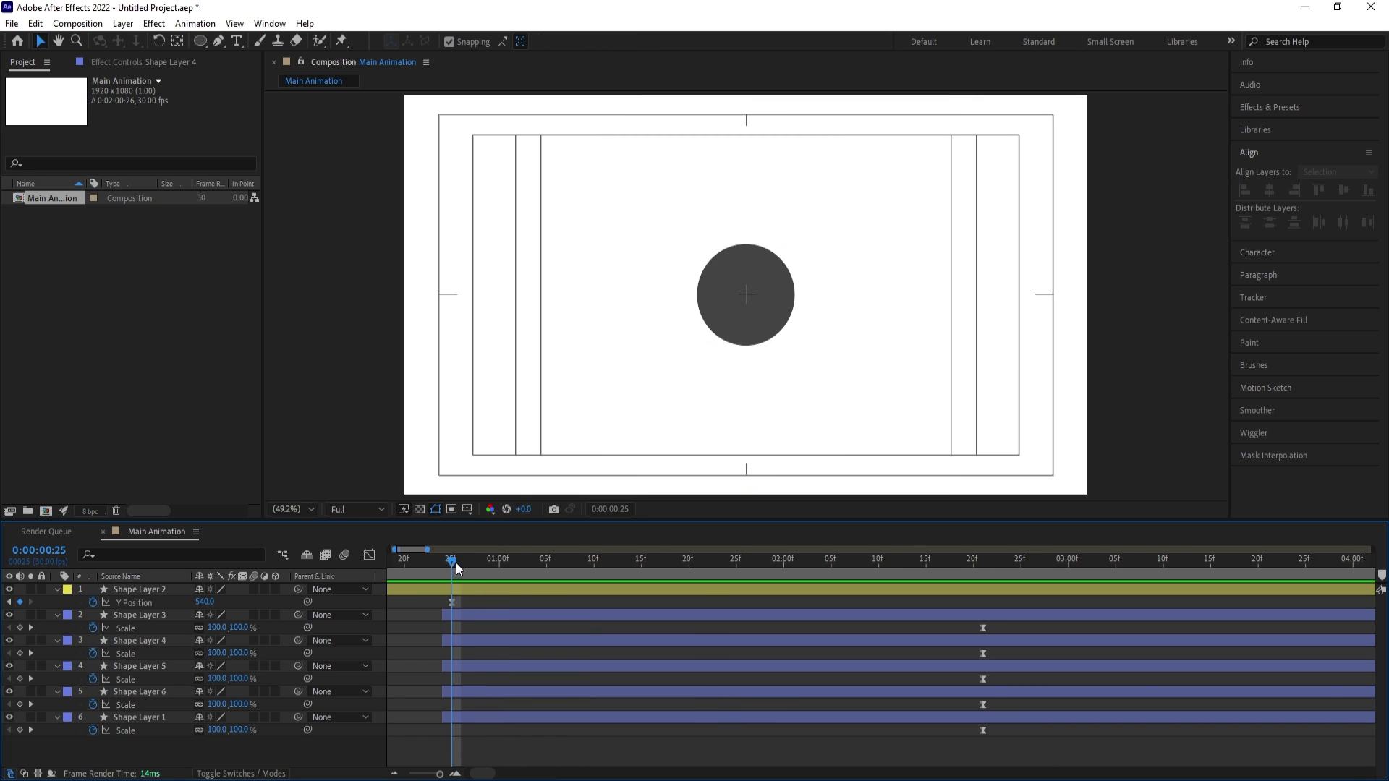
drag(456, 563, 500, 567)
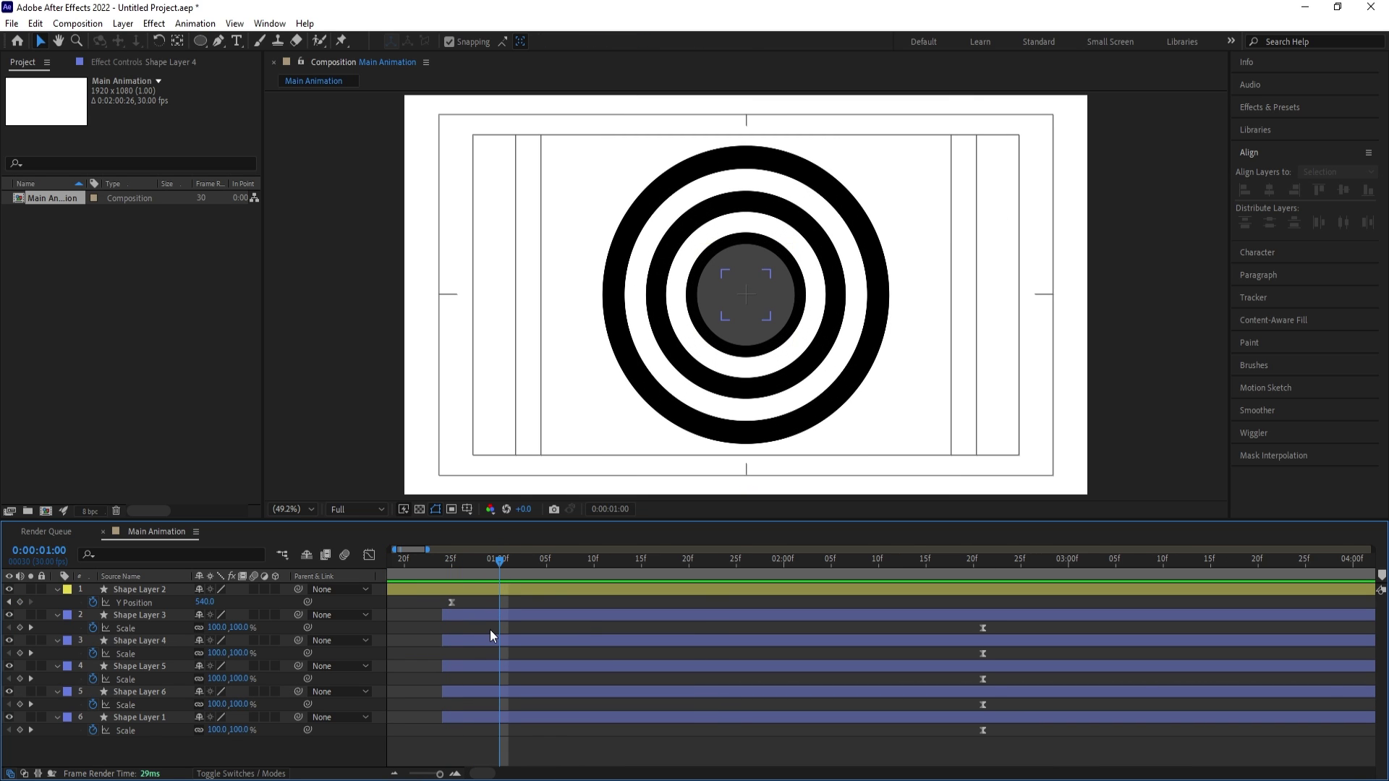
drag(490, 635, 540, 612)
Shift Shape Layer 5 to start at 0:00:01:06 and Shape Layer 6 to start at 0:00:01:12
click(554, 575)
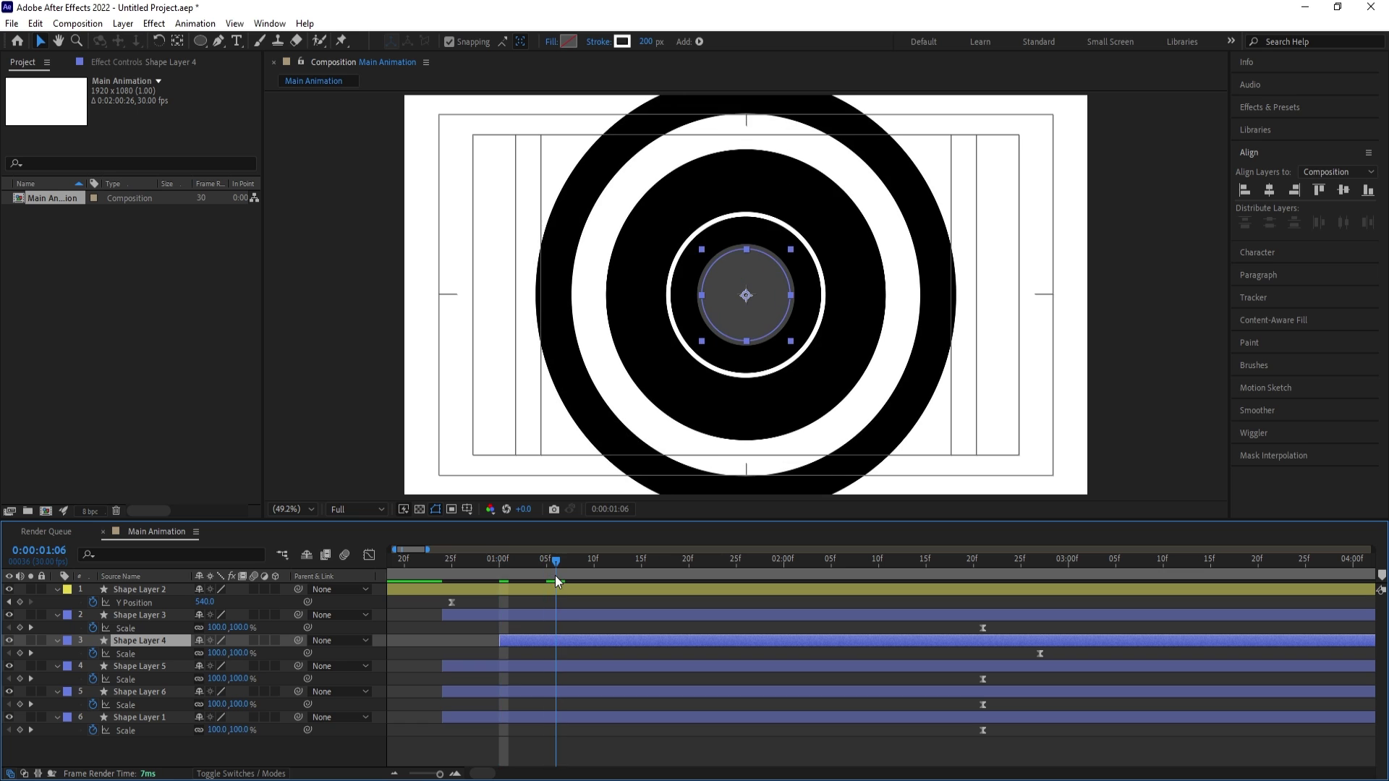
click(552, 662)
key(bracketleft)
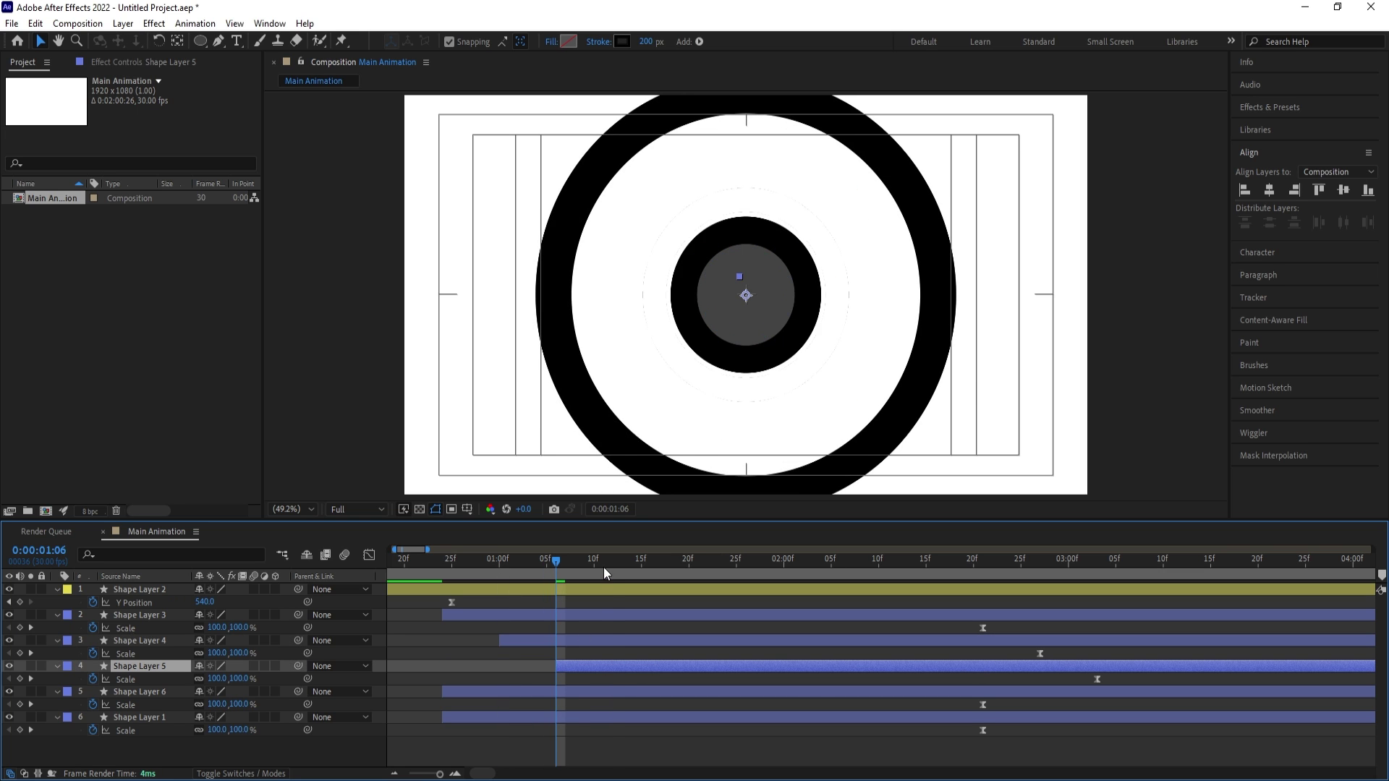
click(611, 573)
click(580, 691)
key(bracketleft)
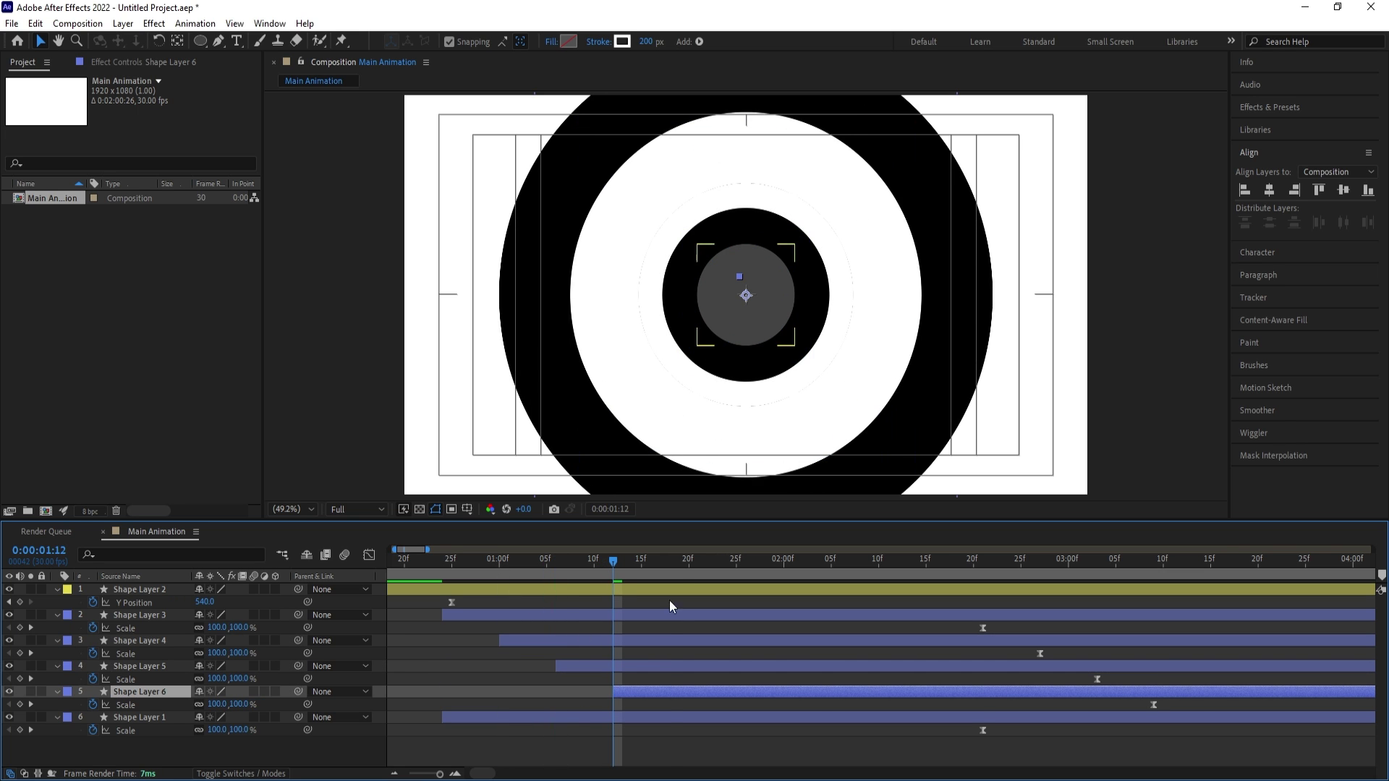
Shift Shape Layer 1 to start at 0:00:01:19 and preview the staggered rings
drag(671, 571, 676, 574)
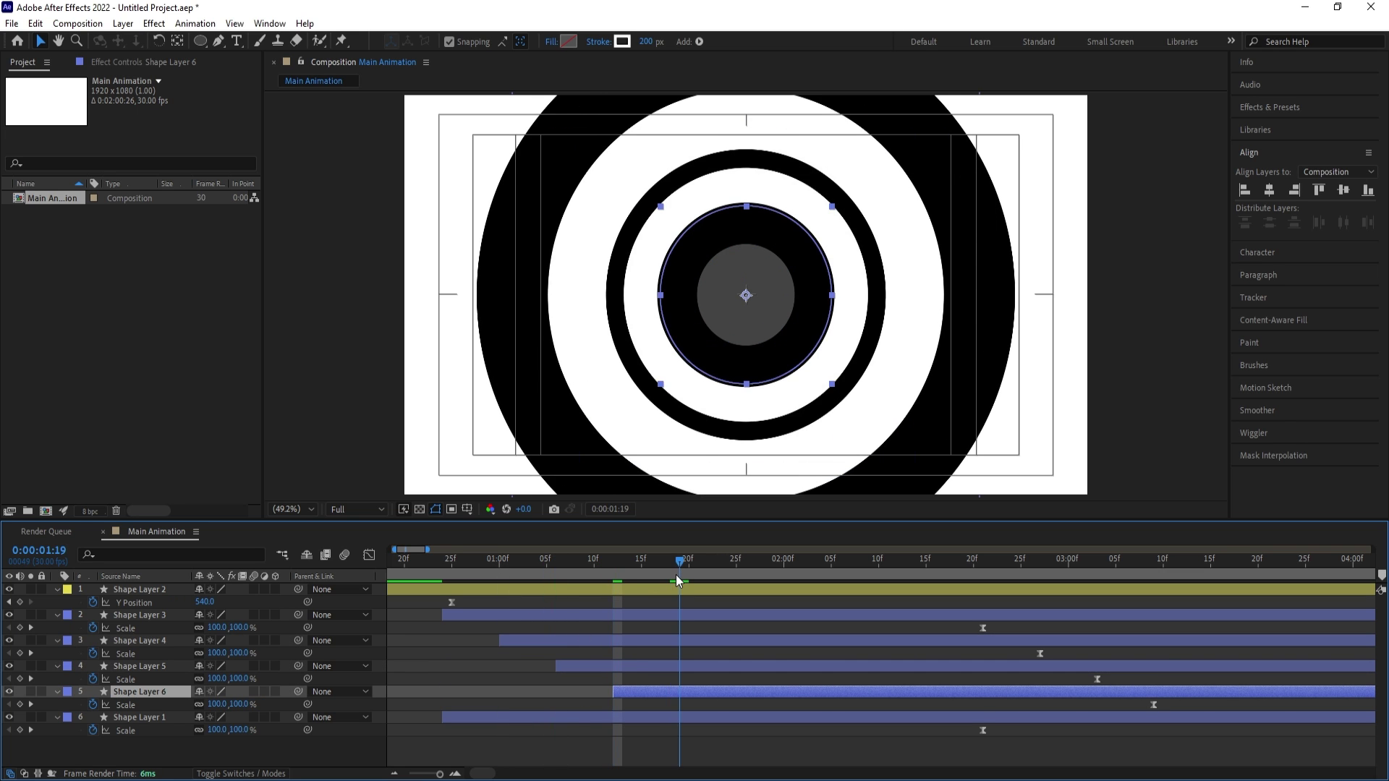
click(649, 717)
key(bracketleft)
key(minus)
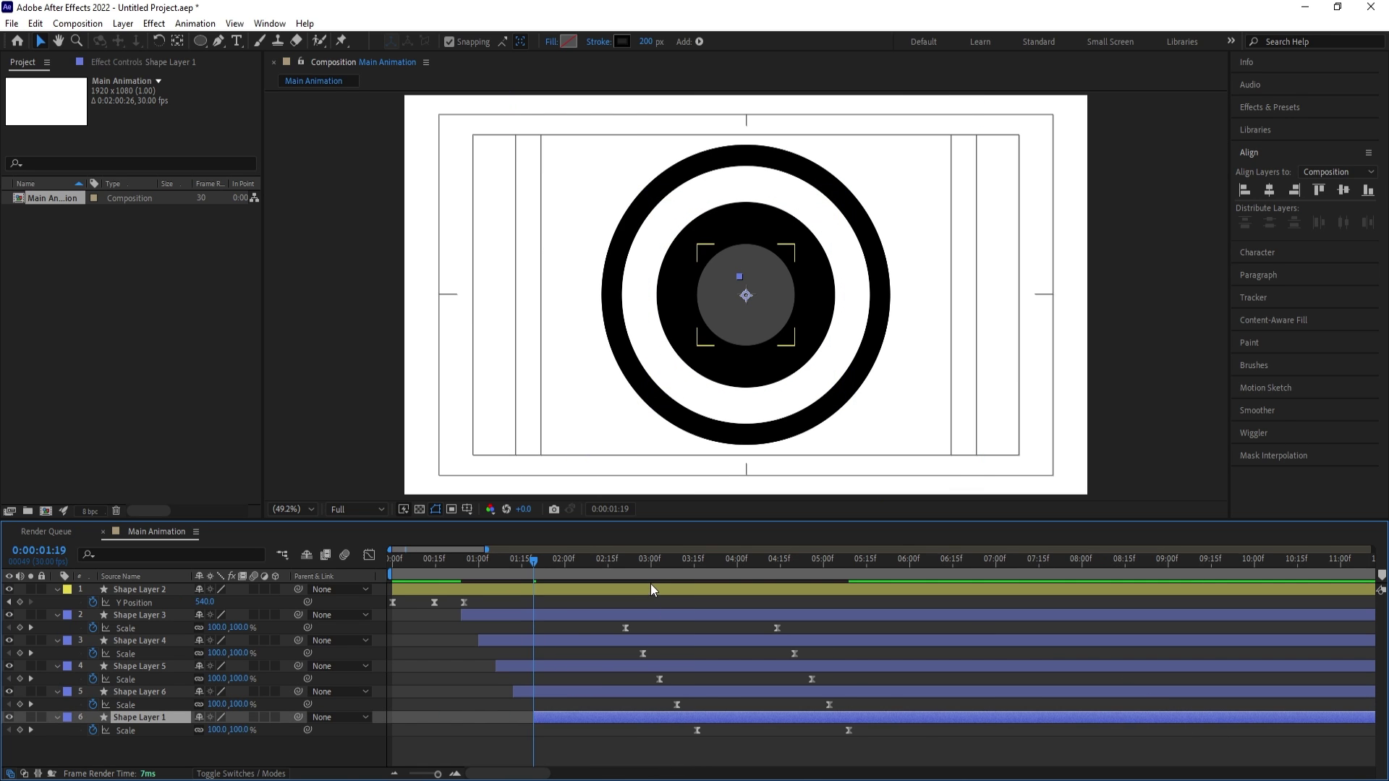
key(space)
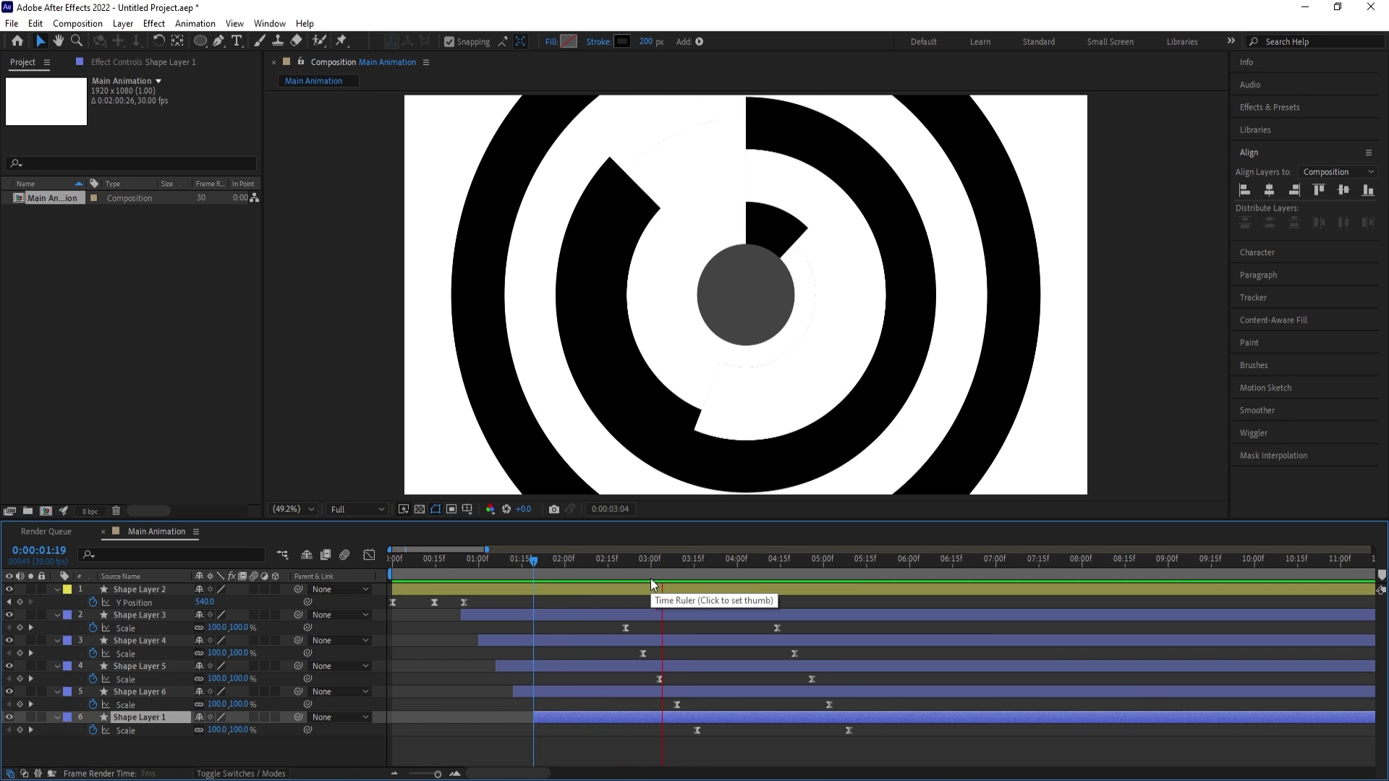
key(space)
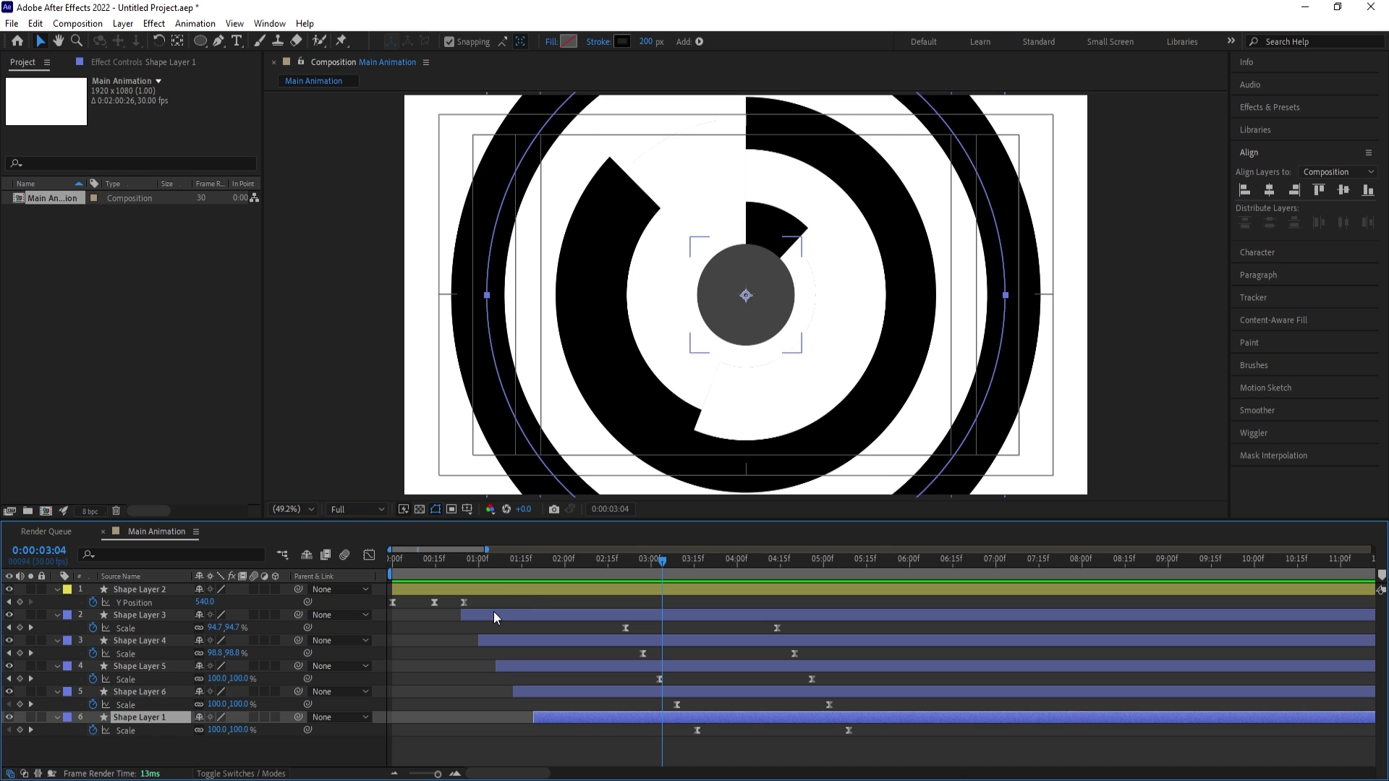
Reveal the keyframed properties of all layers, preview the staggered animation, and collapse the layers again
key(ctrl+a)
key(u)
drag(558, 574, 450, 564)
key(space)
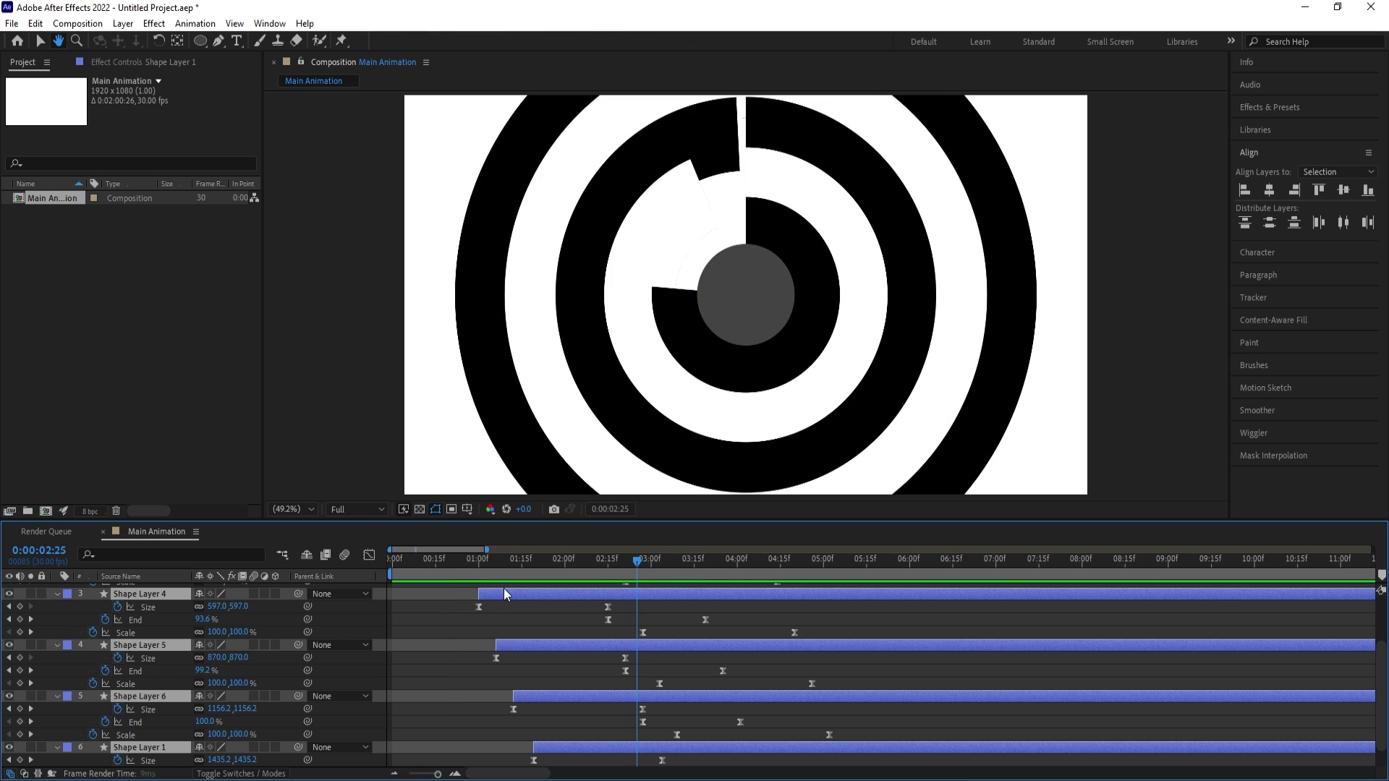
key(space)
scroll(524, 615, up, 4)
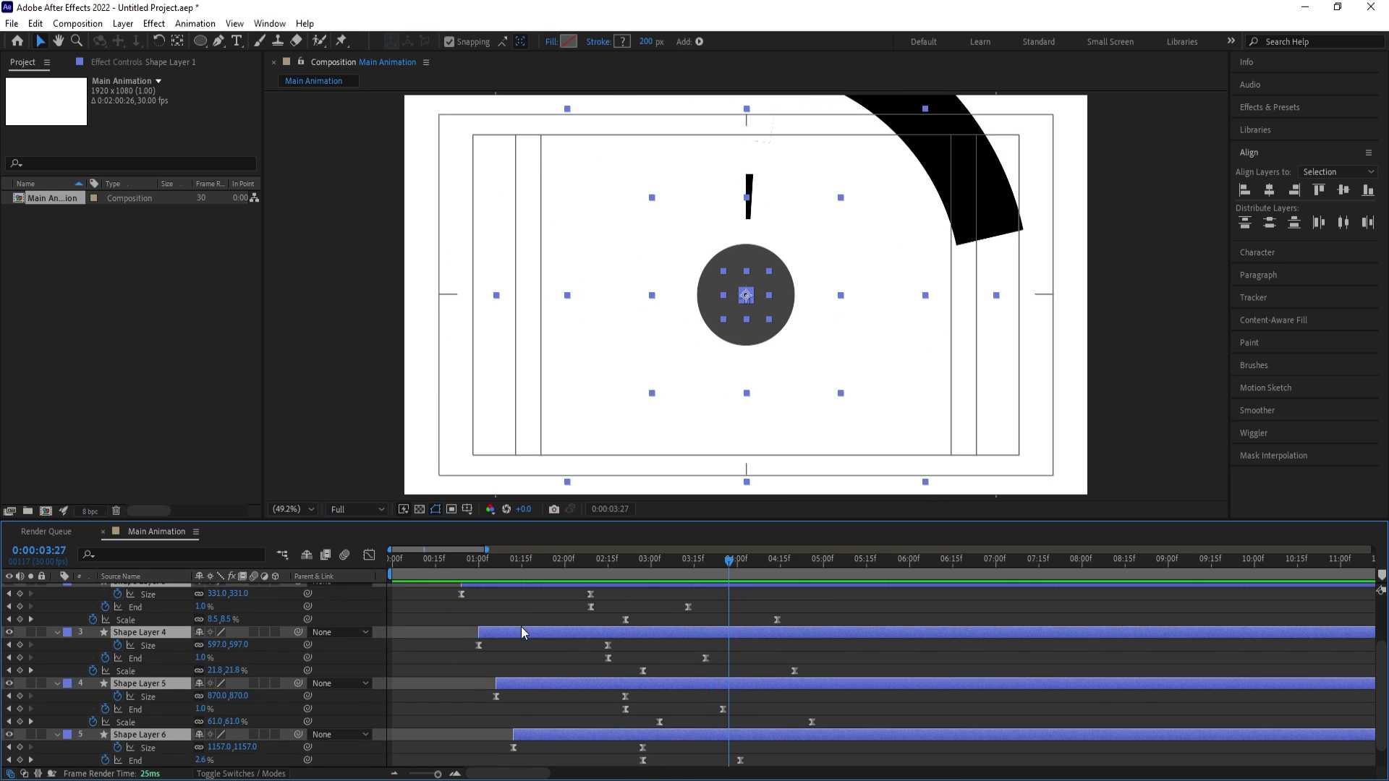
click(515, 628)
key(u)
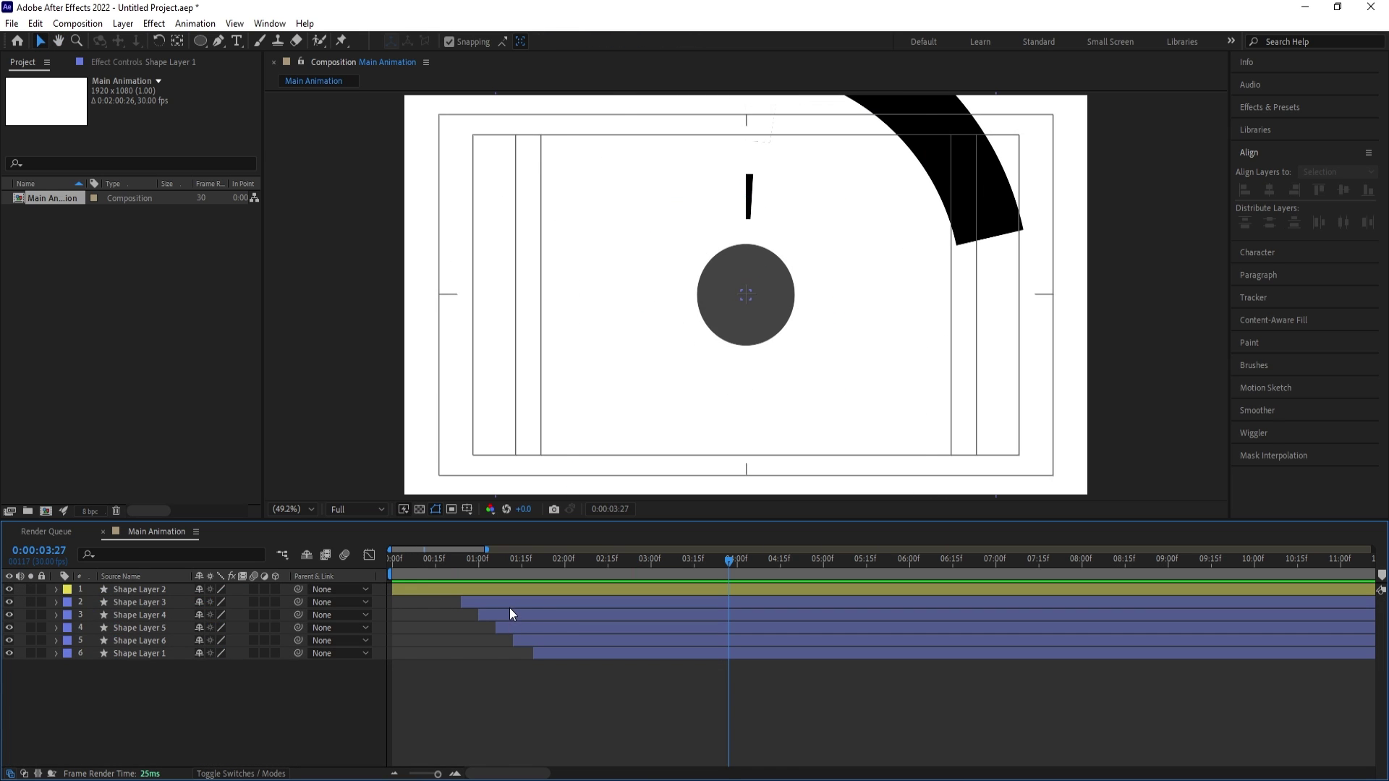
Apply a Drop Shadow effect to Shape Layer 3 and set its softness to 183, judging it at 0:00:01:25
click(509, 607)
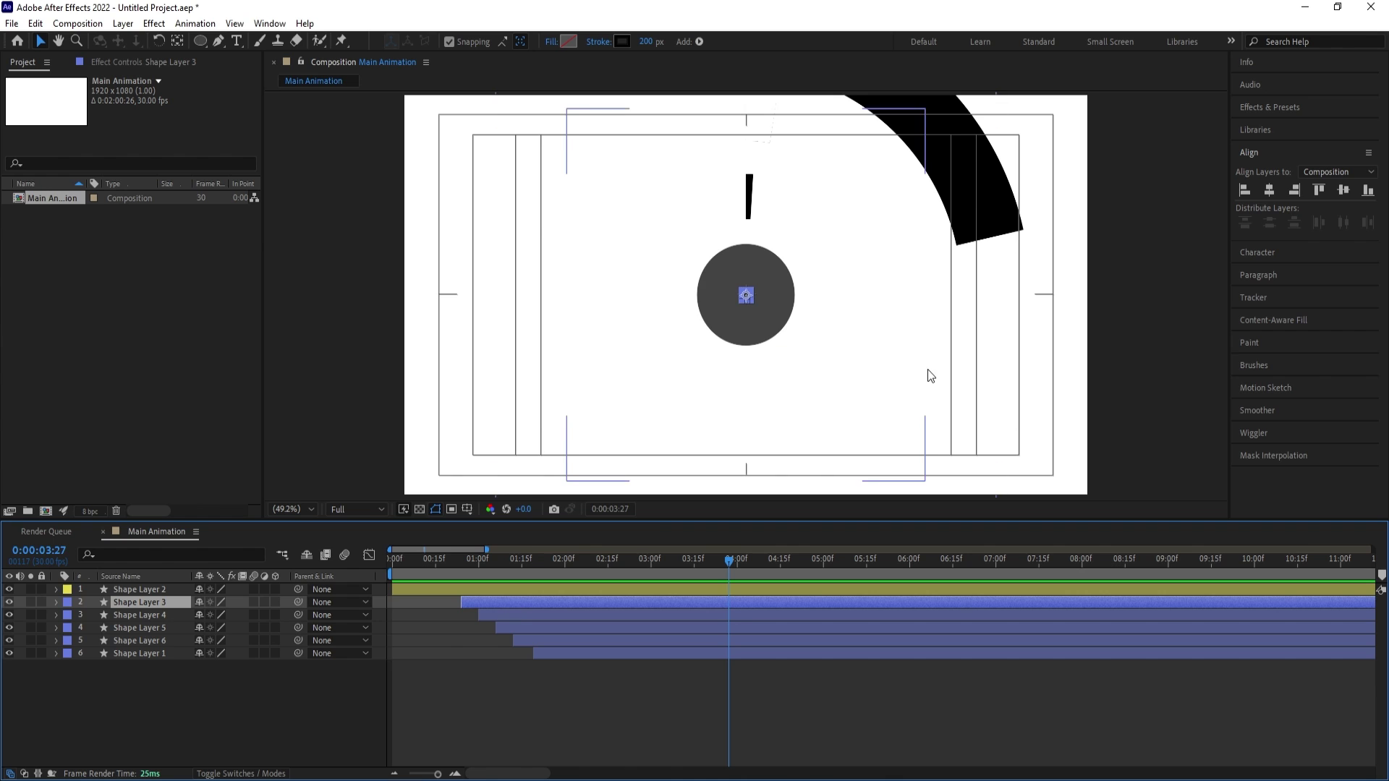
click(481, 561)
drag(482, 569, 550, 584)
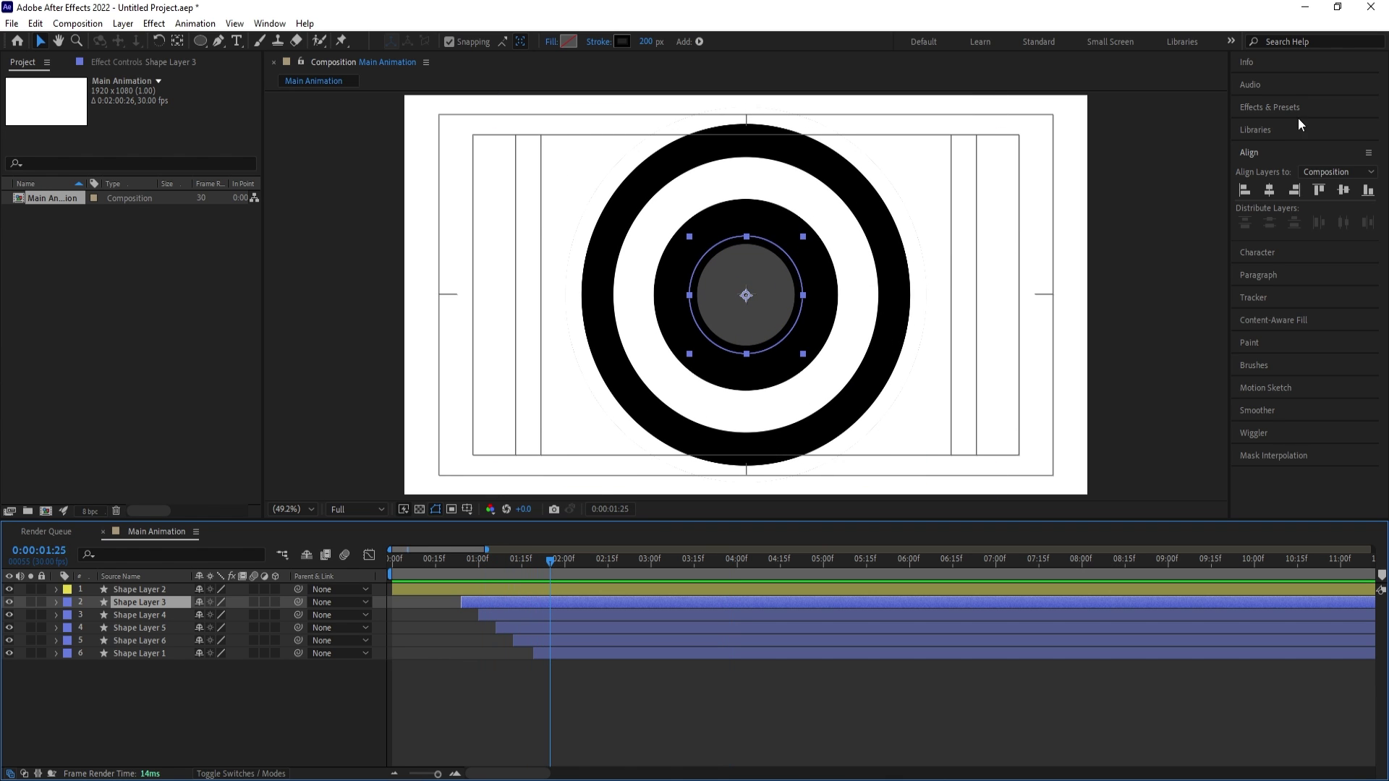
click(1260, 108)
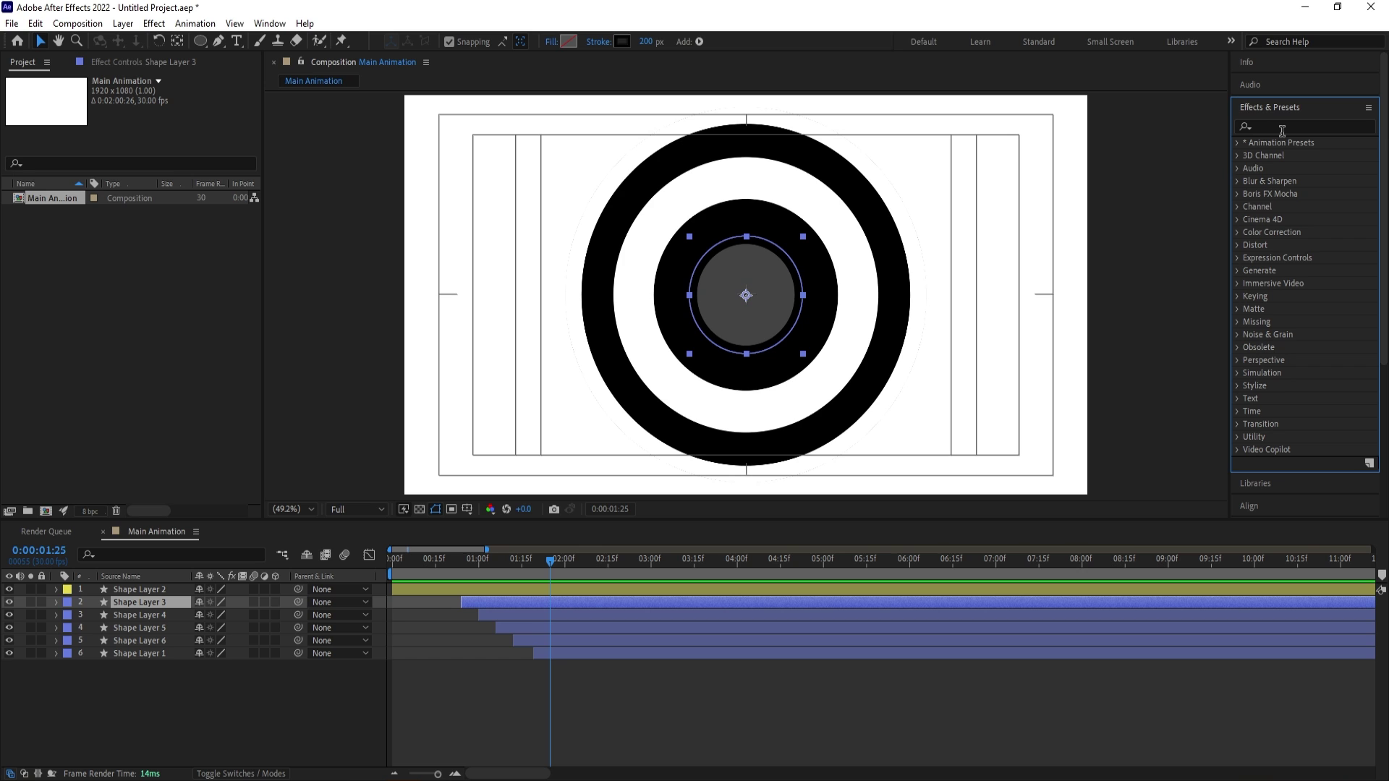
click(1280, 124)
text(drop)
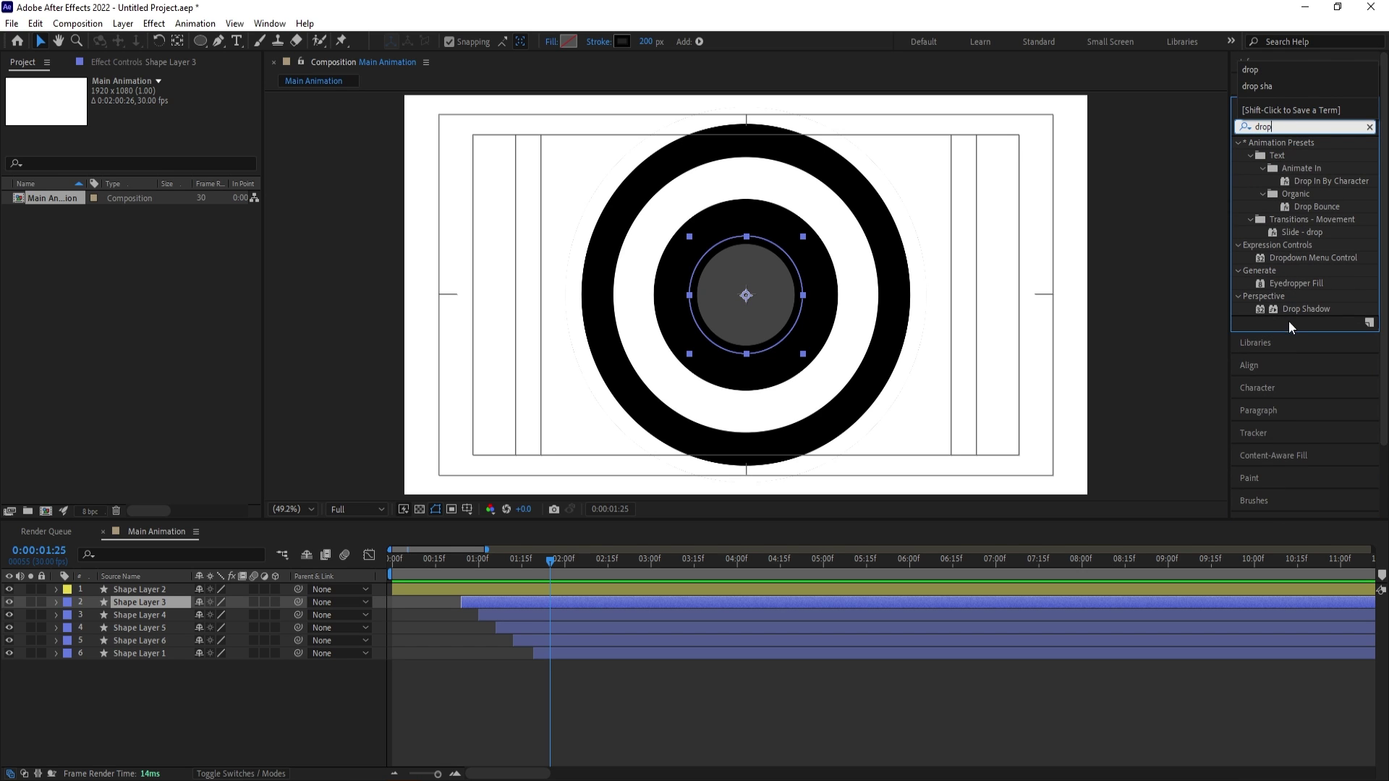
double_click(1290, 310)
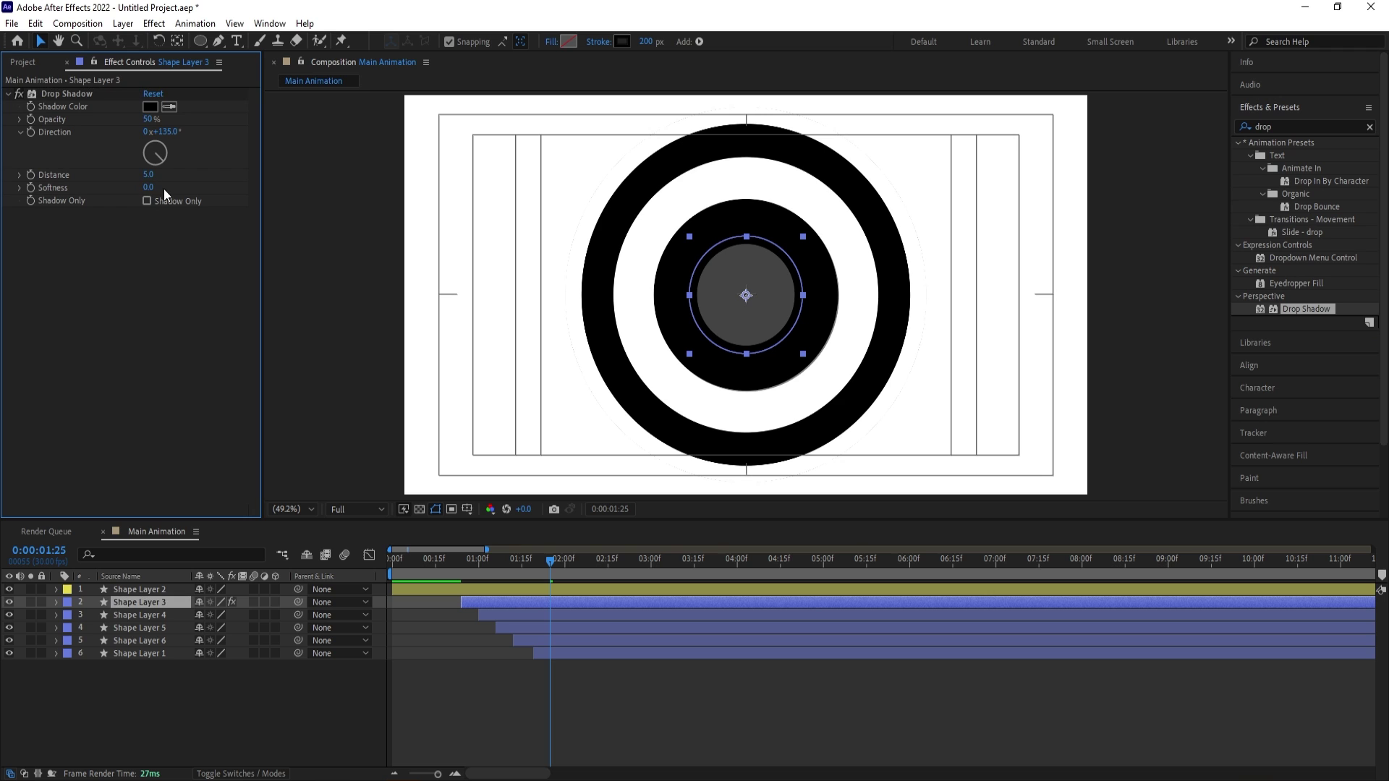
drag(163, 188, 275, 202)
Copy the Drop Shadow effect from Shape Layer 3 to Shape Layers 4, 5, 6 and 1
click(68, 92)
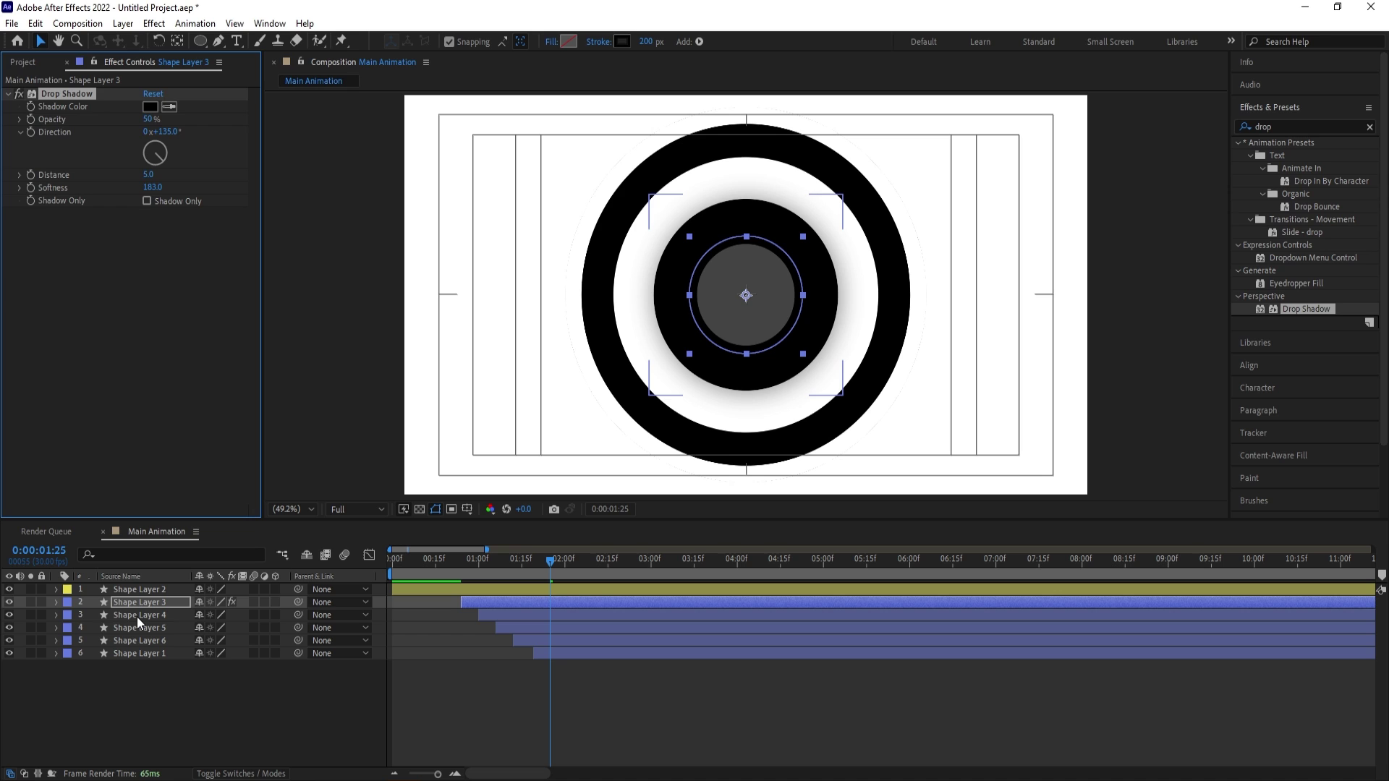
click(137, 616)
shift+click(137, 655)
key(ctrl+v)
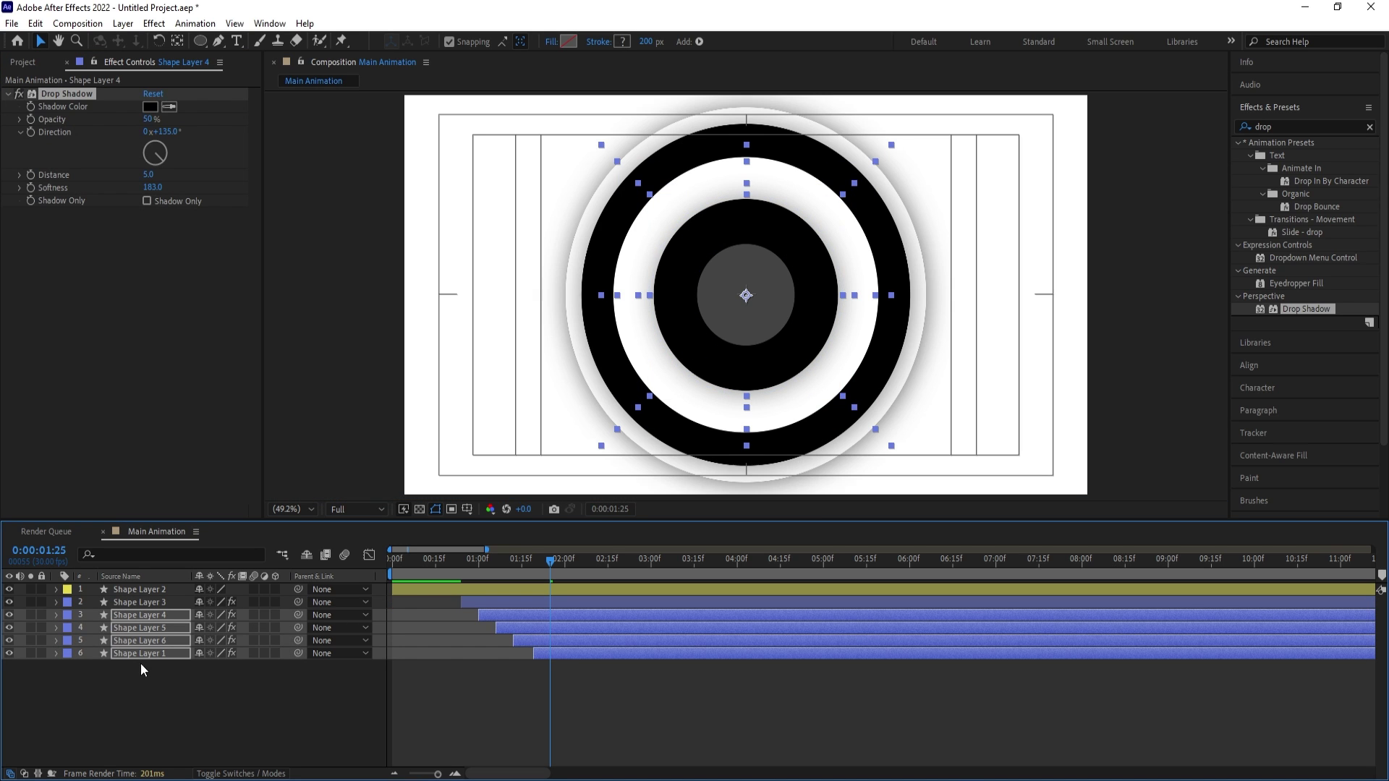
Lower the composition's preview resolution to Quarter and play the shadowed ring animation from the start
key(space)
click(457, 562)
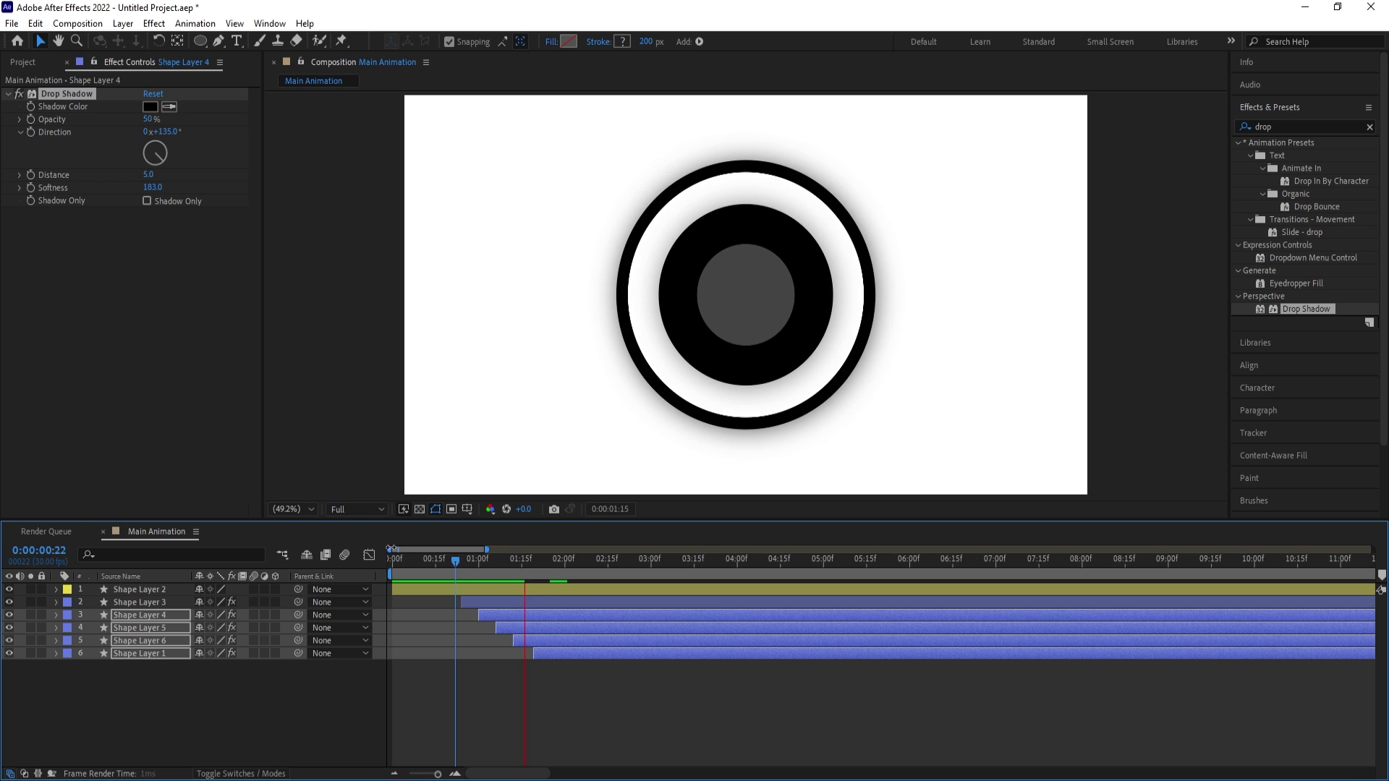
key(space)
click(356, 509)
click(351, 594)
key(space)
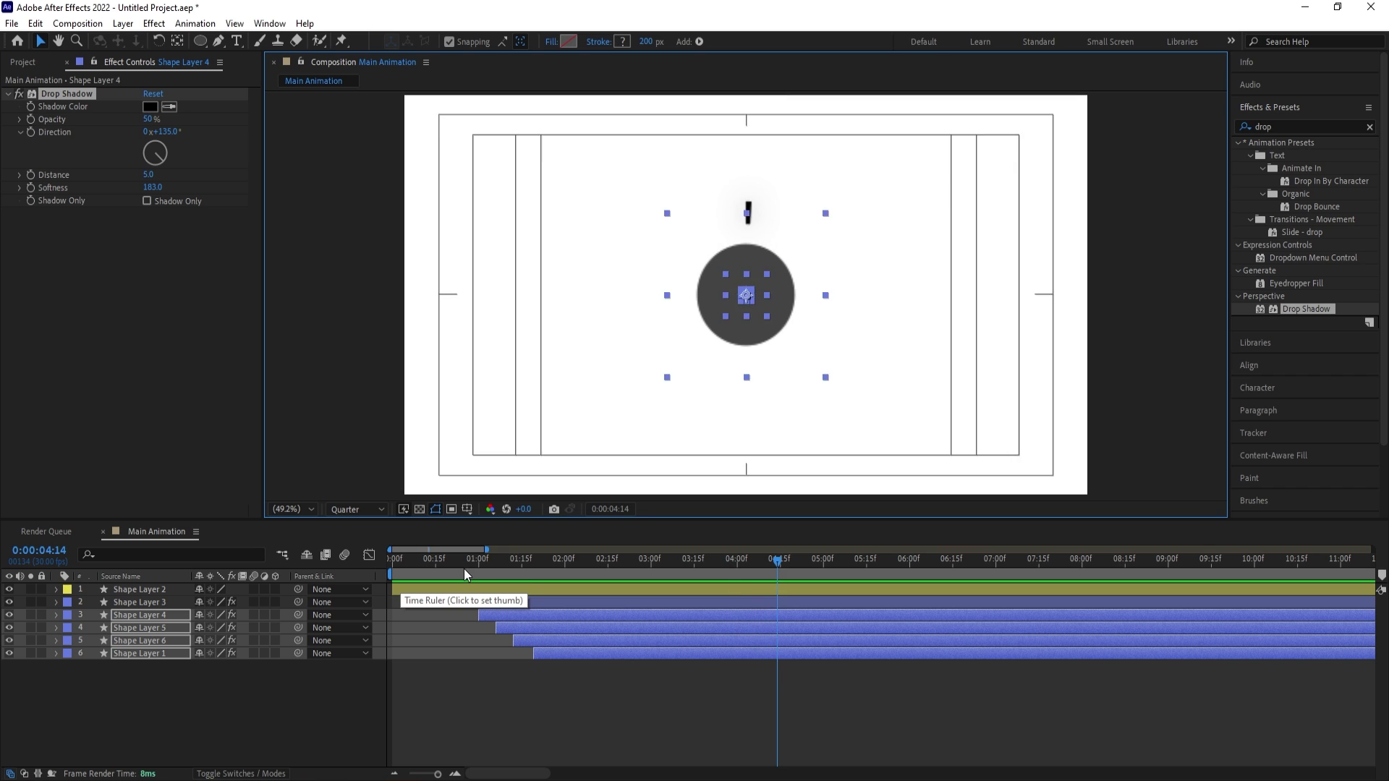
key(Home)
key(space)
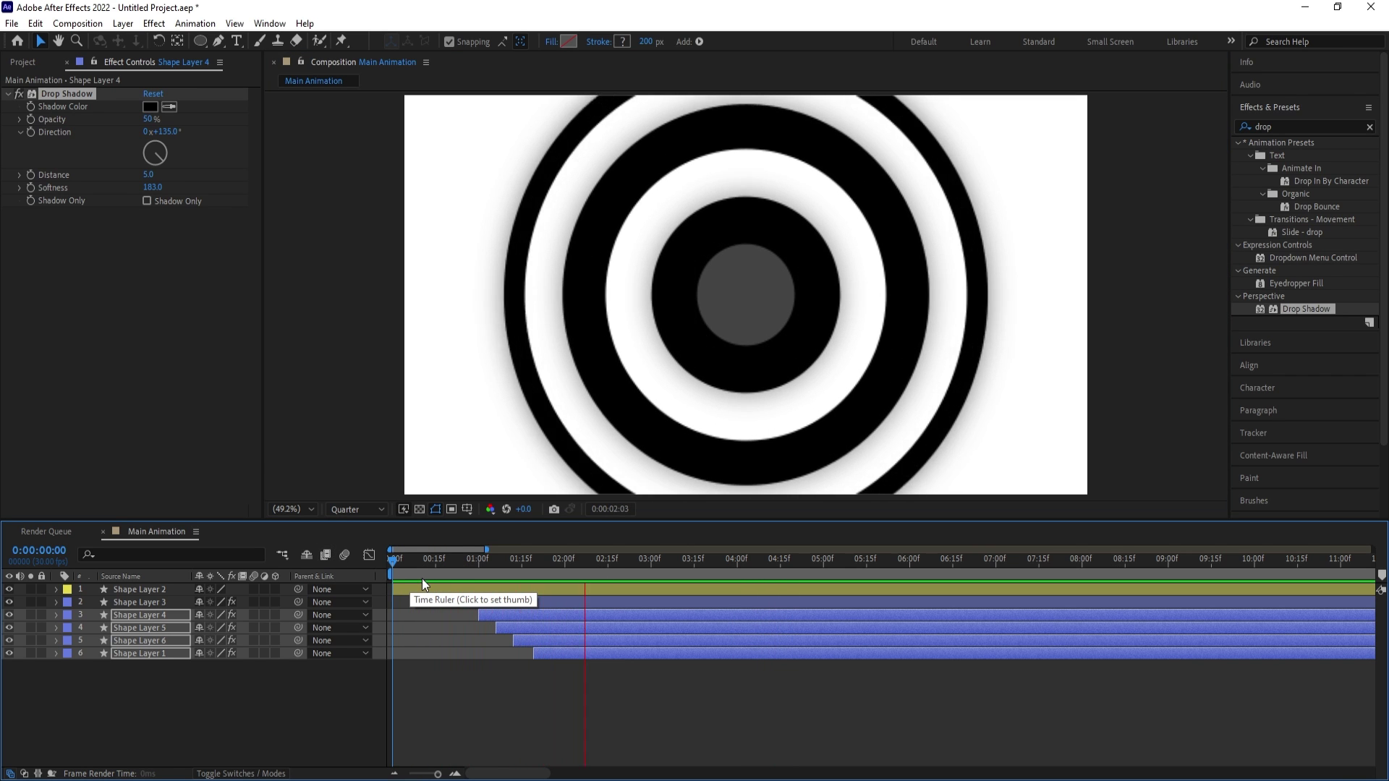
key(space)
Darken the fill of the centre circle on Shape Layer 2 to near-black and preview the animation
click(442, 589)
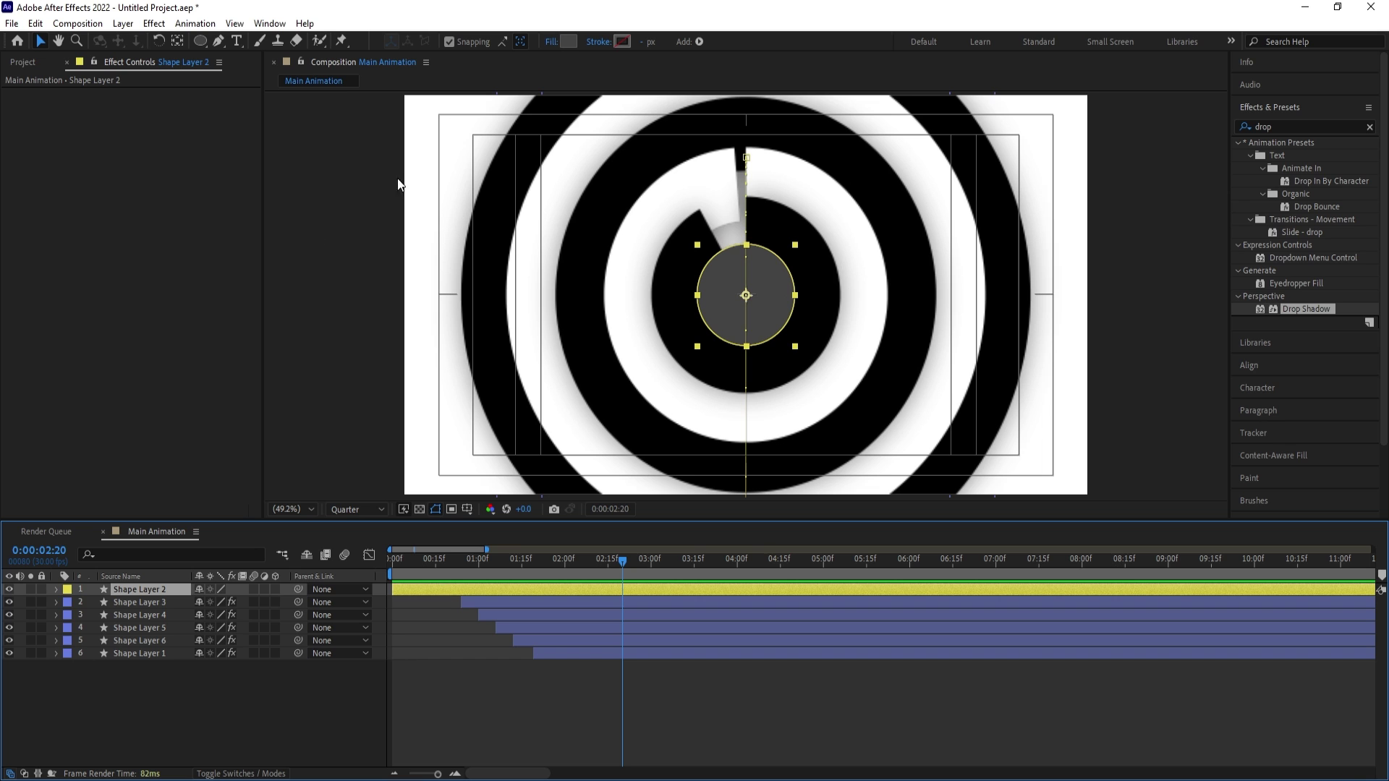
click(570, 41)
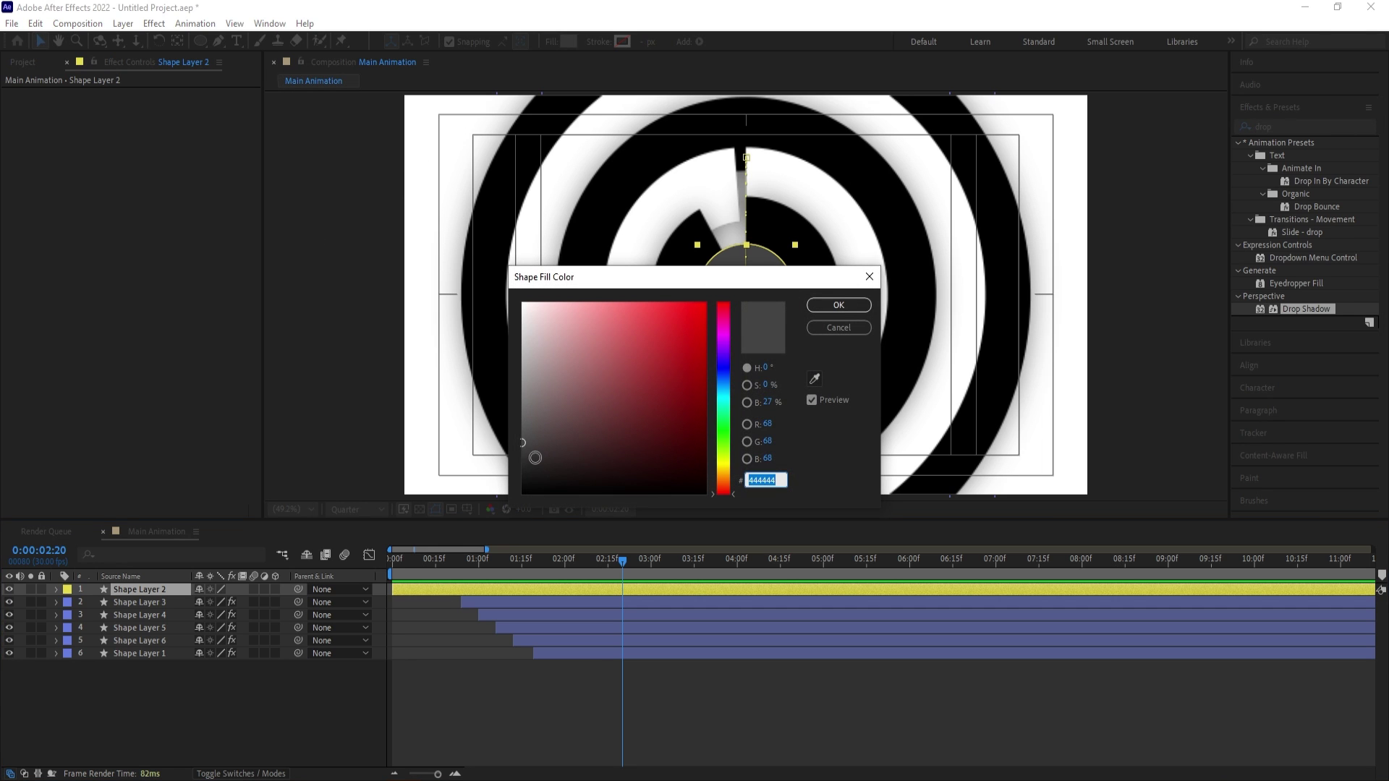
drag(539, 453, 519, 473)
key(Return)
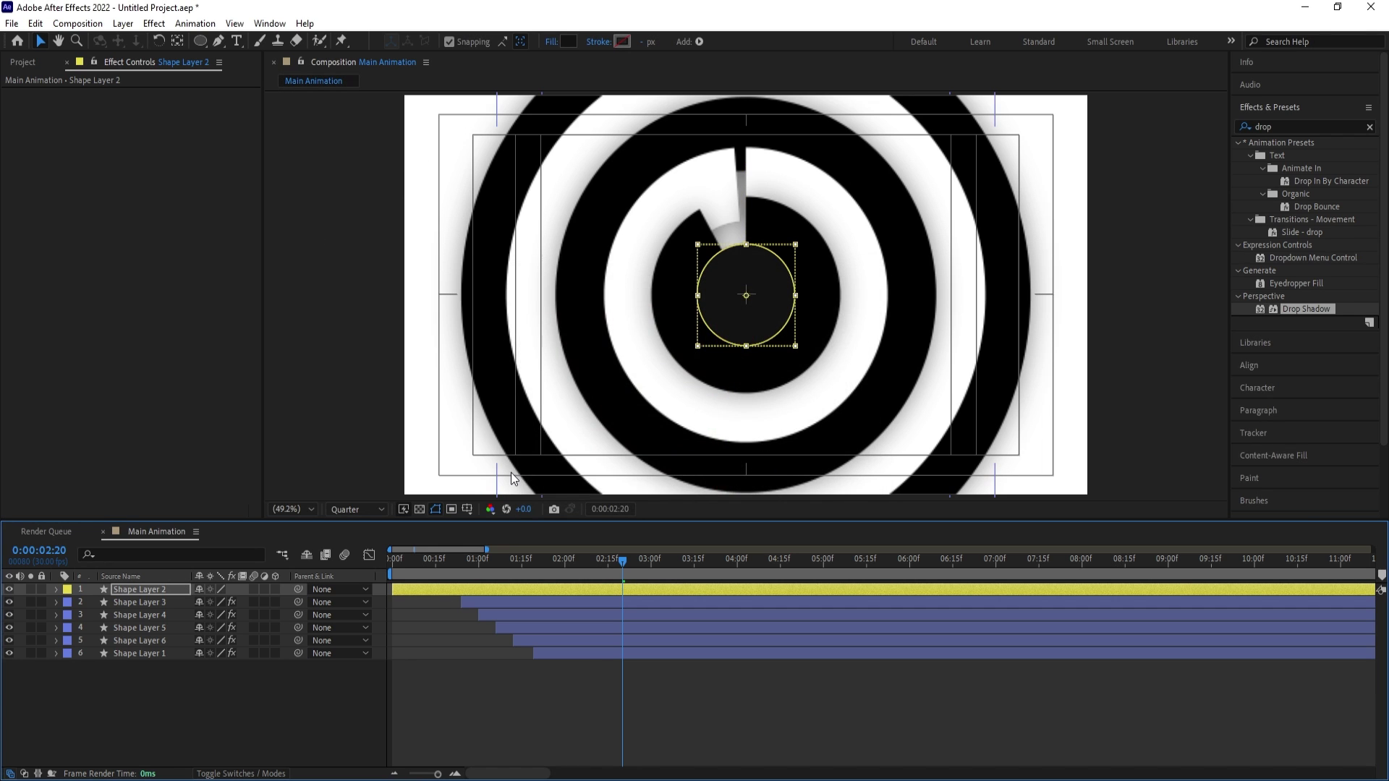
key(space)
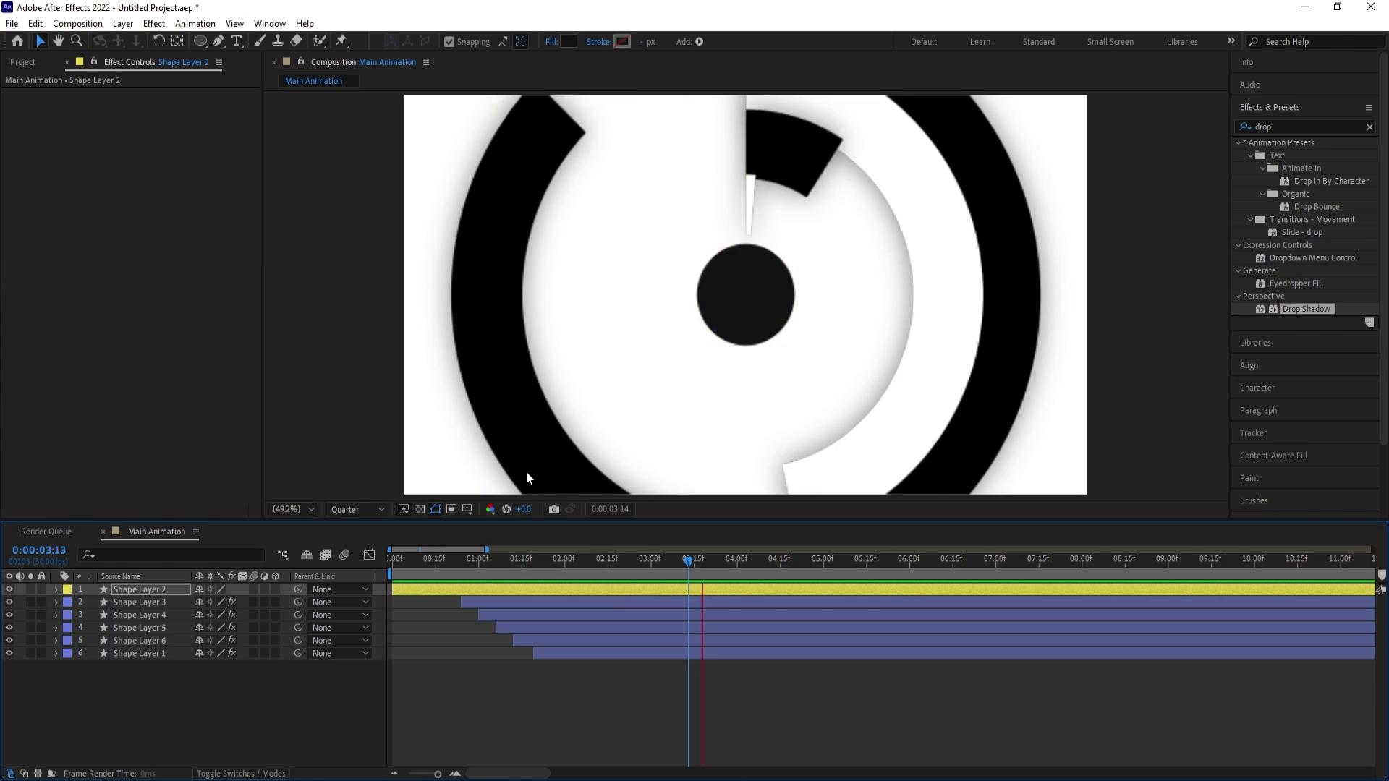
drag(440, 558, 318, 548)
key(space)
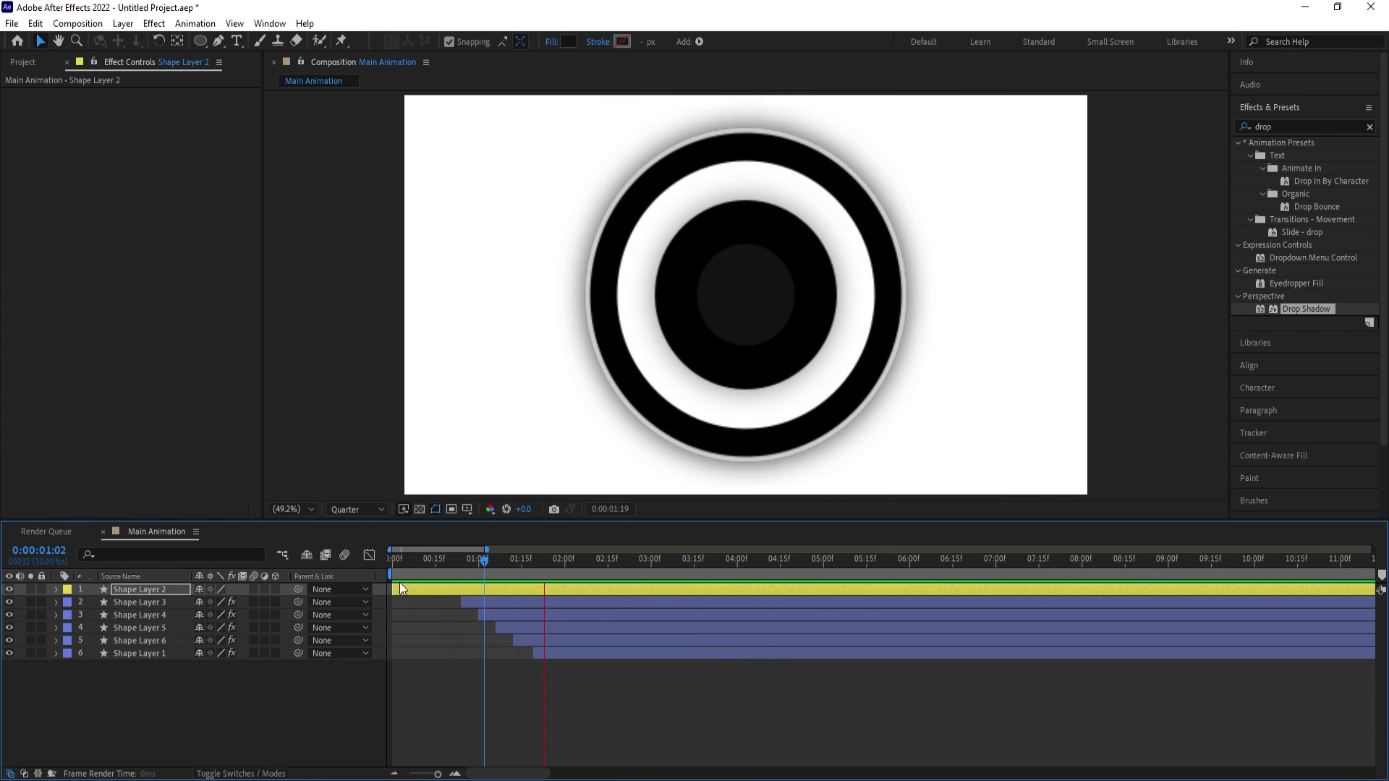
key(space)
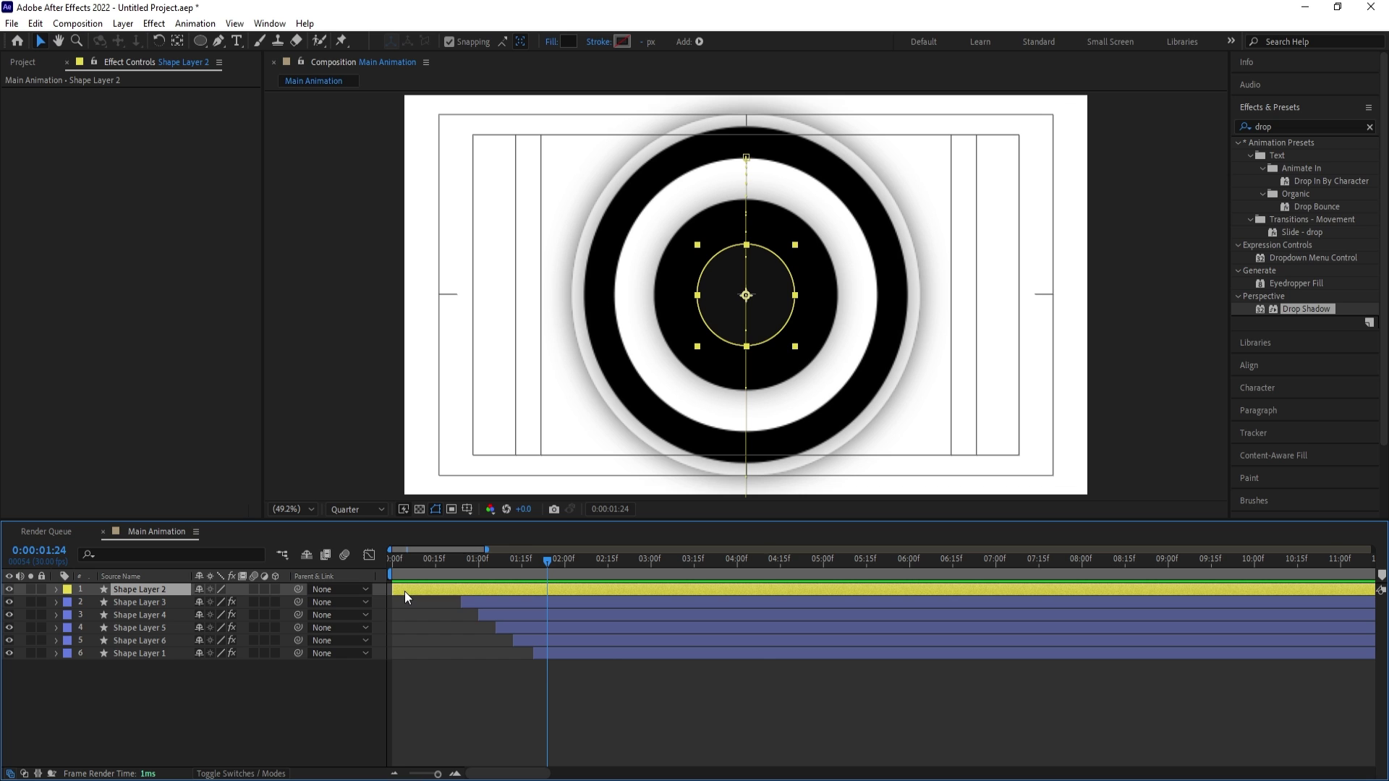
Duplicate Shape Layer 2 and set the duplicate circle's fill to ffffff
key(ctrl+d)
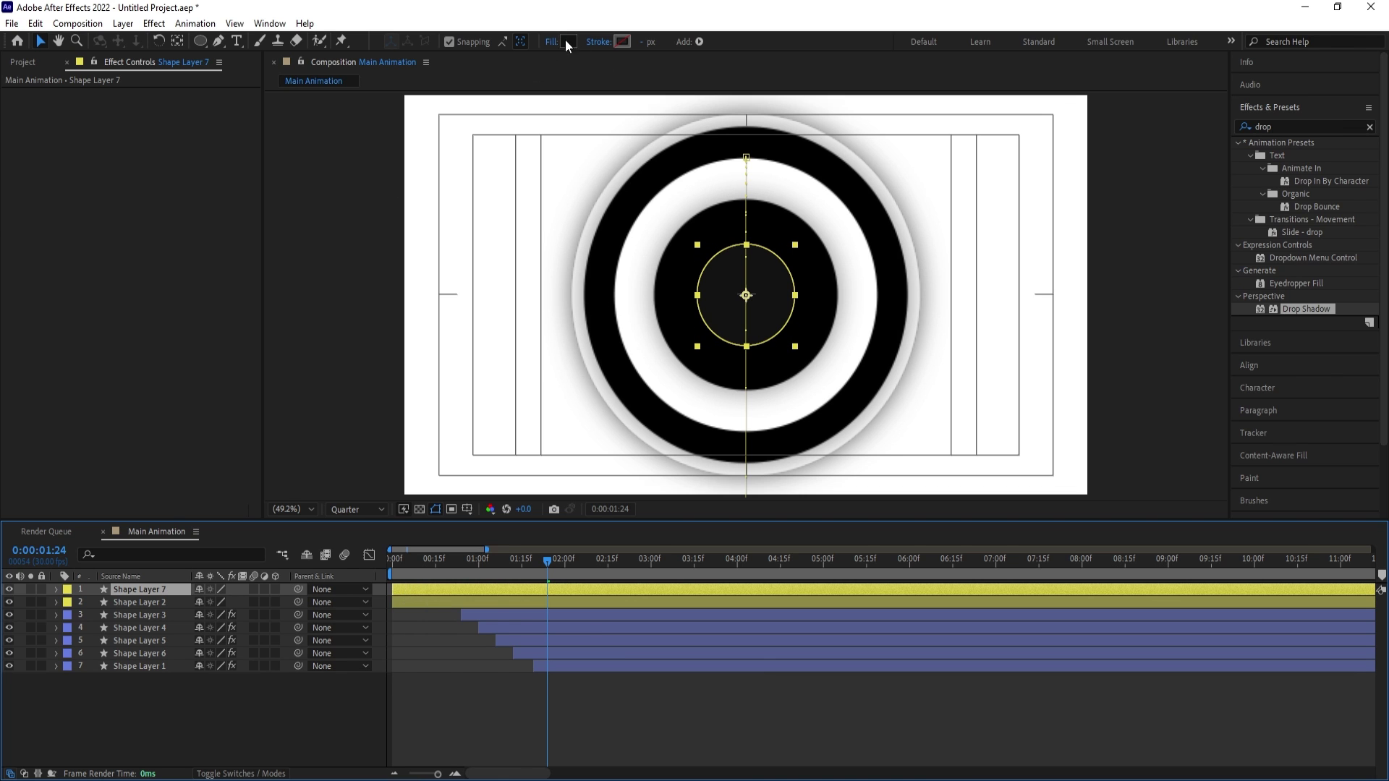
click(568, 41)
text(ffffff)
key(Return)
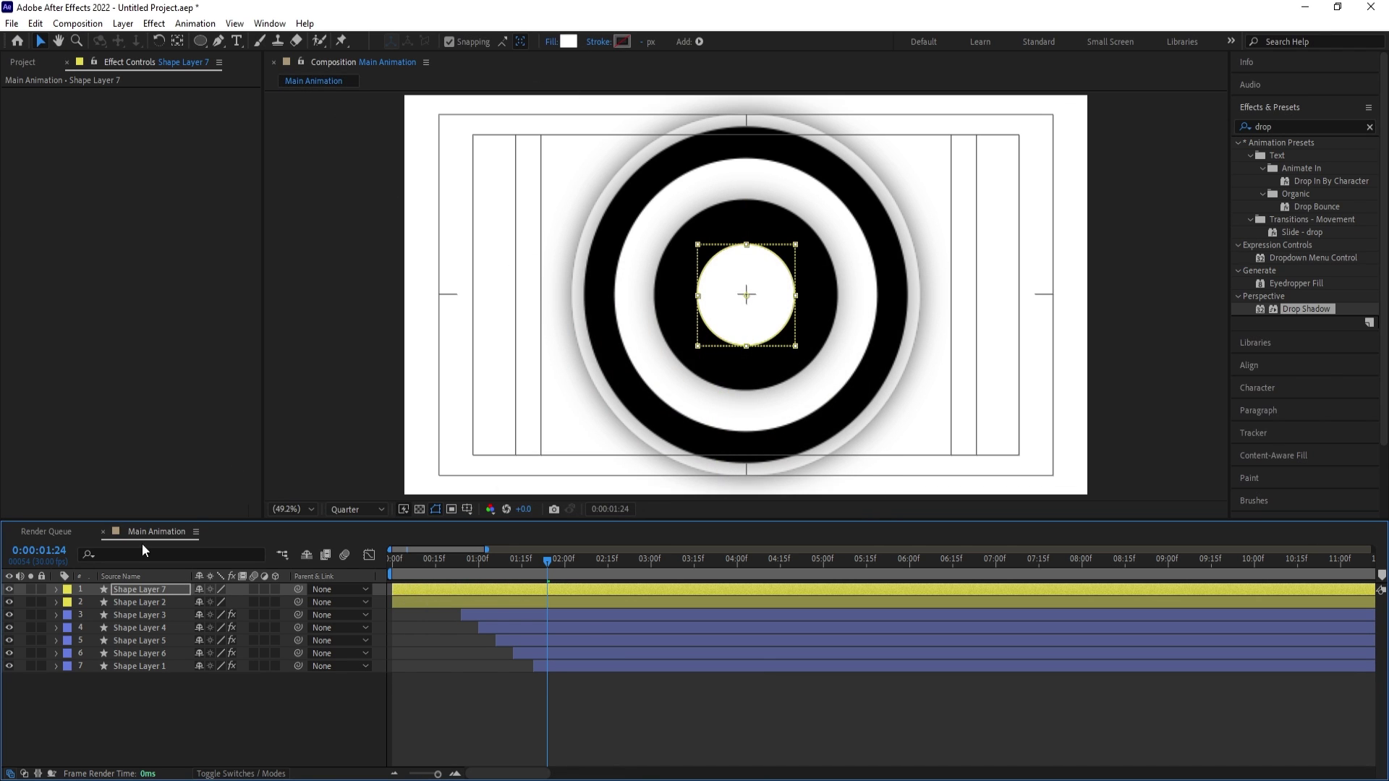
Scale the white circle to 78% and give it a Drop Shadow with a softness of 122
key(s)
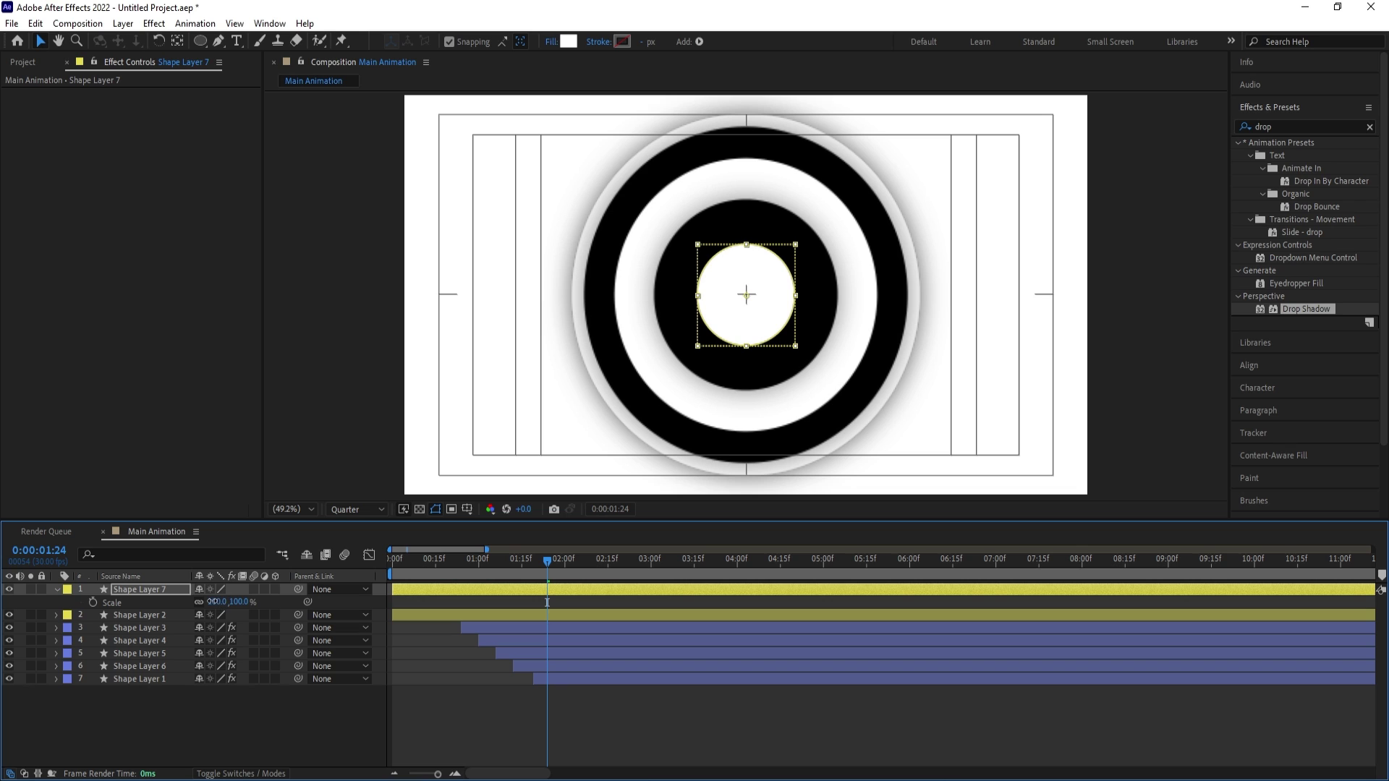
drag(212, 602, 195, 601)
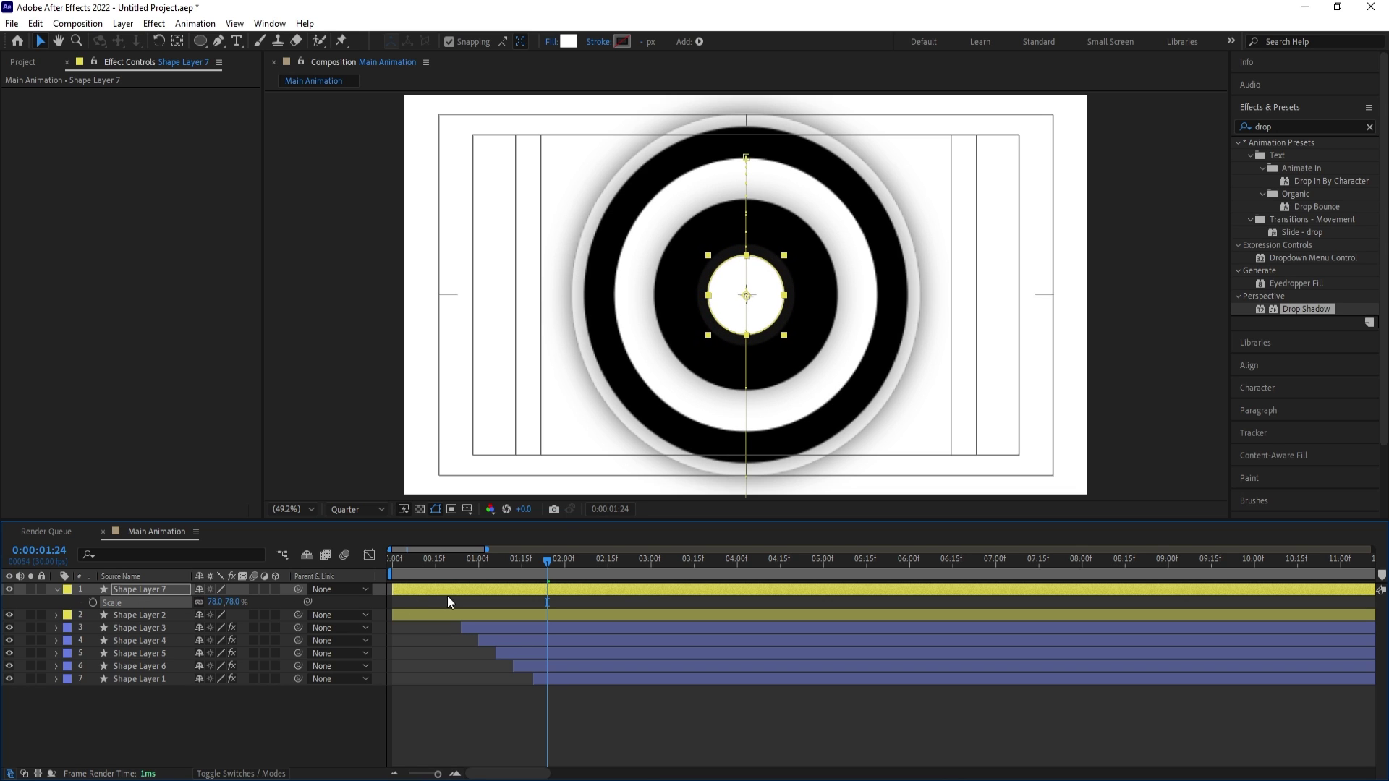
double_click(1301, 311)
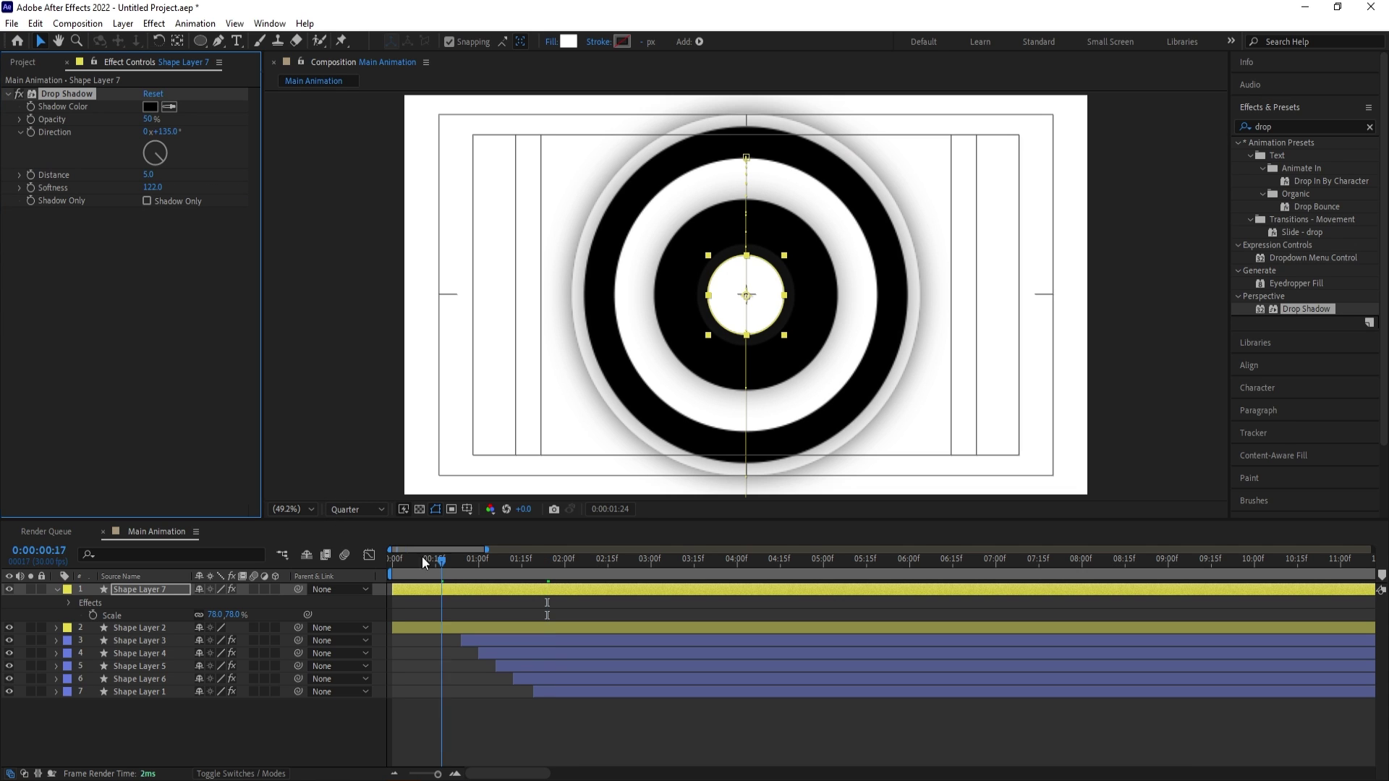
key(space)
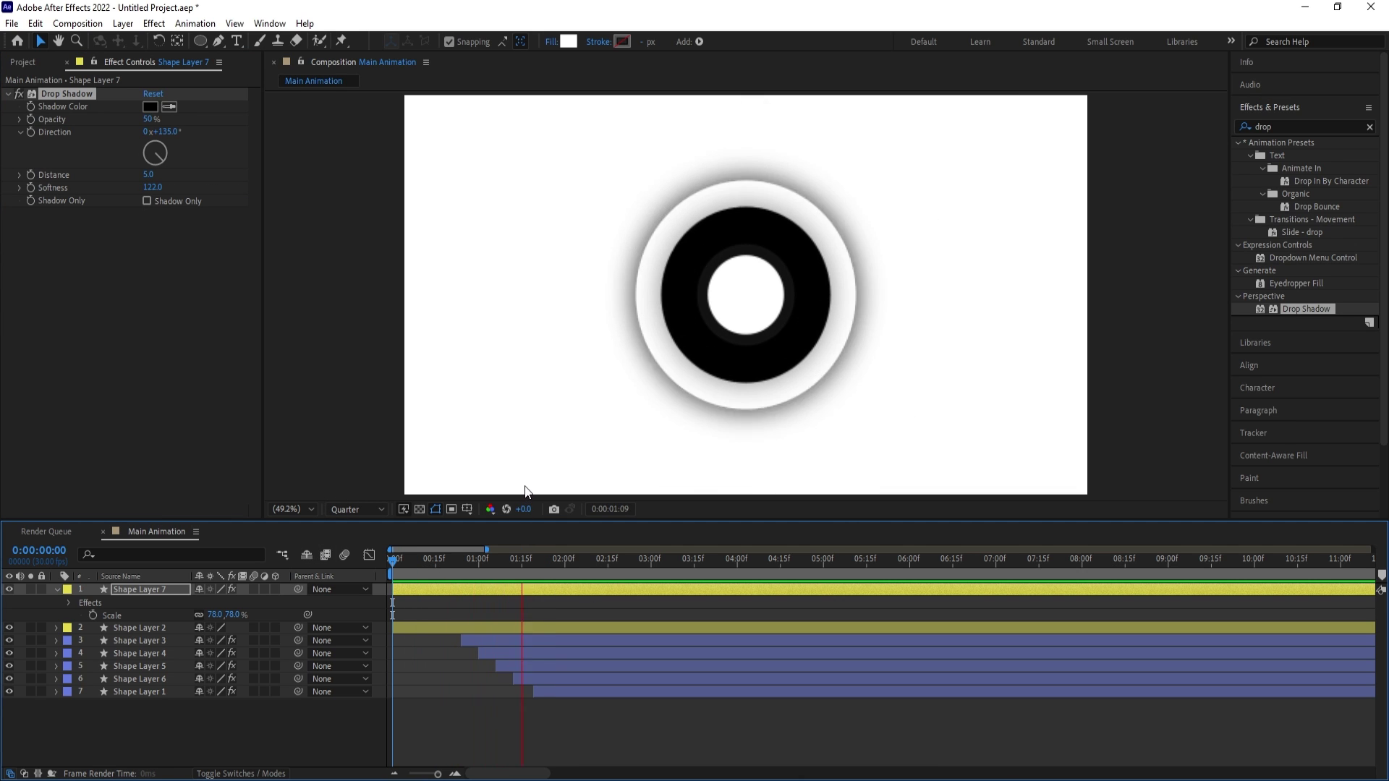
key(space)
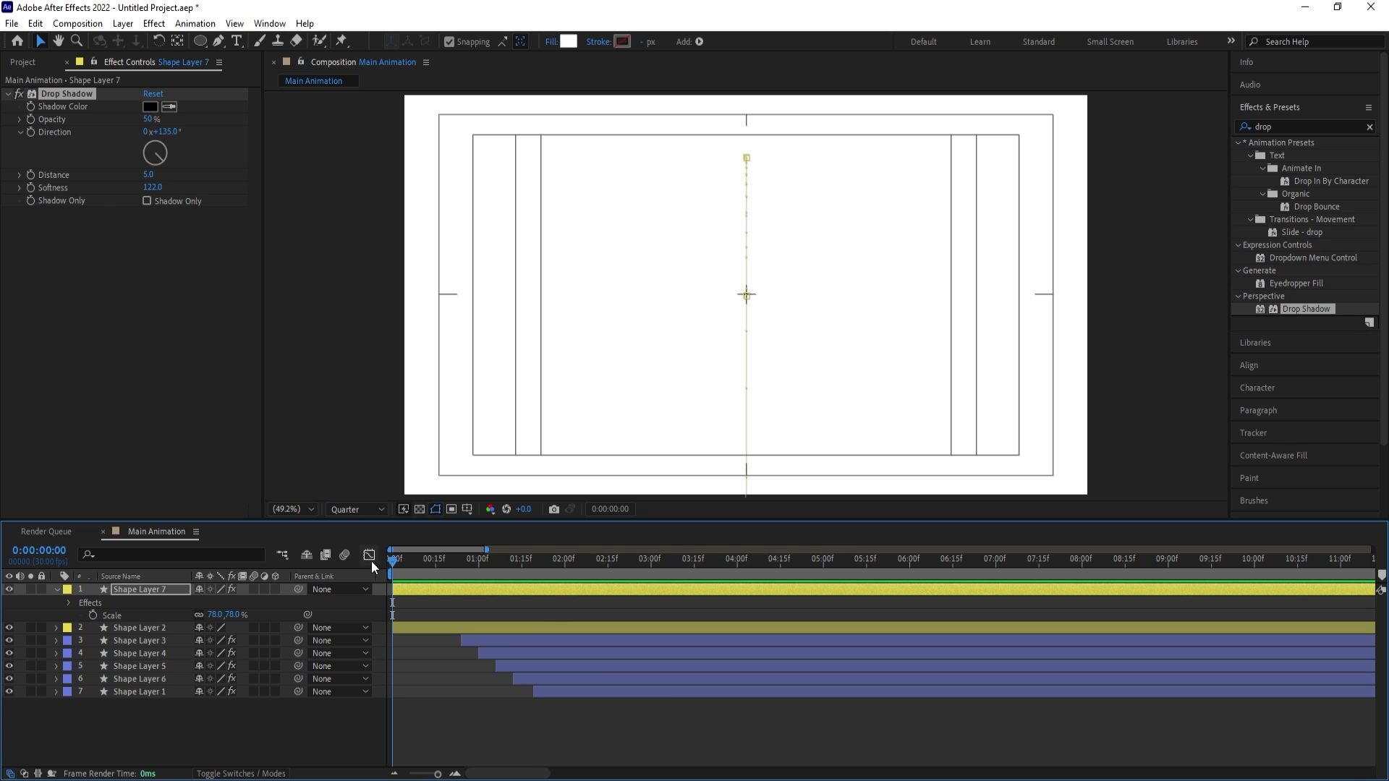
Shift the white circle's layer to start at 0:00:00:02 and preview its delayed entrance
key(equal)
key(Page_Down)
key(Page_Down)
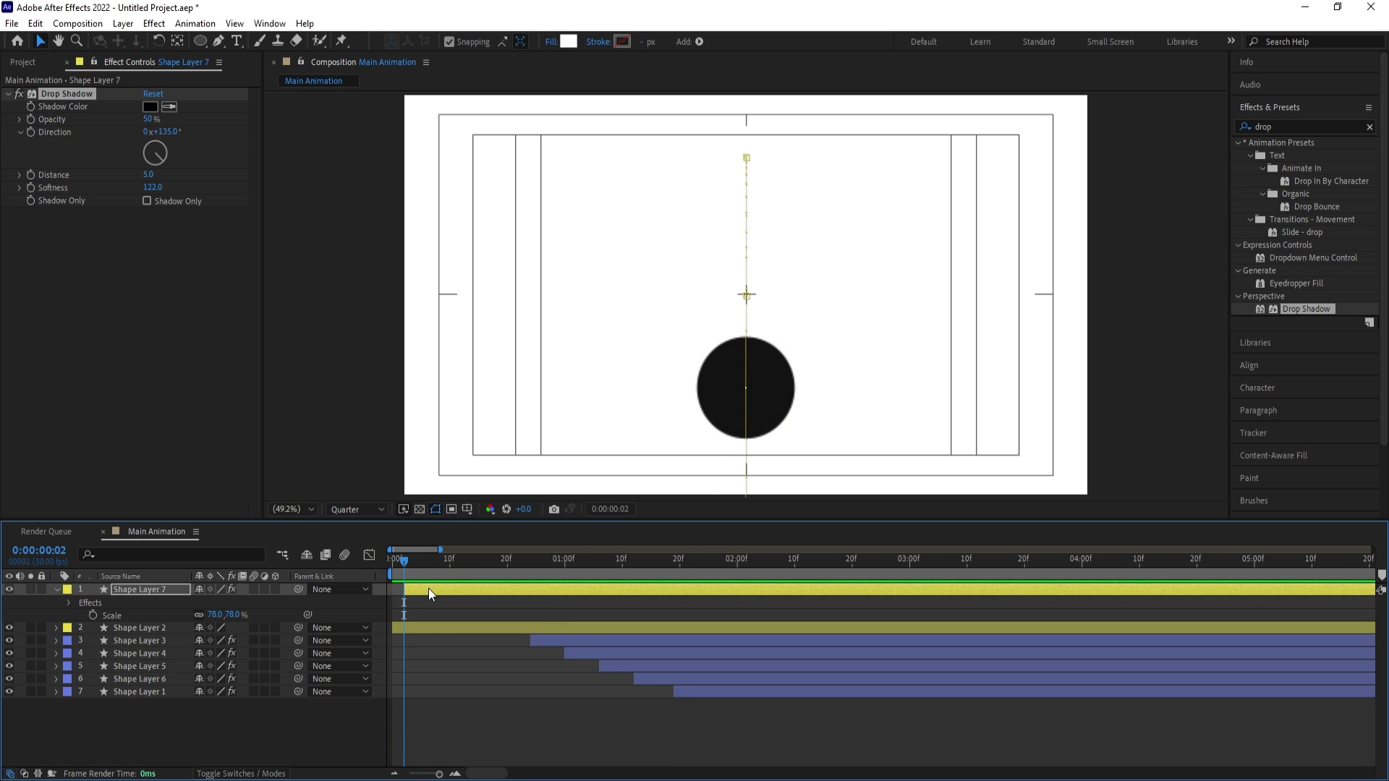
key(space)
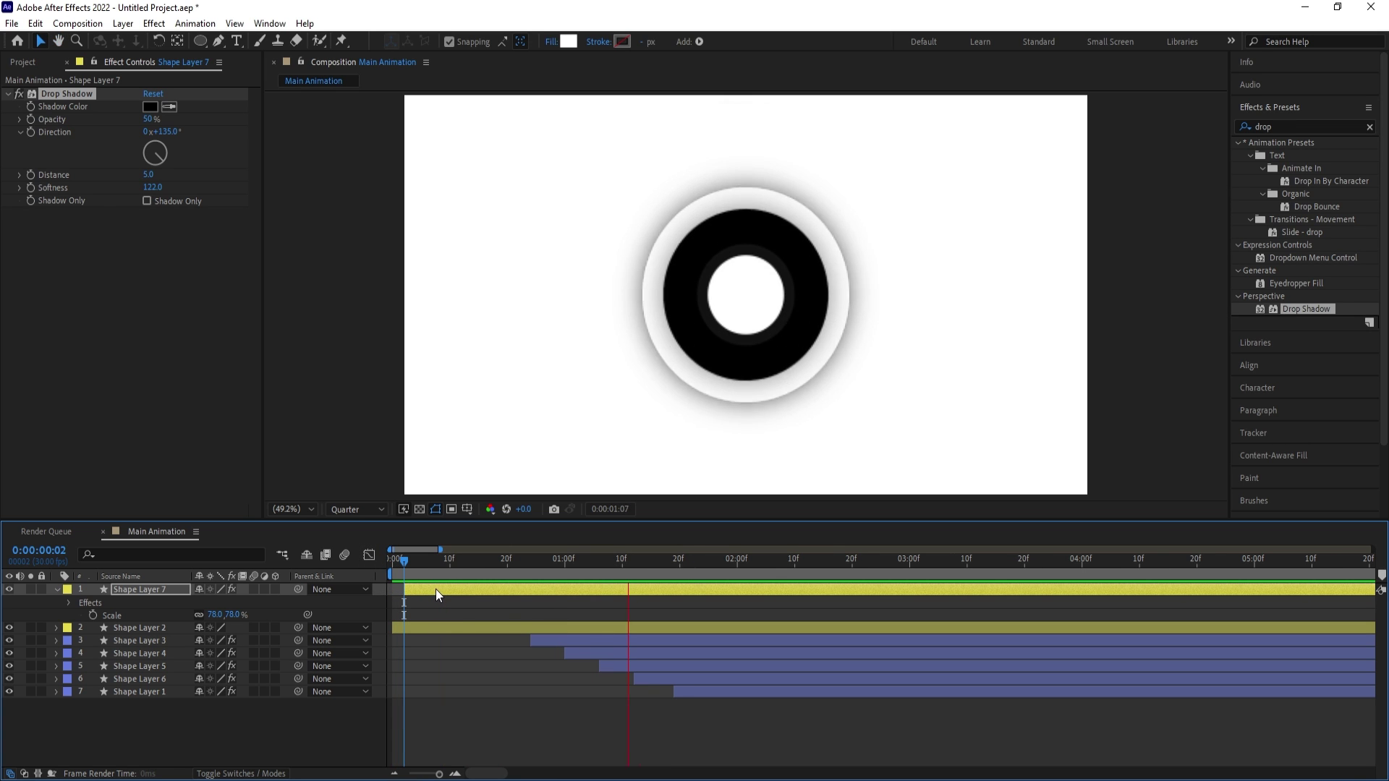
key(space)
Play the whole animation from the start and examine the moment when the last rings vanish around the centre circle
key(minus)
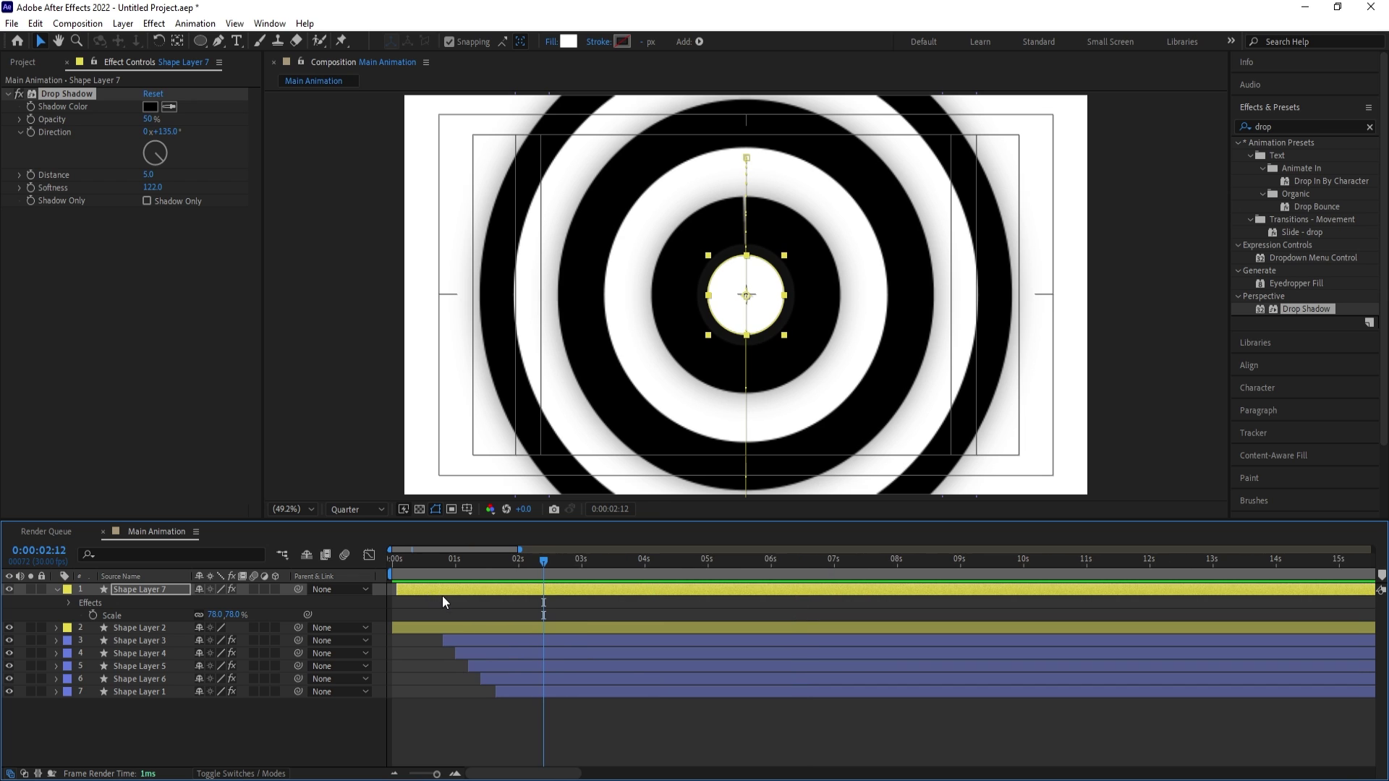
key(Home)
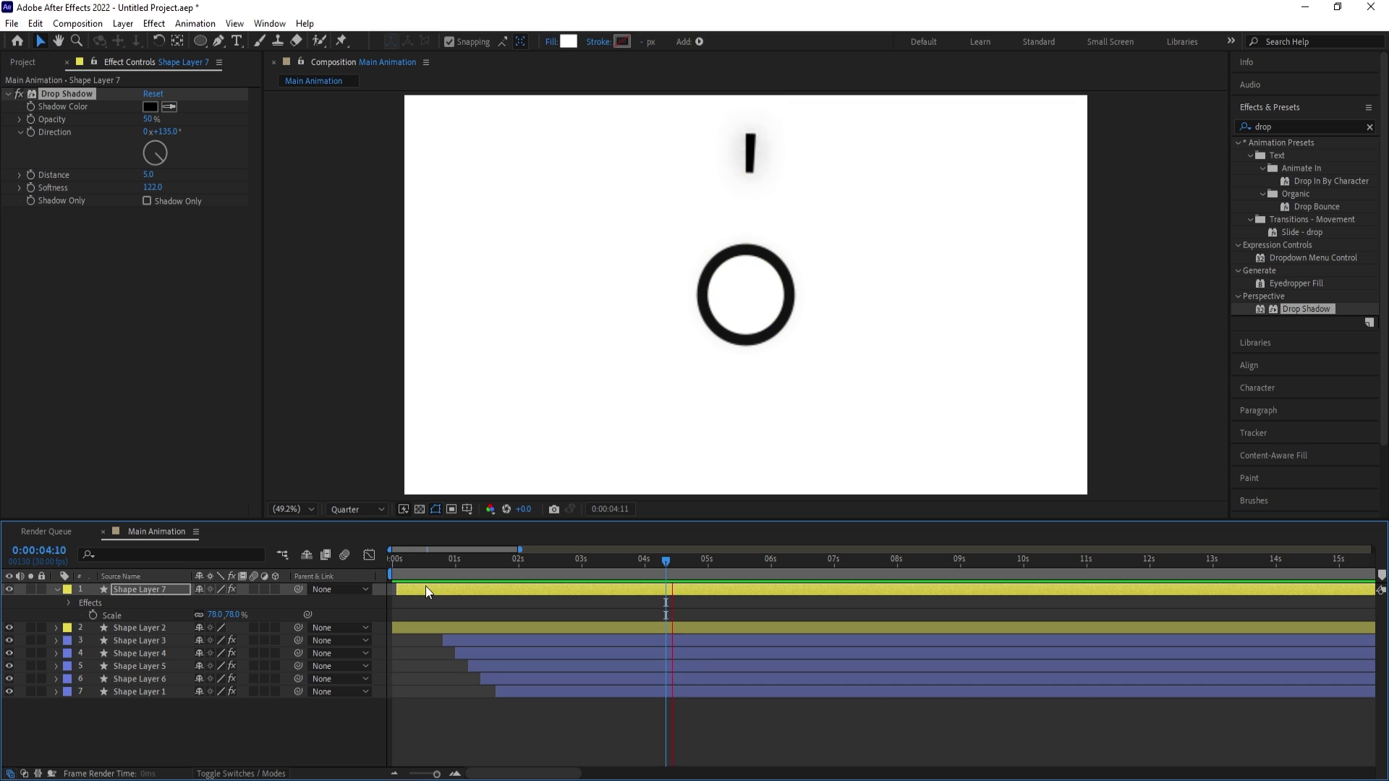
click(518, 563)
drag(518, 566, 331, 563)
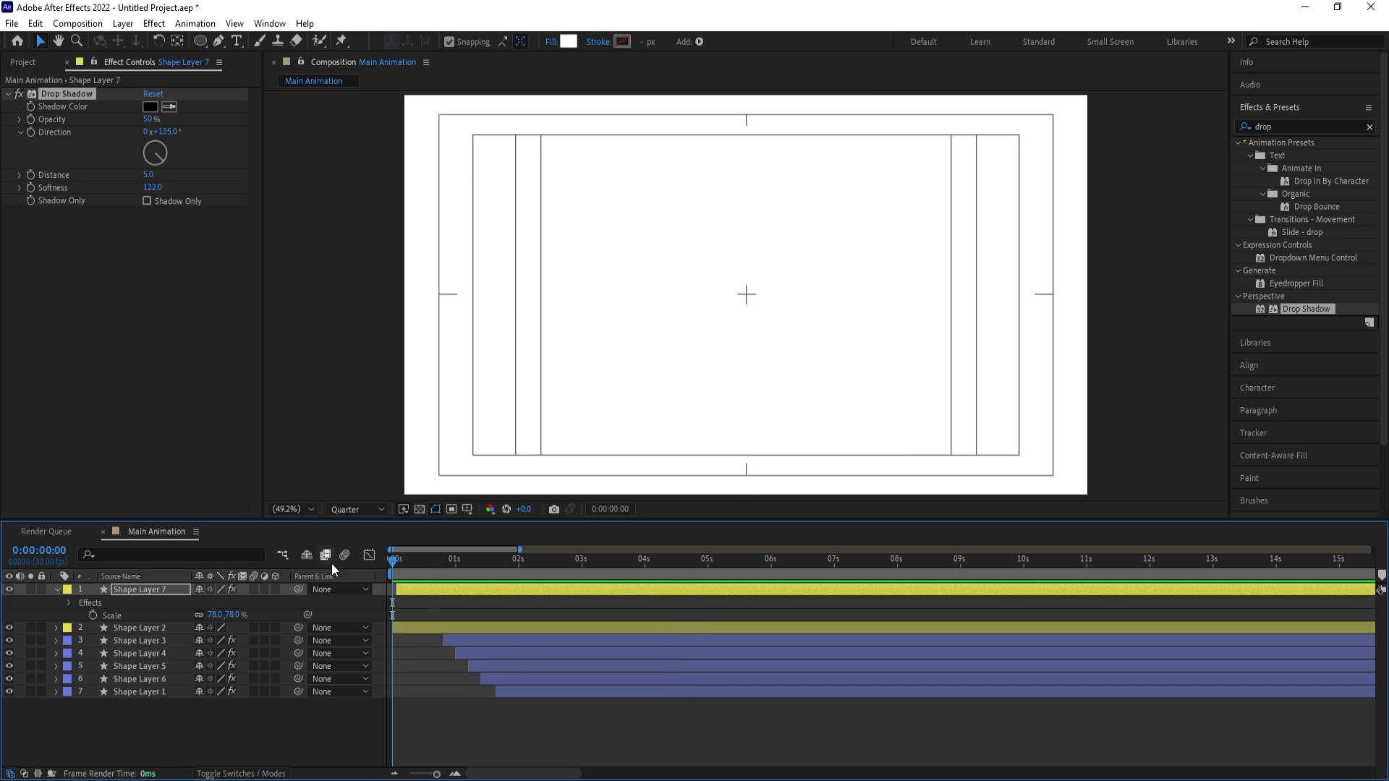
key(space)
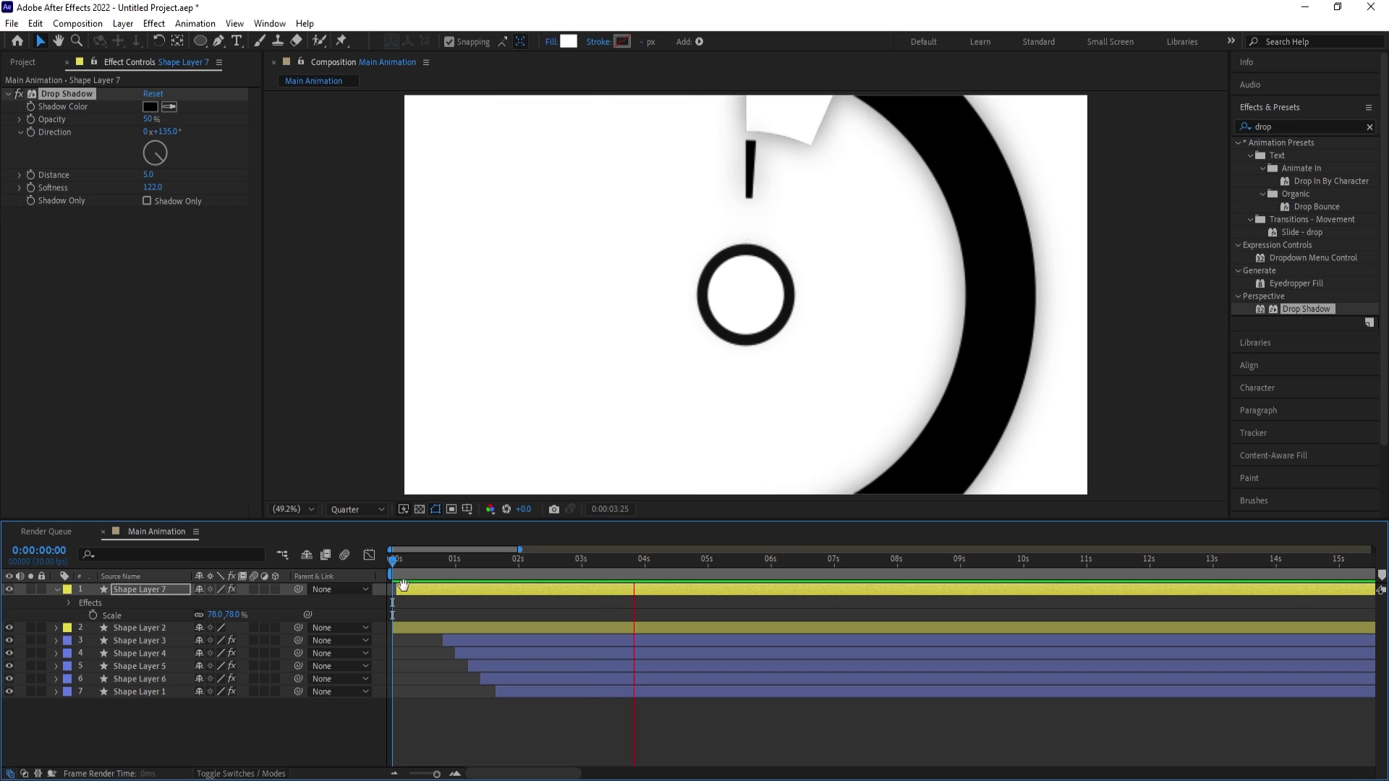
key(space)
key(space)
key(space)
key(space)
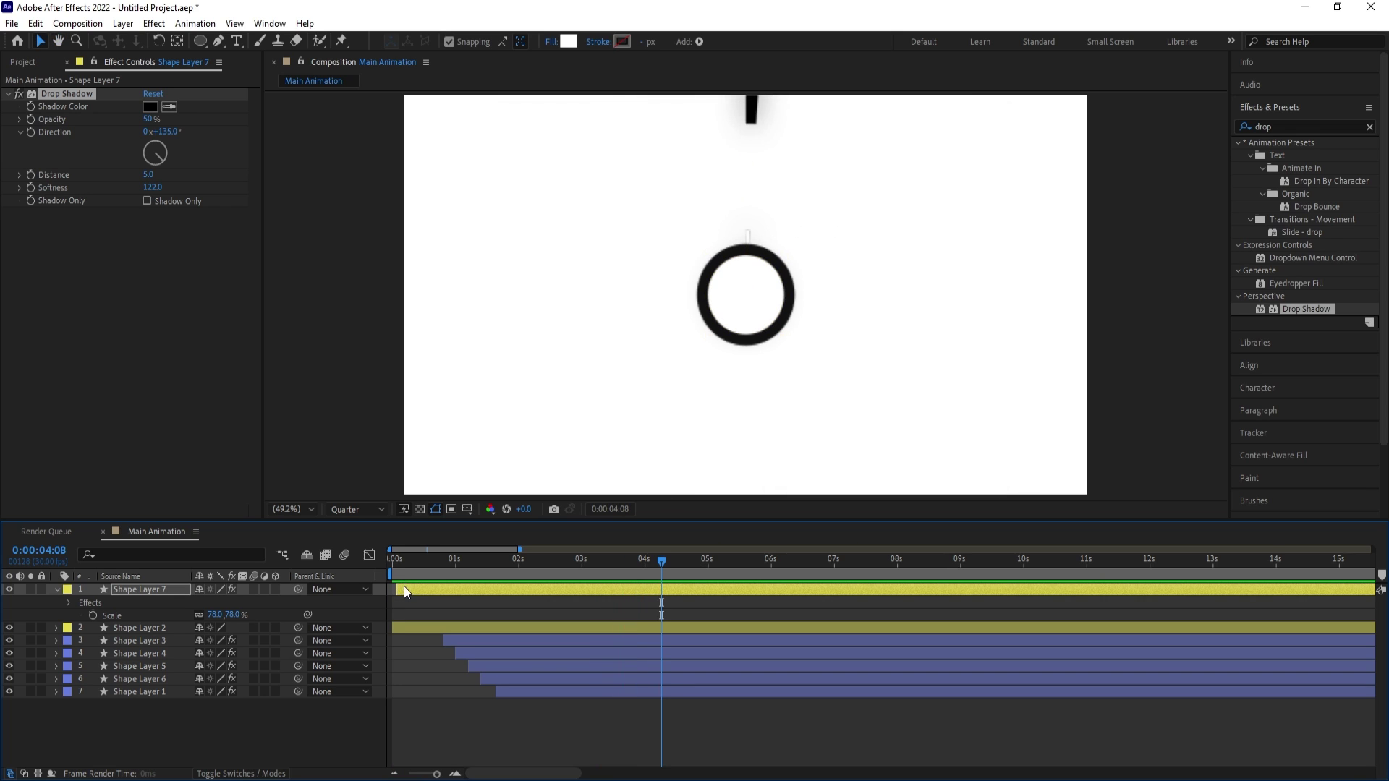
key(space)
key(space)
key(space)
key(space)
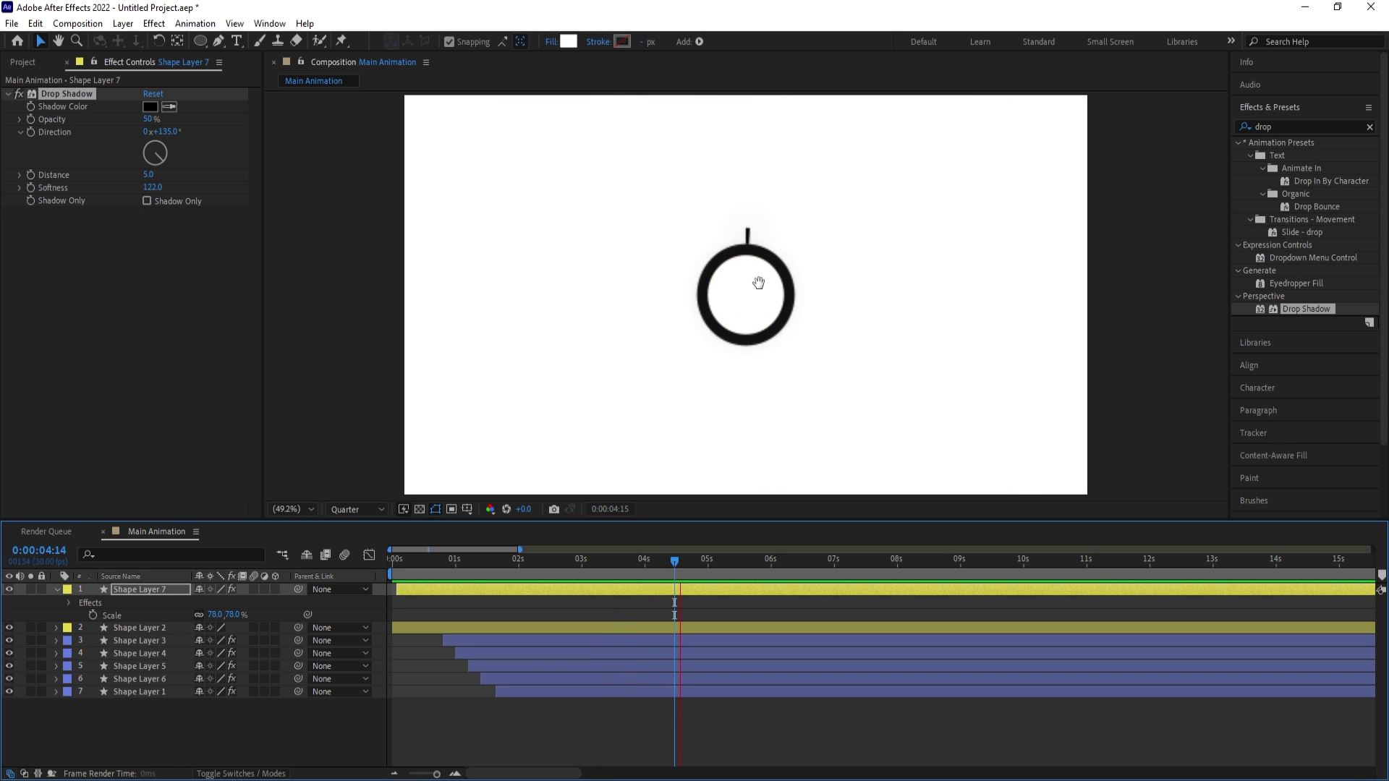
key(space)
Move to 0:00:04:15 and duplicate the white inner circle's layer, Shape Layer 7
mouse_move(657, 563)
mouse_down()
mouse_move(615, 564)
mouse_move(677, 568)
mouse_up()
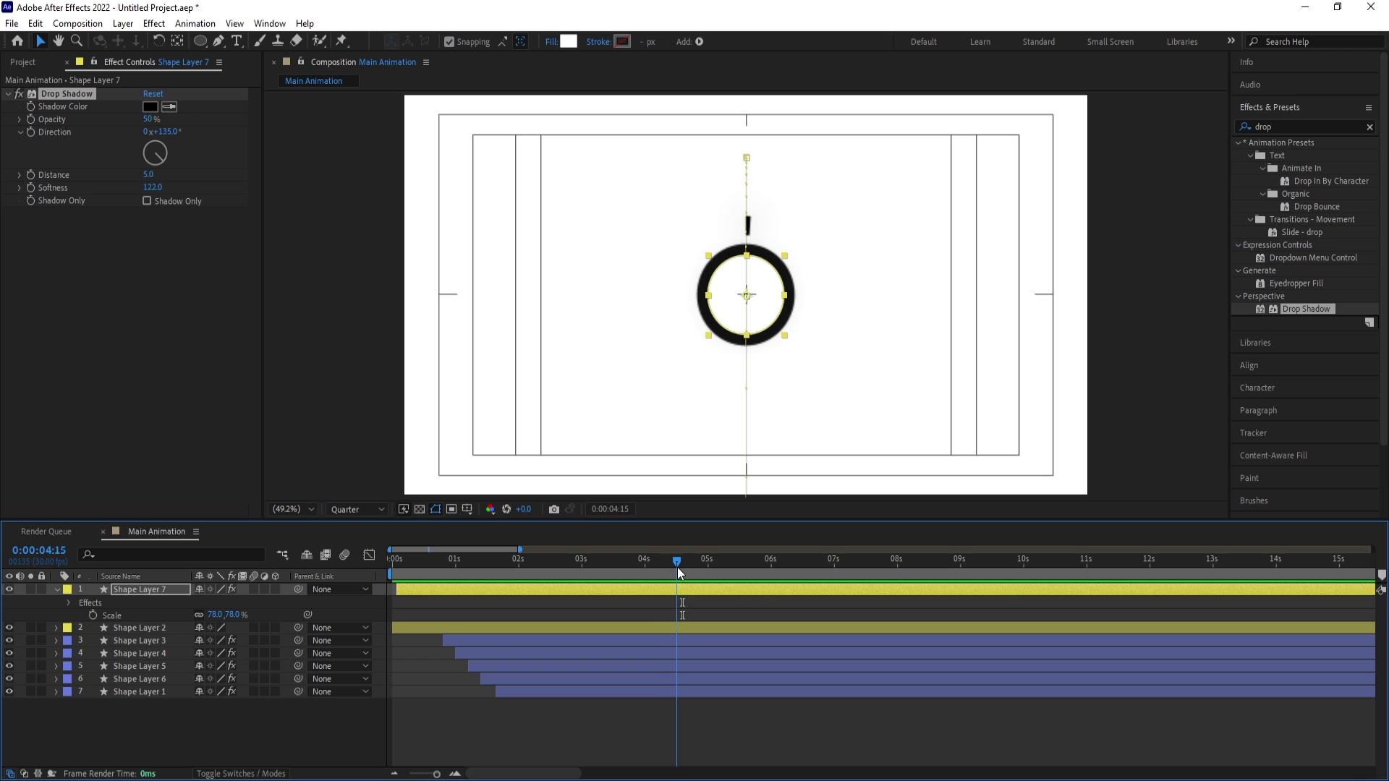
click(641, 608)
click(635, 590)
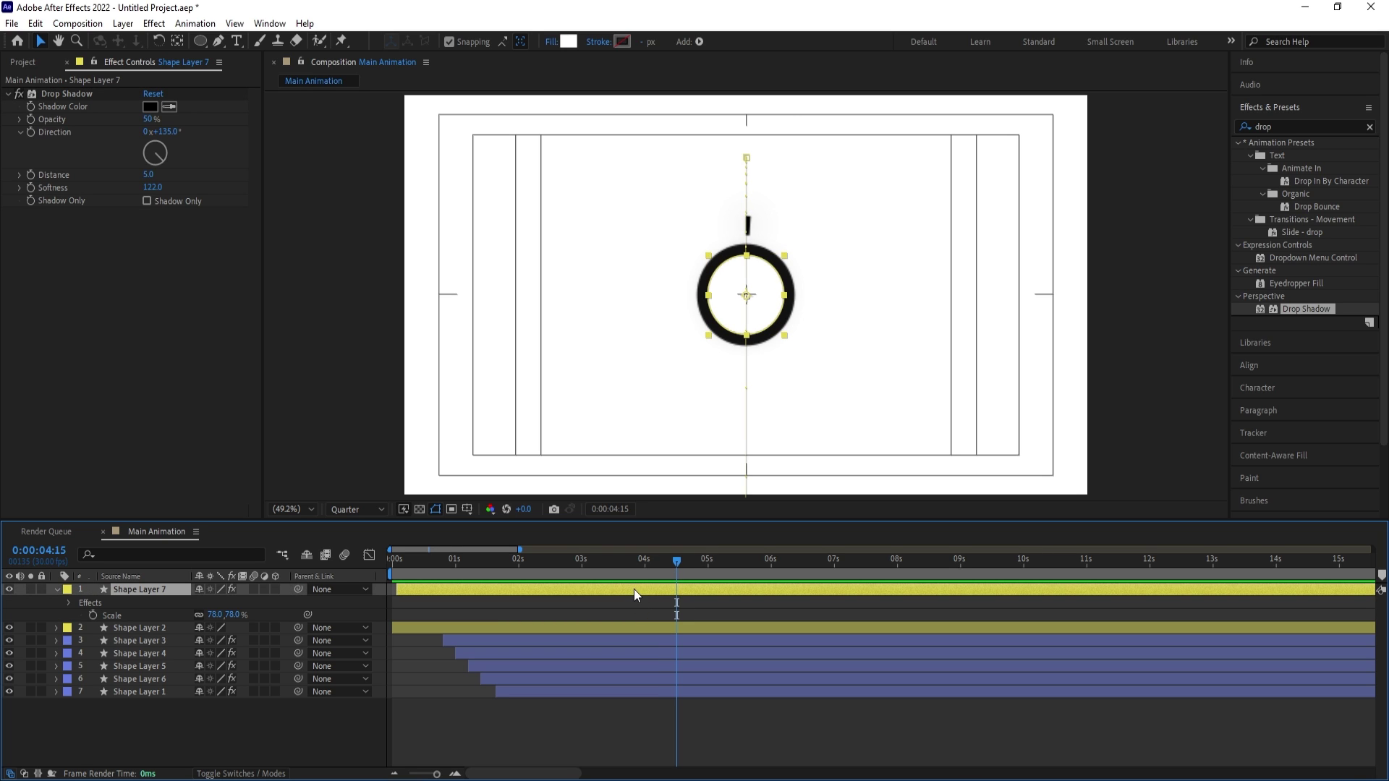
key(ctrl+d)
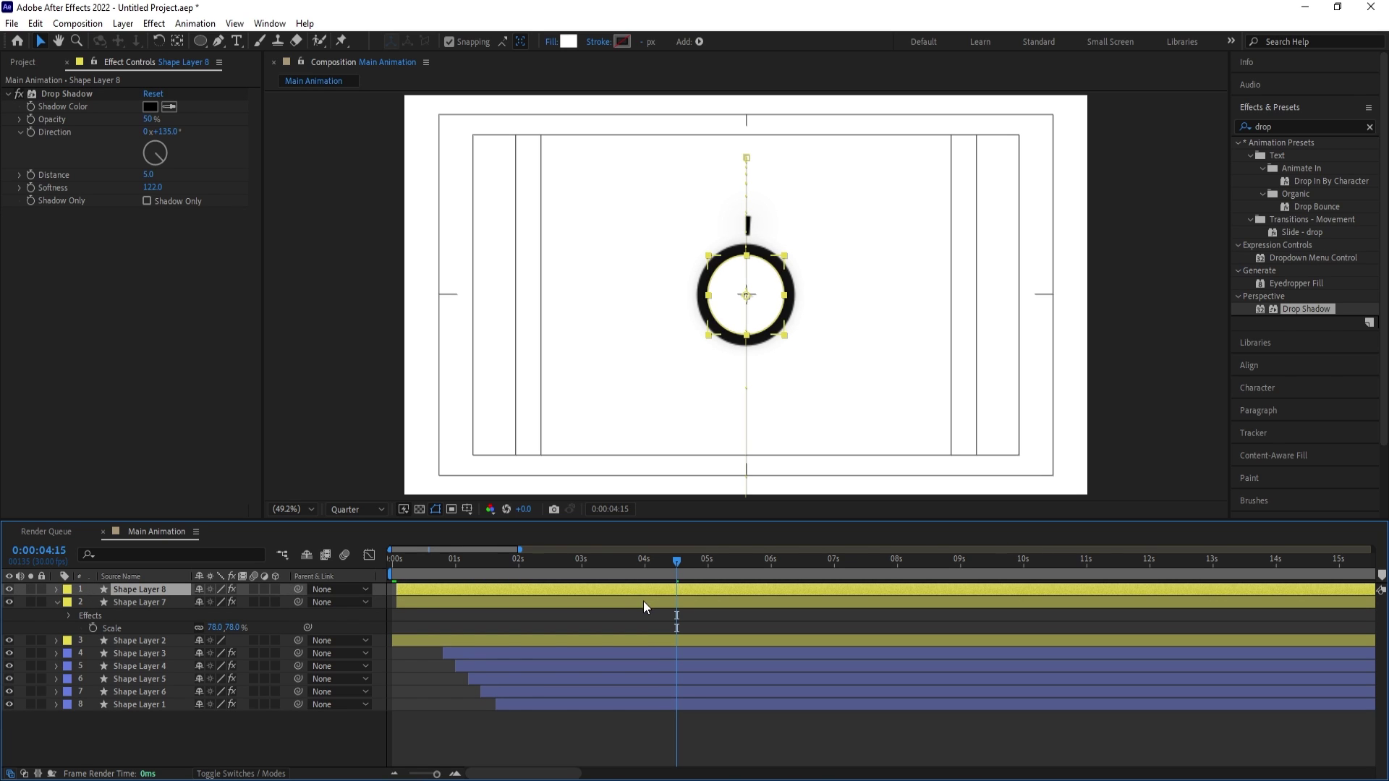
Delete the duplicate circle's Y Position keyframes and trim its layer to start at 0:00:04:15
key(u)
drag(548, 603, 344, 615)
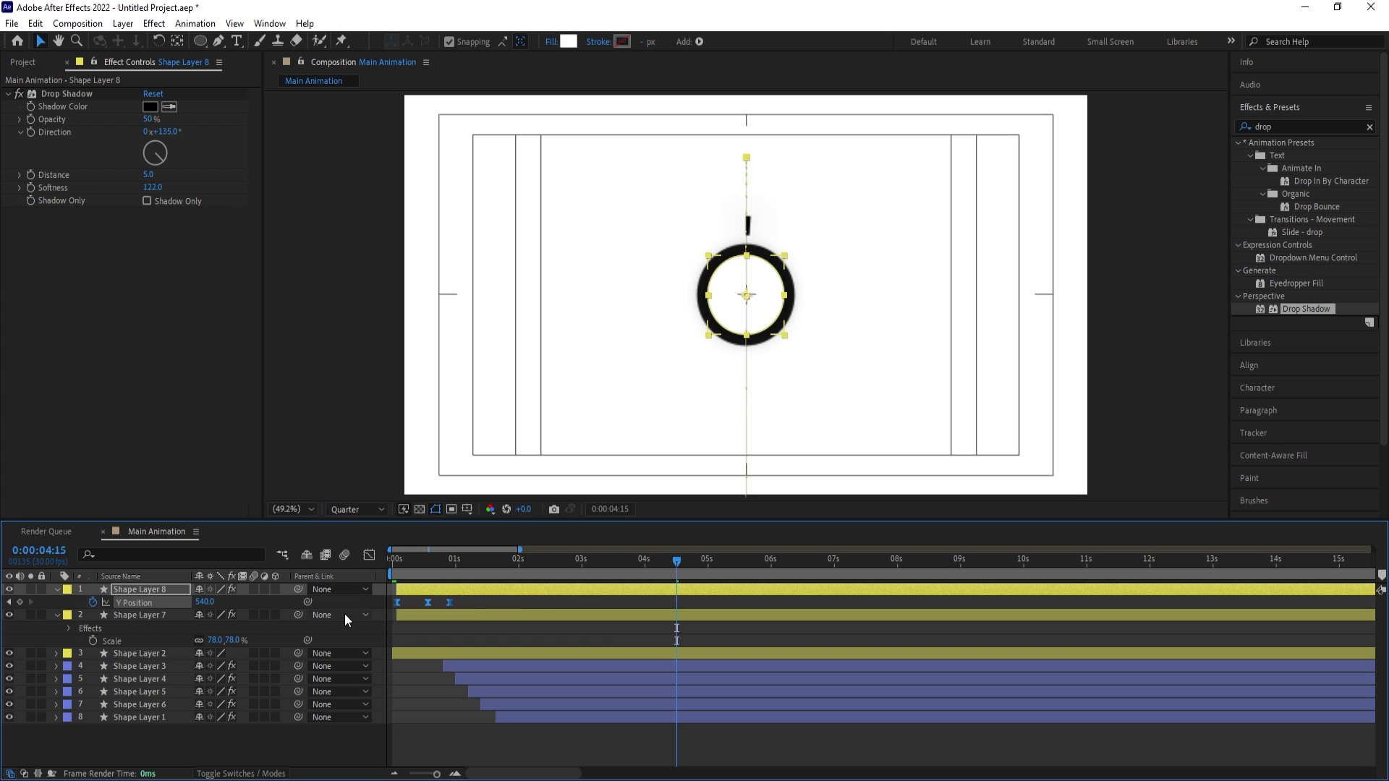
key(Delete)
key(alt+bracketleft)
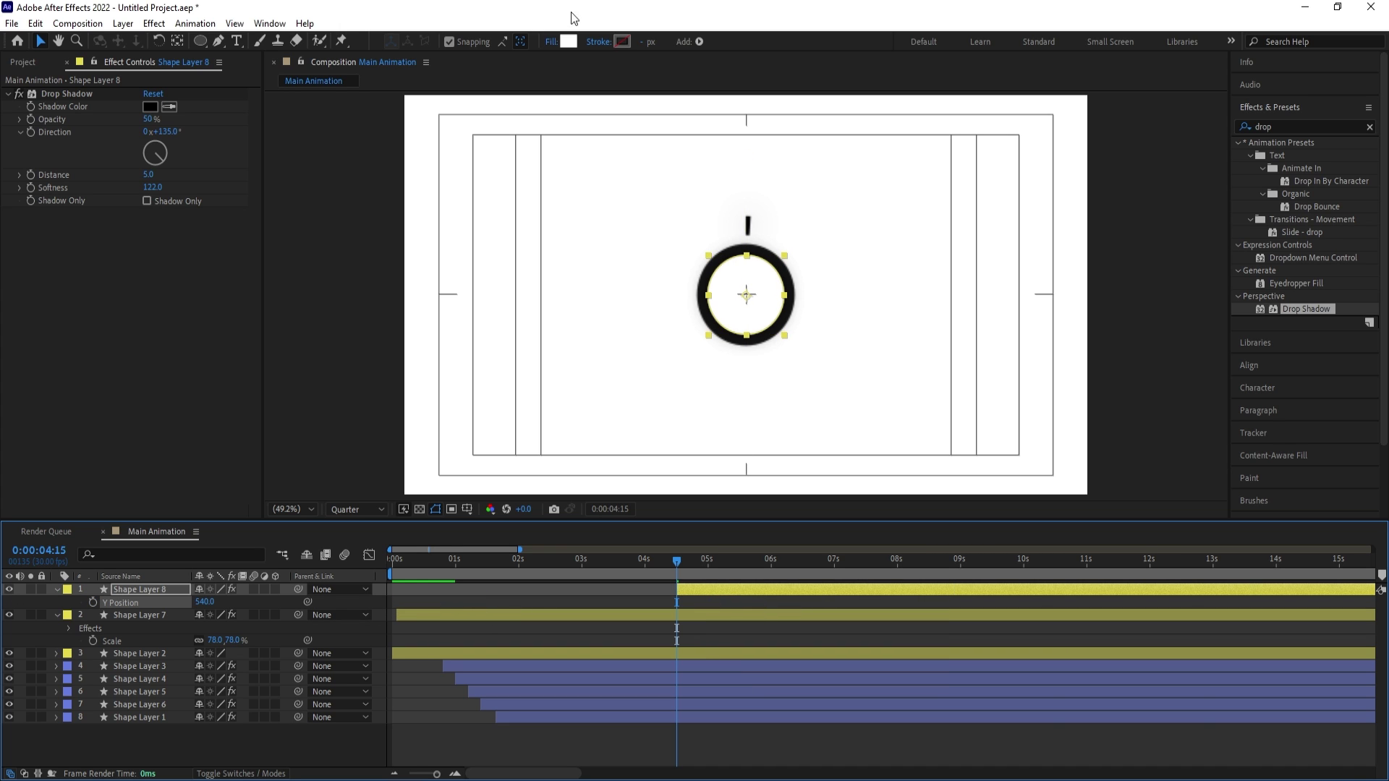
Set the duplicate circle's fill to 000000 and its scale to 0%
click(568, 41)
drag(555, 413, 527, 490)
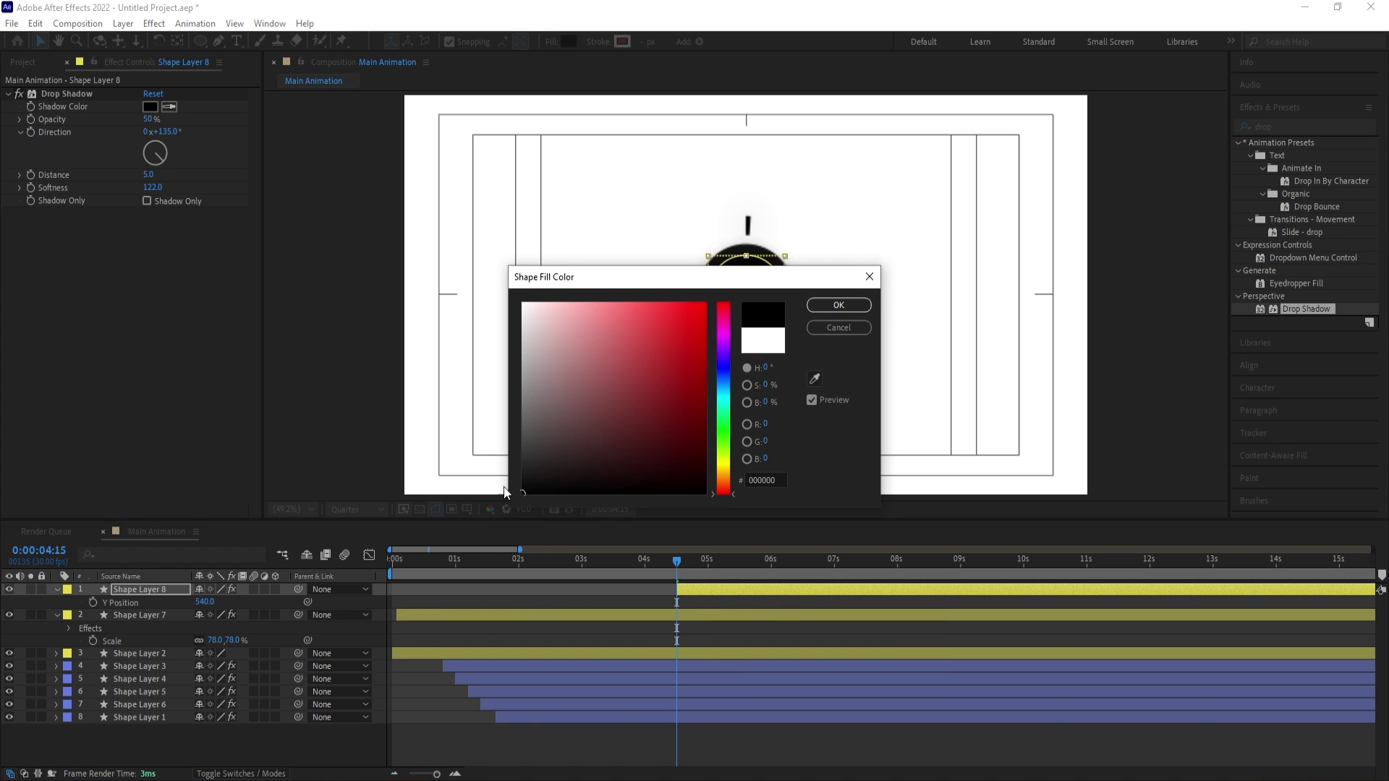
key(s)
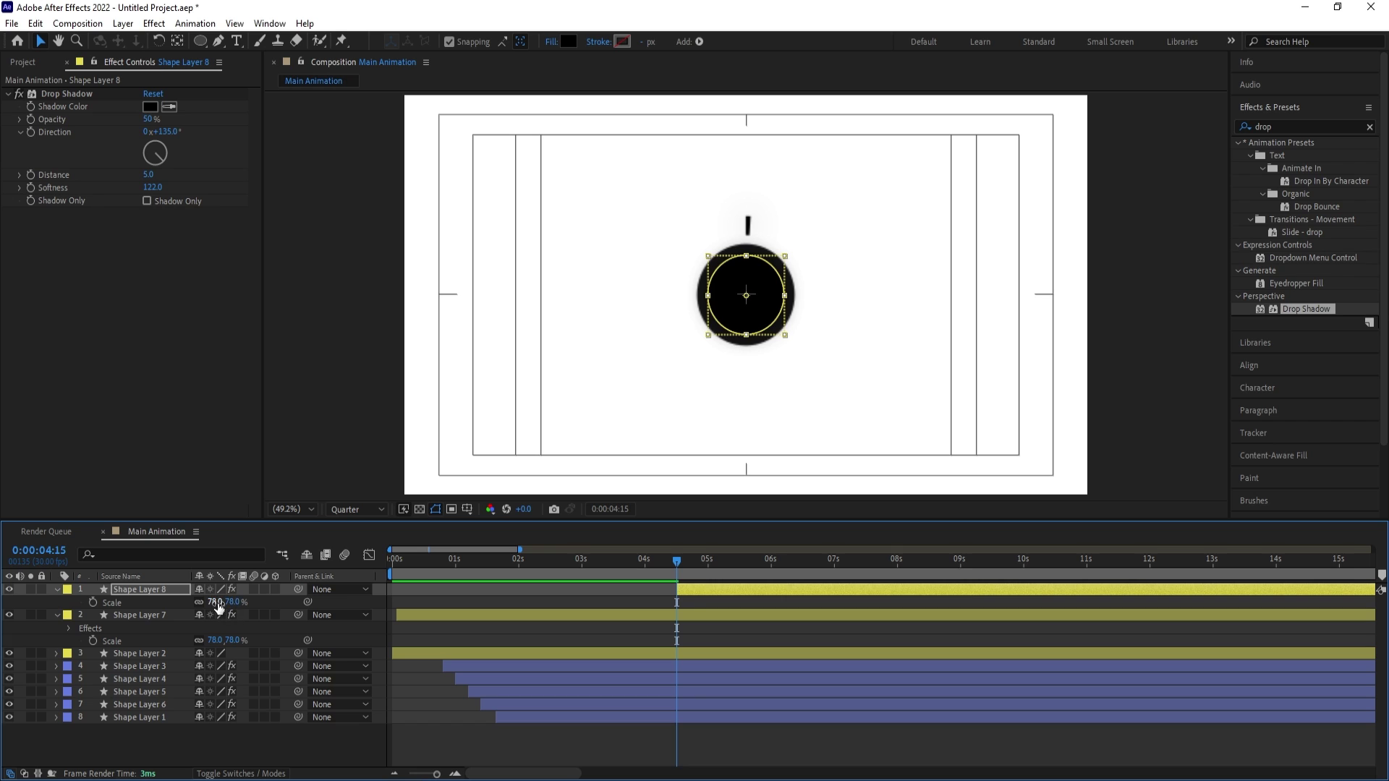
click(216, 602)
text(0)
key(Return)
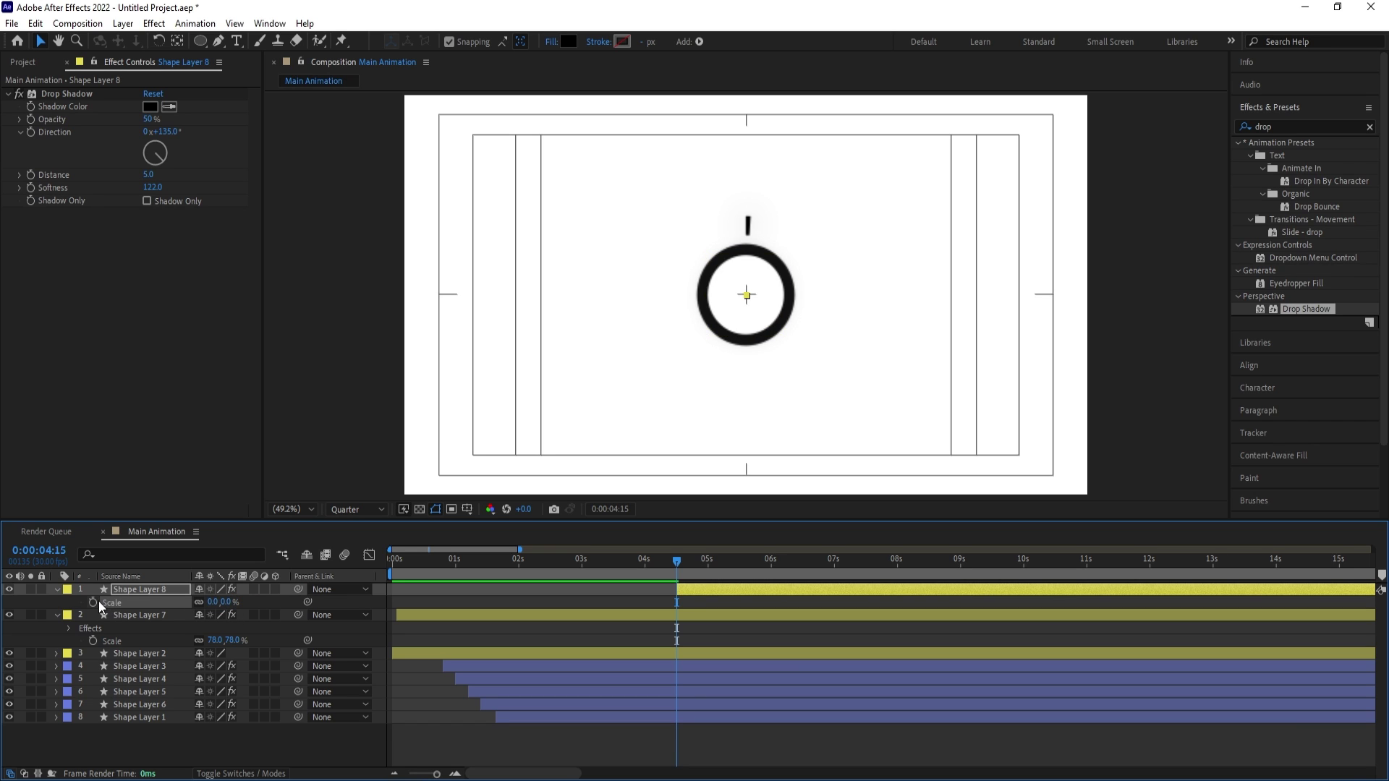
Keyframe the black circle's scale from 0% at 0:00:04:15 to 854% at 0:00:05:18, with eased keyframes
key(space)
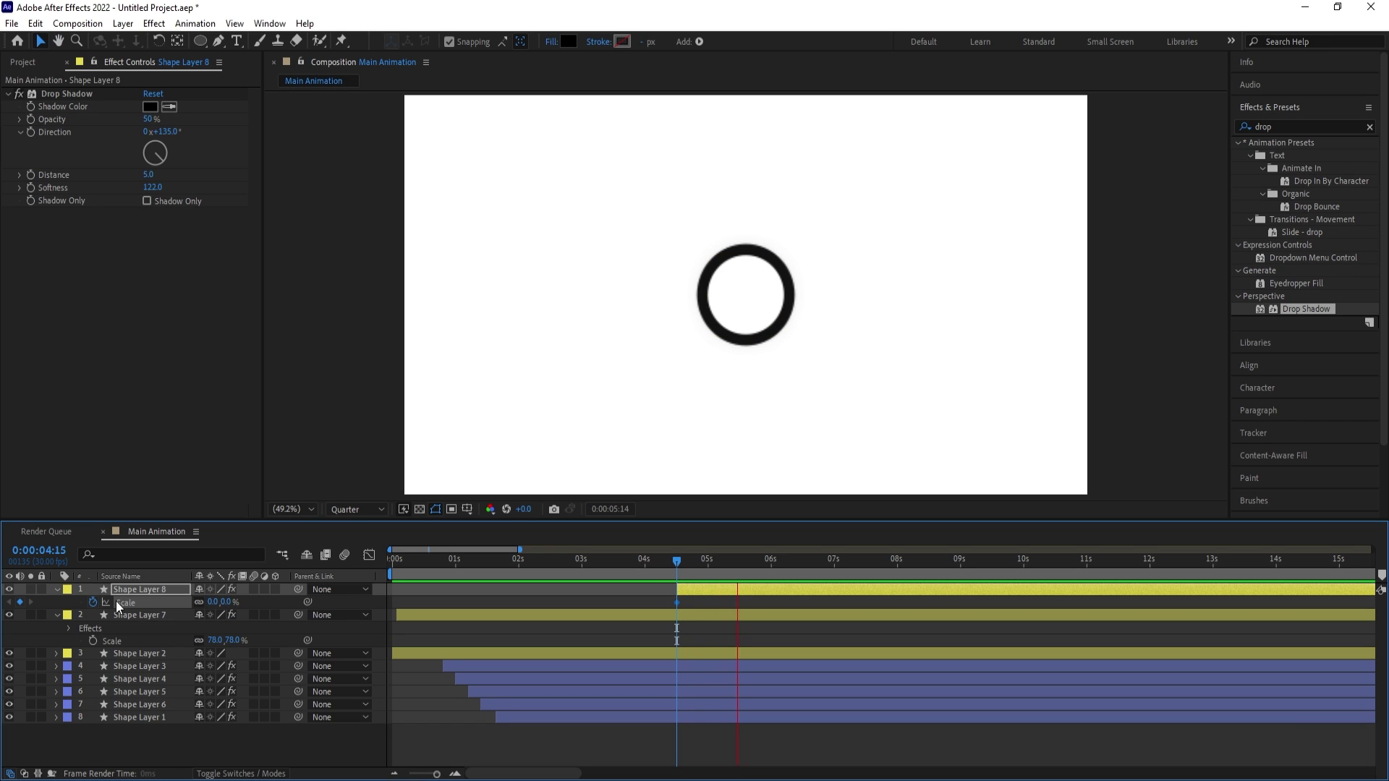
key(space)
drag(212, 602, 463, 602)
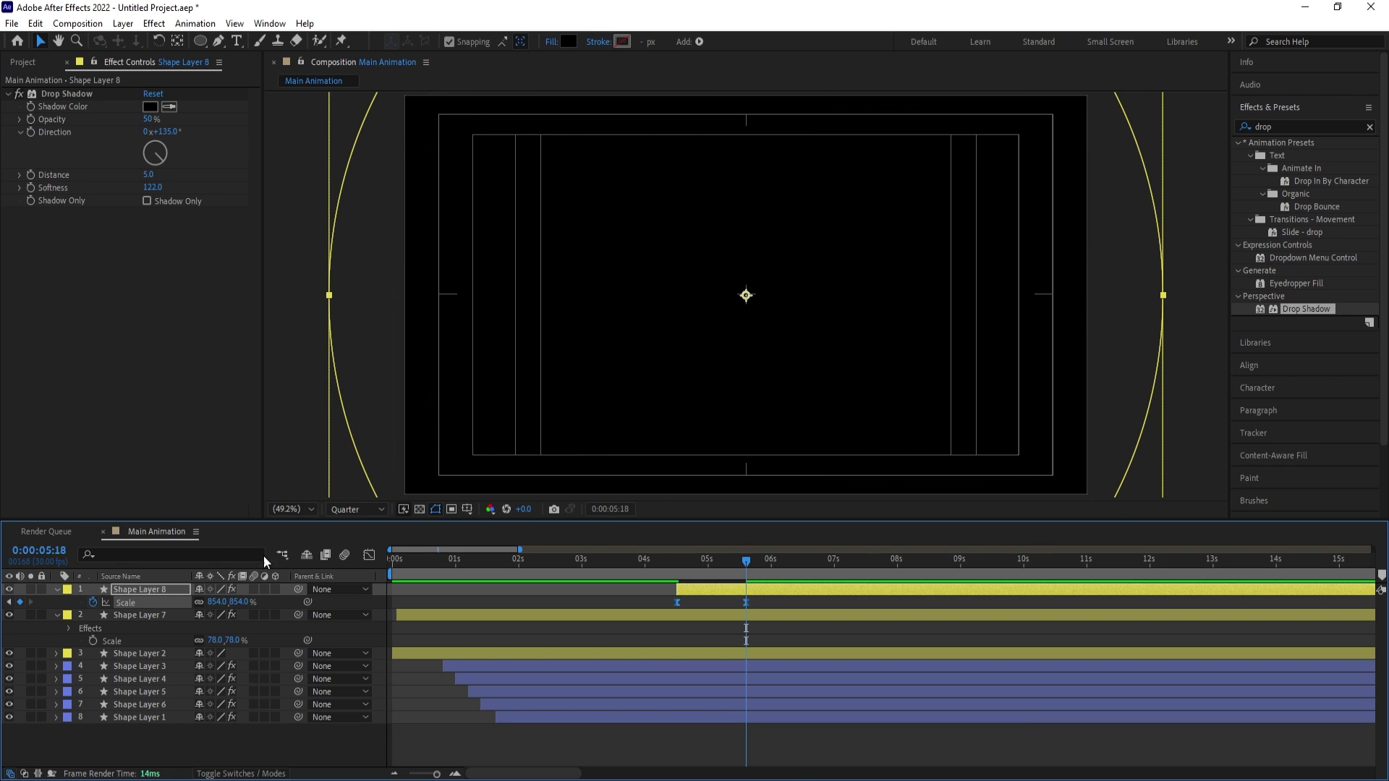
Lengthen the ease into the last scale keyframe in the speed graph so the growth peaks early, and check the motion
click(369, 555)
scroll(867, 658, up, 2)
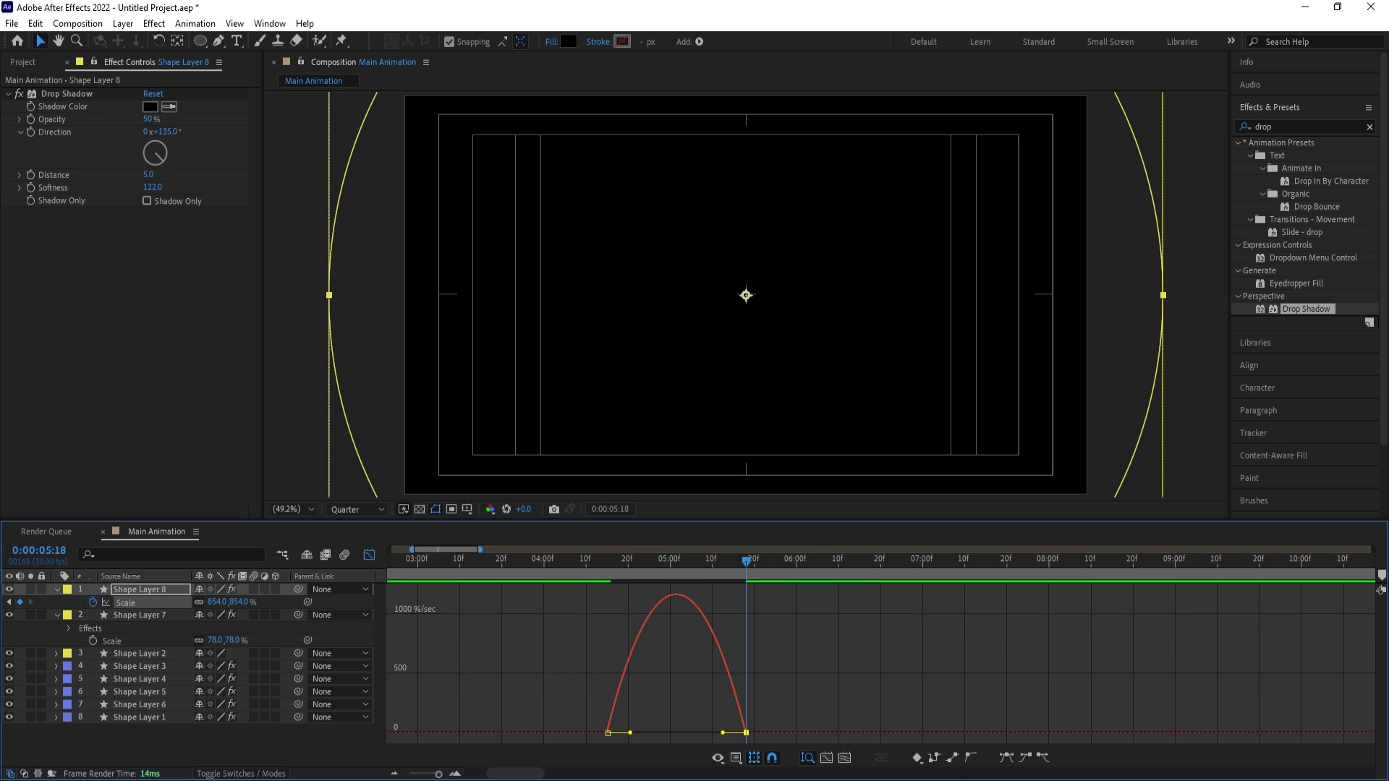
drag(722, 733, 677, 733)
click(611, 562)
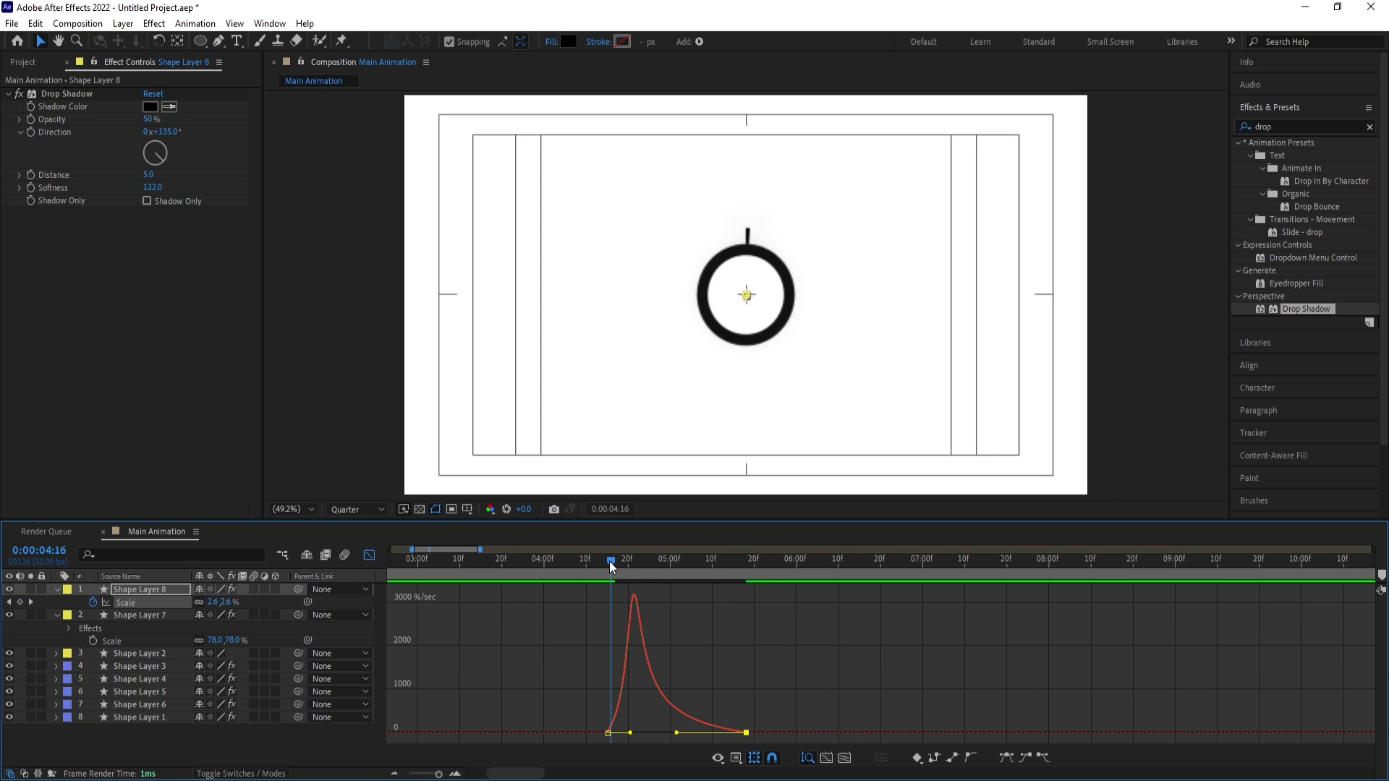
drag(609, 561, 703, 561)
click(369, 555)
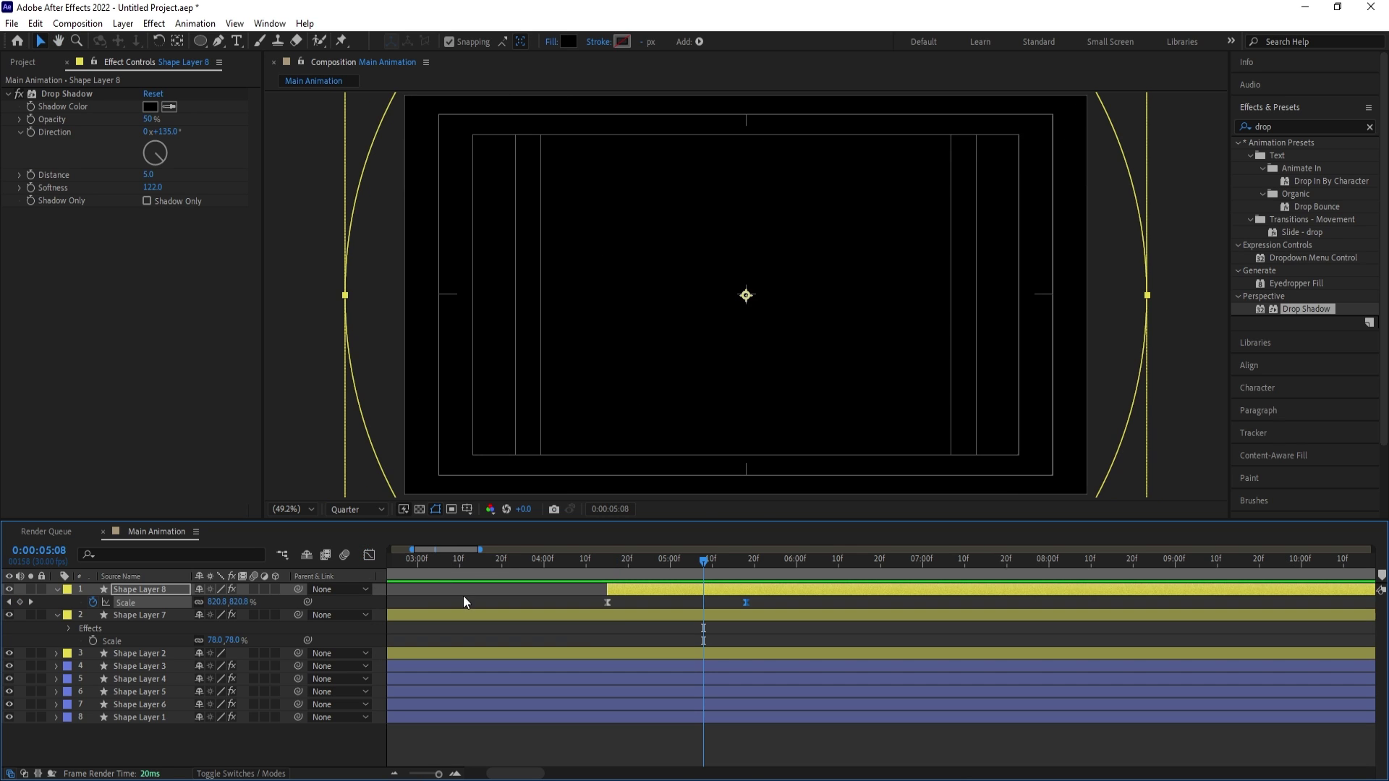
Duplicate the growing black circle, start the copy a few frames after the original, and set its fill to ffffff
key(ctrl+d)
drag(619, 589, 642, 591)
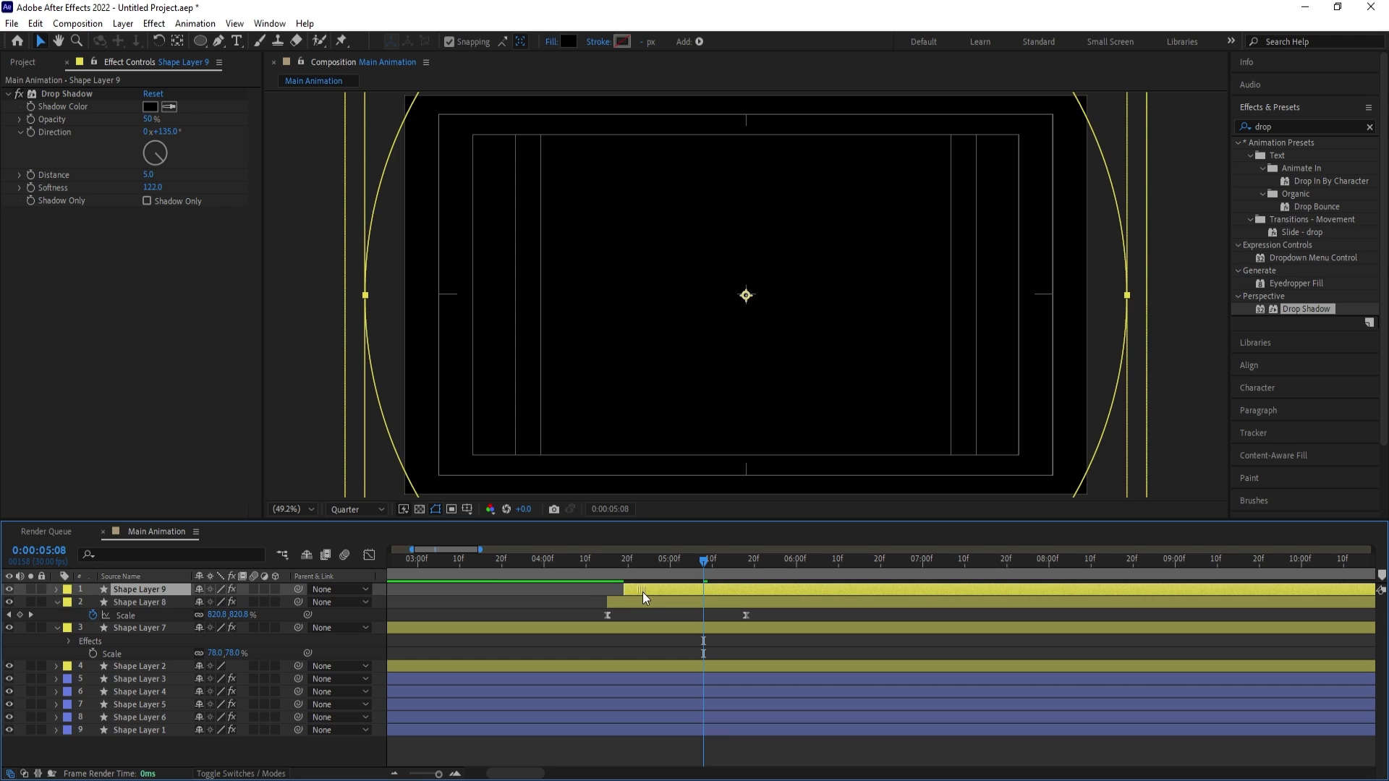
click(569, 42)
text(ffffff)
key(Return)
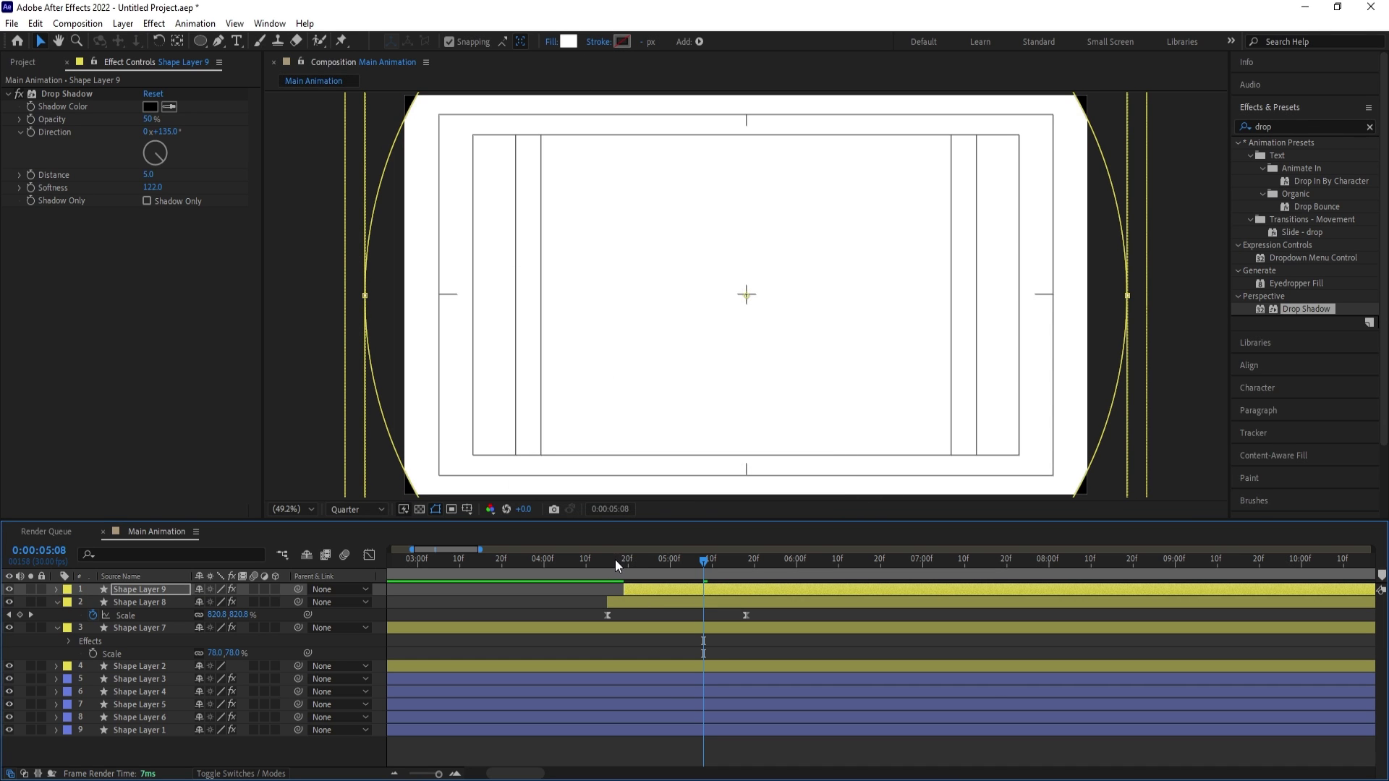
Preview the animation from the start, collapse all layer properties, and view the rings at 0:00:02:24
drag(615, 558, 392, 559)
key(space)
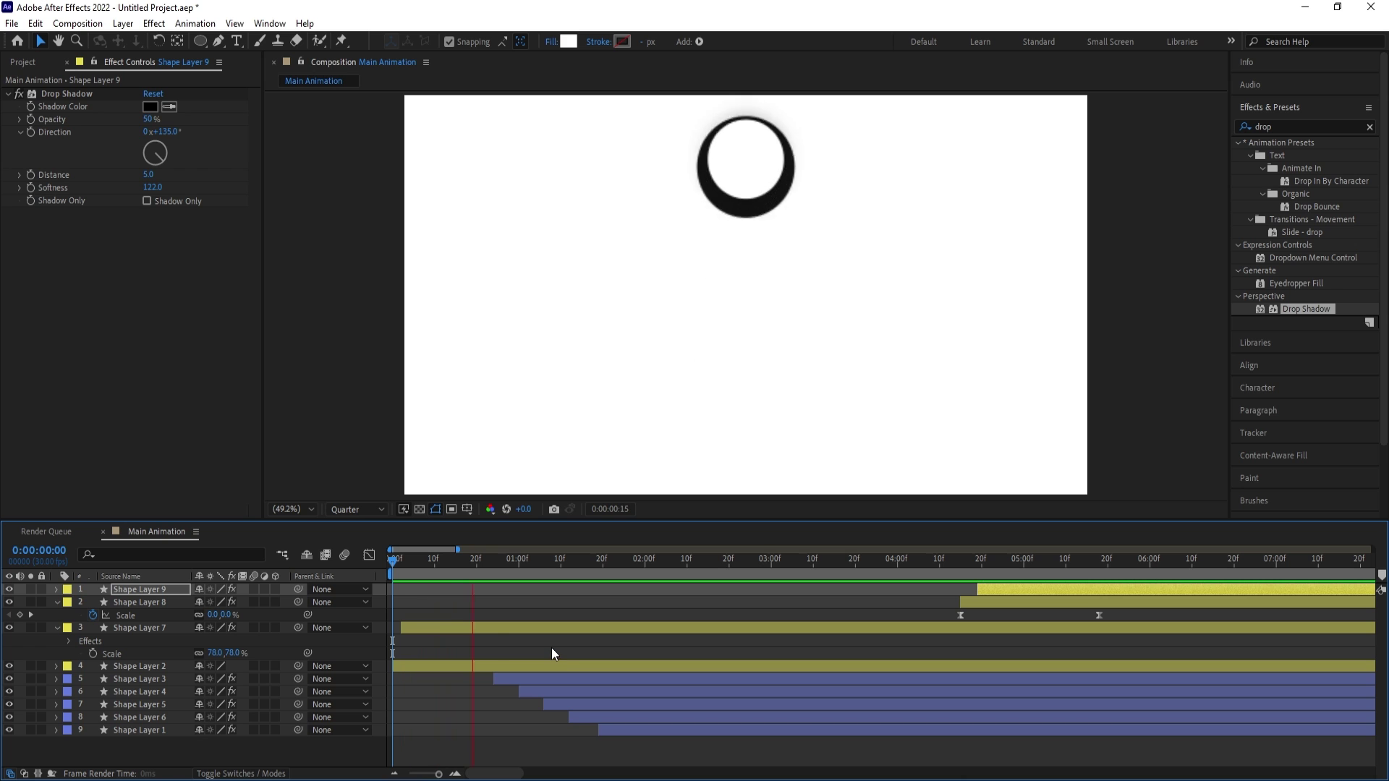
key(minus)
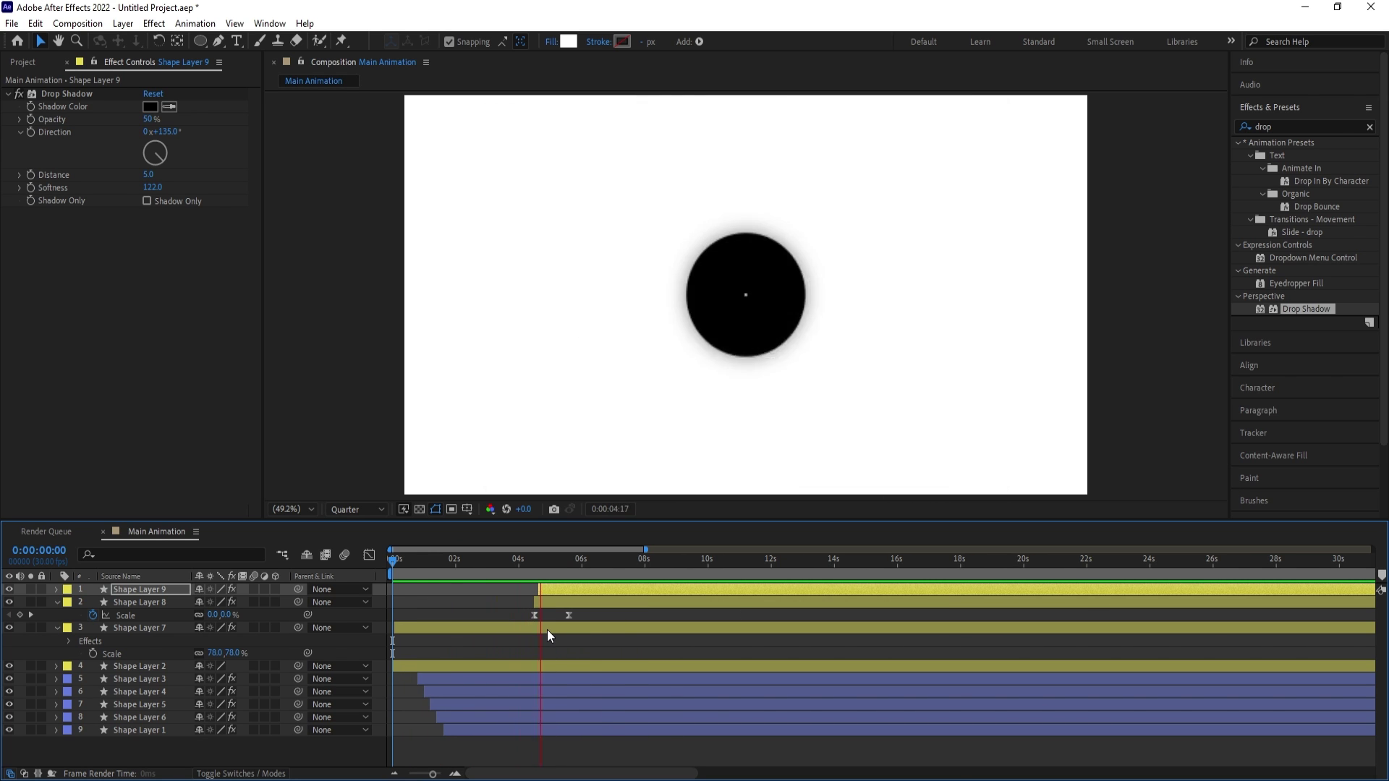
click(507, 609)
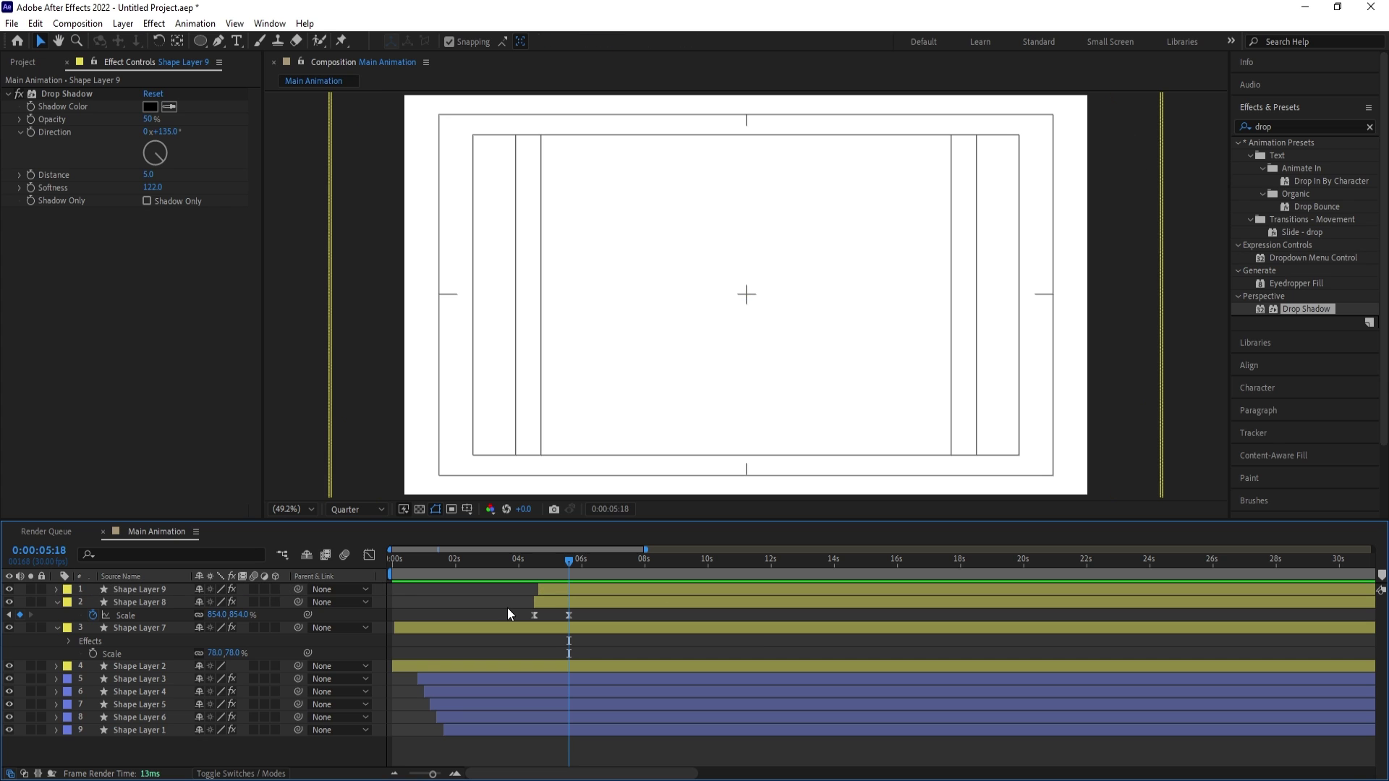
key(u)
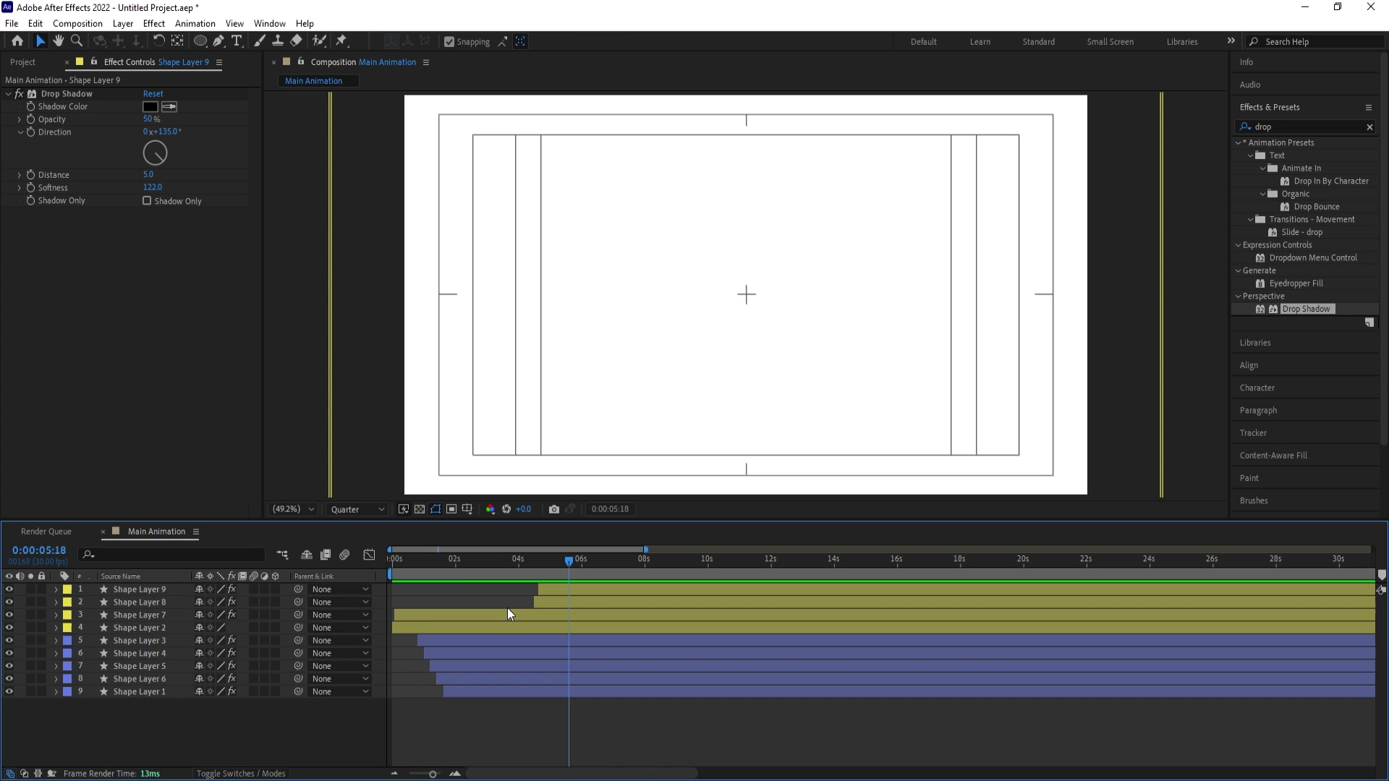
mouse_move(483, 554)
mouse_down()
mouse_move(462, 558)
mouse_move(480, 565)
mouse_up()
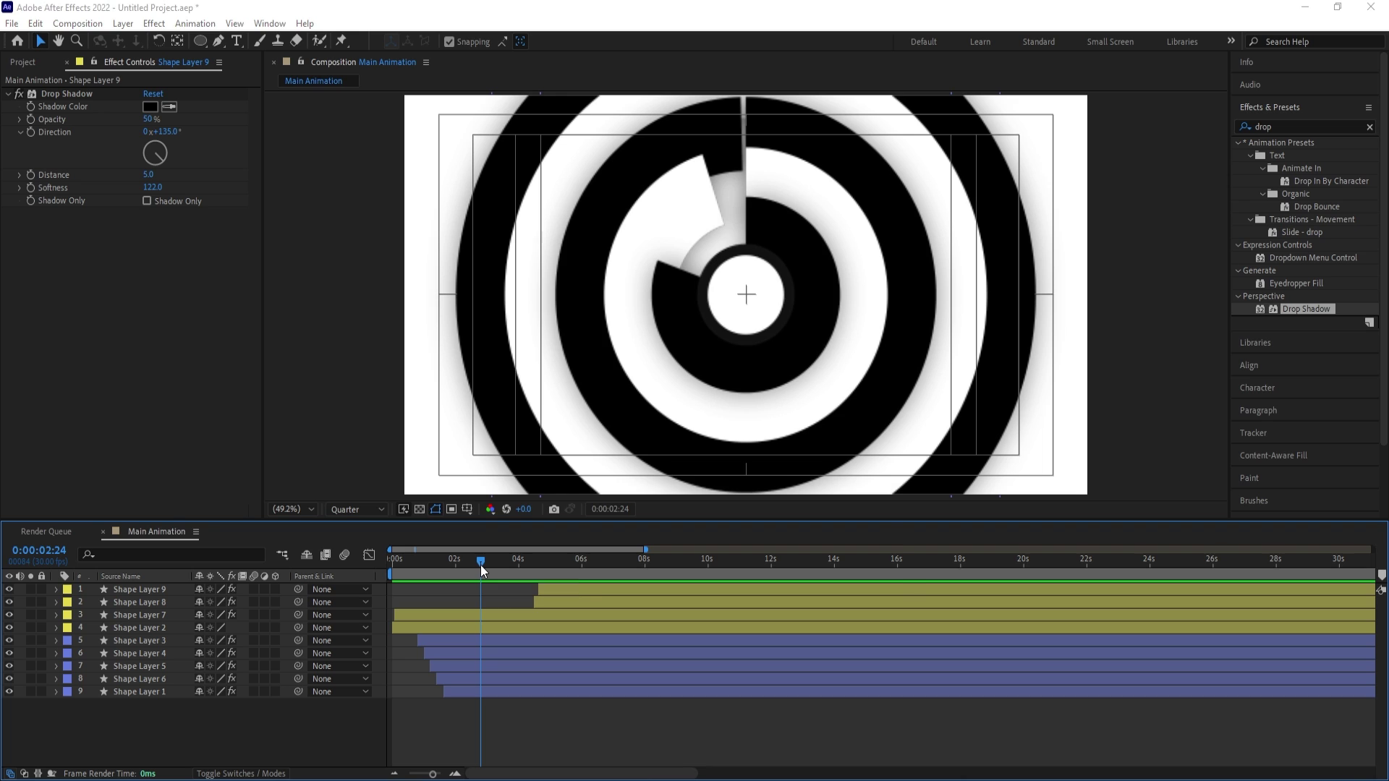
Create a 1920 x 1080 px, 30 fps composition named Line animation with a duration of 0:02:00:26
key(ctrl+k)
text(Line)
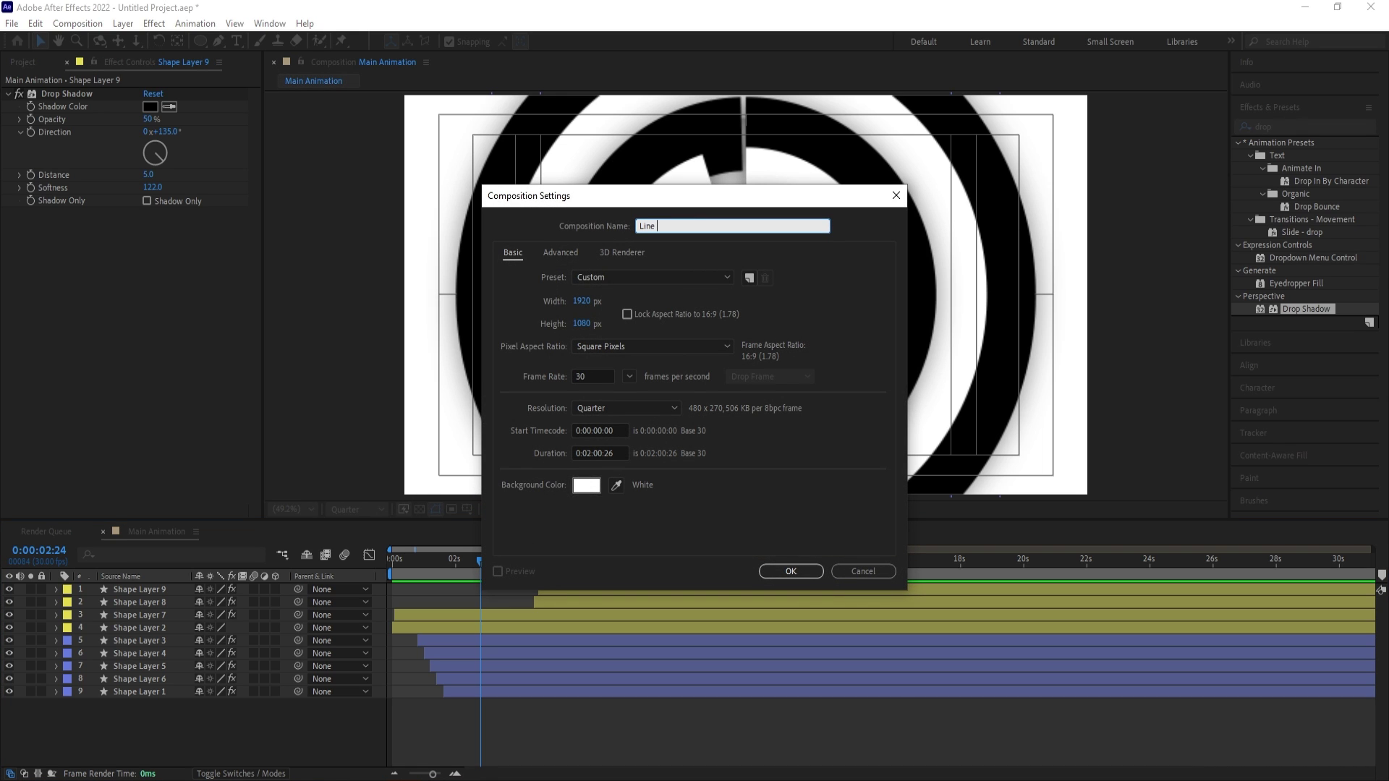
text( animation)
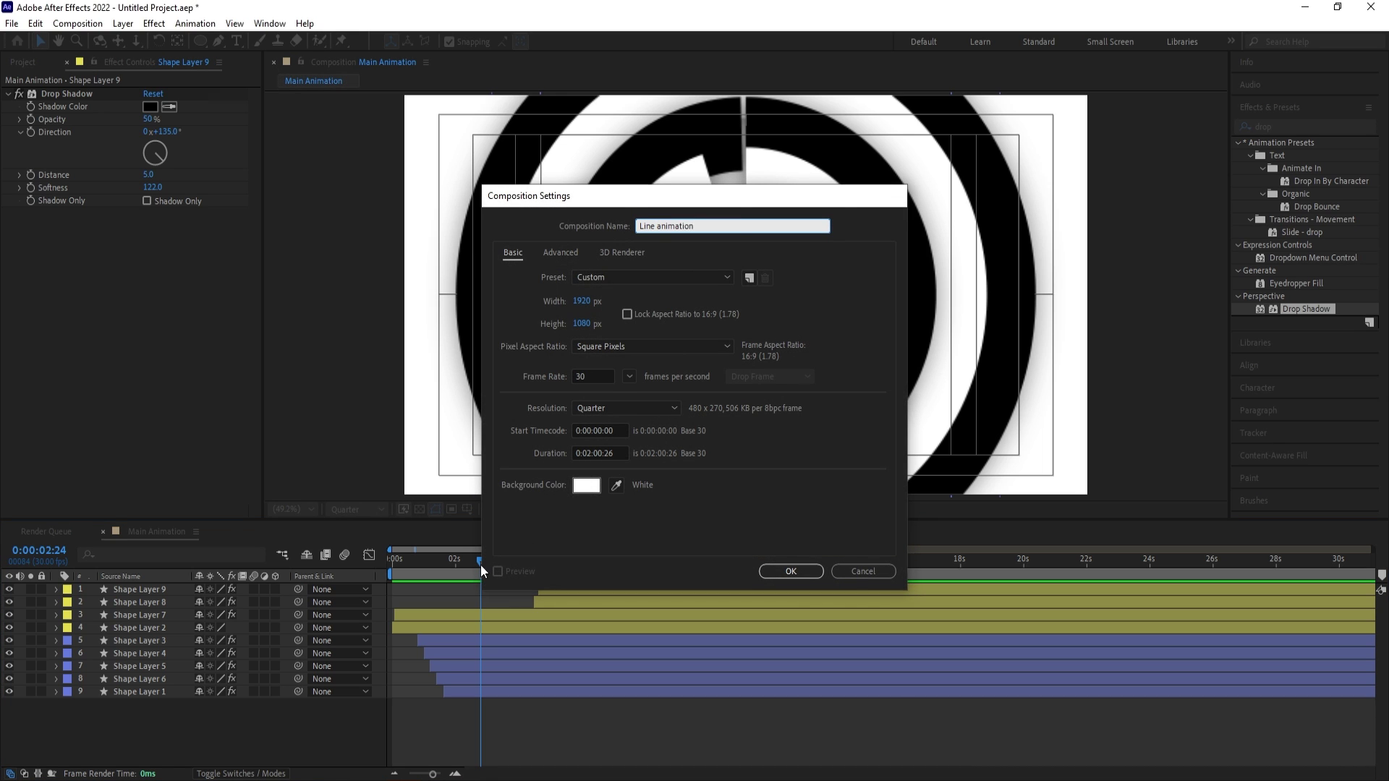
key(Return)
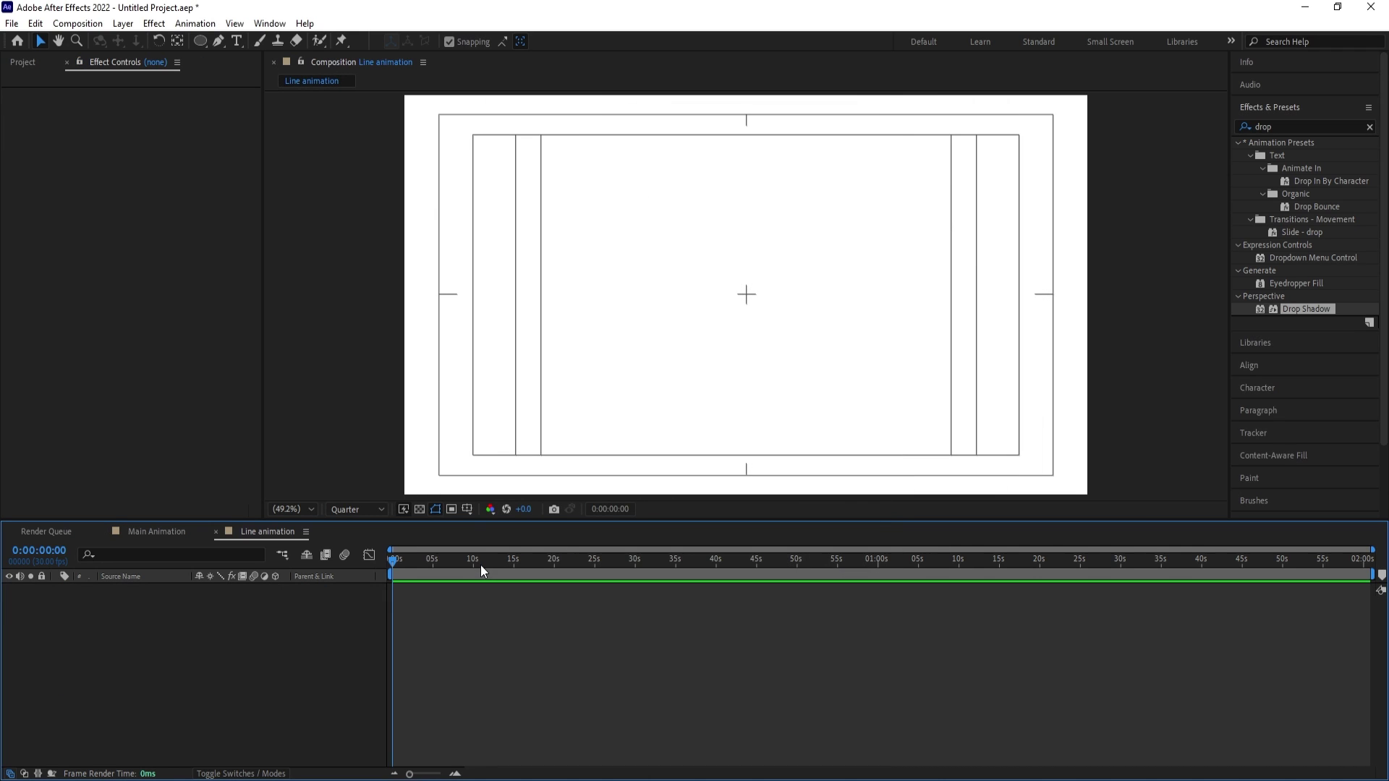
Draw a straight vertical line with the Pen tool from the composition's centre up to near its top edge
click(221, 41)
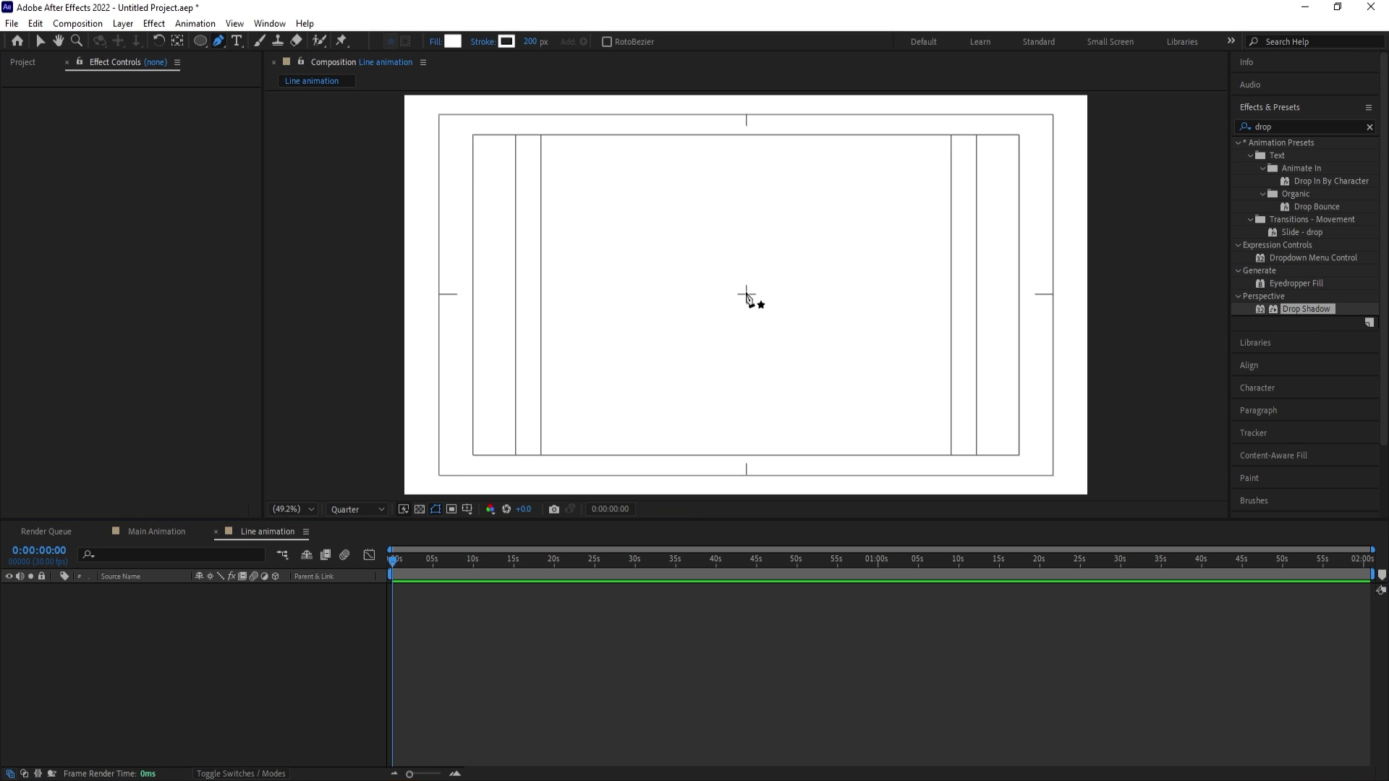
click(746, 293)
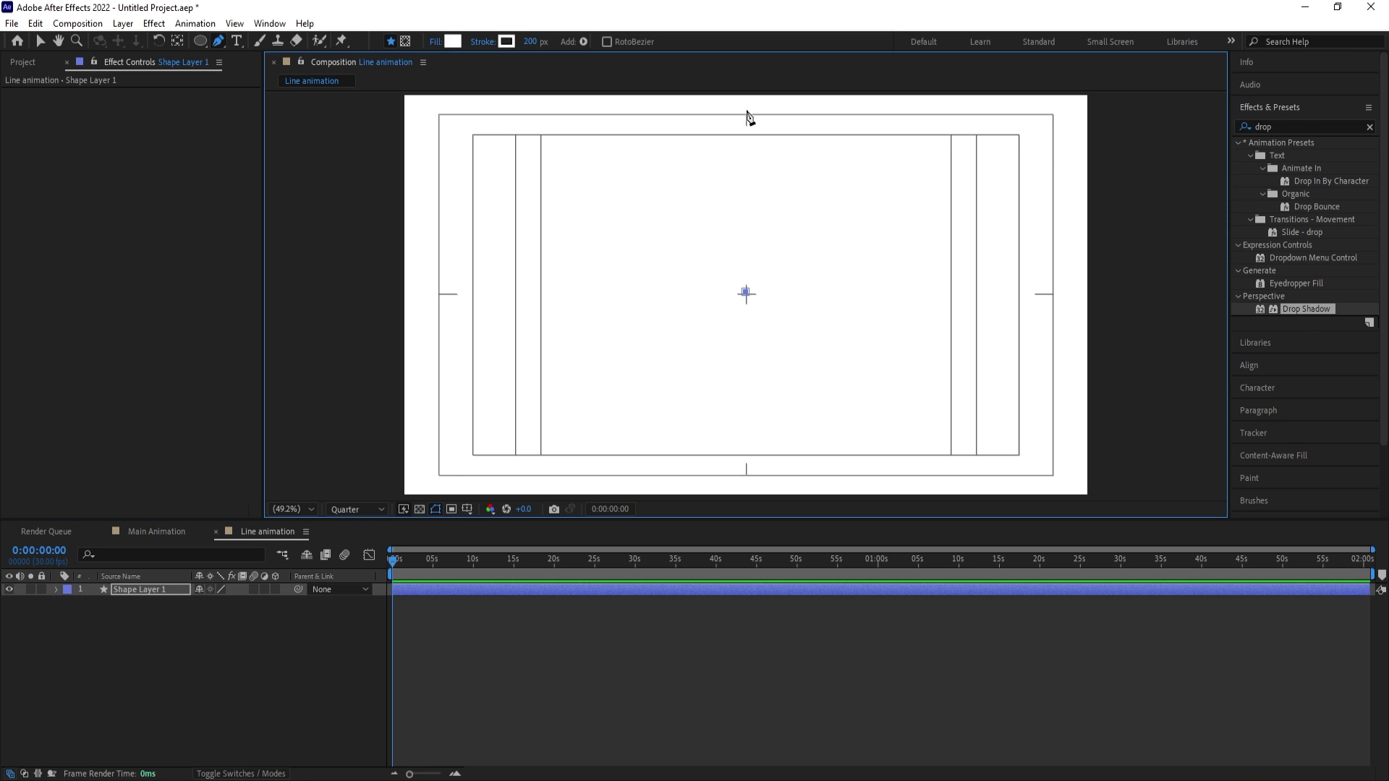
click(746, 109)
Give the line a black stroke 10 px wide and set its fill to None
click(506, 41)
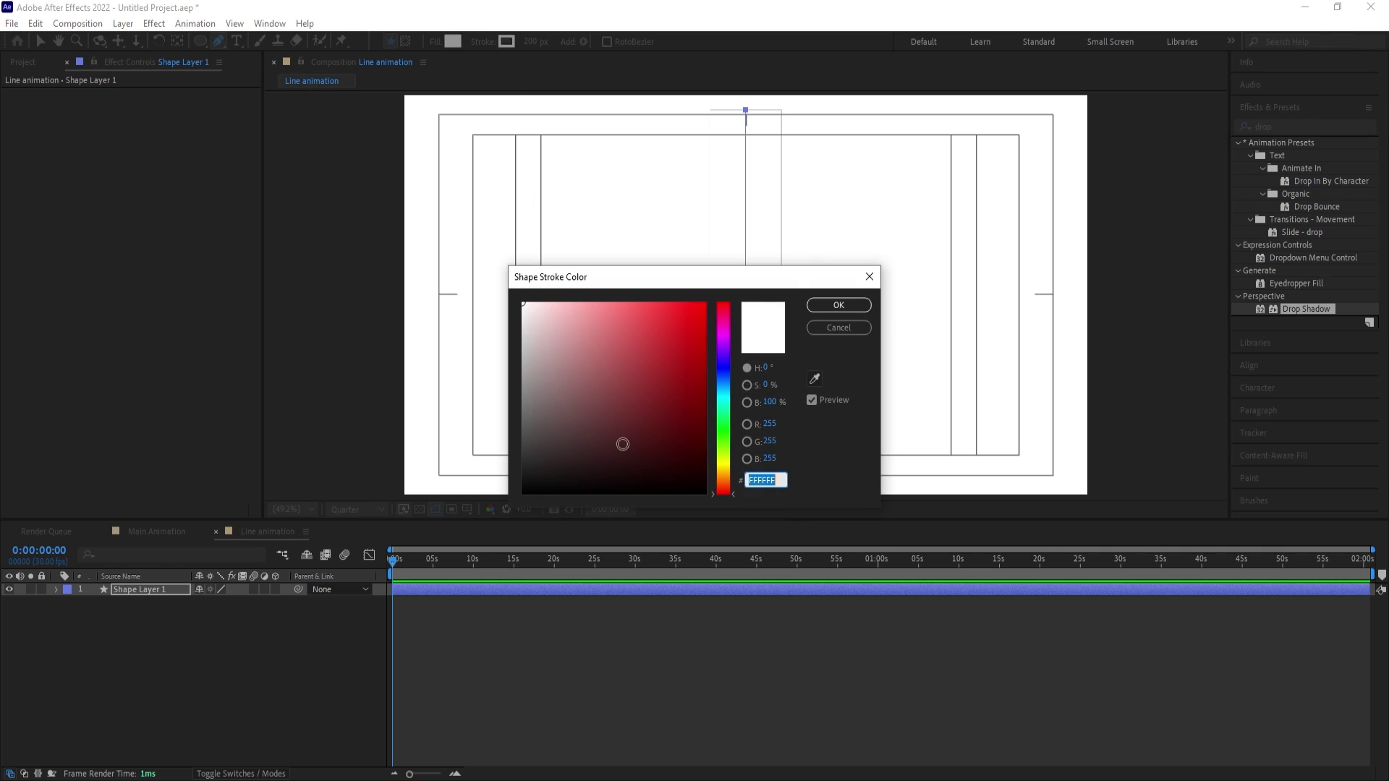
drag(623, 443, 480, 604)
key(Return)
drag(529, 45, 463, 45)
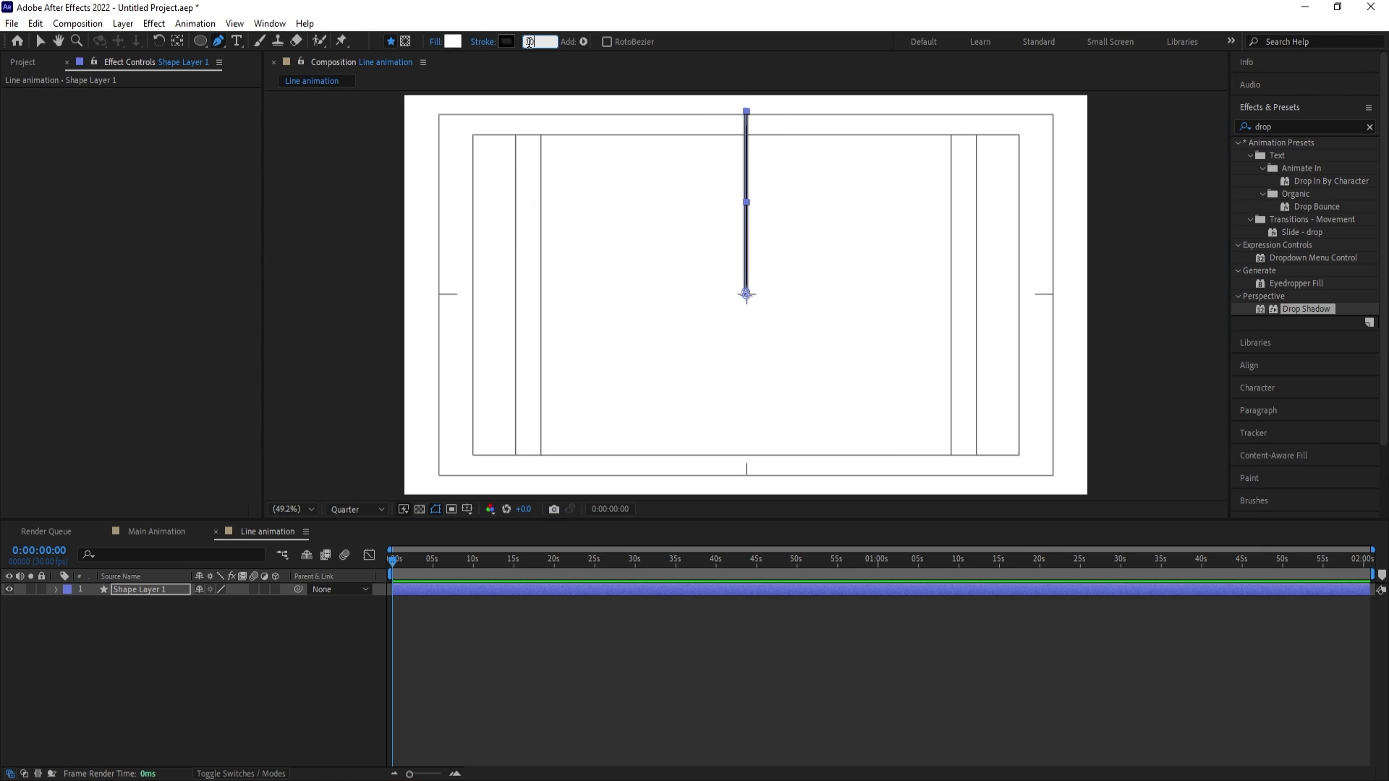
click(436, 44)
click(622, 355)
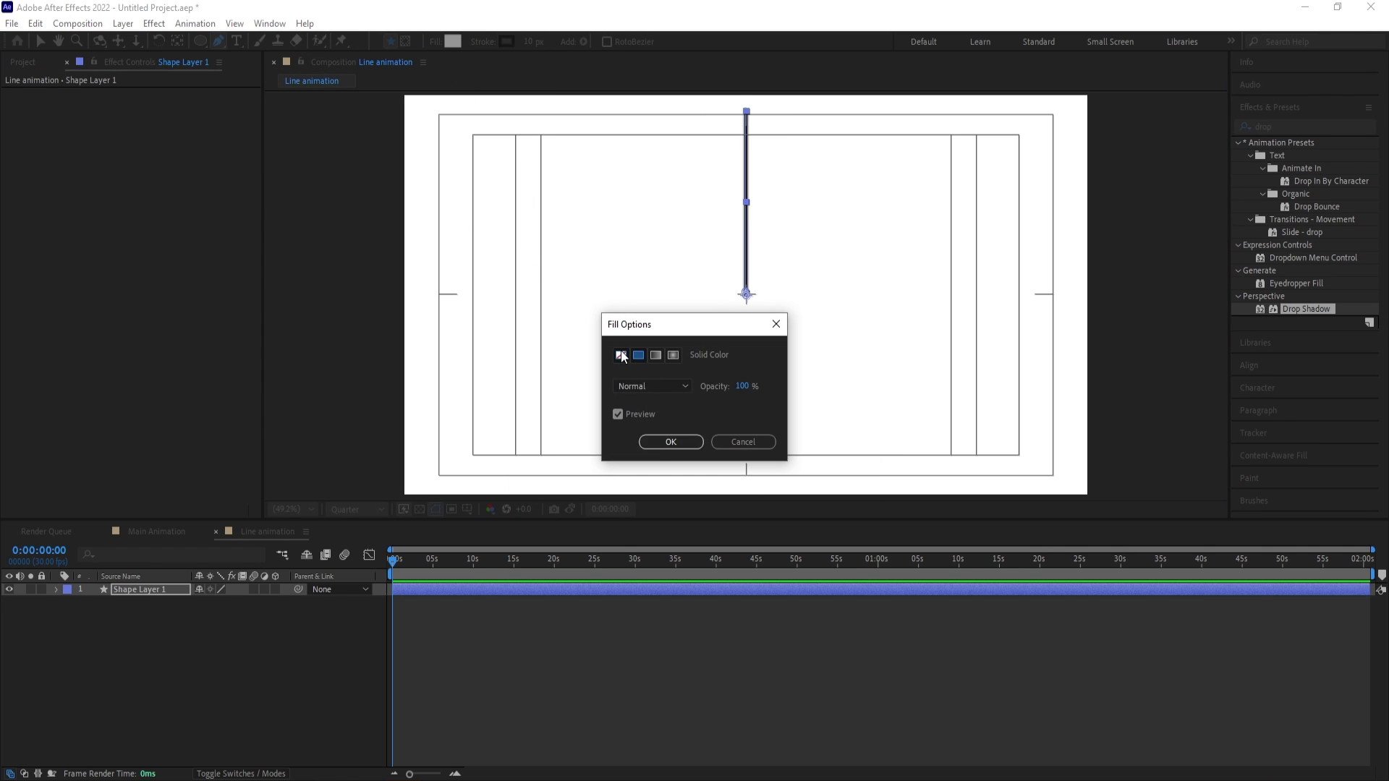
click(661, 441)
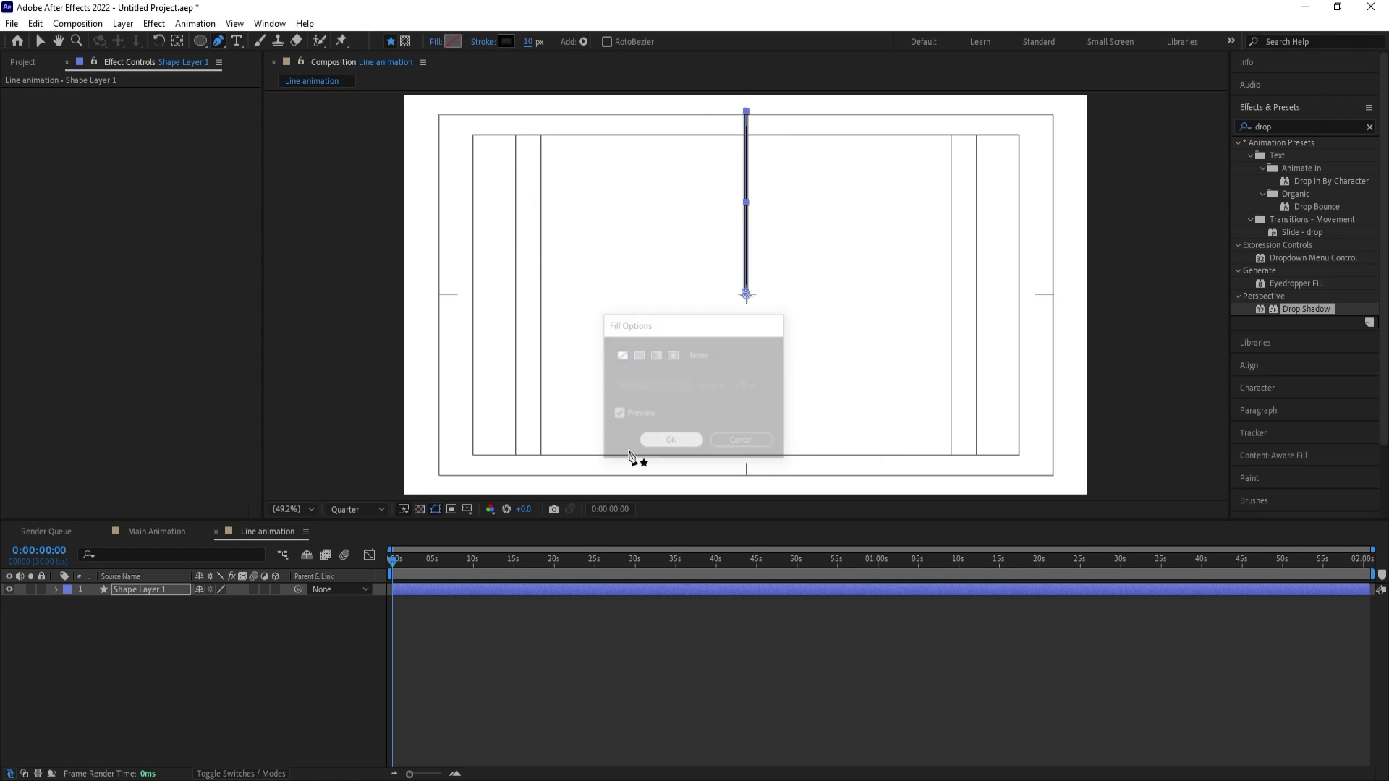
Add Trim Paths to the line's shape and expand its properties
click(55, 589)
click(283, 602)
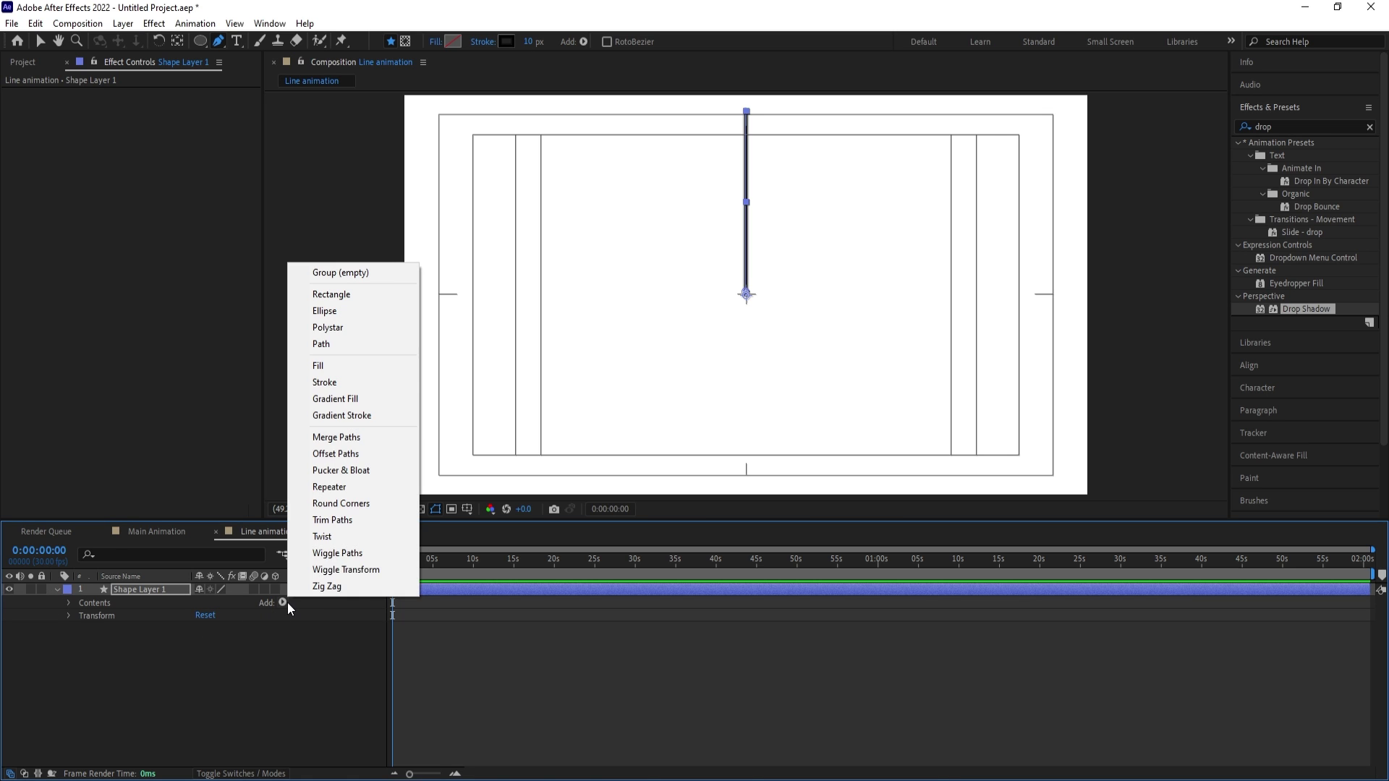
click(336, 532)
click(94, 641)
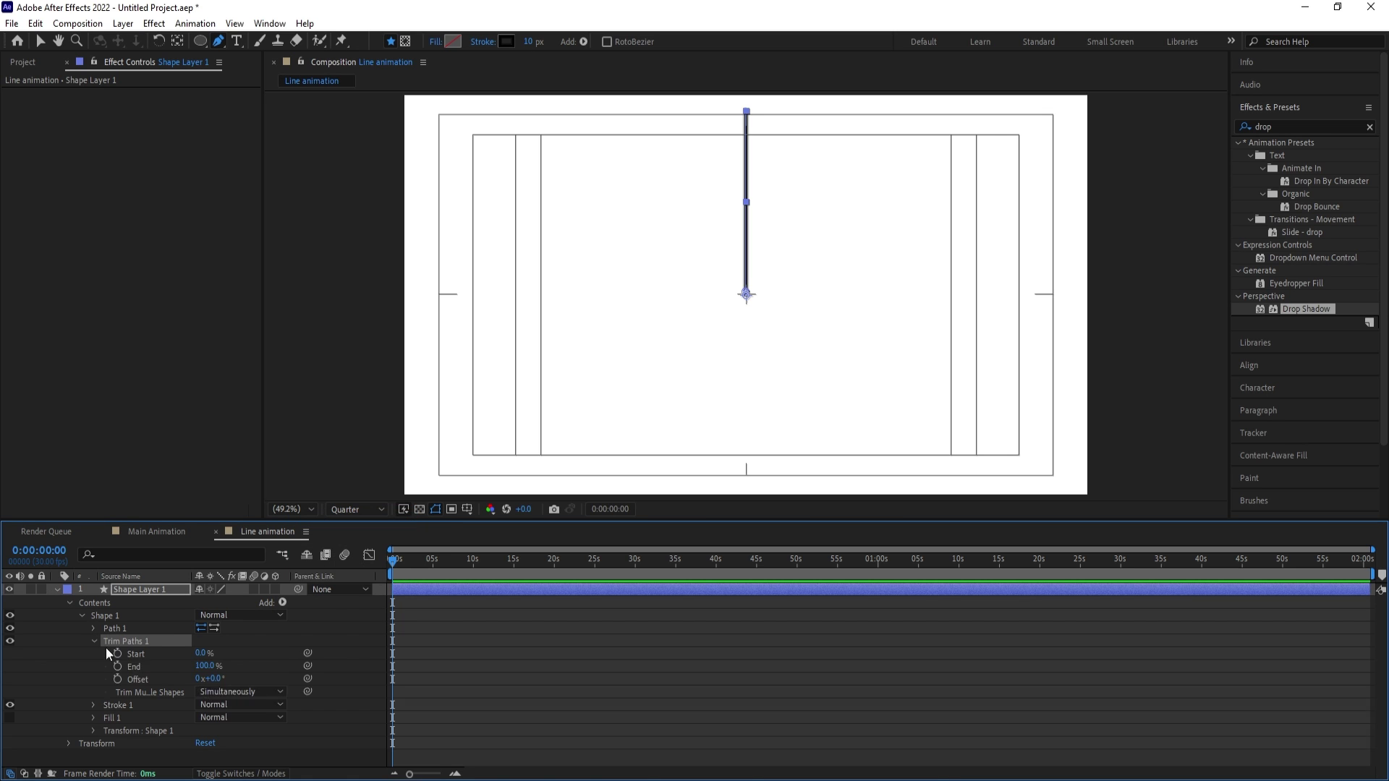
Set the Trim Paths End to 0% and keyframe both Start and End at 0:00:00:00
click(206, 666)
text(0)
key(Return)
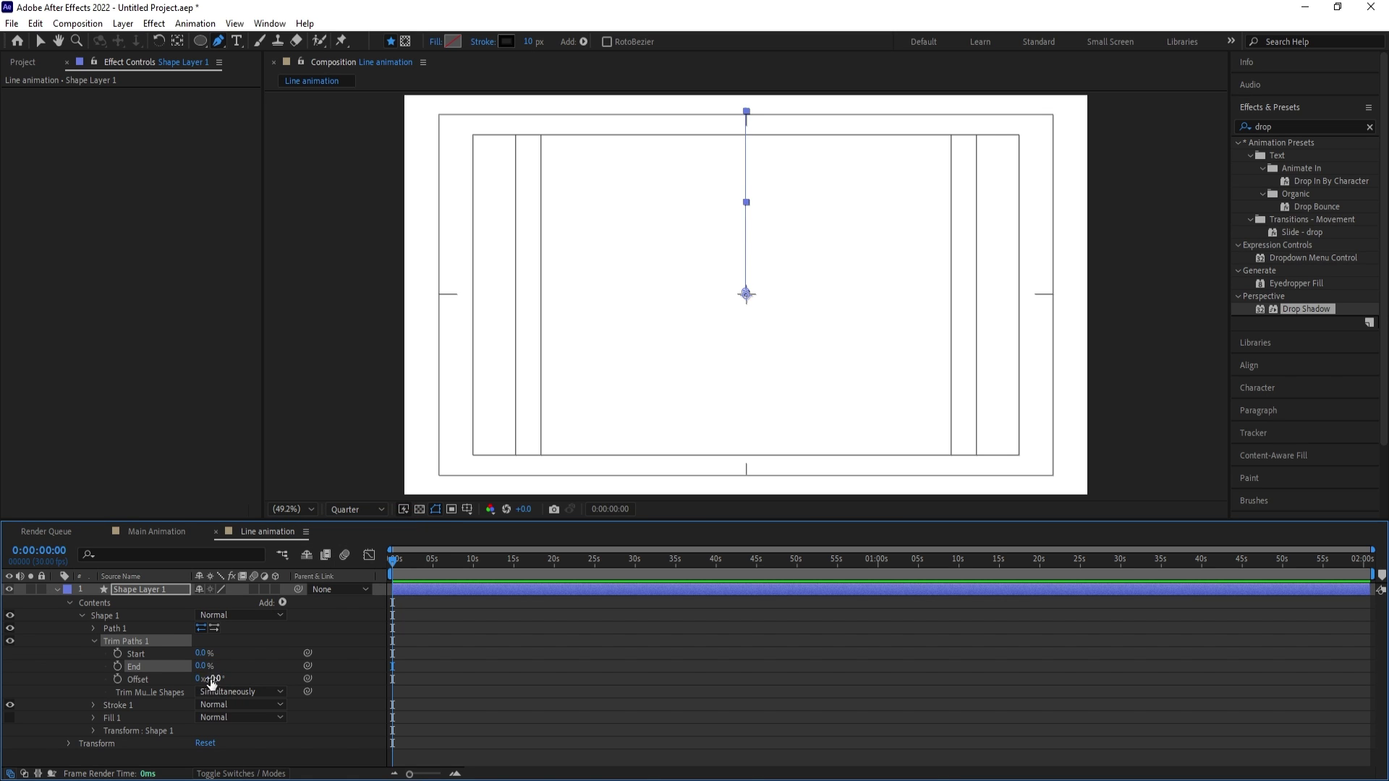
click(118, 664)
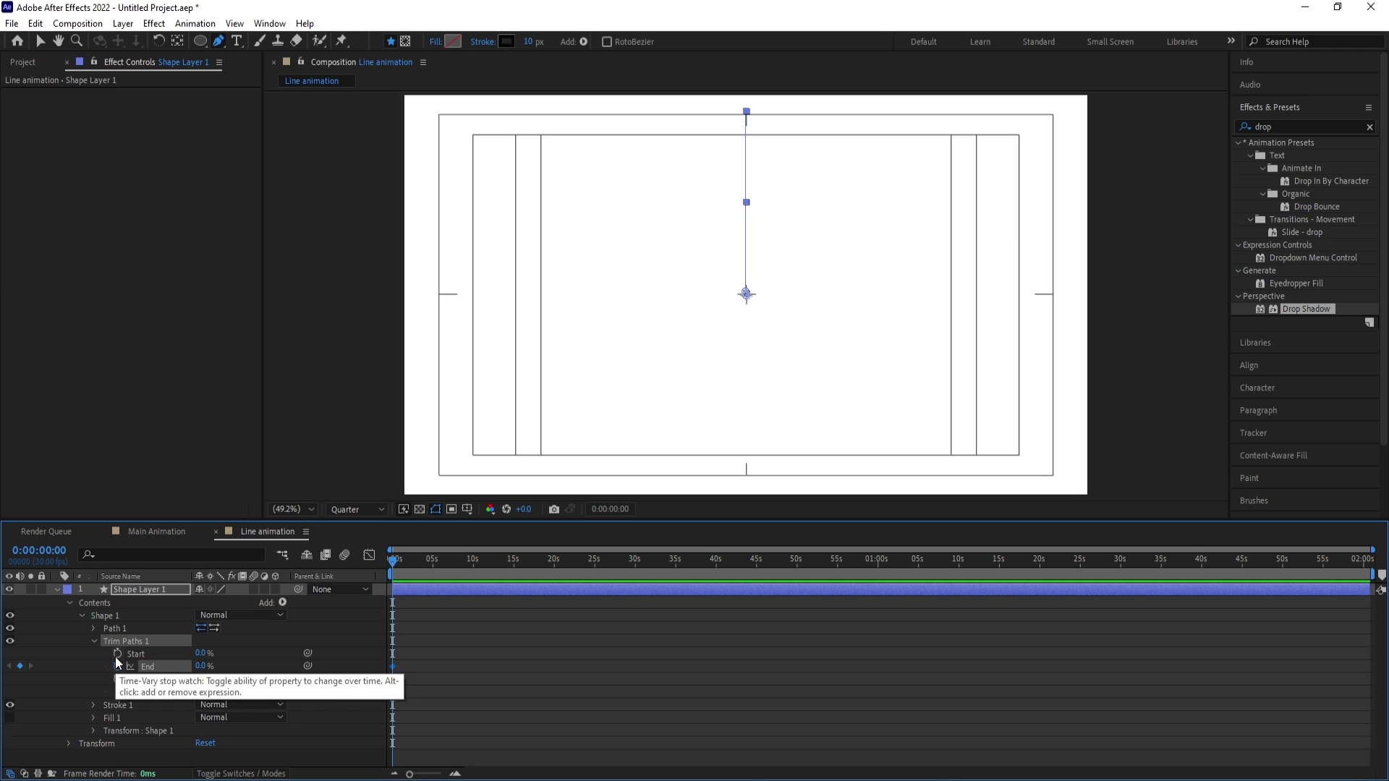
click(118, 653)
Keyframe the line's Trim Paths End and Start at 100% at 0:00:01:20
scroll(511, 615, up, 5)
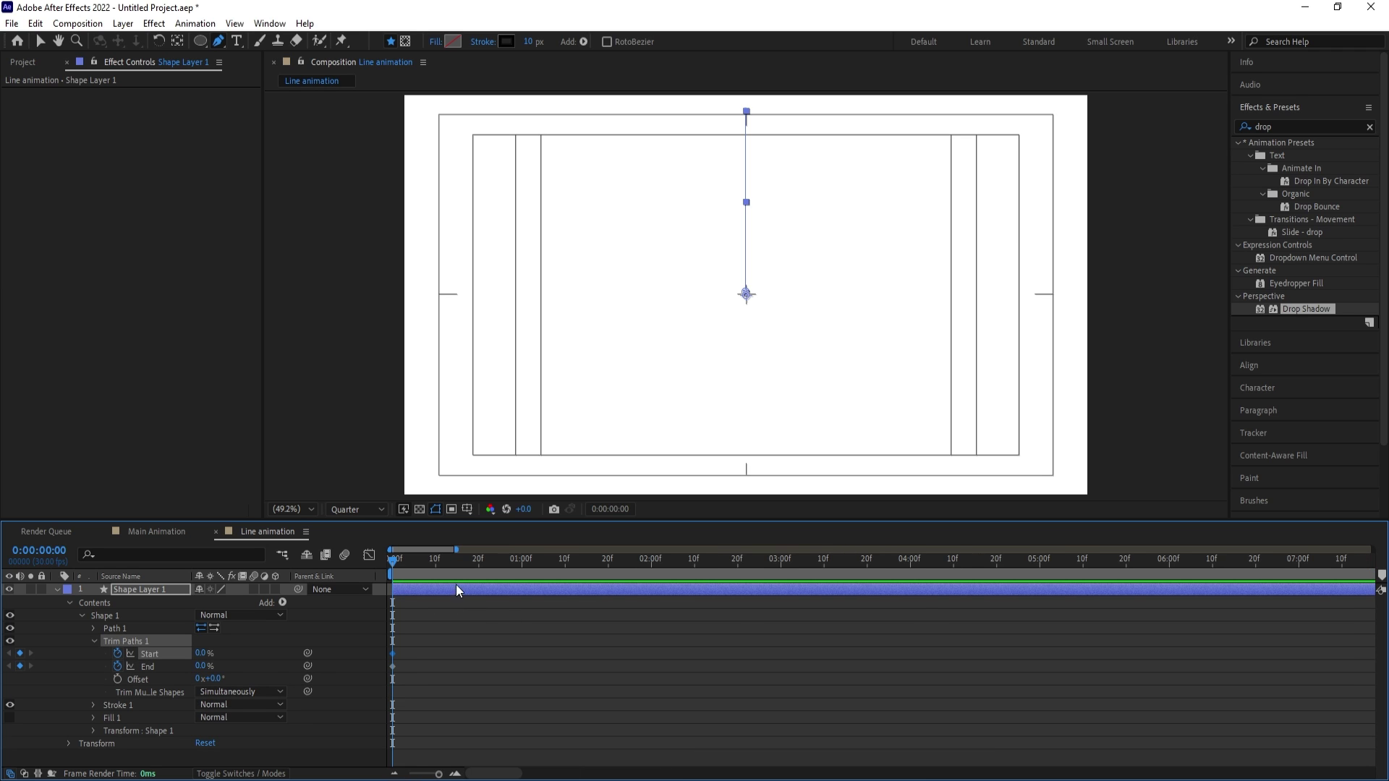
click(608, 568)
click(250, 653)
click(202, 665)
text(1)
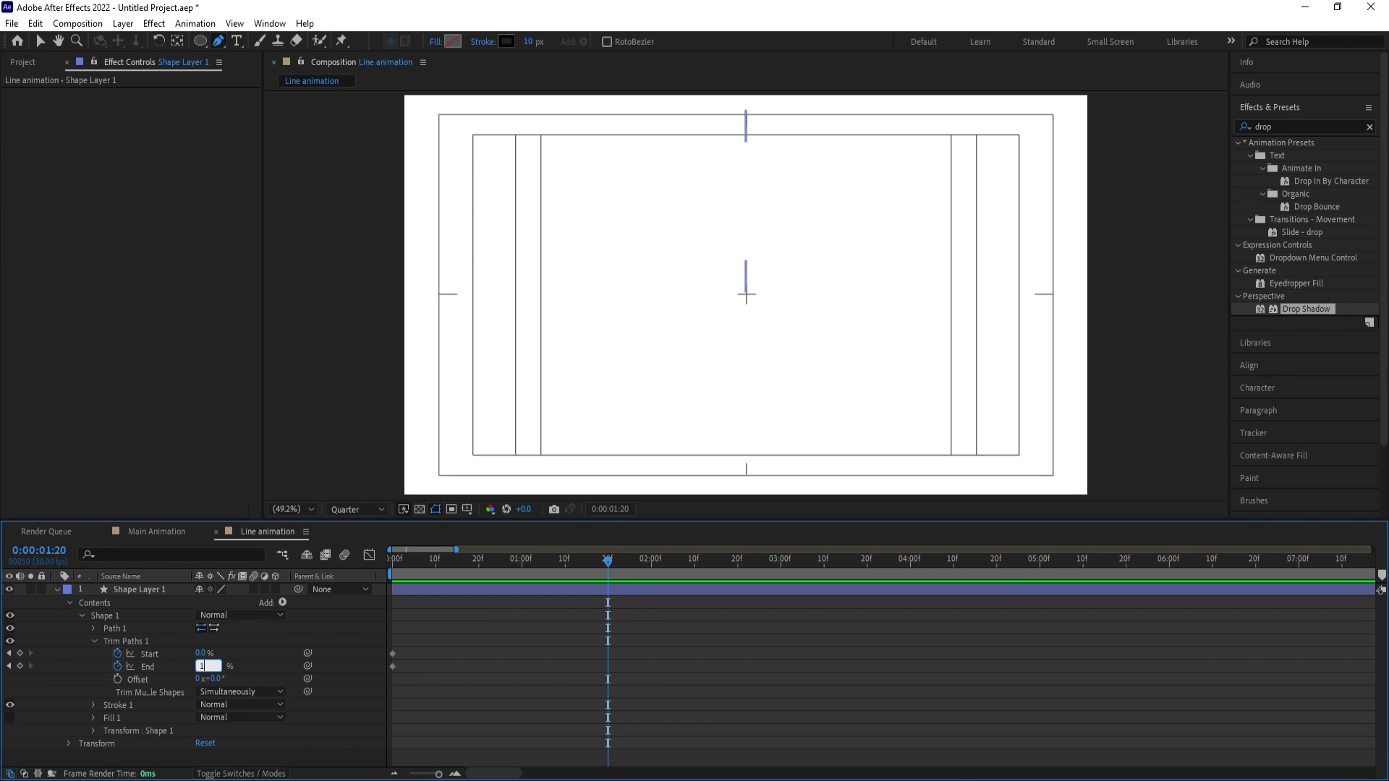
text(00)
key(Return)
click(202, 653)
text(41)
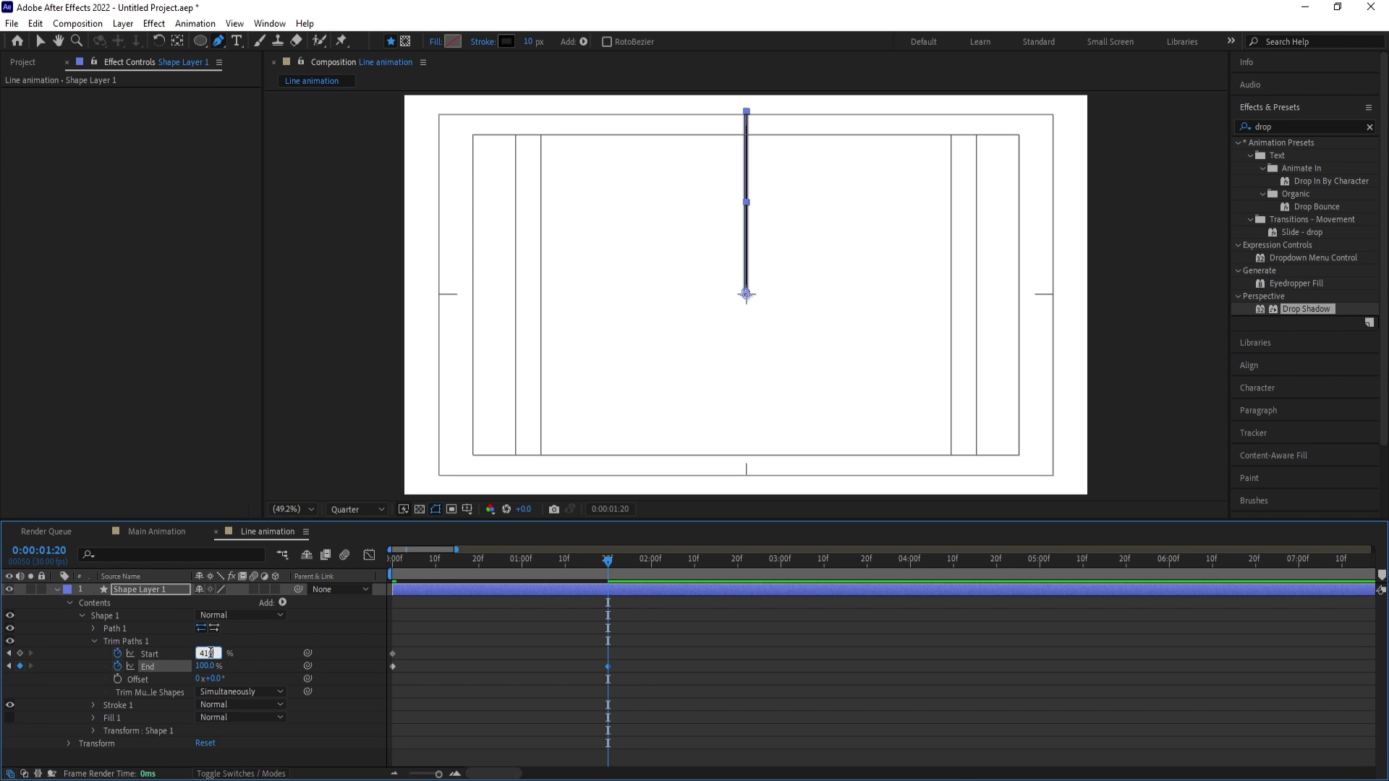
text(00)
key(Return)
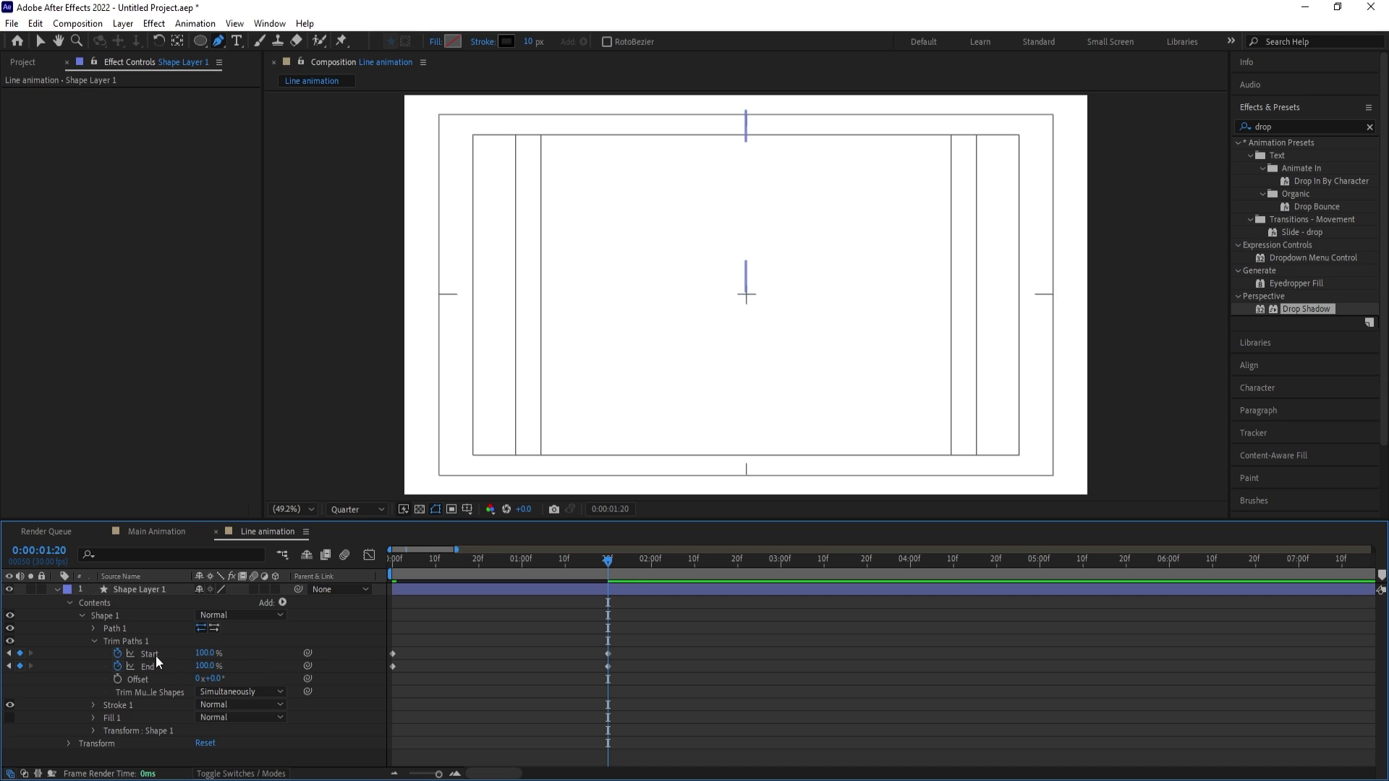
Delay the Start keyframes by about 24 frames and compress all four Trim Paths keyframes to finish at 0:00:01:20
click(155, 656)
drag(390, 654, 451, 658)
key(Home)
key(space)
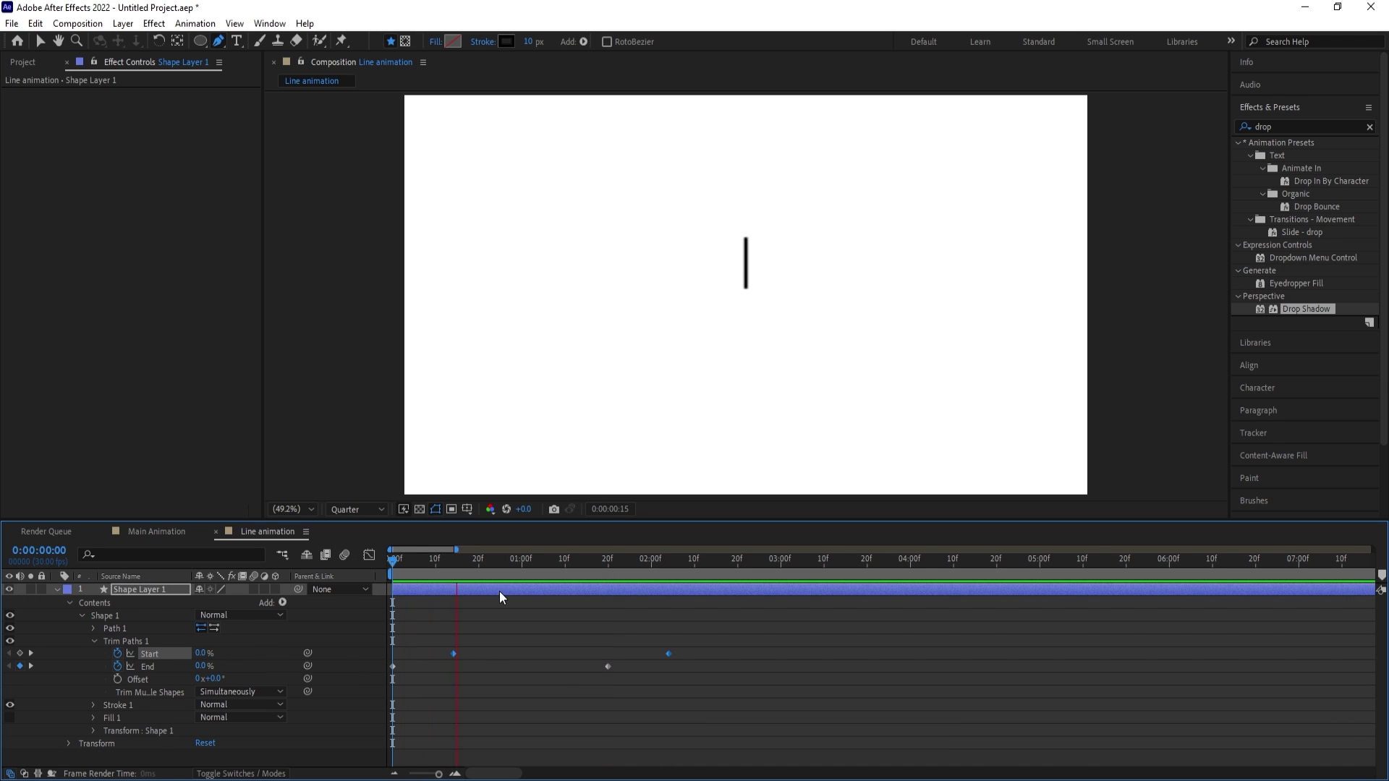
key(space)
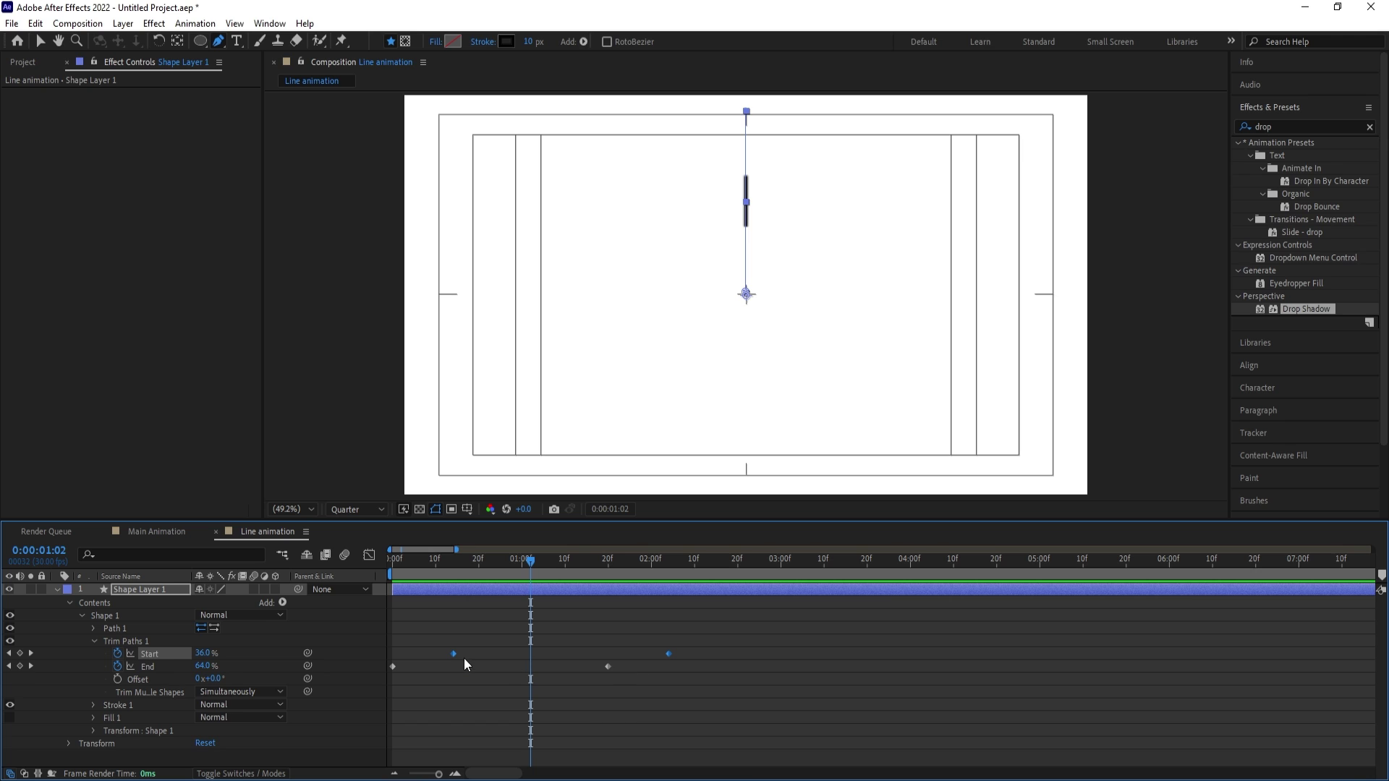
drag(453, 652, 496, 654)
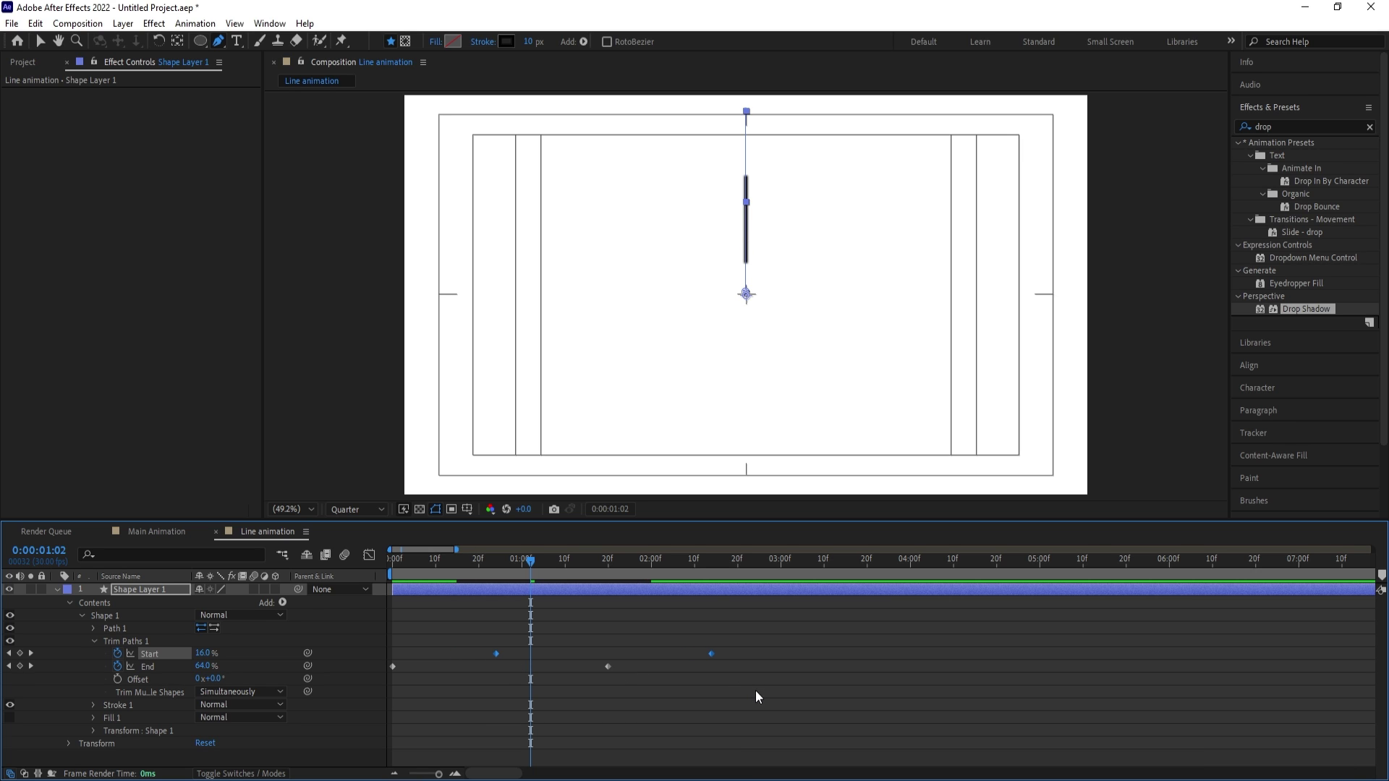
drag(756, 696, 366, 624)
drag(709, 652, 608, 650)
Ease all Start and End keyframes in the speed graph with steep mid-move peaks and preview the line
click(369, 555)
drag(644, 744, 391, 585)
drag(583, 728, 554, 727)
drag(418, 732, 441, 728)
drag(426, 566, 375, 566)
key(space)
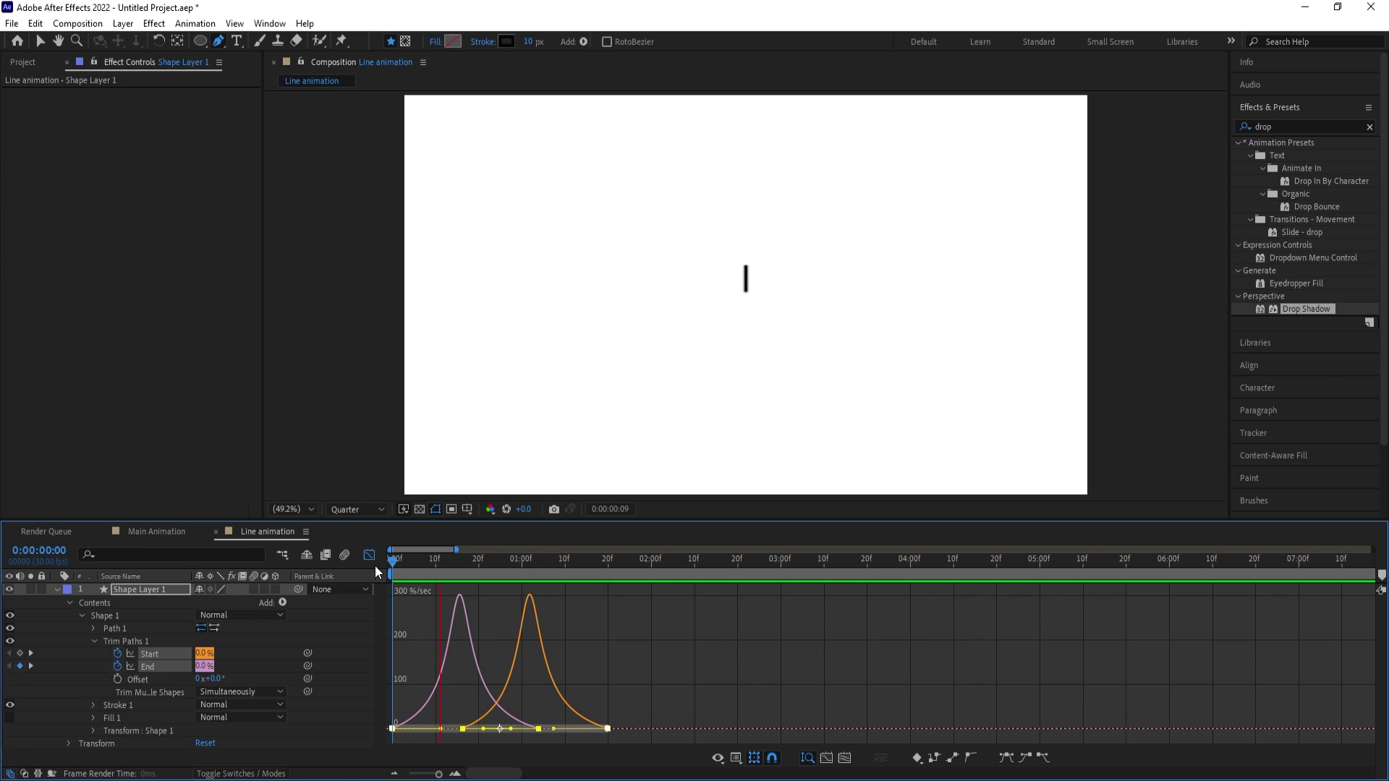
key(space)
click(369, 555)
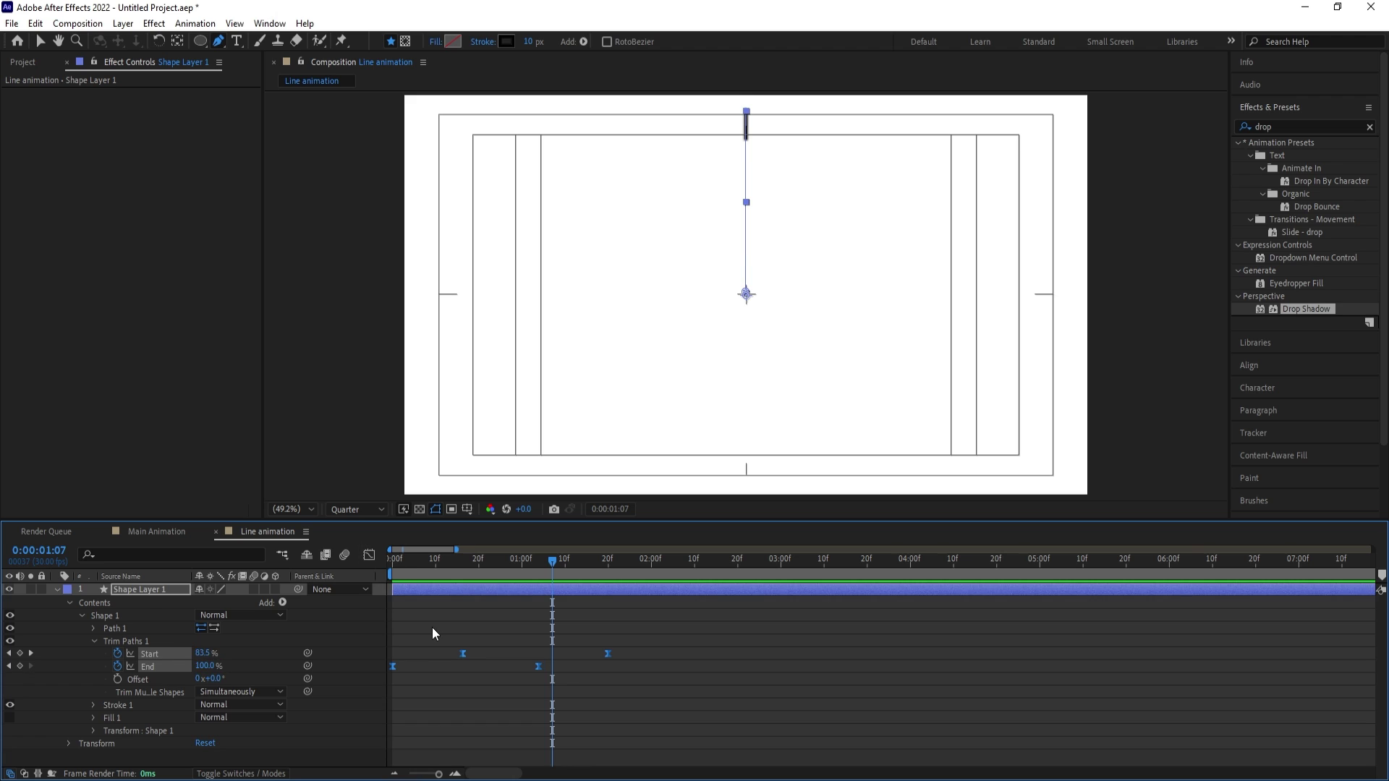
Duplicate the animated line layer and set the copy's Rotation to 90°
click(430, 622)
key(v)
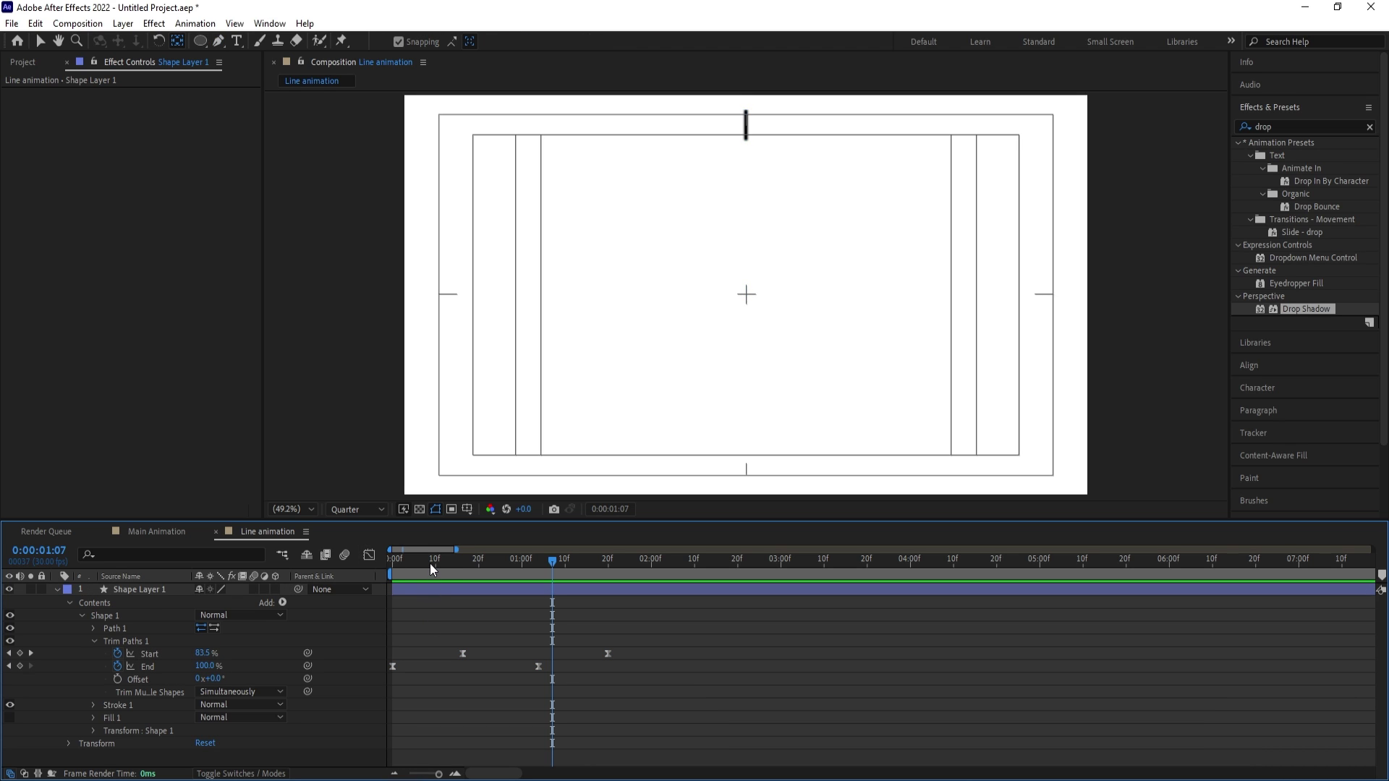
drag(418, 563, 452, 564)
key(u)
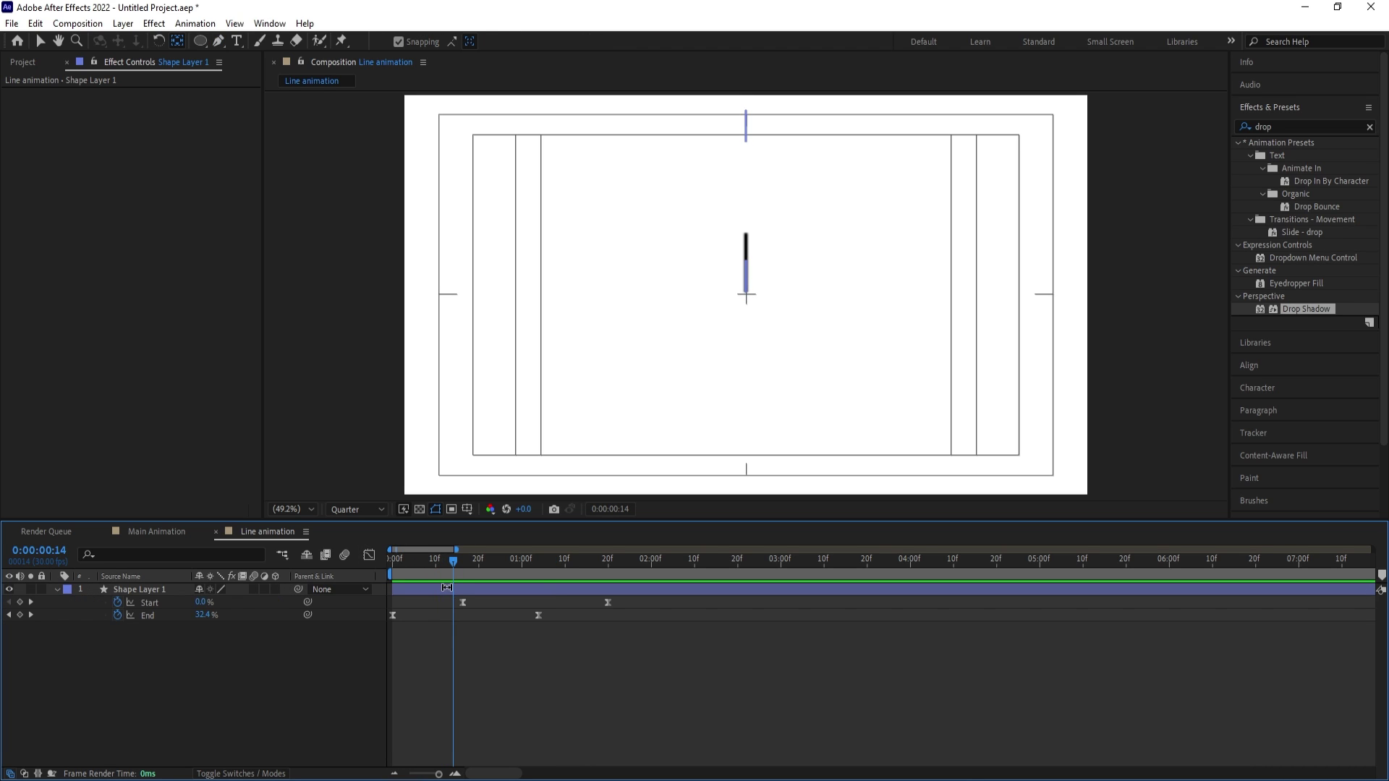
click(442, 588)
key(ctrl+d)
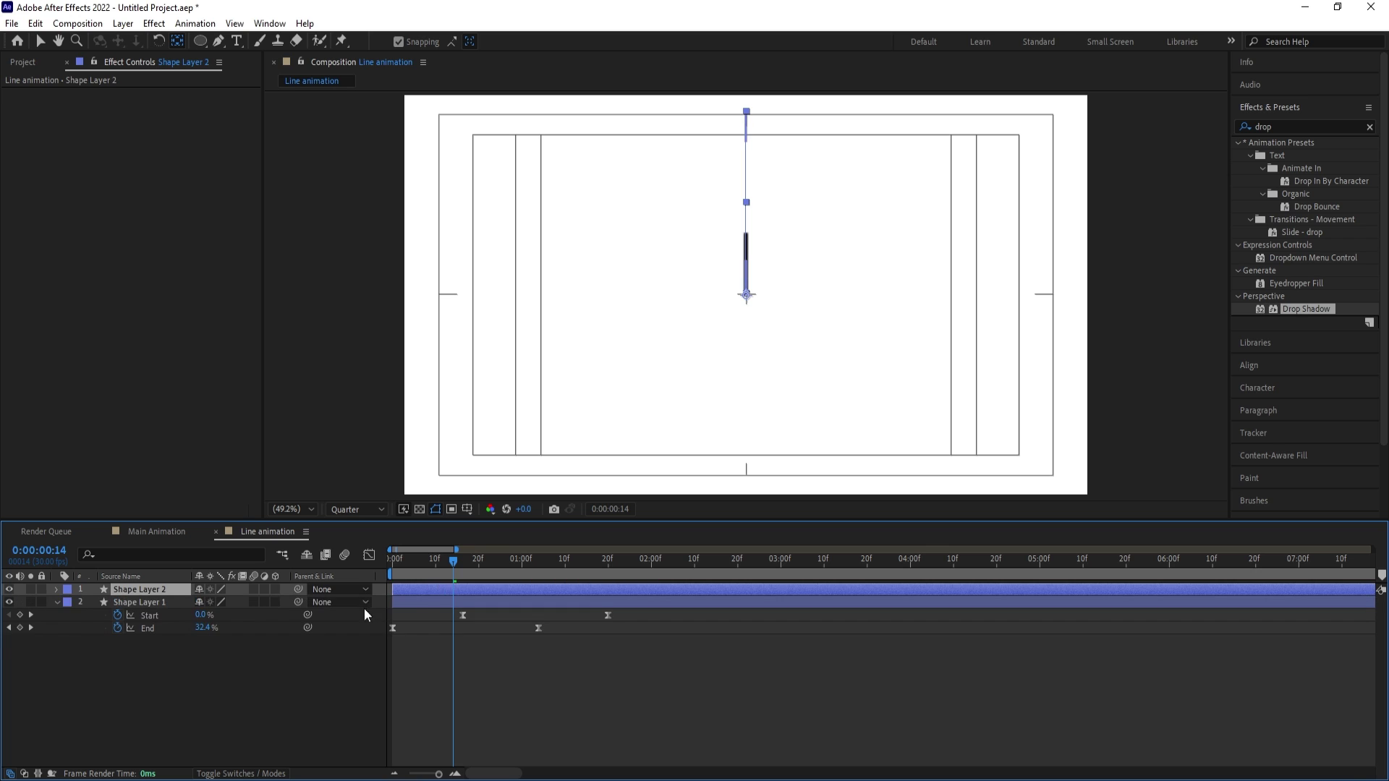
key(r)
click(215, 603)
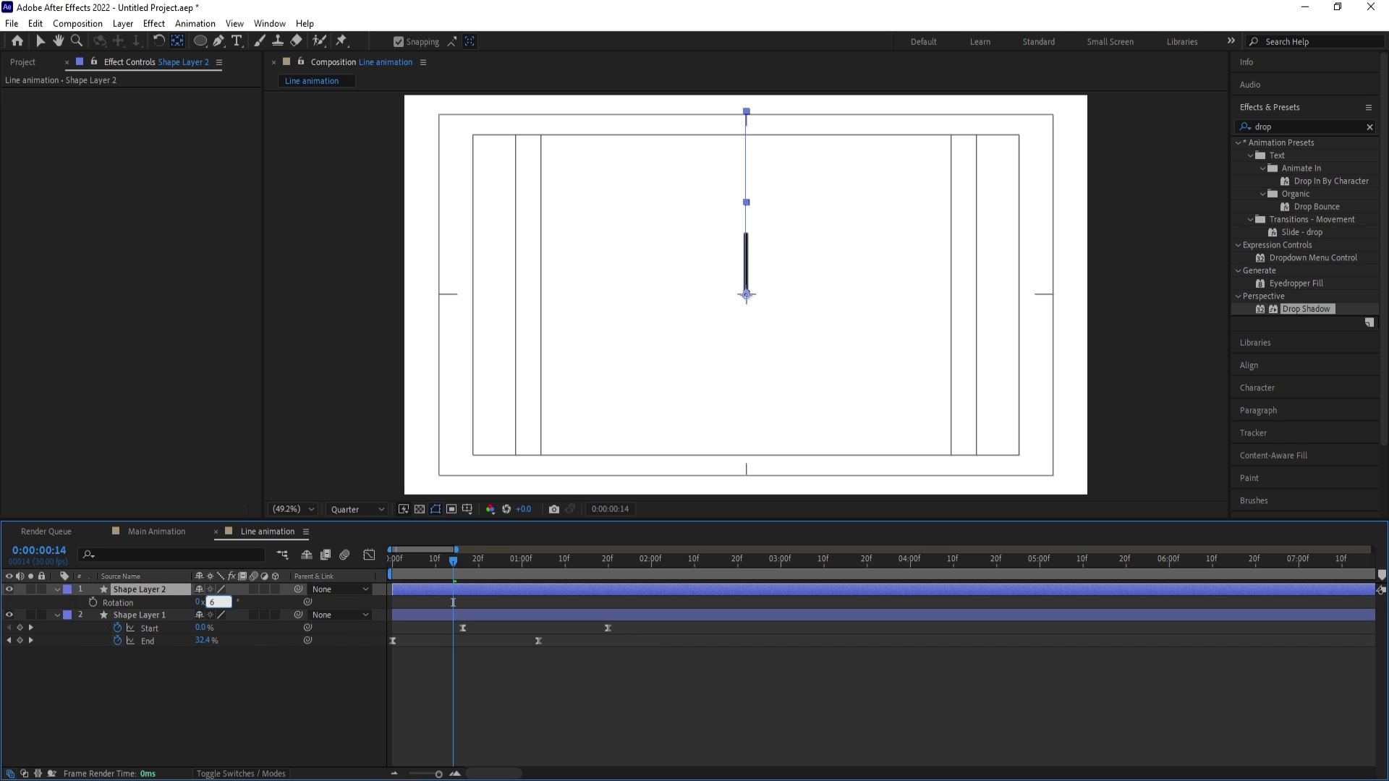
text(90)
key(Return)
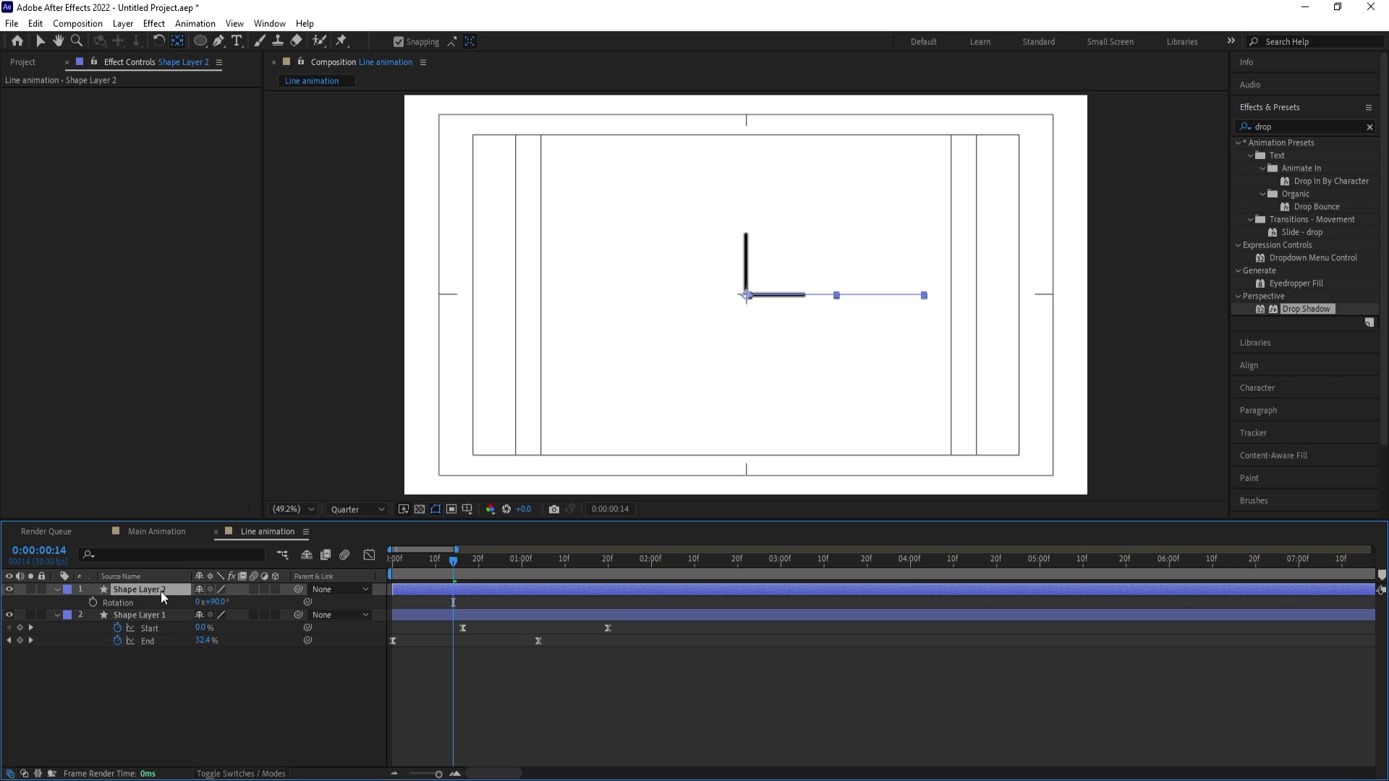
Duplicate the line twice more, setting the copies' Rotation to 180° and 270°, and preview the four-way burst
key(ctrl+d)
click(215, 604)
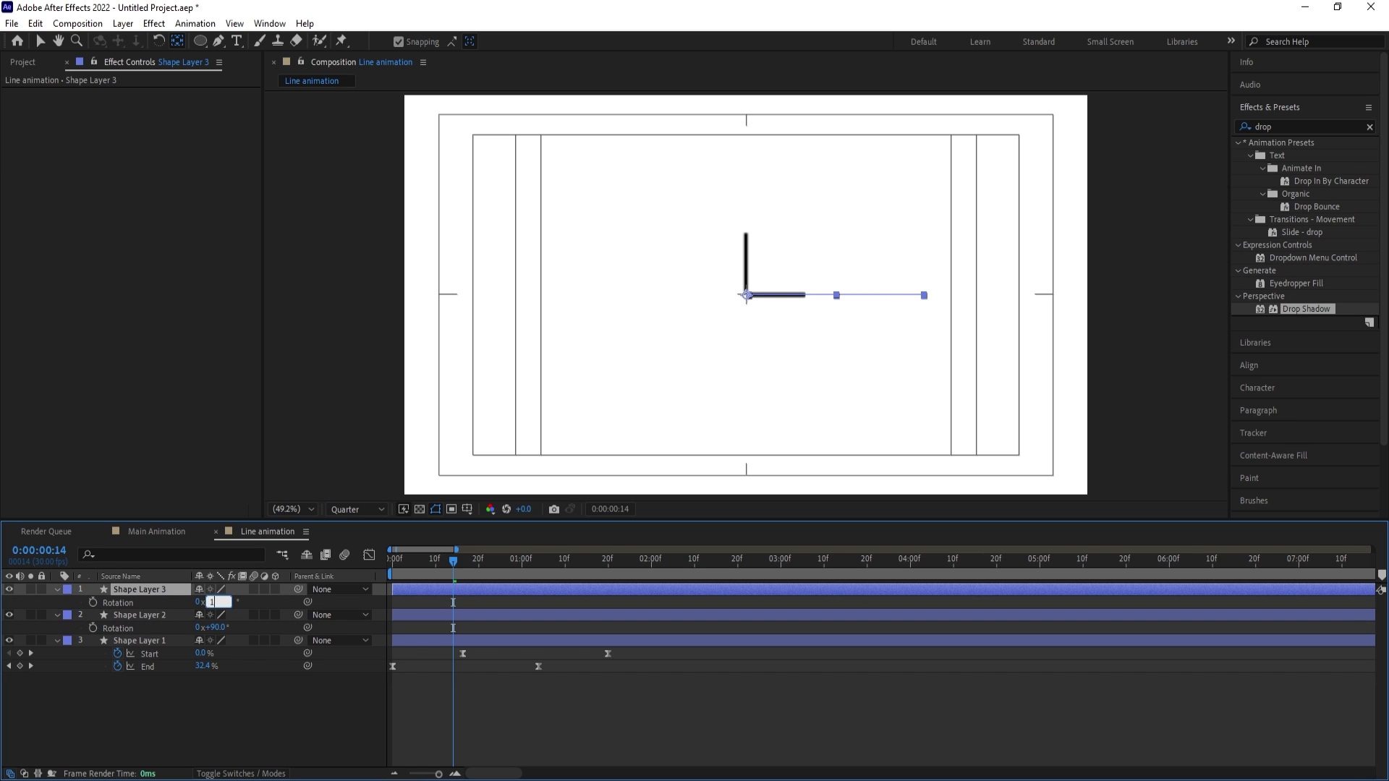
key(Return)
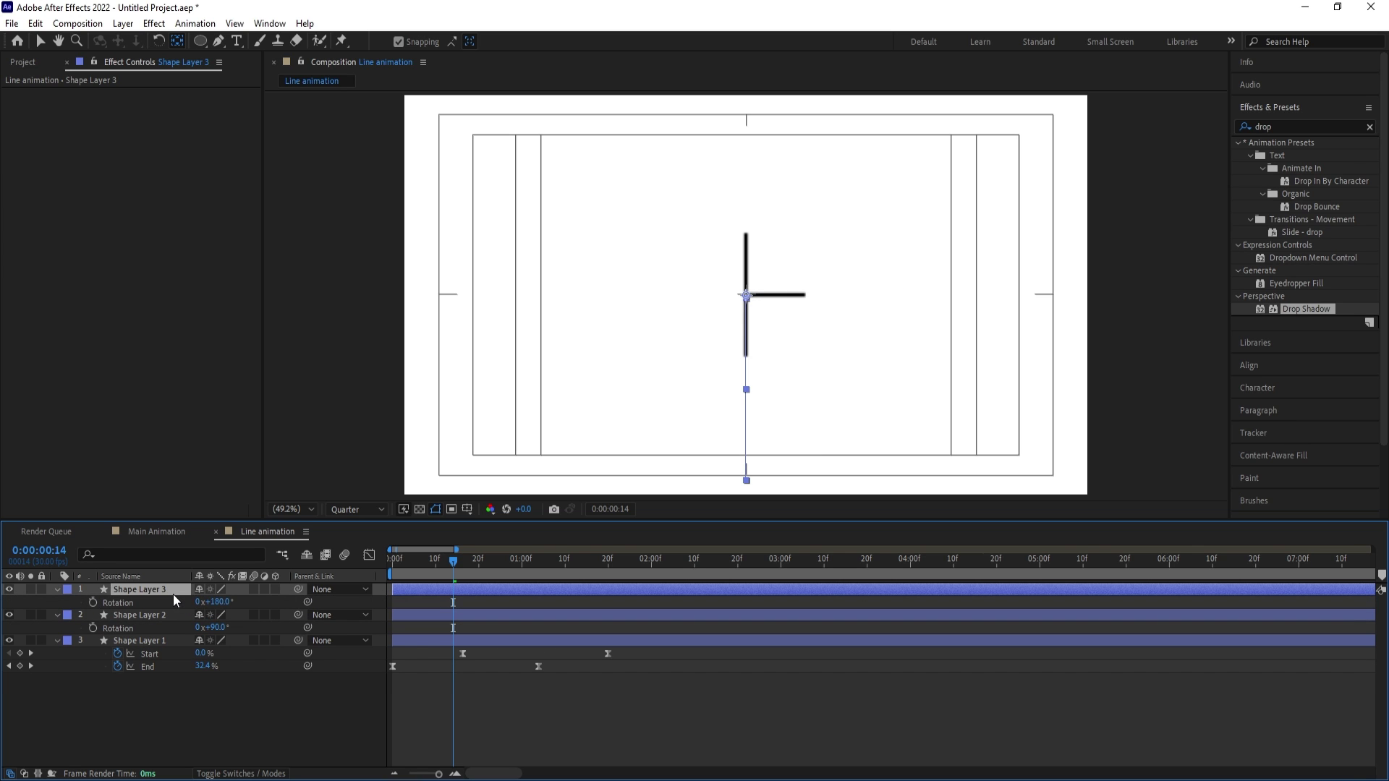
key(ctrl+d)
click(217, 603)
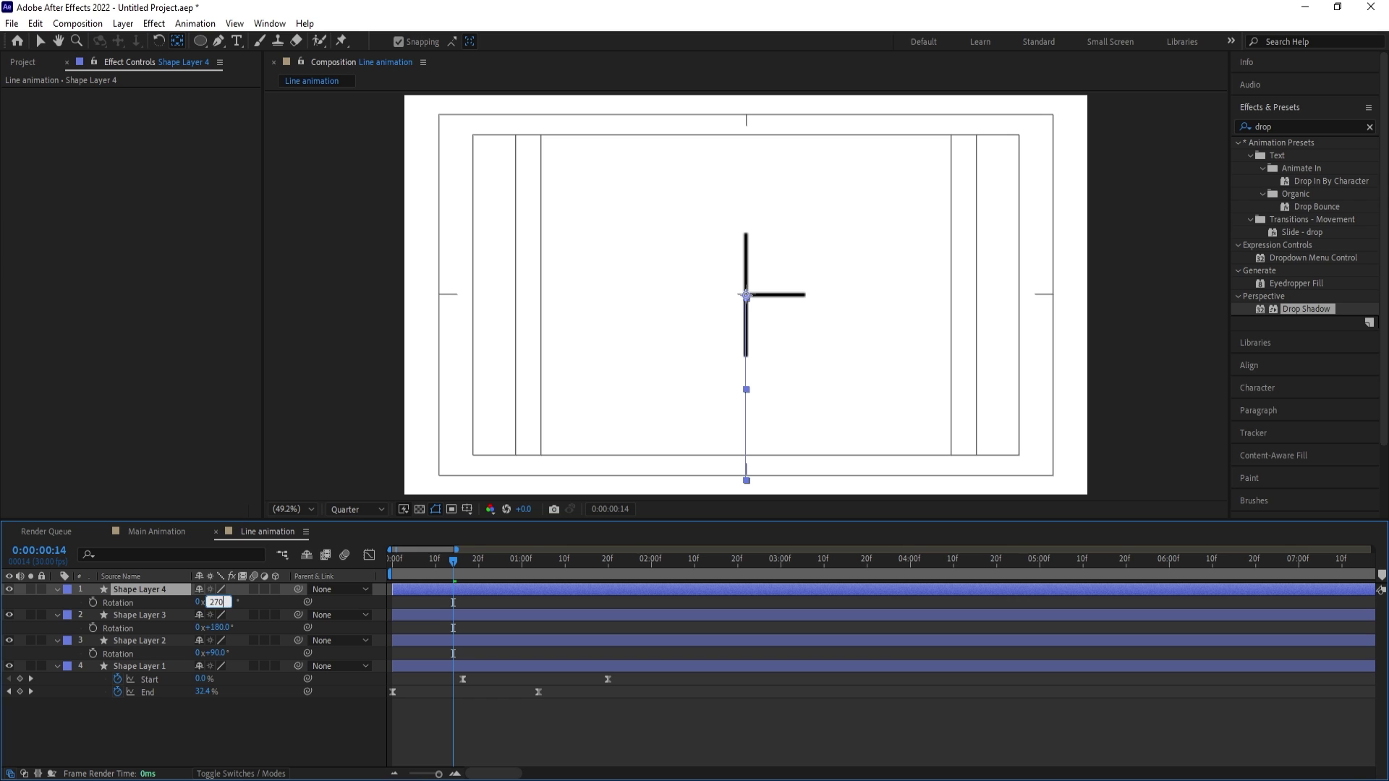
text(270)
key(Return)
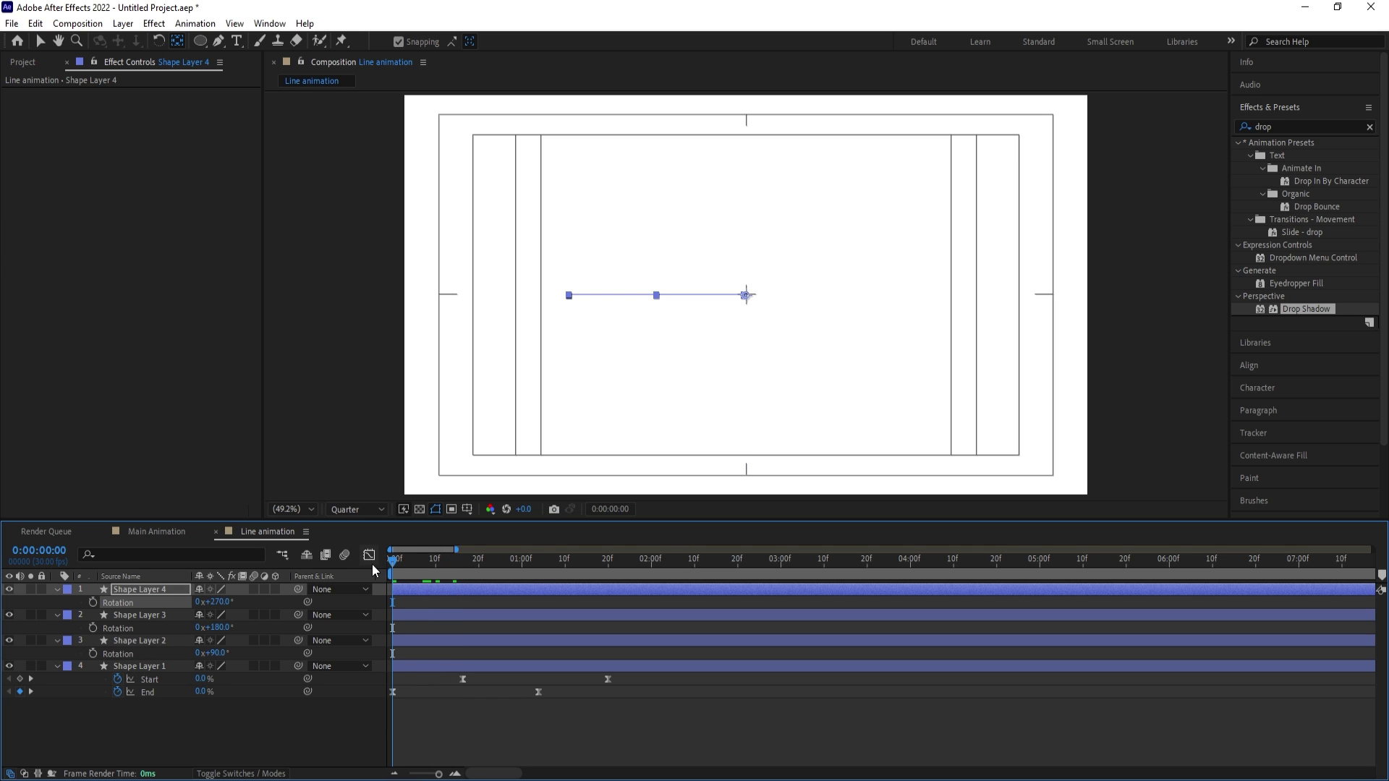
key(space)
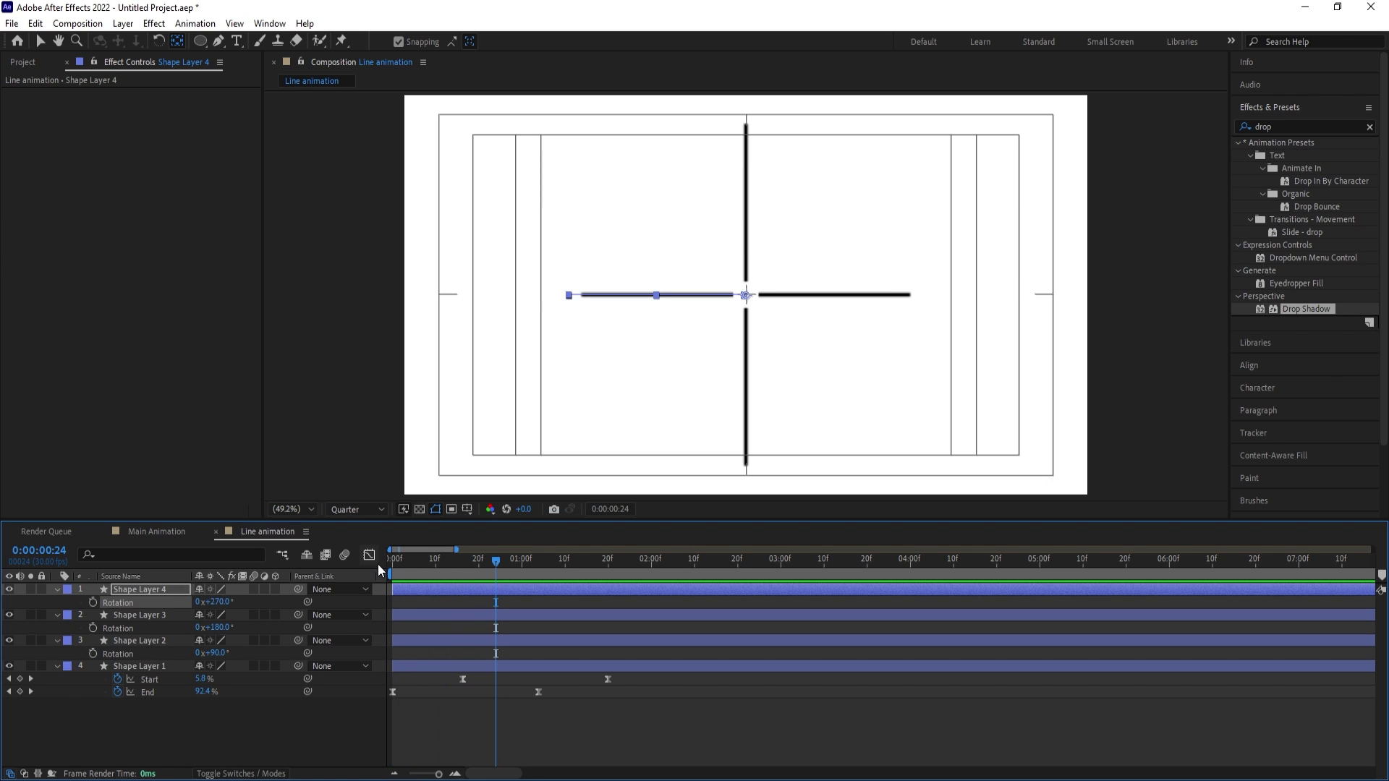
Collapse the layers' properties and set the stroke width of all four lines to 4 px
click(416, 602)
key(u)
key(u)
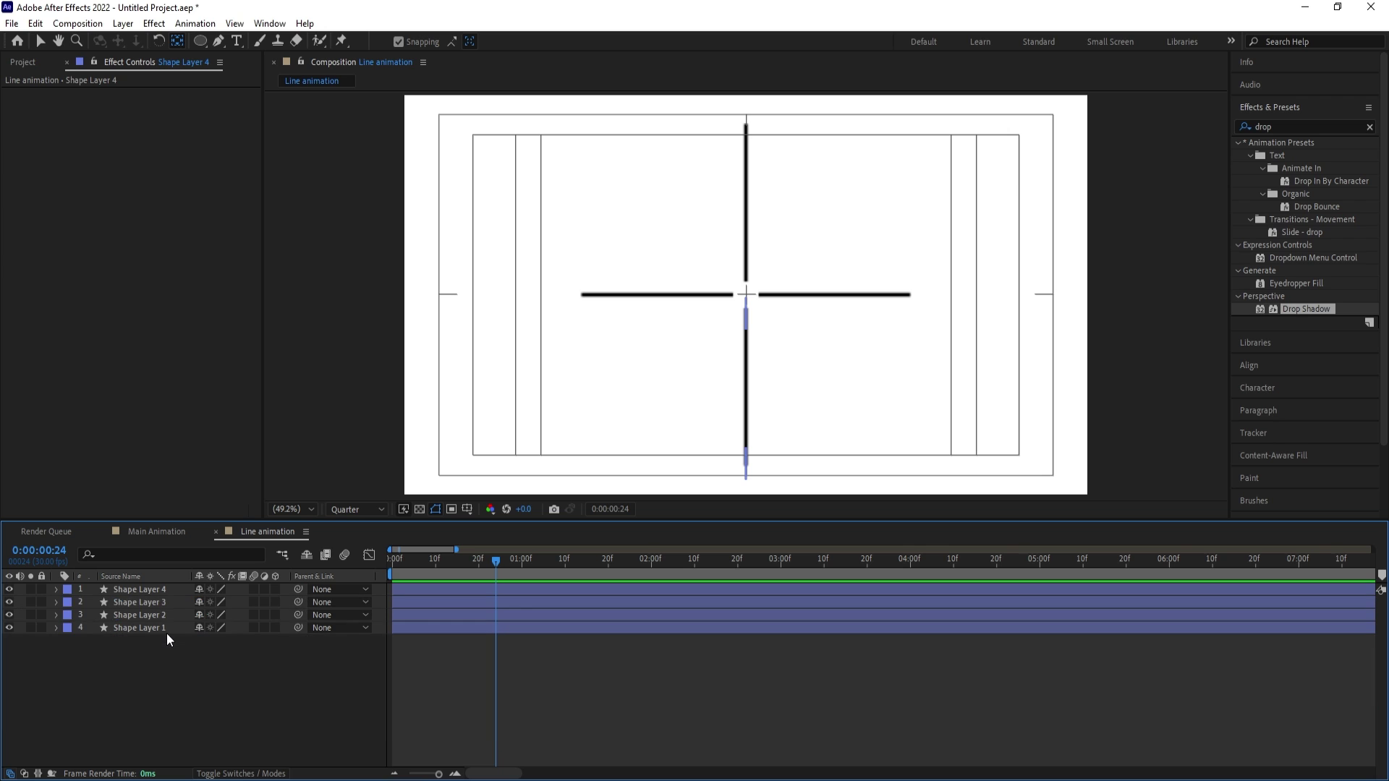
key(ctrl+a)
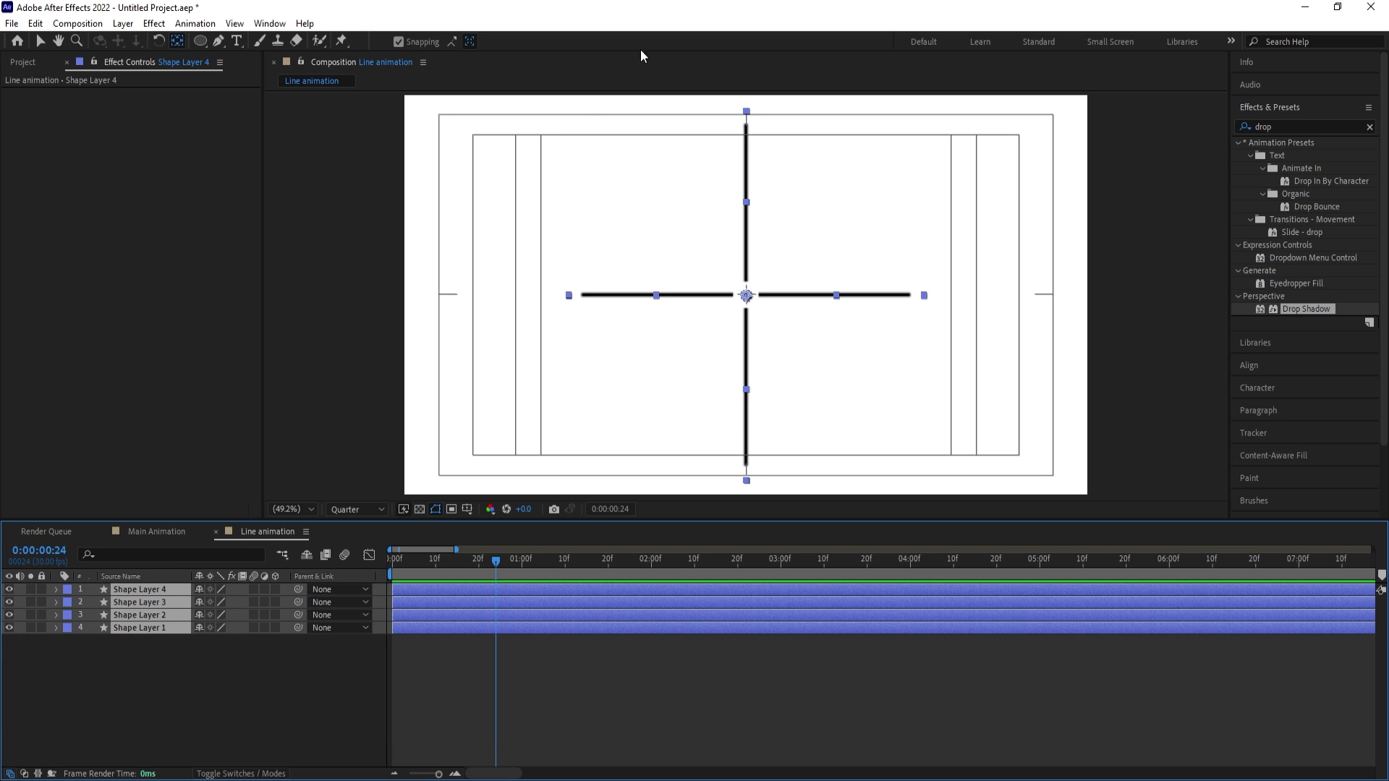
key(v)
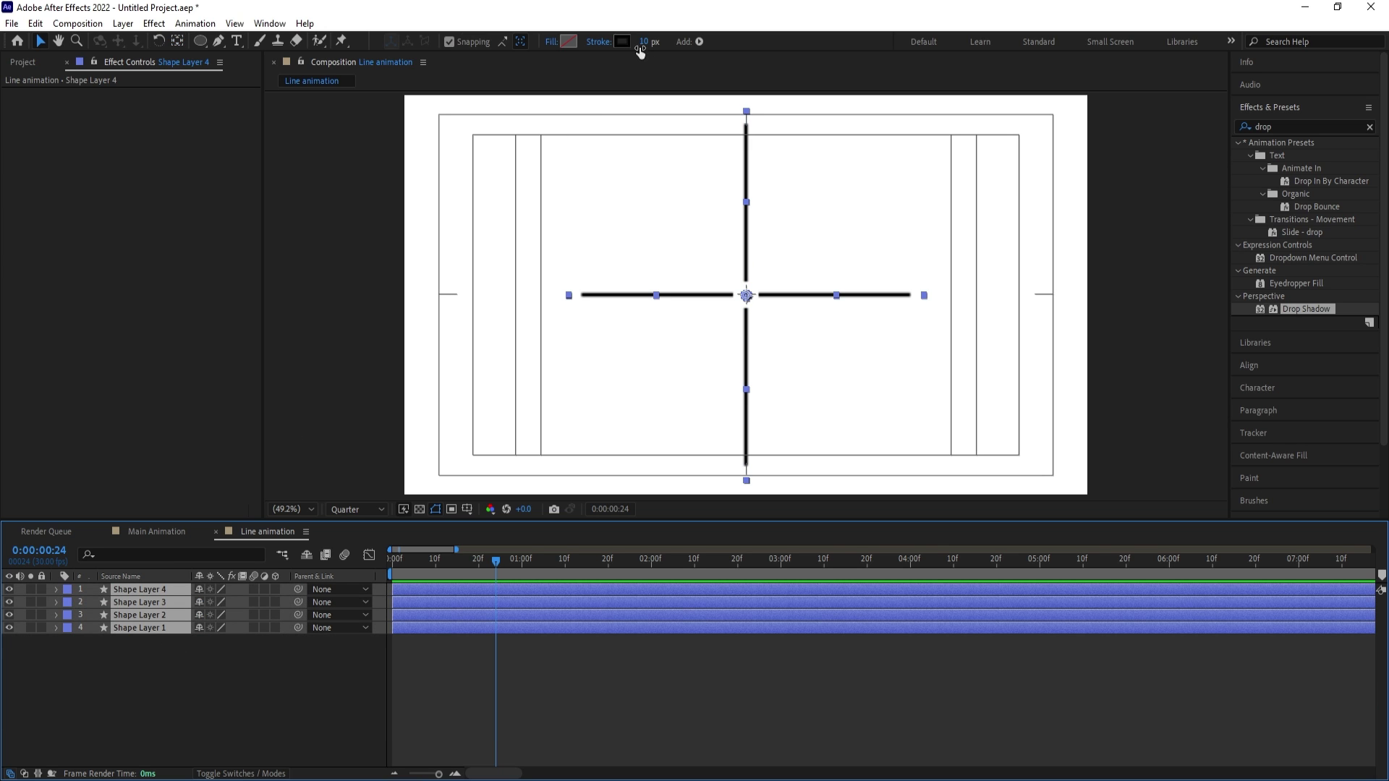
click(642, 44)
text(4)
key(Return)
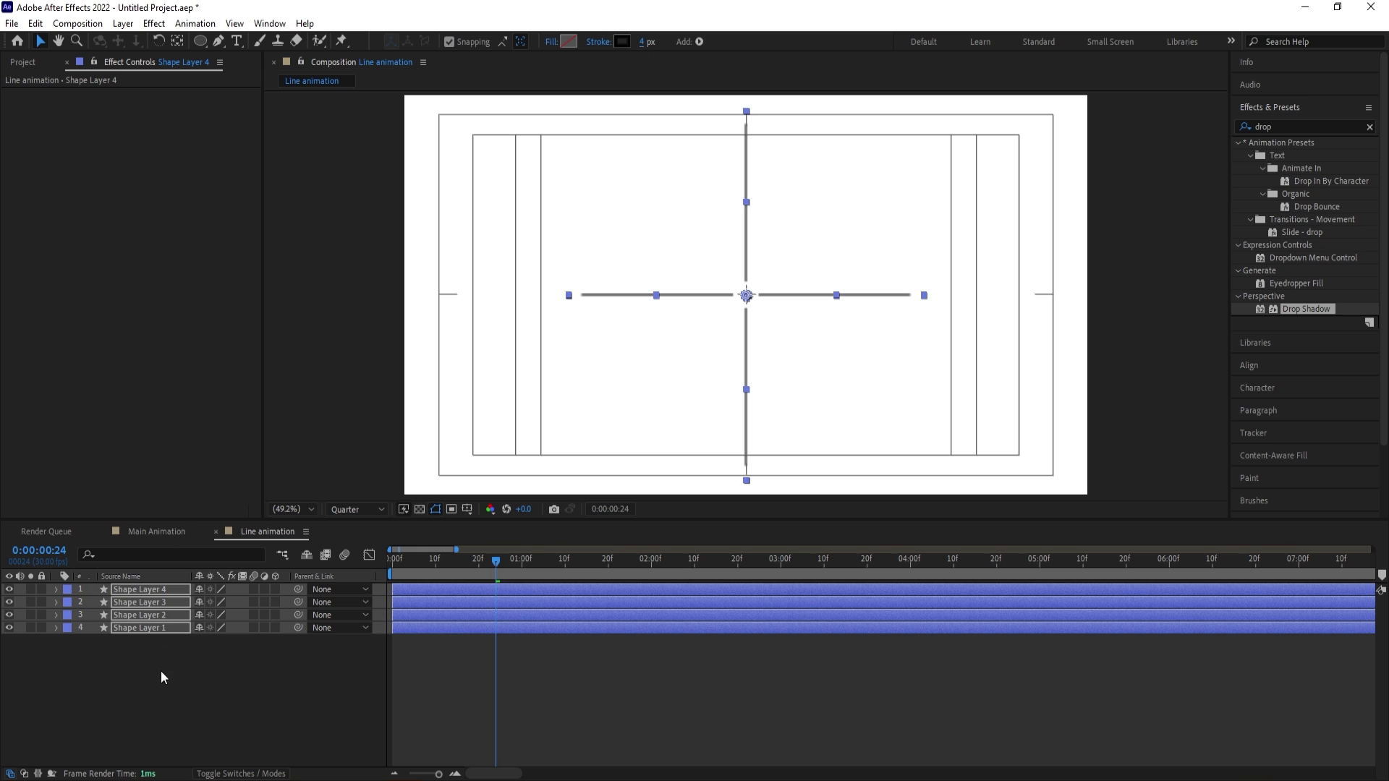
Duplicate all four line layers and group the copies above the originals in the layer stack
click(160, 671)
key(ctrl+a)
key(ctrl+d)
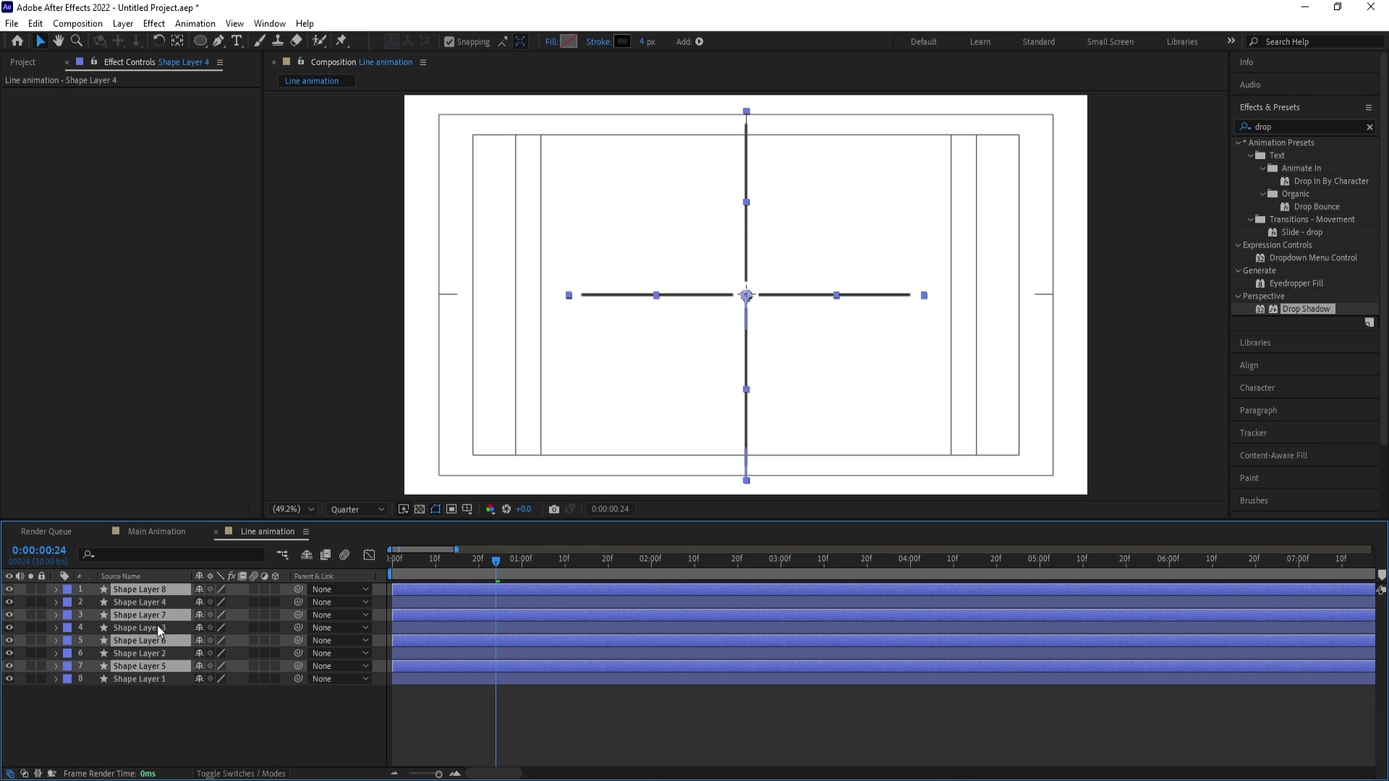
drag(158, 625, 155, 599)
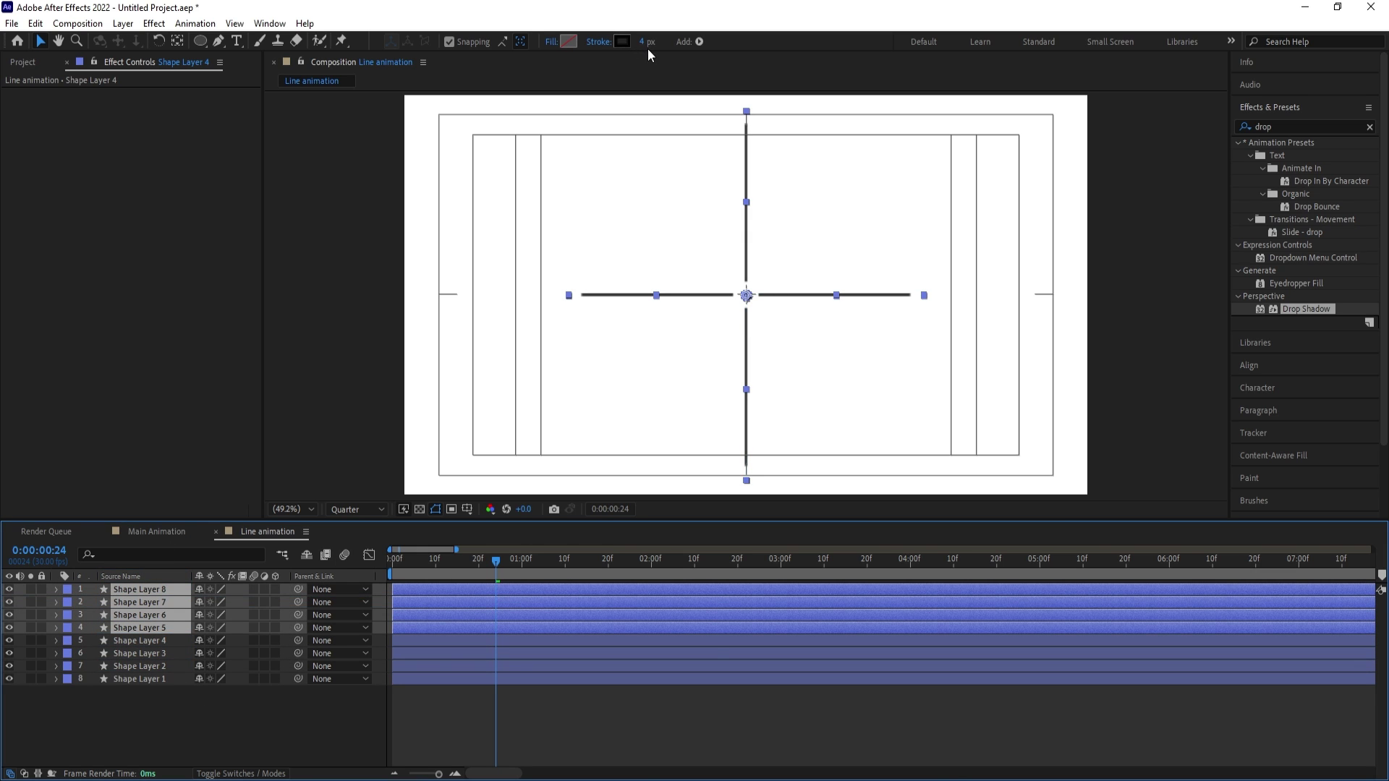
Set the stroke width of the four duplicated lines to 10 px
click(644, 43)
text(10)
key(Return)
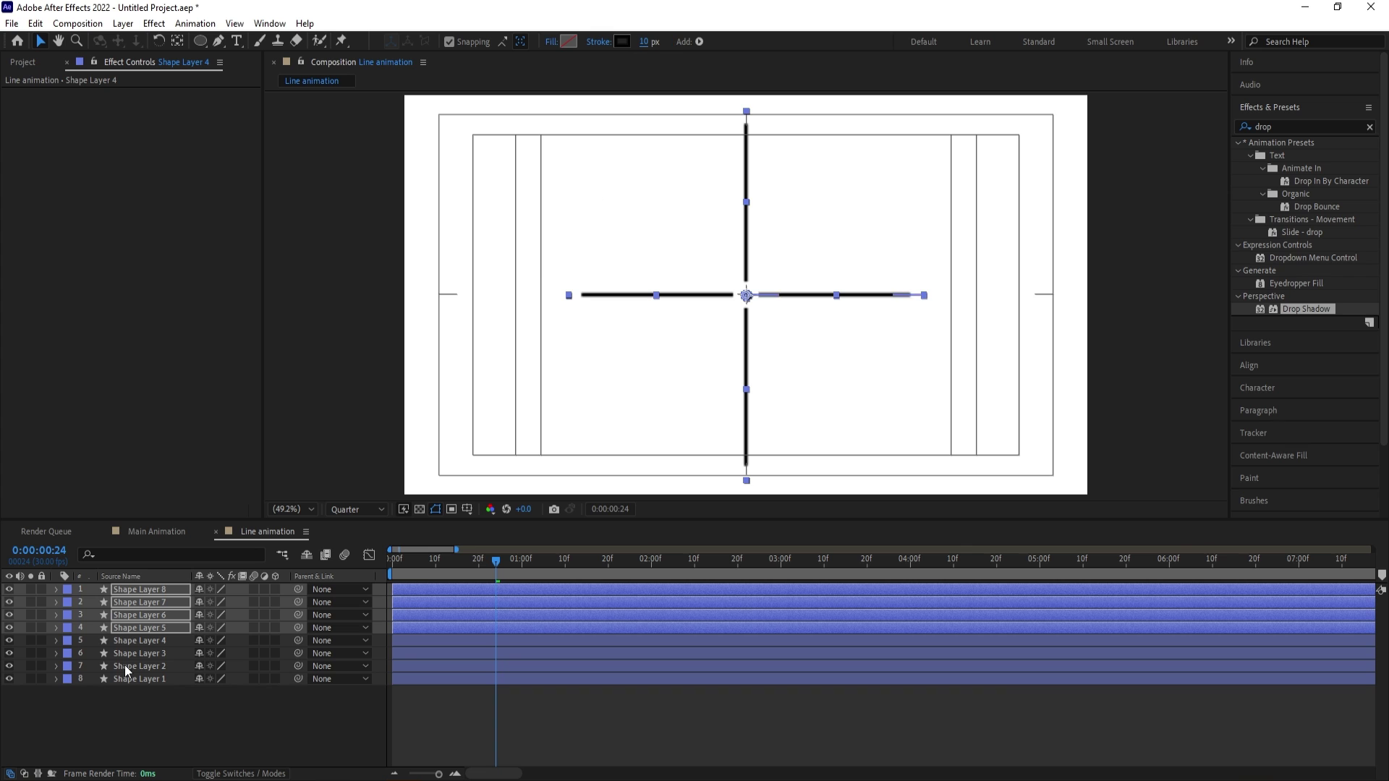
Add a null object and parent Shape Layers 5 to 8 to it
right_click(164, 715)
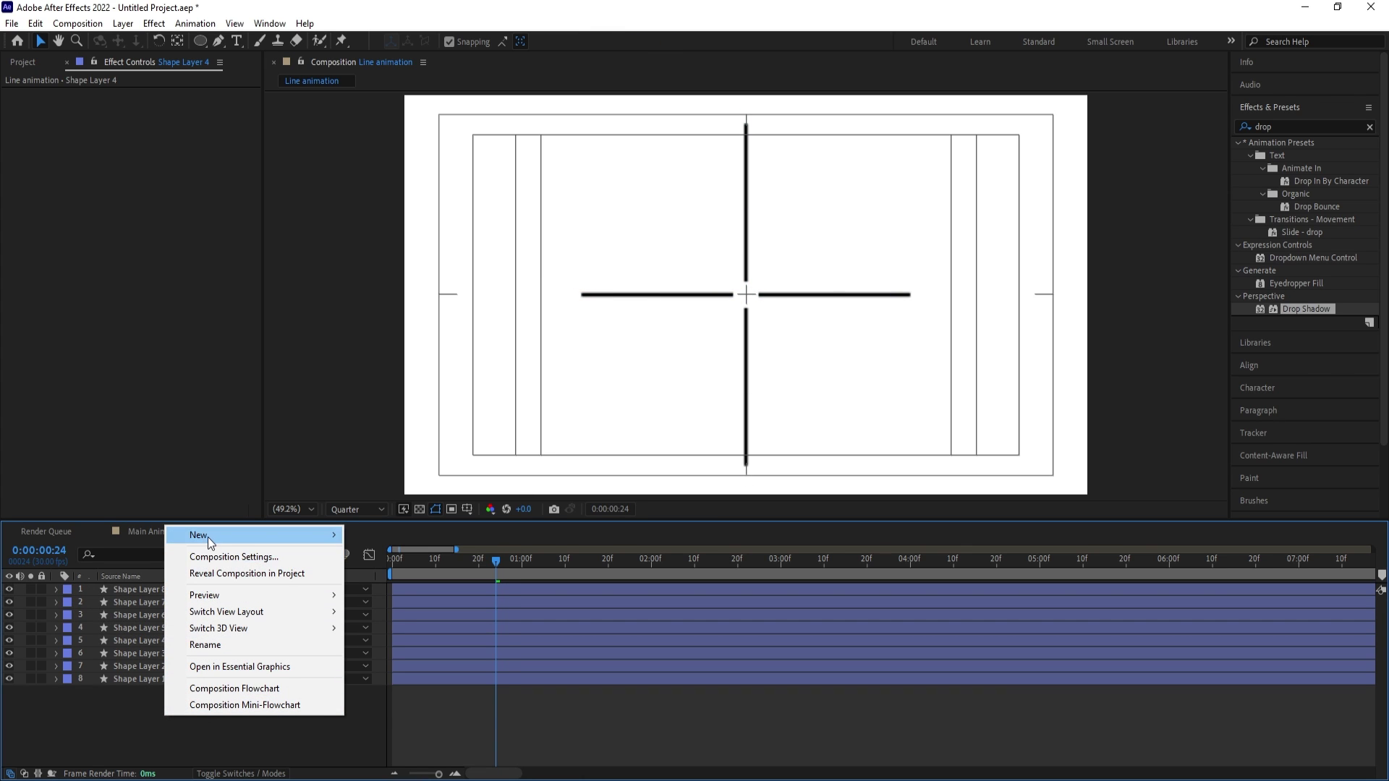
mouse_move(207, 537)
click(363, 626)
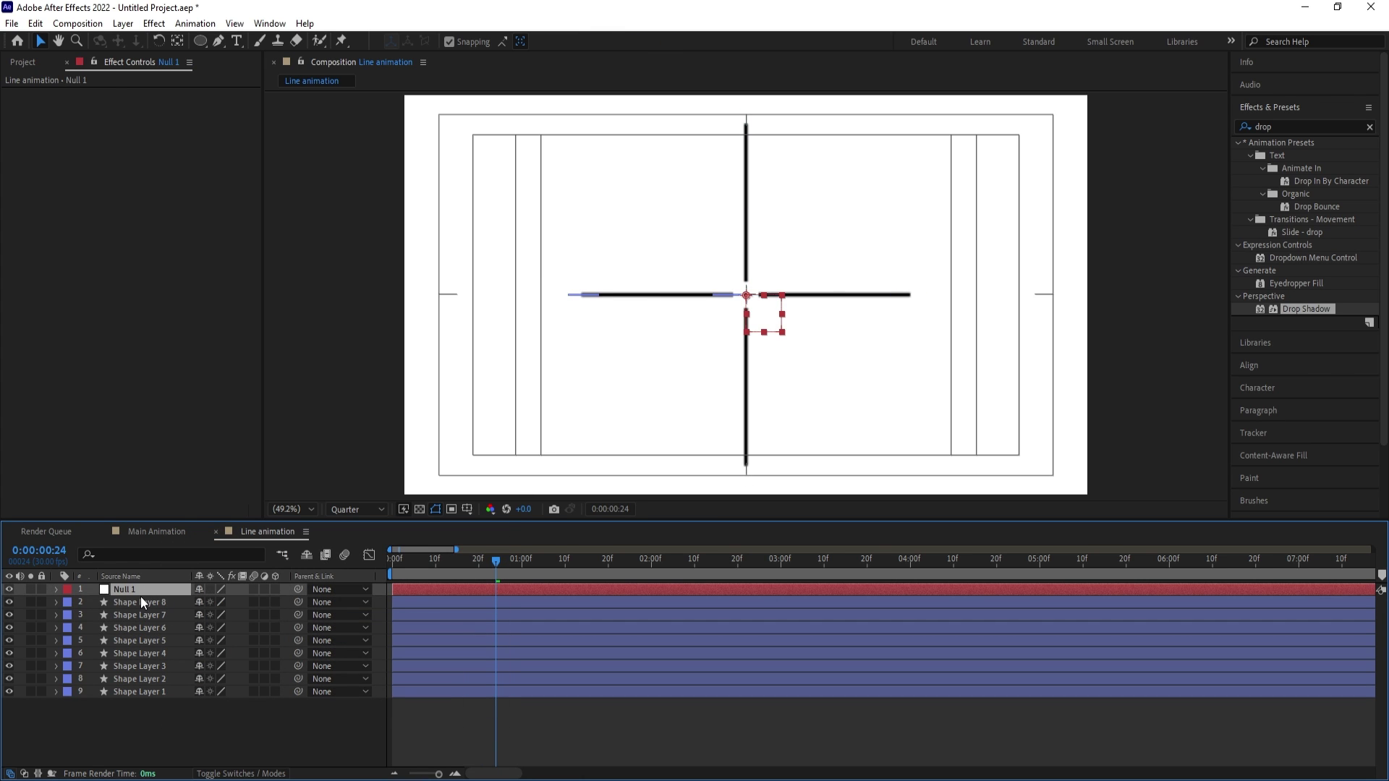
click(141, 602)
shift+click(131, 640)
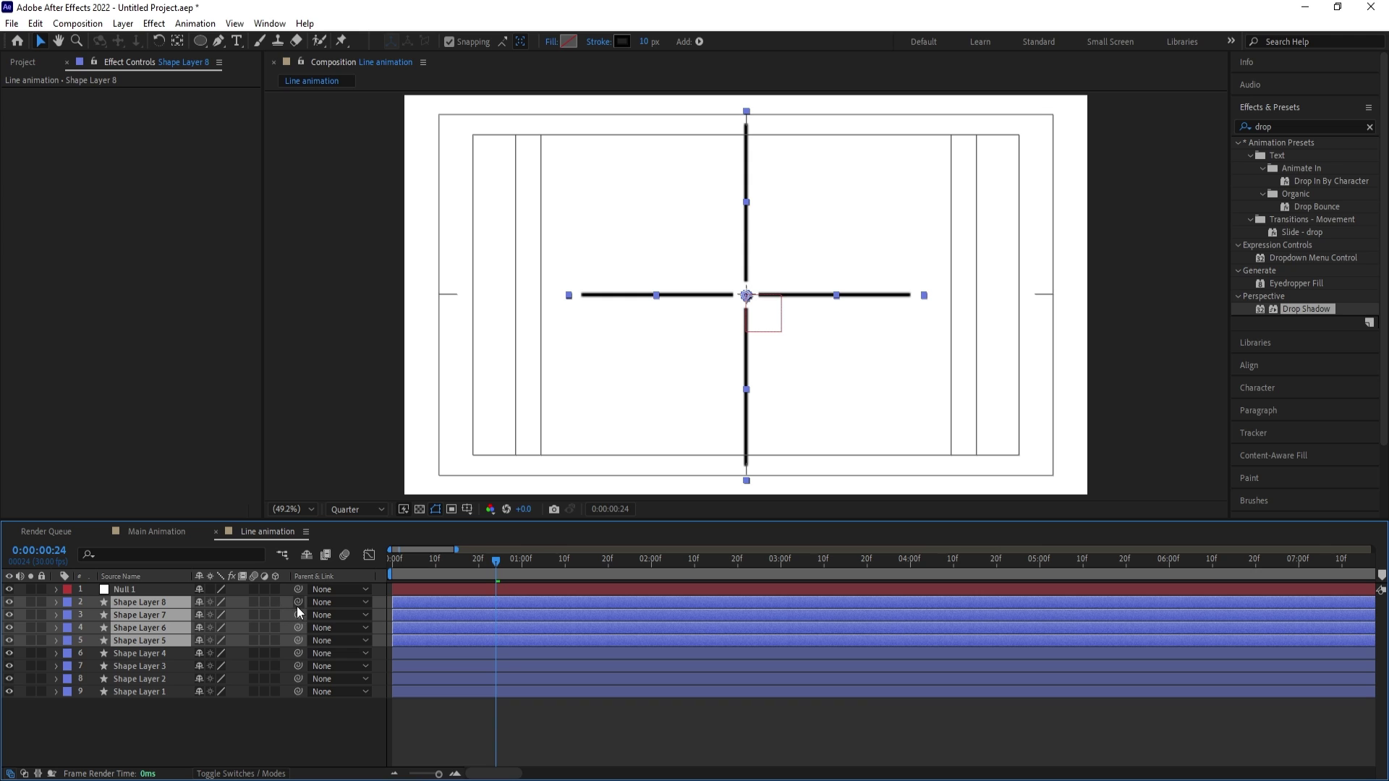
drag(177, 601, 164, 592)
Set the null's Rotation to 45° and preview the burst from the start of the composition
click(164, 592)
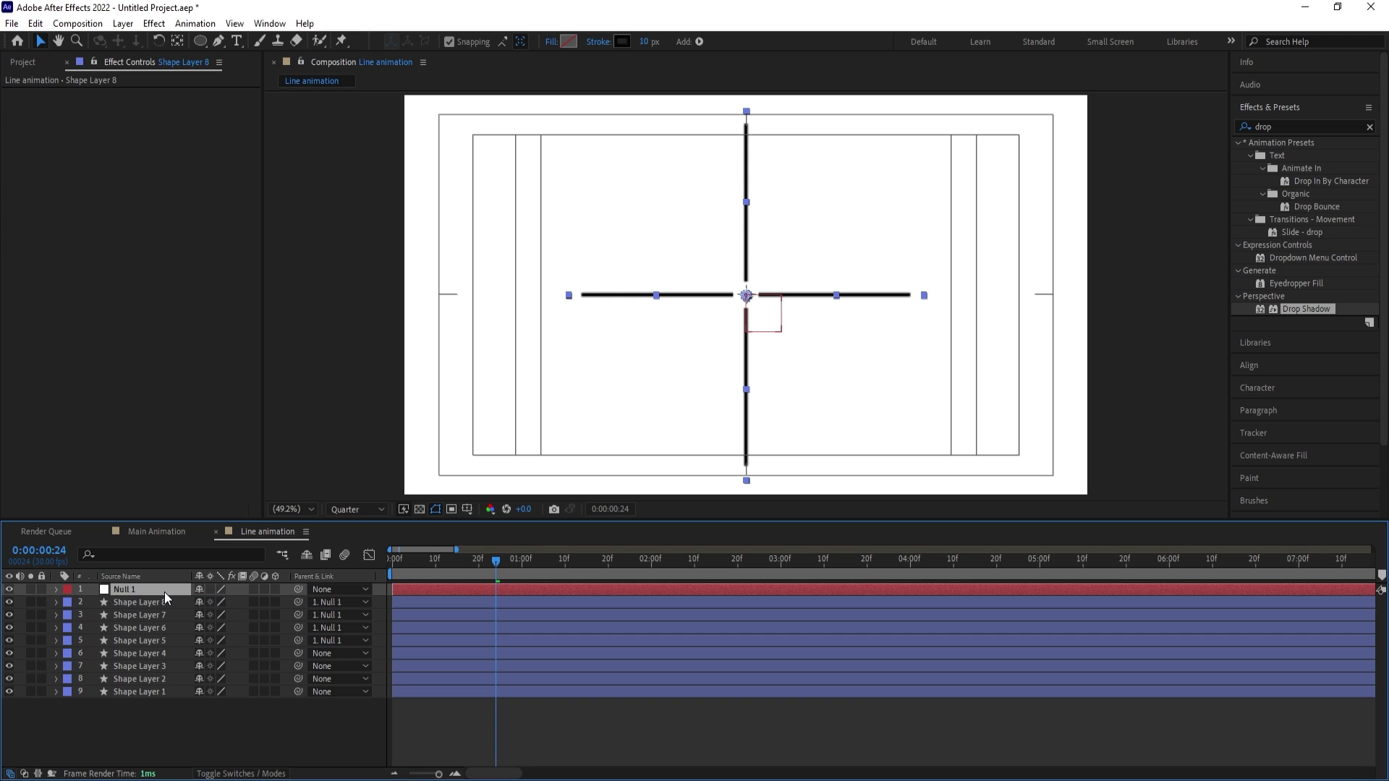
key(r)
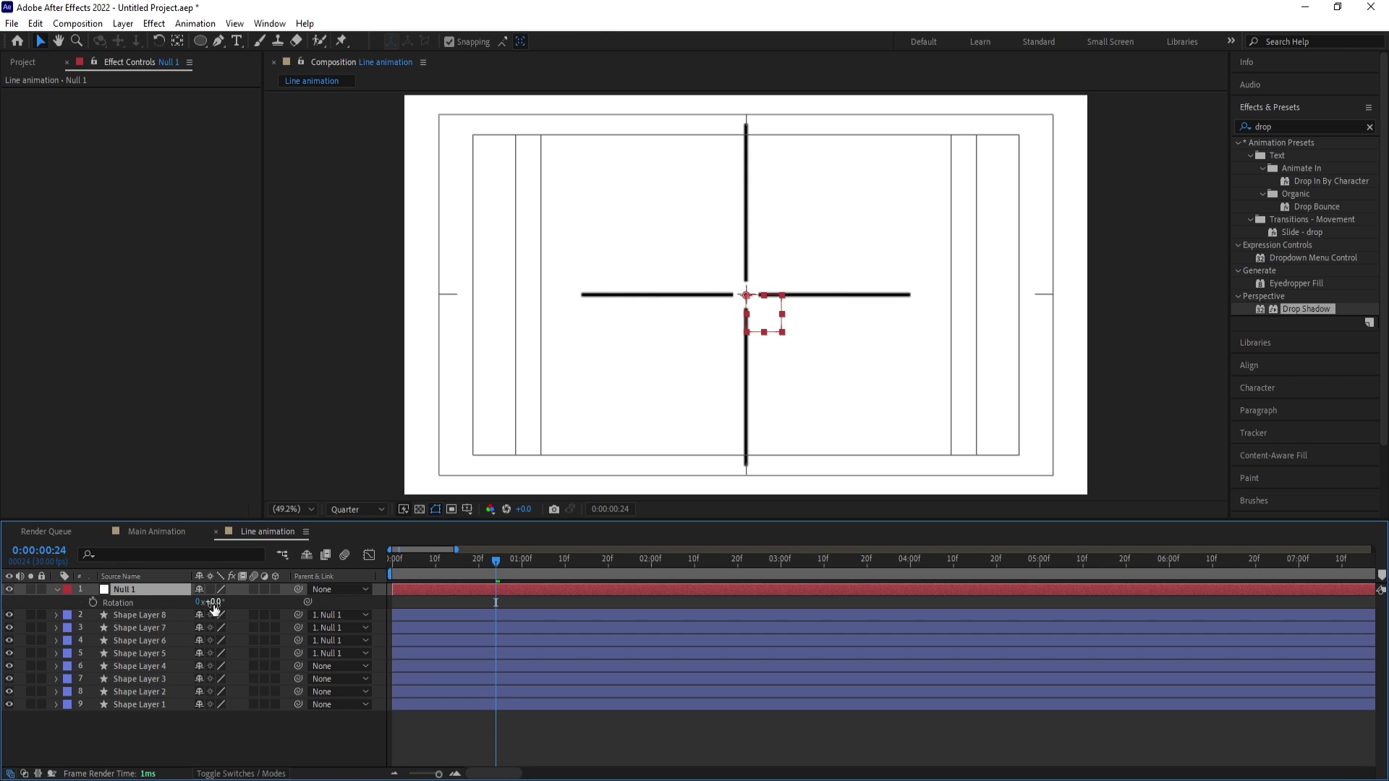
click(211, 602)
text(45)
key(Return)
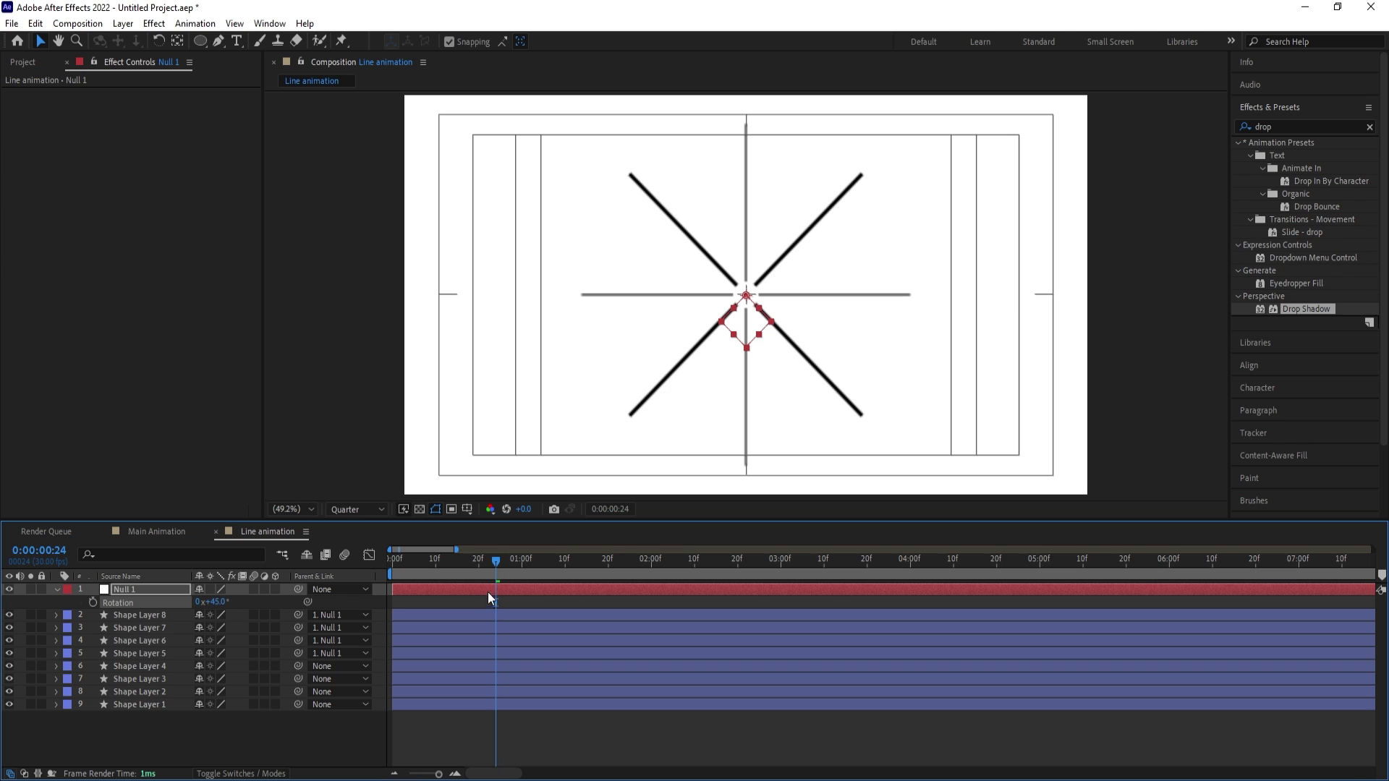
drag(431, 561, 376, 575)
key(space)
Shift Shape Layers 5 to 8 so they begin at frame 10 and preview the staggered burst
key(equal)
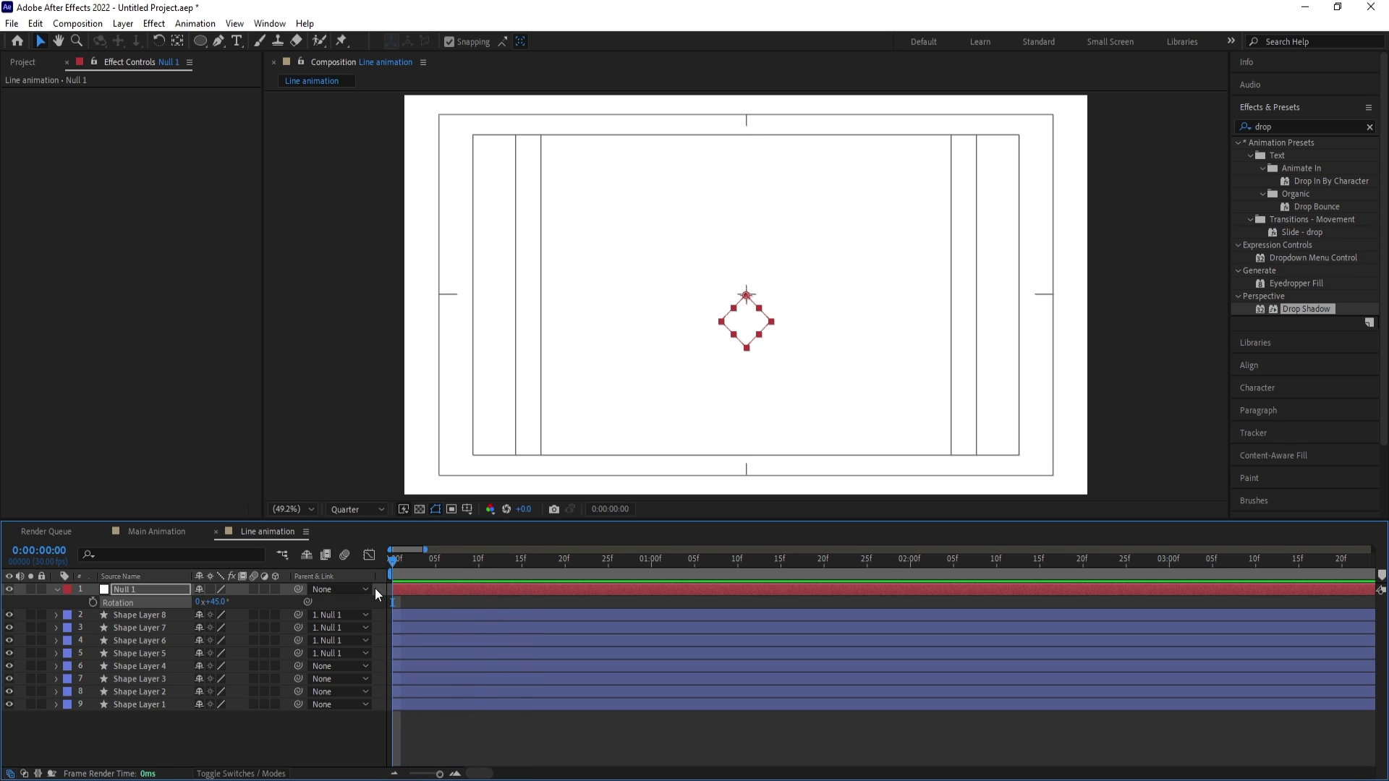
click(401, 613)
shift+click(400, 654)
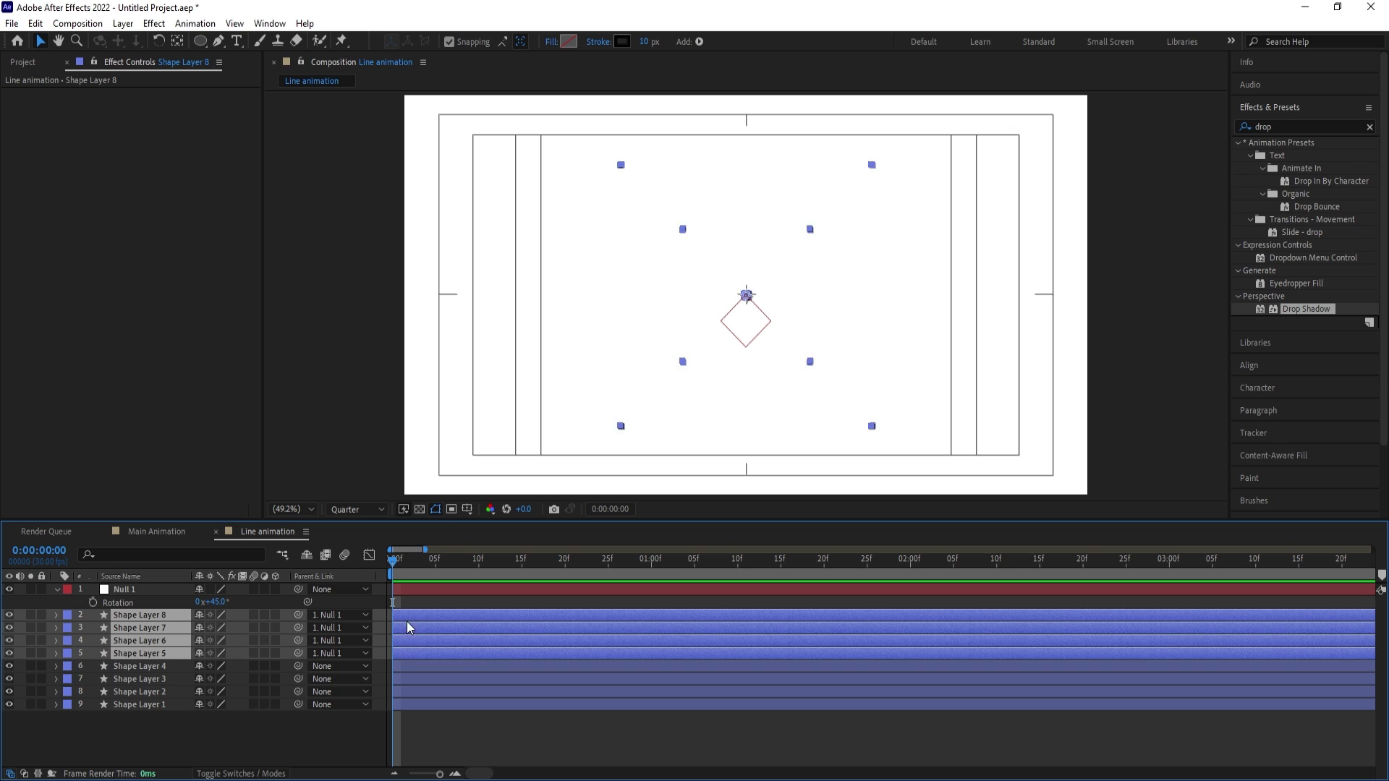
drag(411, 618, 488, 612)
key(space)
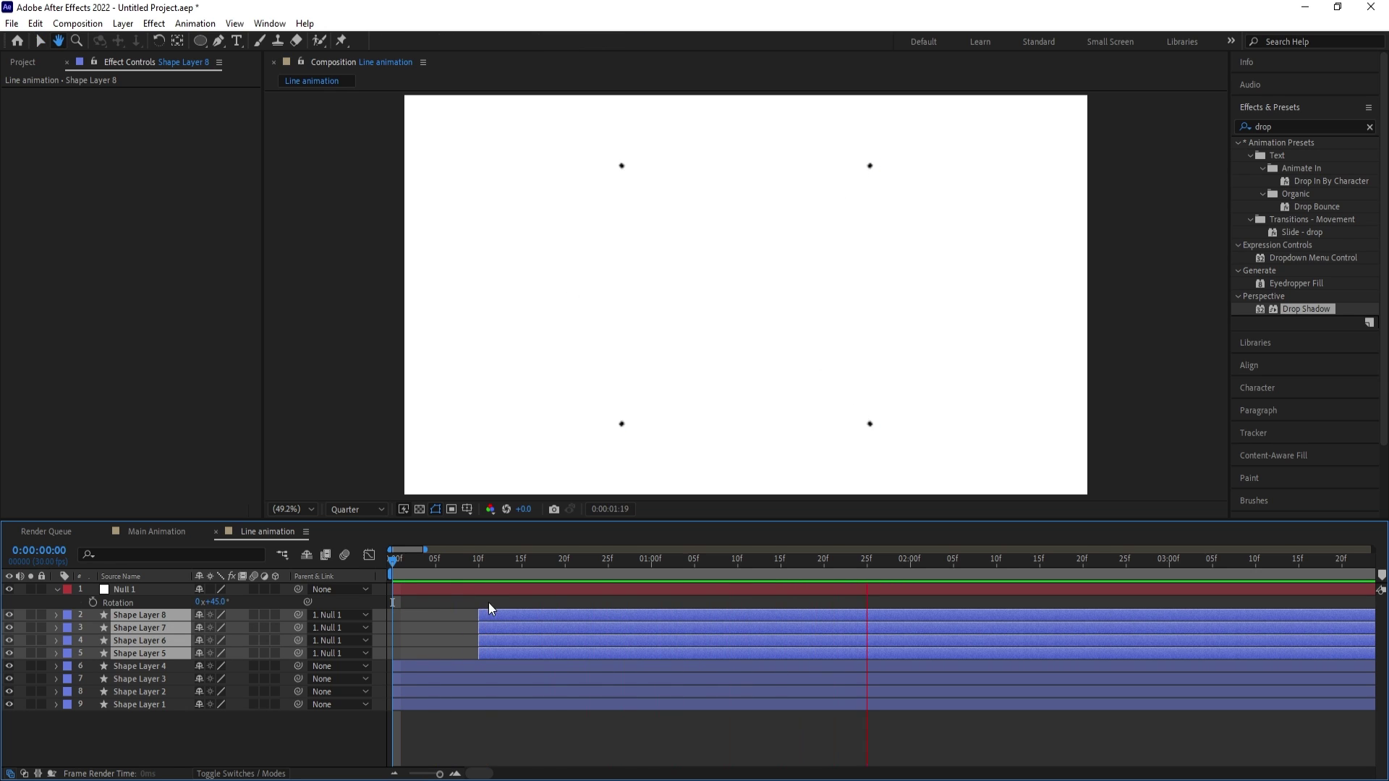
Set the null's Scale to 200% and preview the burst from the start of the composition
click(485, 596)
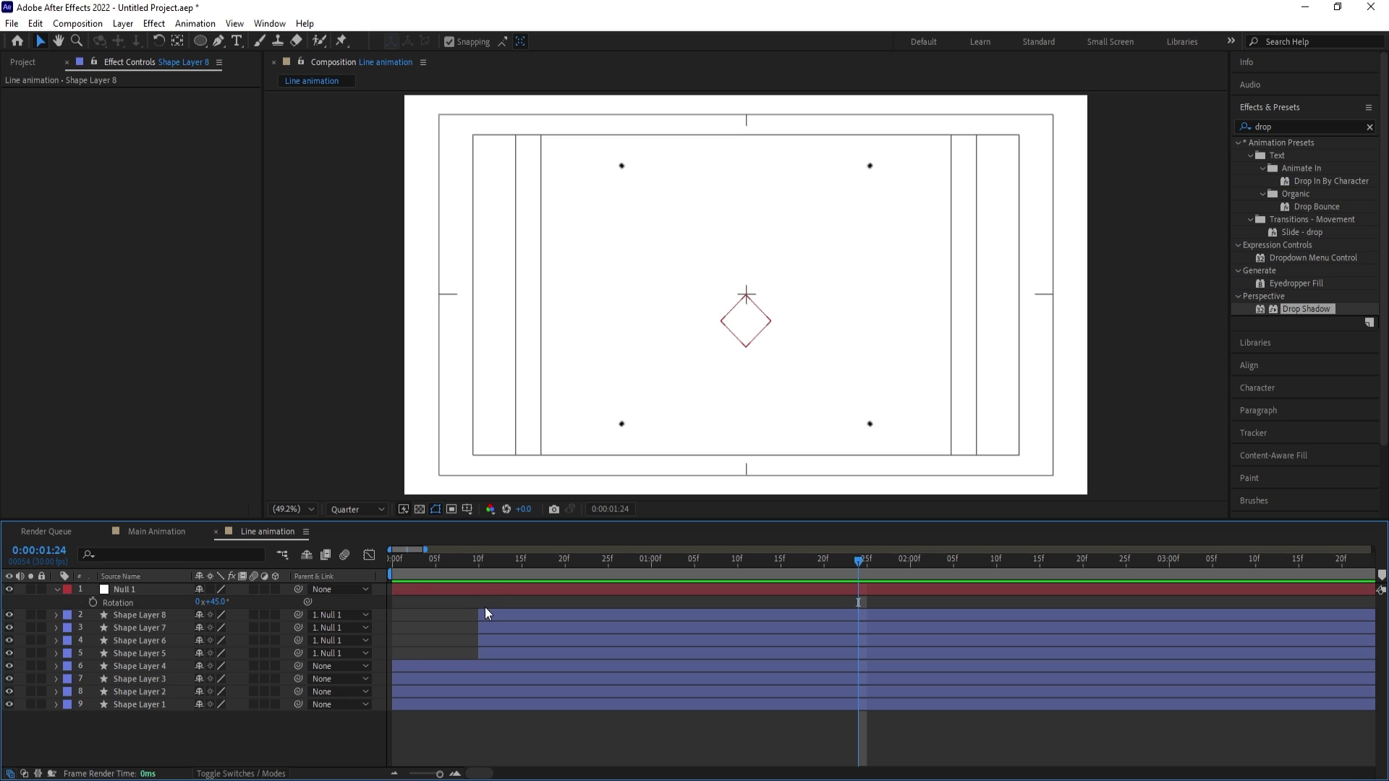
click(482, 589)
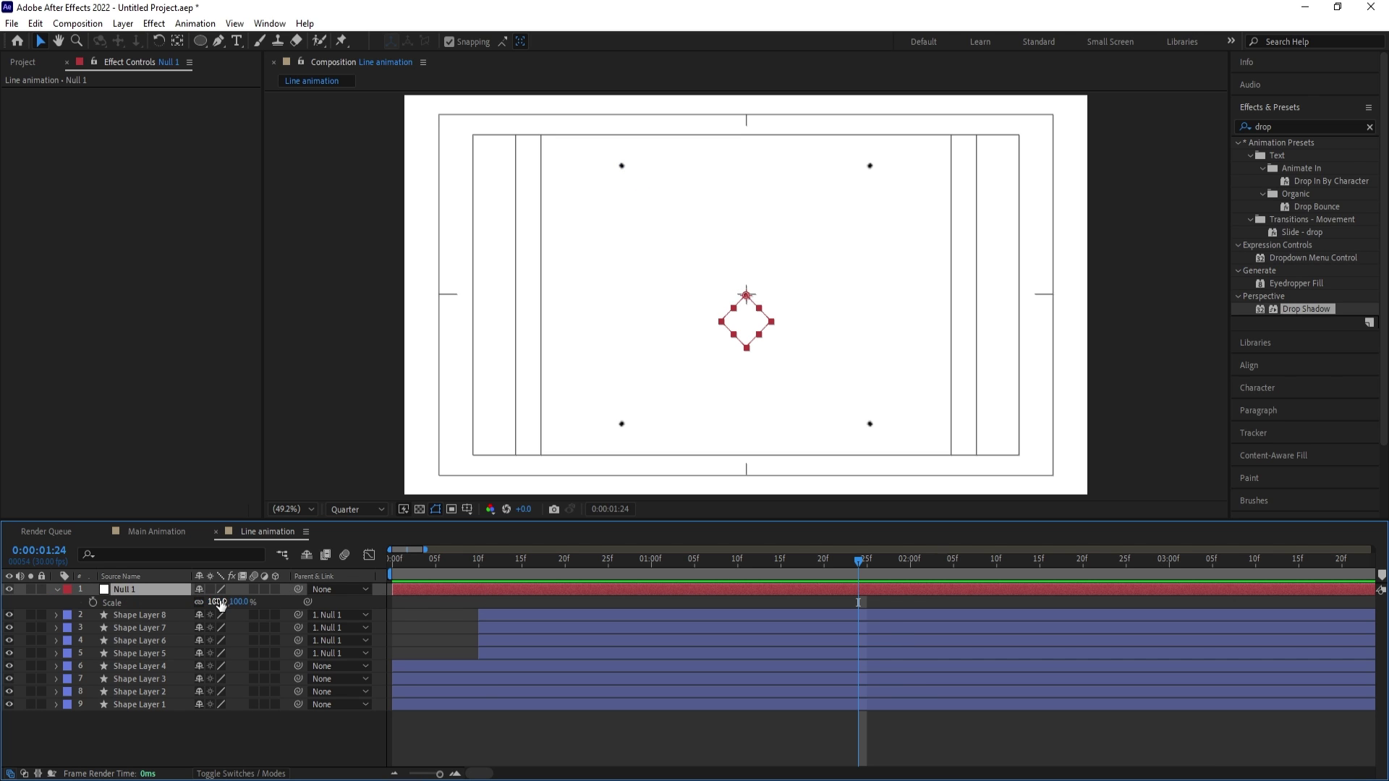
click(219, 602)
text(200)
key(Return)
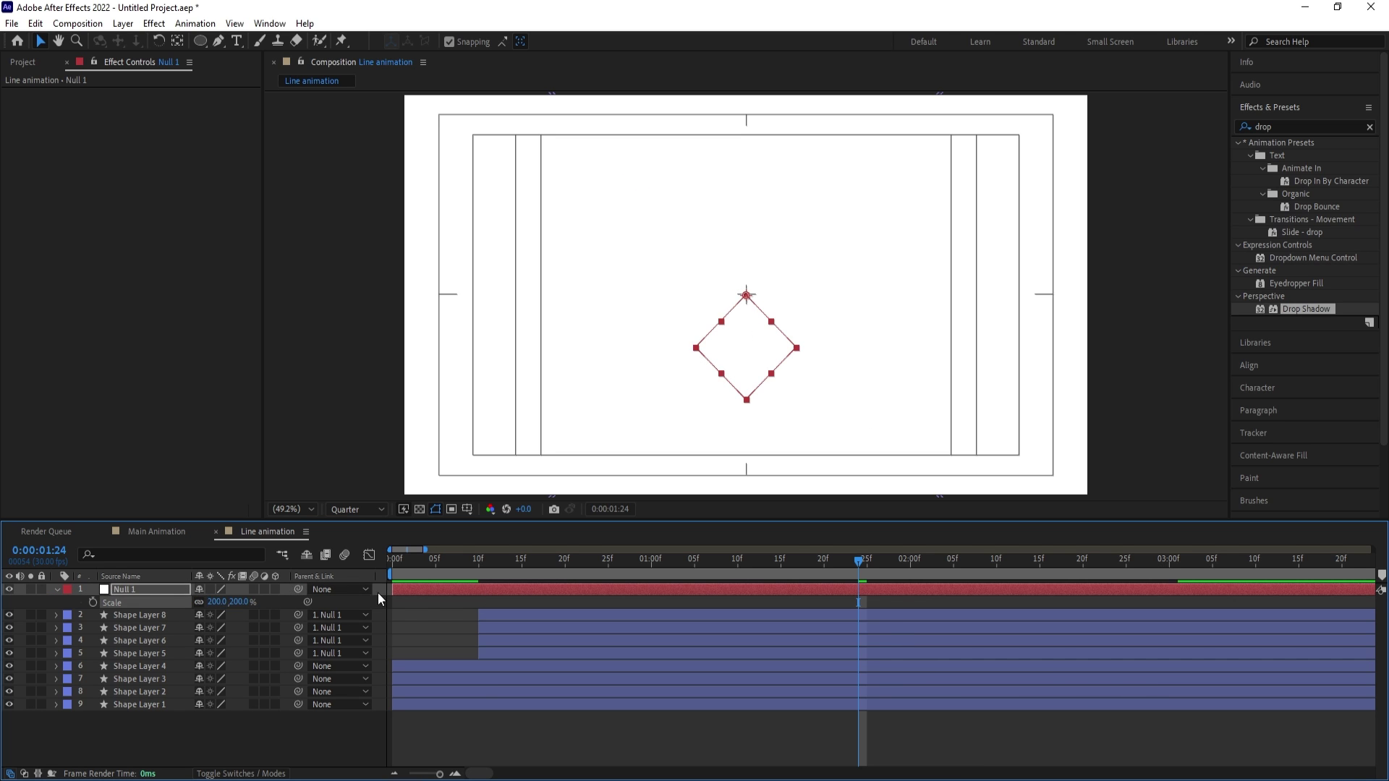
click(397, 560)
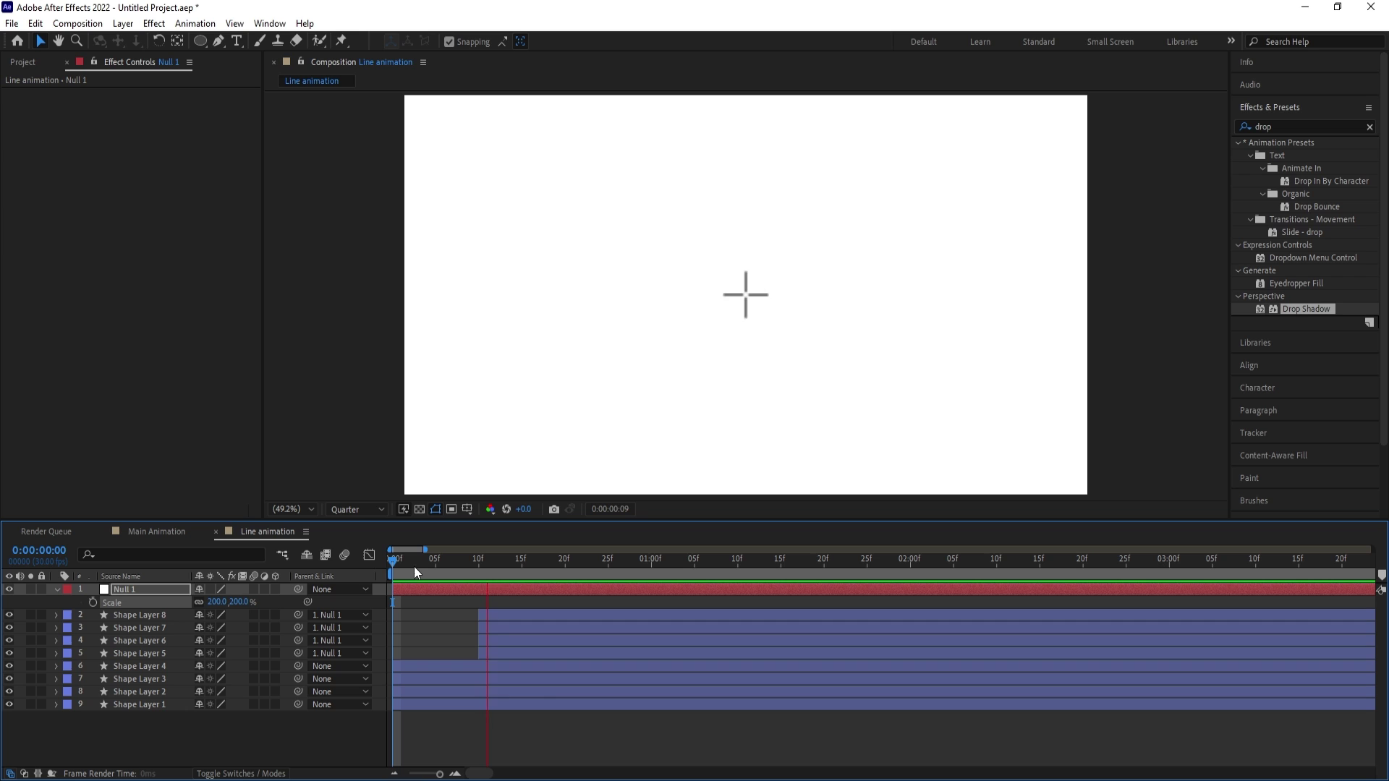
key(space)
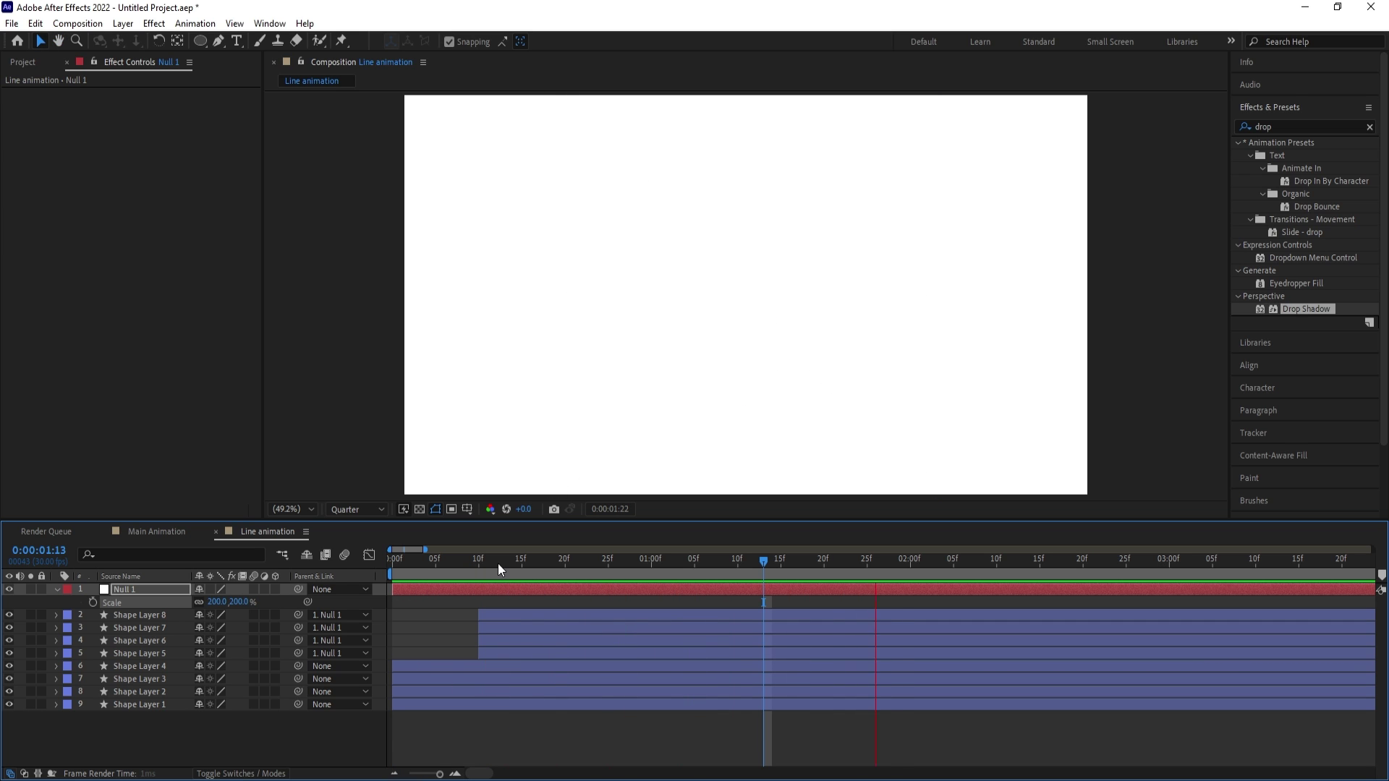
click(467, 563)
Filter the properties of all layers by "cap" and set the Line Cap of Shape Layers 8 and 7 to Round Cap
key(ctrl+a)
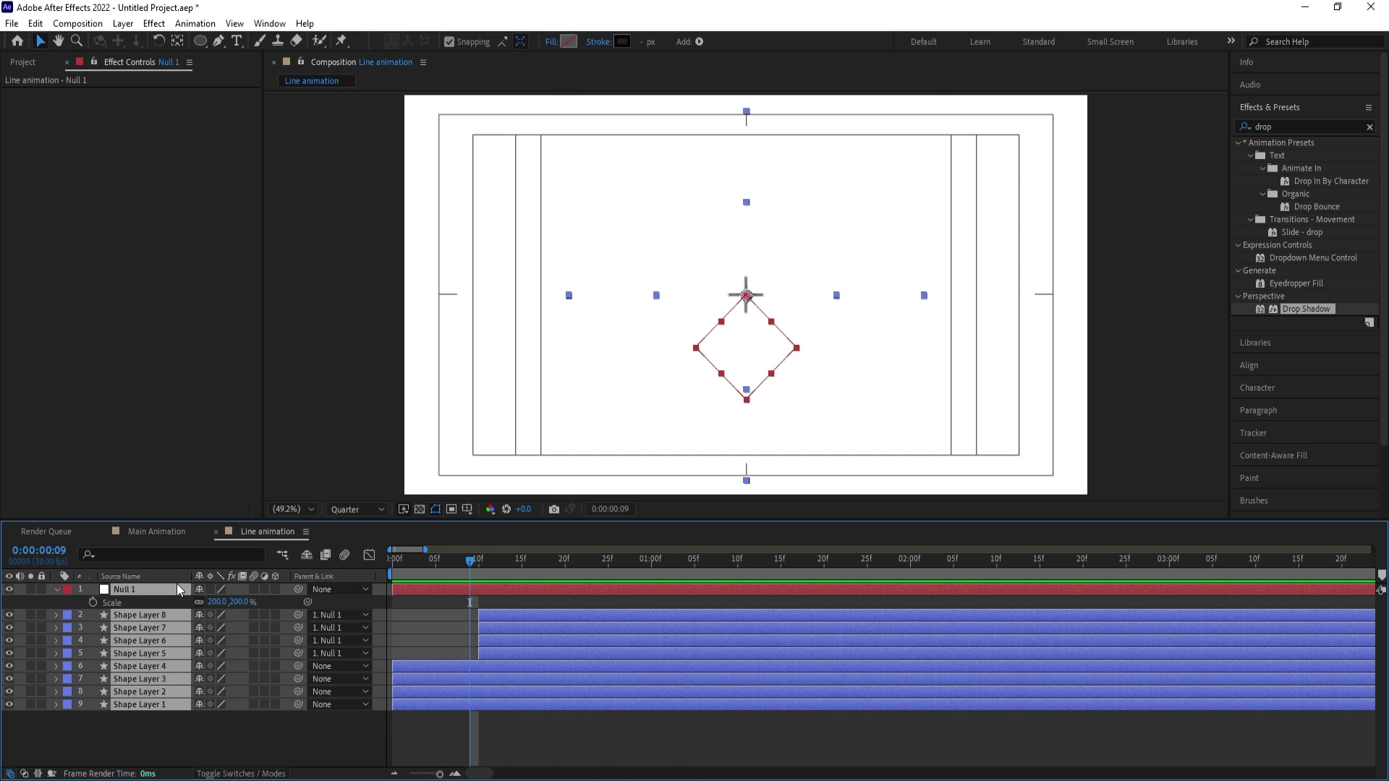
click(163, 554)
text(cap)
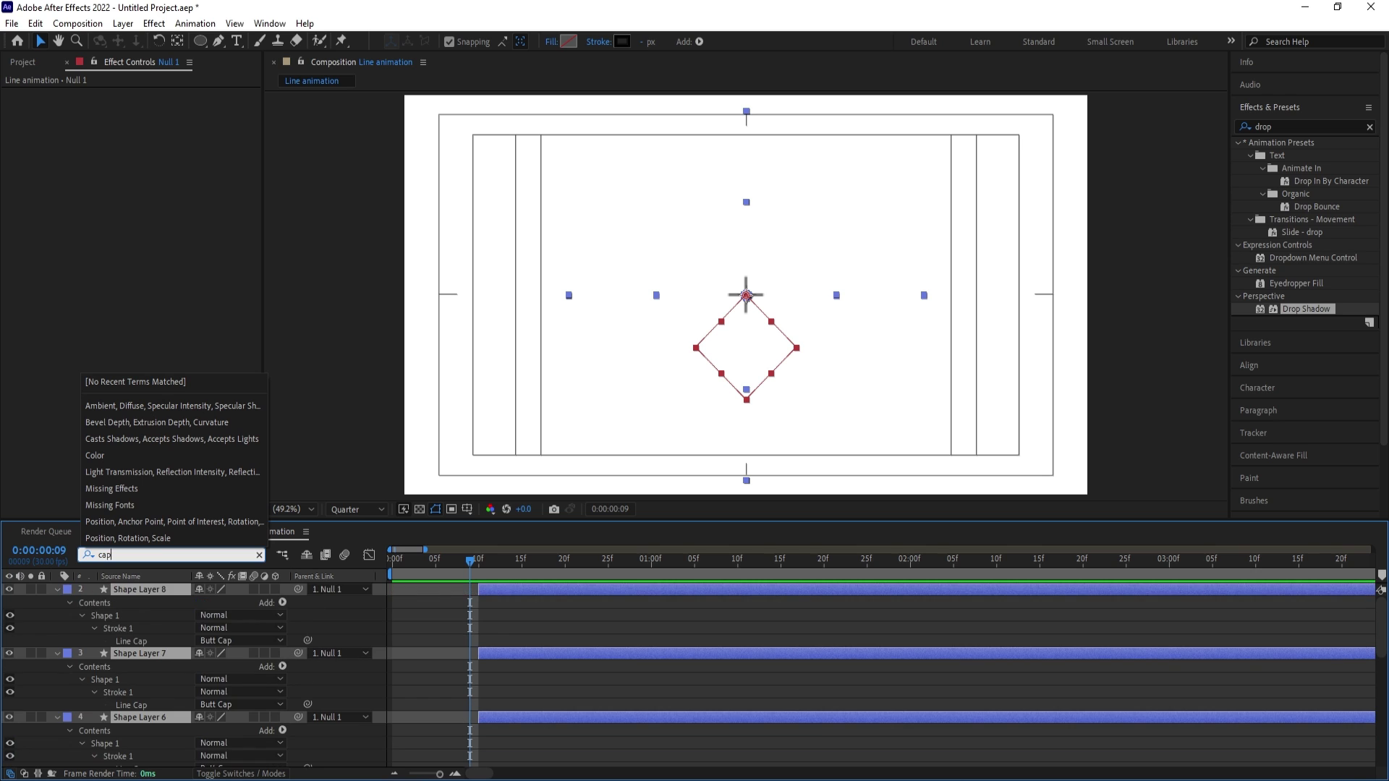
click(299, 627)
click(232, 640)
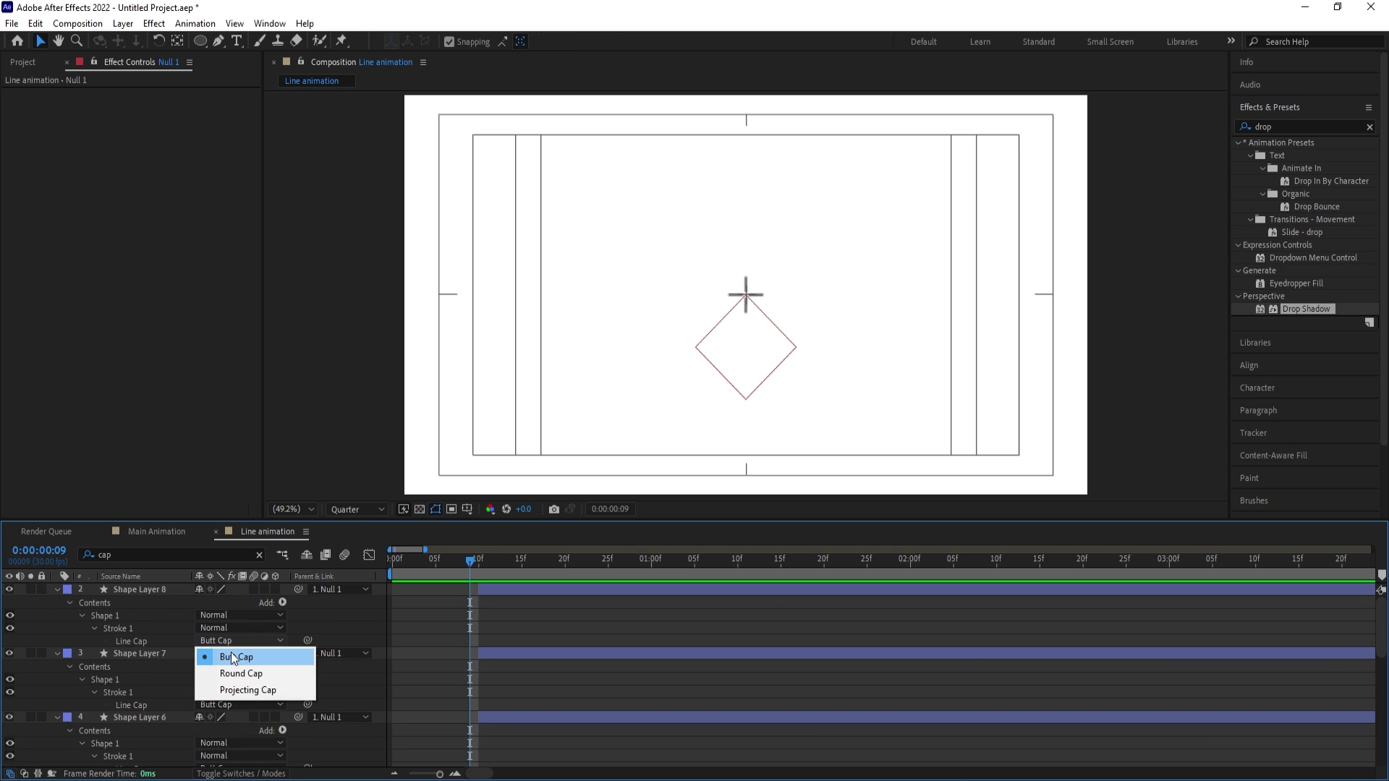
click(232, 672)
click(216, 706)
click(224, 735)
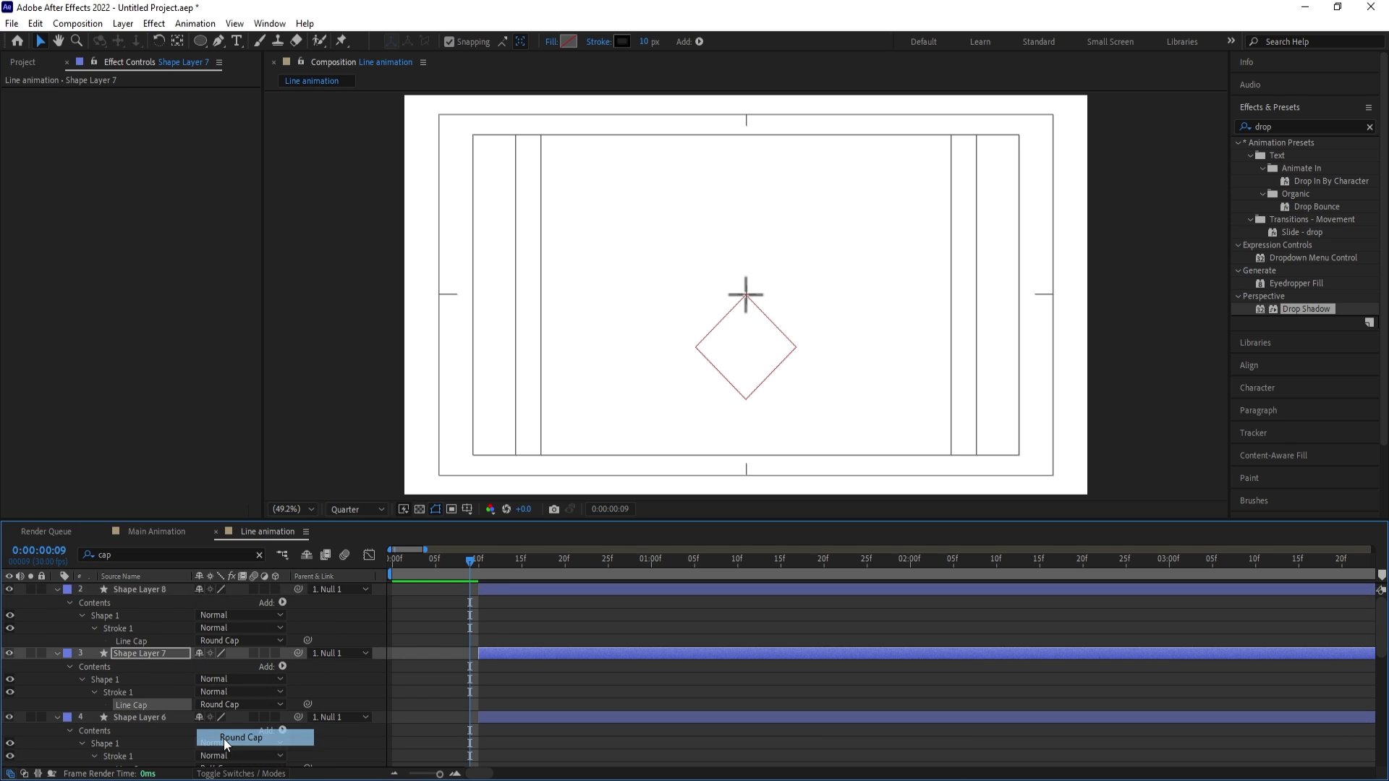
Set the Line Cap of Shape Layers 6 and 5 to Round Cap
scroll(323, 684, down, 1)
click(219, 730)
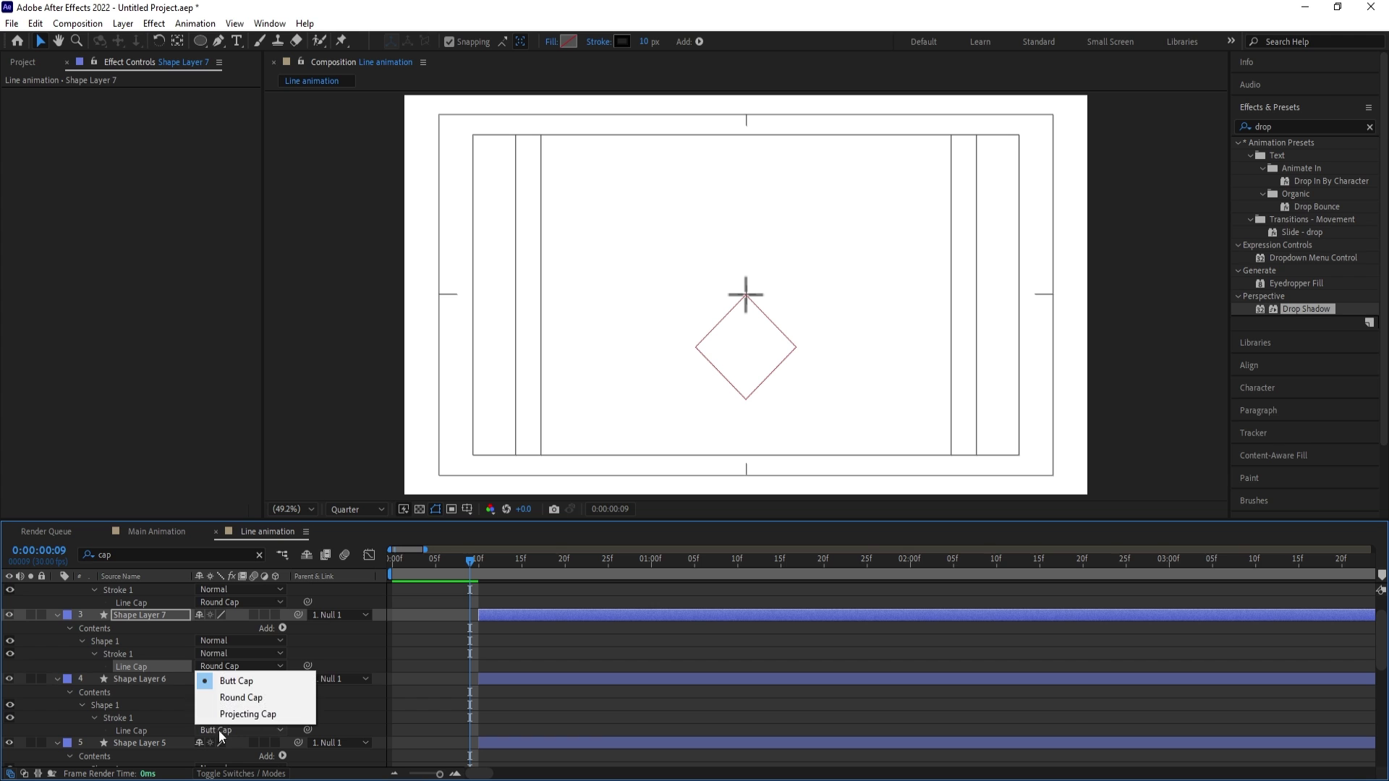
click(231, 699)
scroll(251, 732, down, 1)
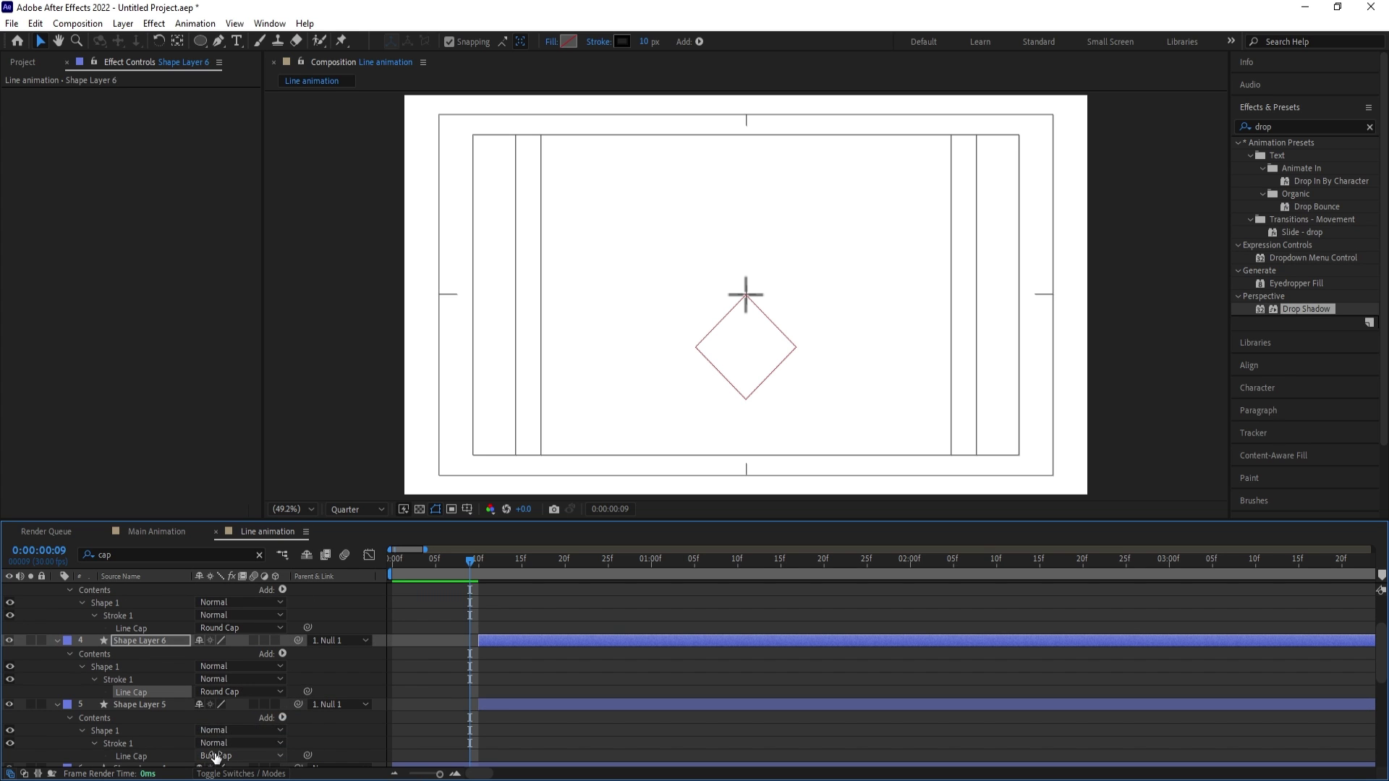
click(216, 756)
click(225, 724)
scroll(226, 725, down, 1)
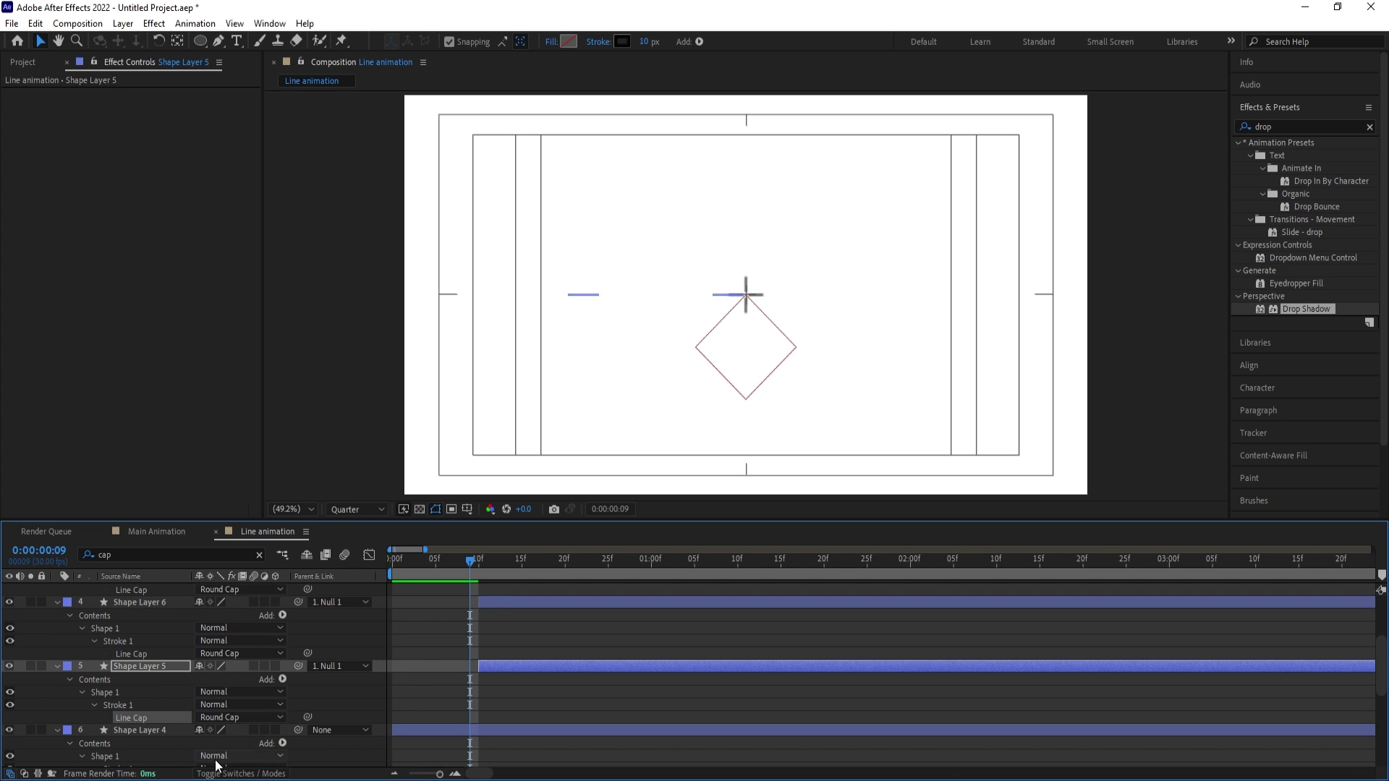
Set the Line Cap of Shape Layers 4 and 3 to Round Cap
scroll(215, 759, down, 1)
click(221, 744)
click(229, 712)
scroll(230, 722, down, 1)
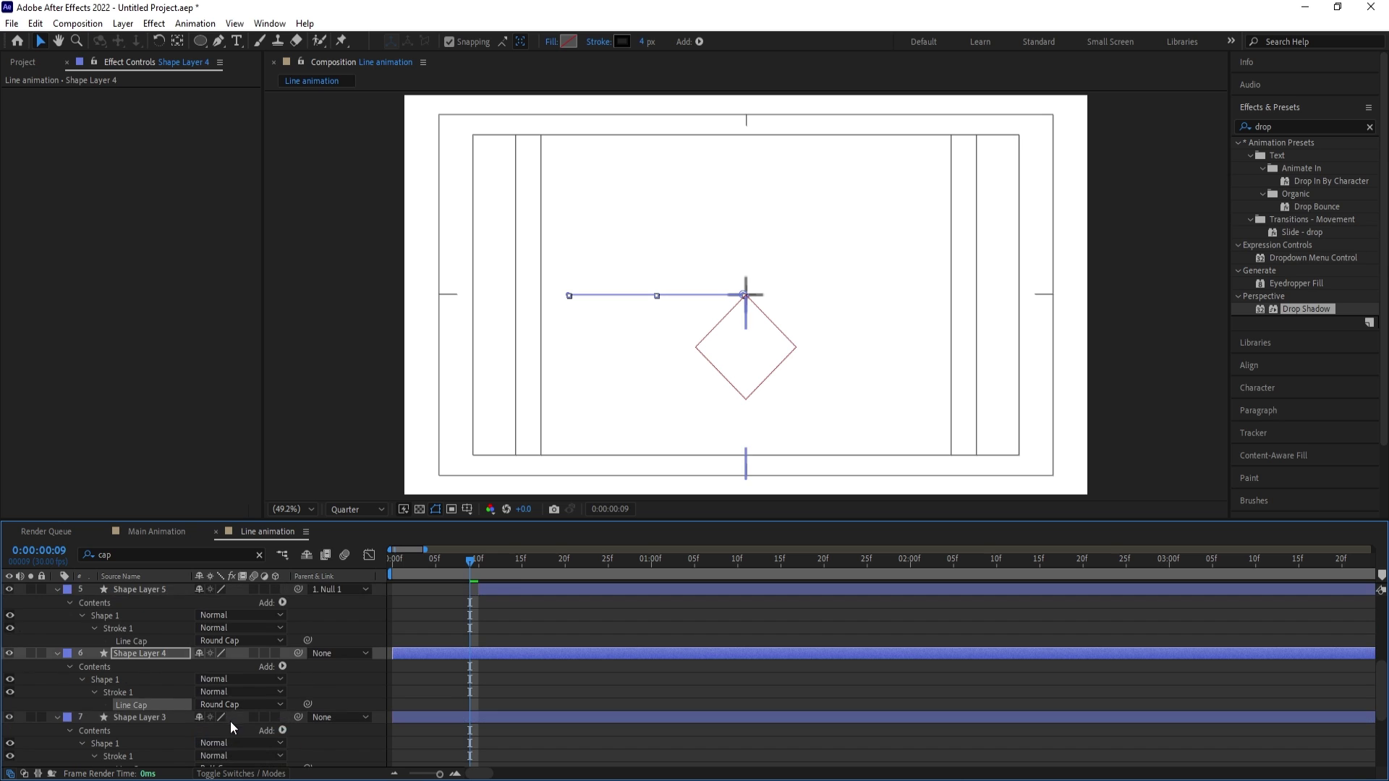
scroll(230, 722, down, 1)
click(220, 732)
click(233, 700)
scroll(234, 705, down, 1)
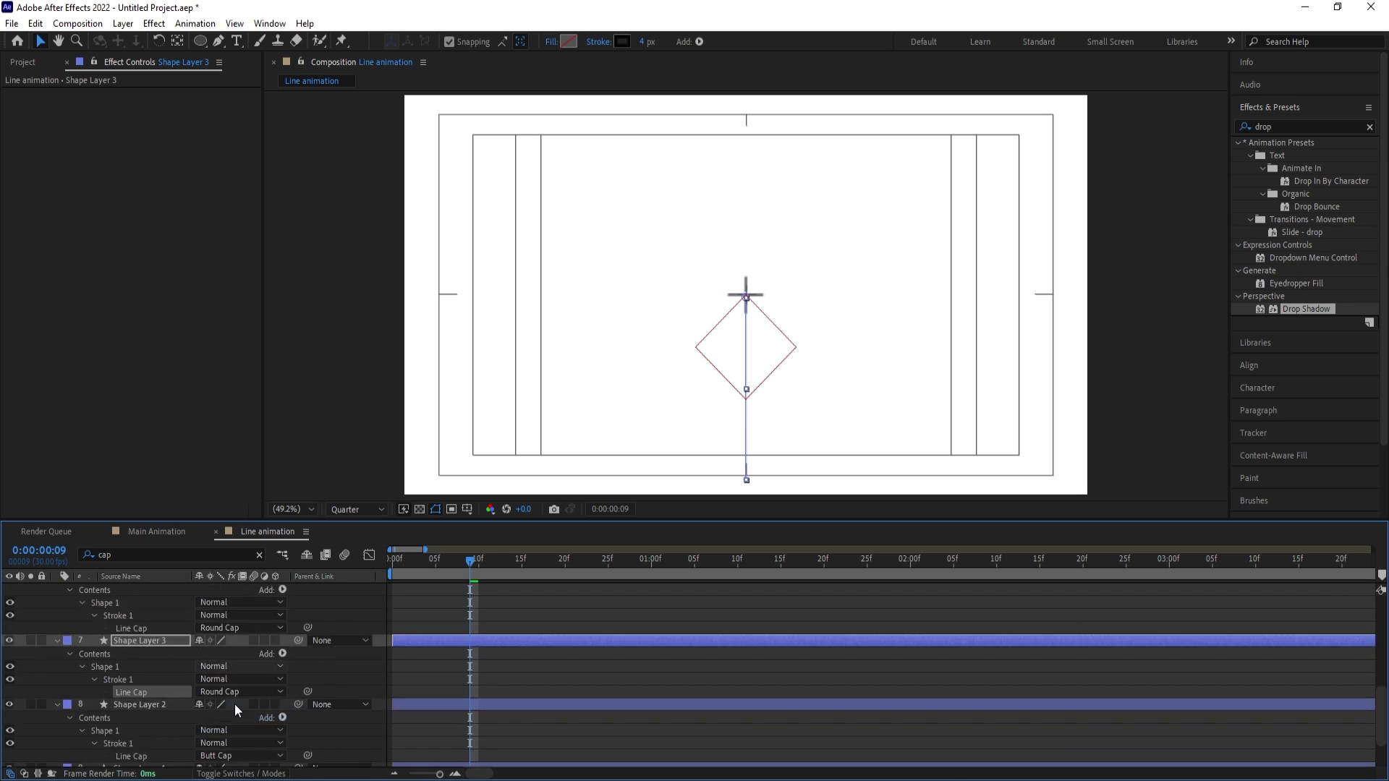
Set the Line Cap of Shape Layers 2 and 1 to Round Cap and preview the rounded lines
scroll(234, 704, down, 1)
click(218, 716)
click(224, 745)
scroll(237, 719, down, 1)
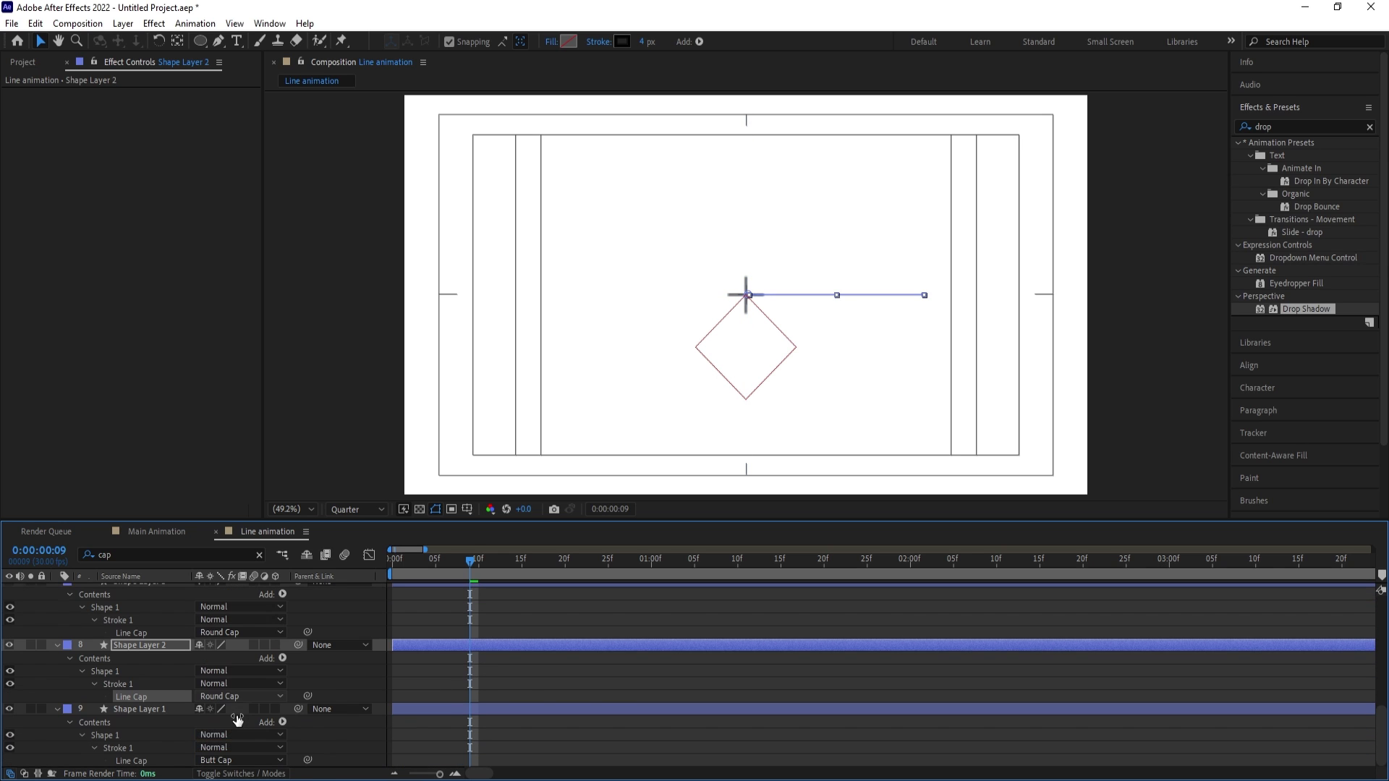
click(231, 761)
click(221, 732)
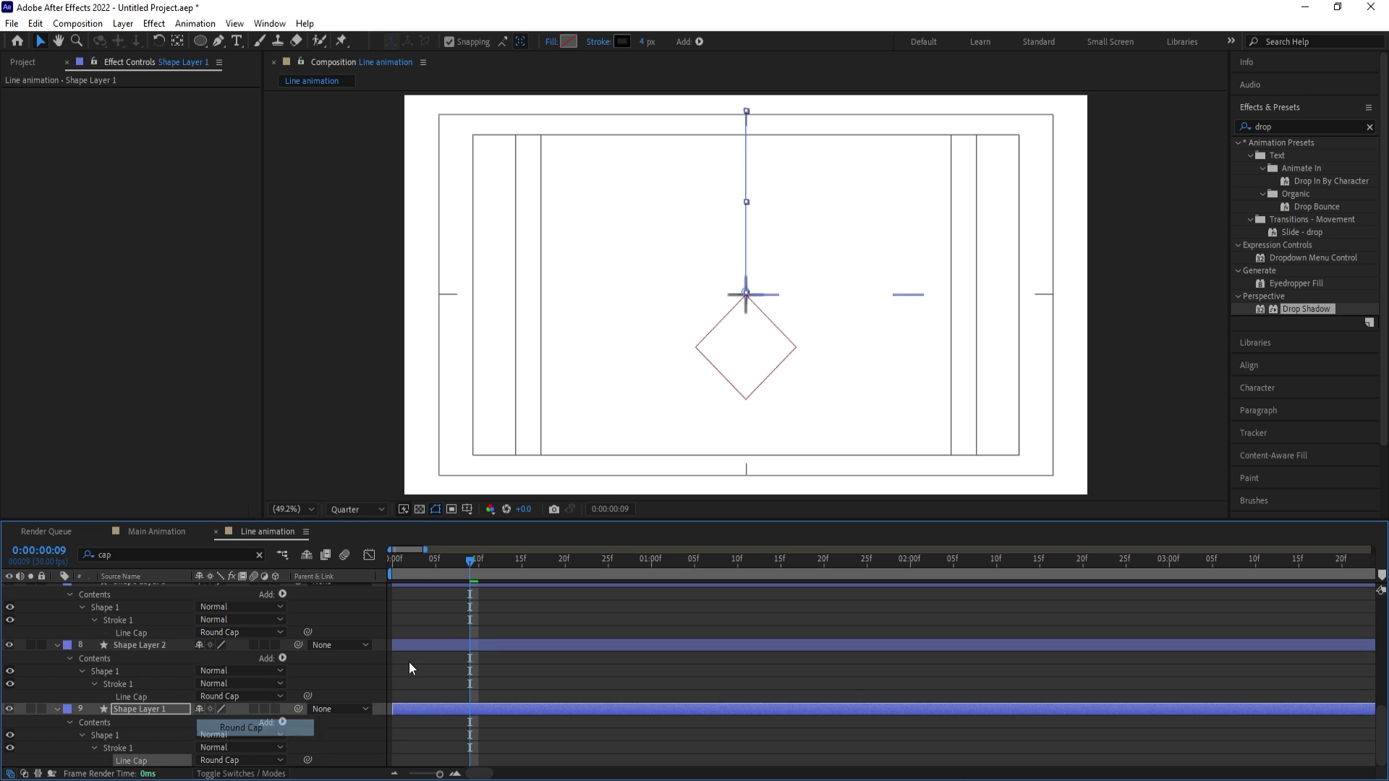
key(space)
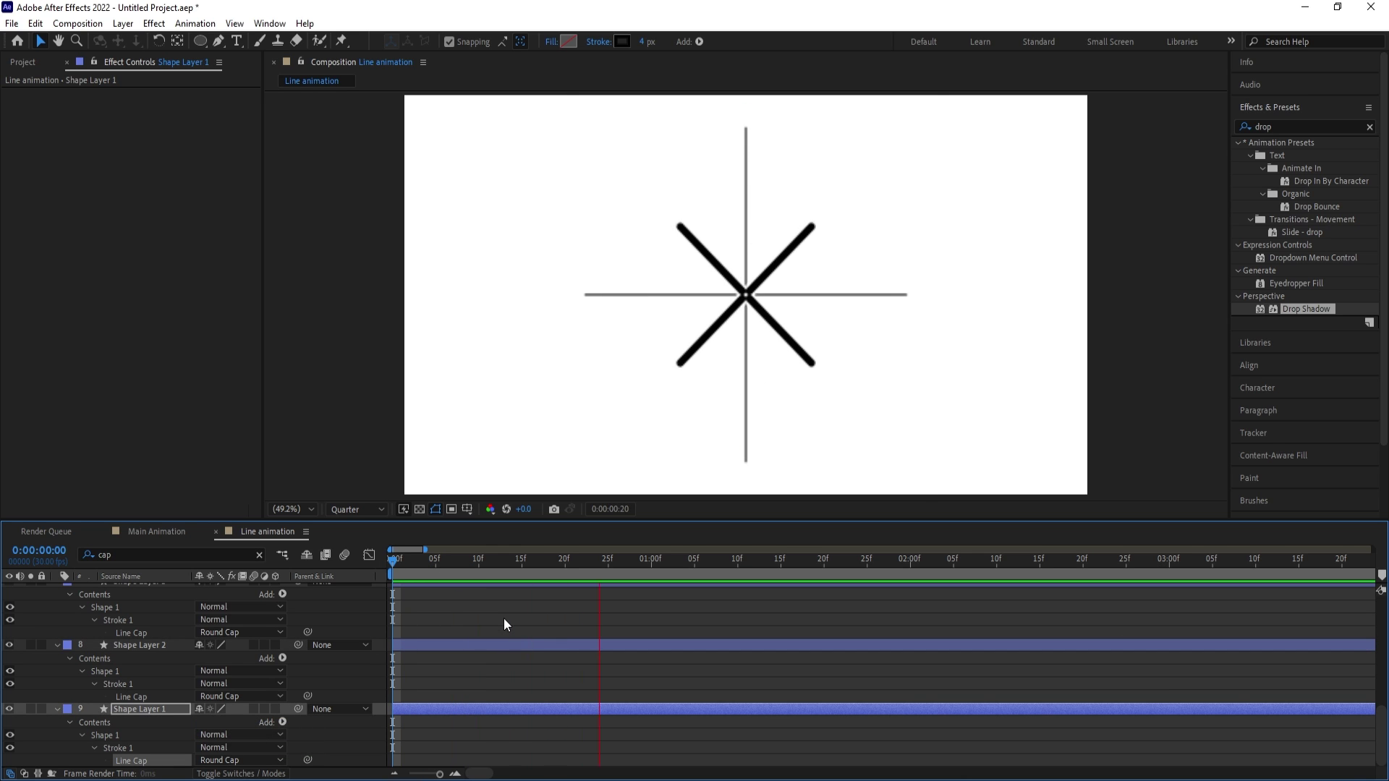
key(space)
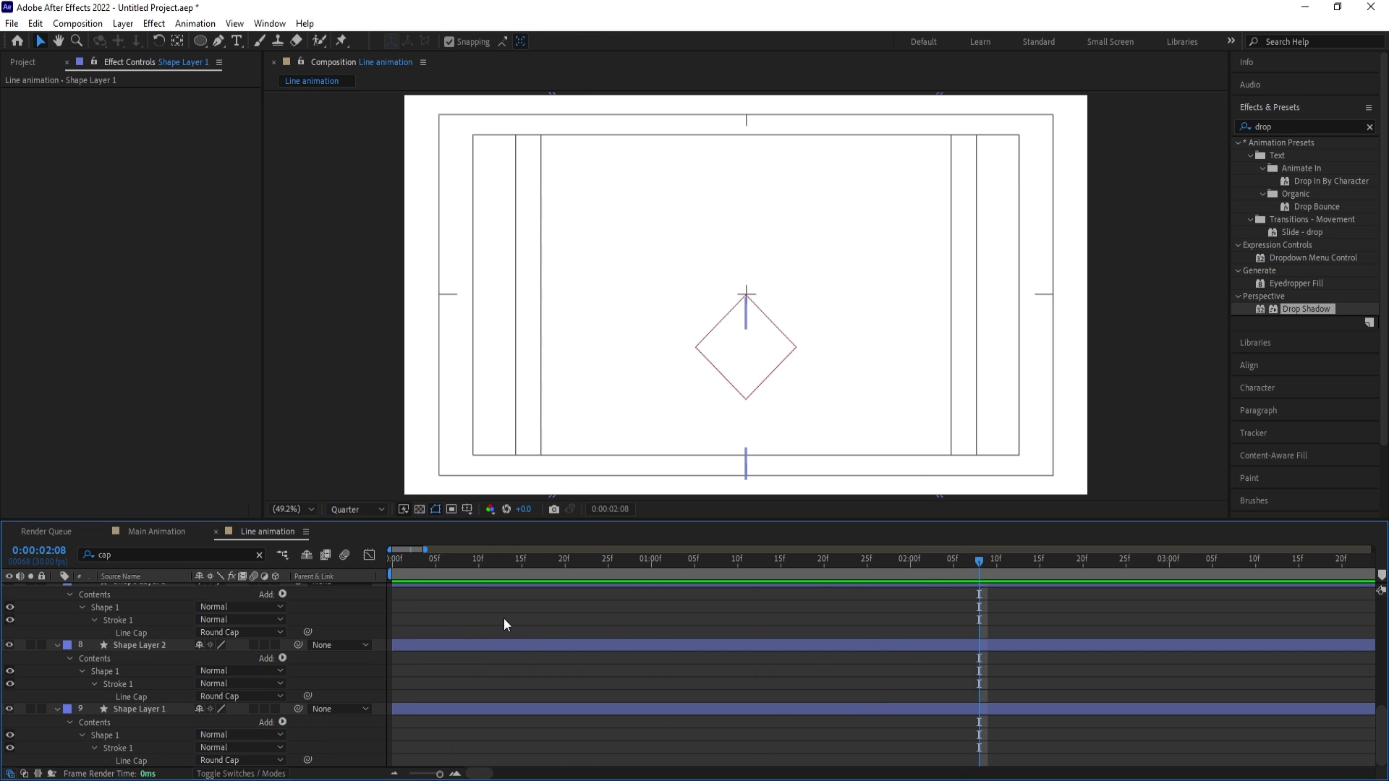
Clear the property filter, then shift Shape Layers 5 to 8 so they begin at frame 5 and preview the timing
click(259, 555)
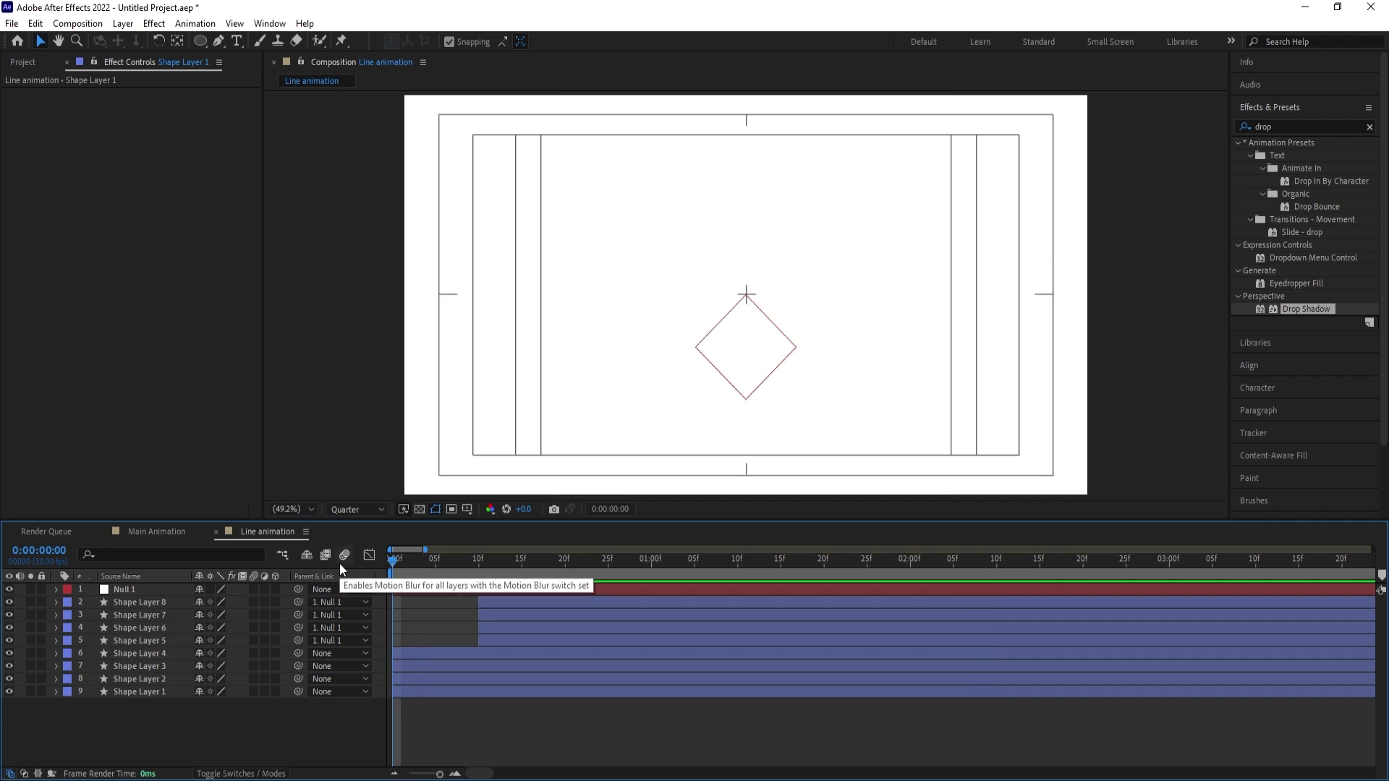
key(Home)
click(477, 602)
shift+click(499, 640)
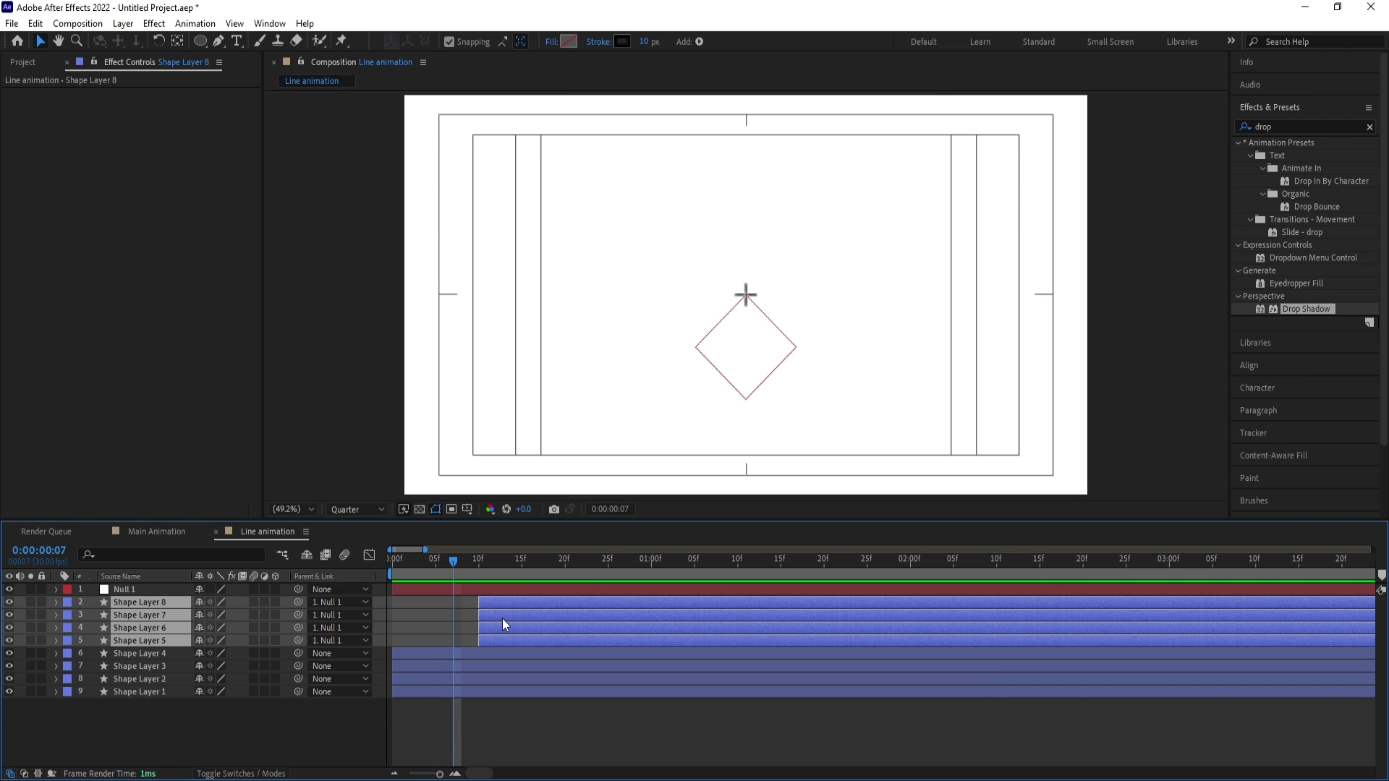
drag(502, 618, 454, 587)
key(space)
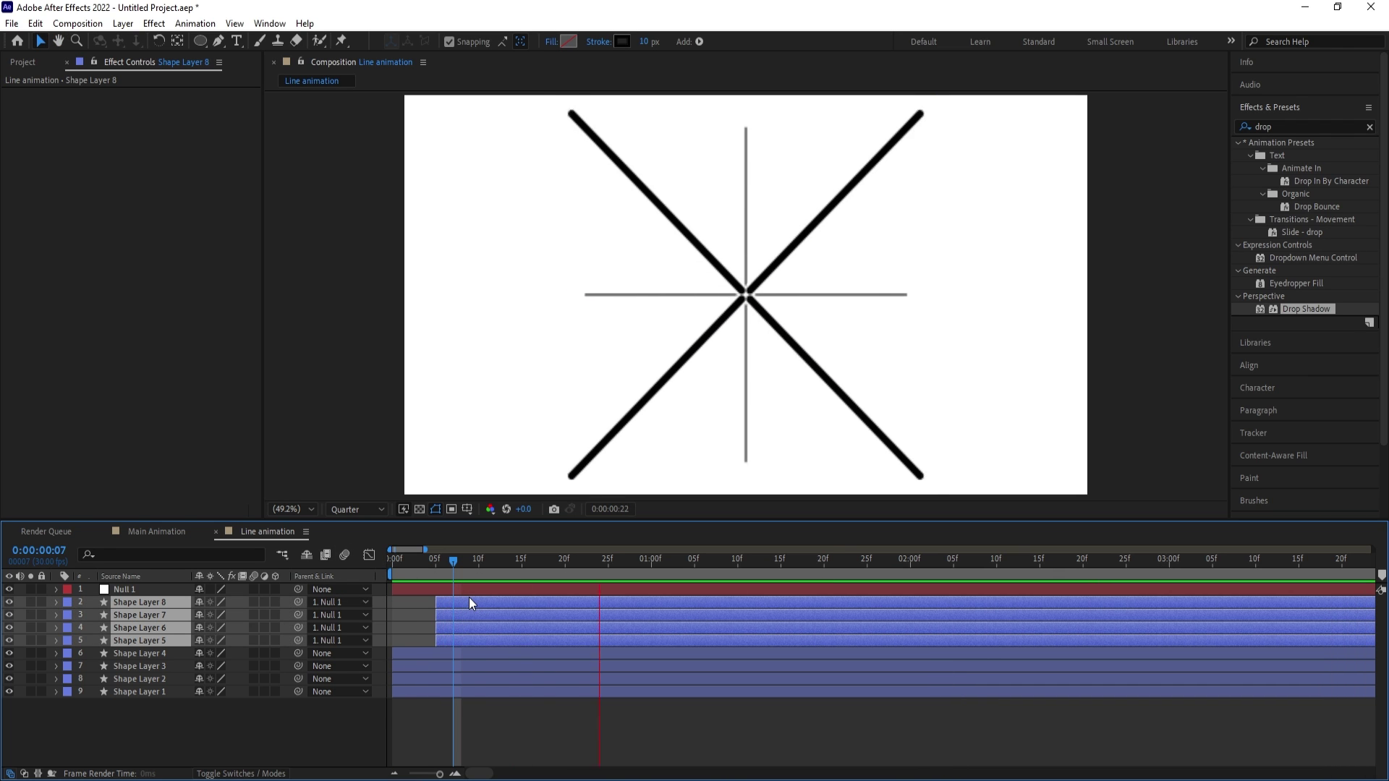
drag(442, 572, 437, 568)
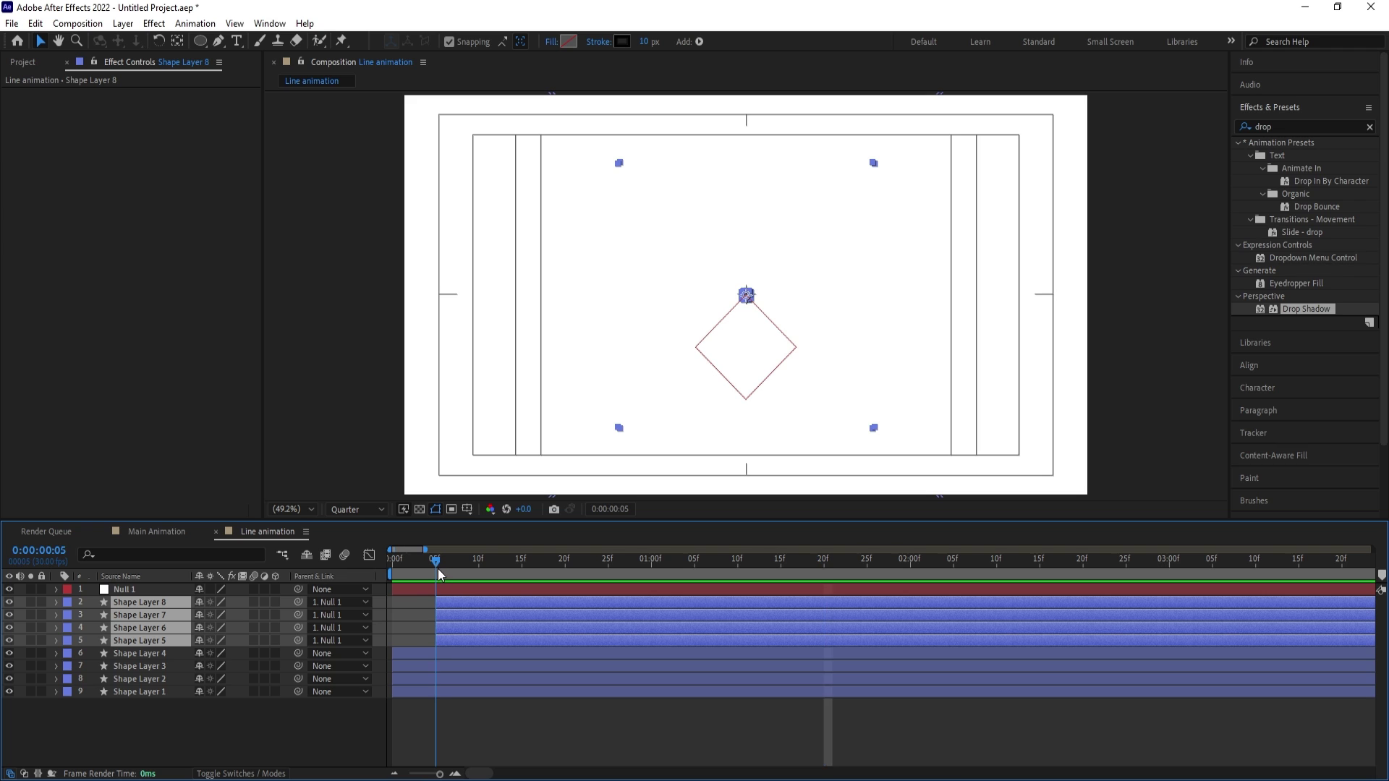
key(space)
key(space)
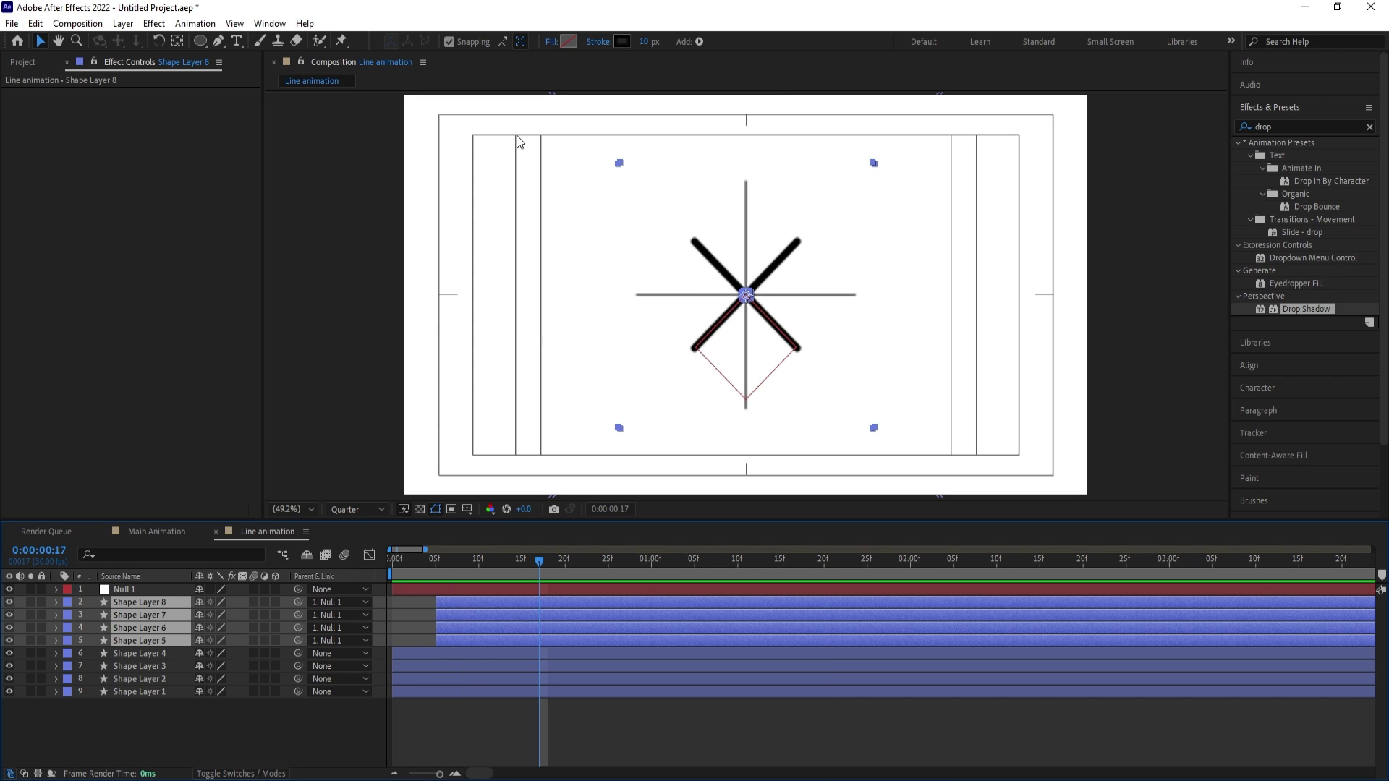
Set the stroke width of Shape Layers 5 to 8 to 0.5 px and preview the burst from the start
click(646, 43)
text(2)
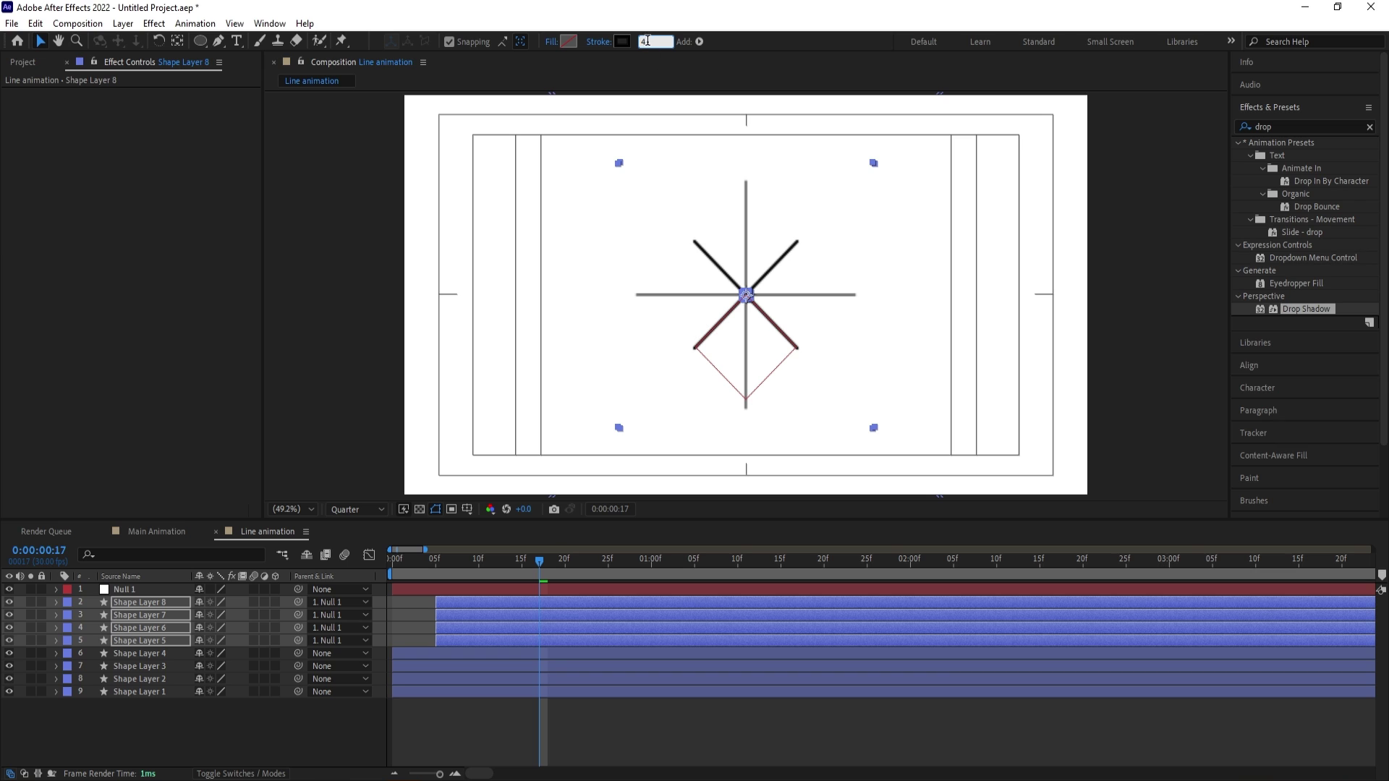
text(1)
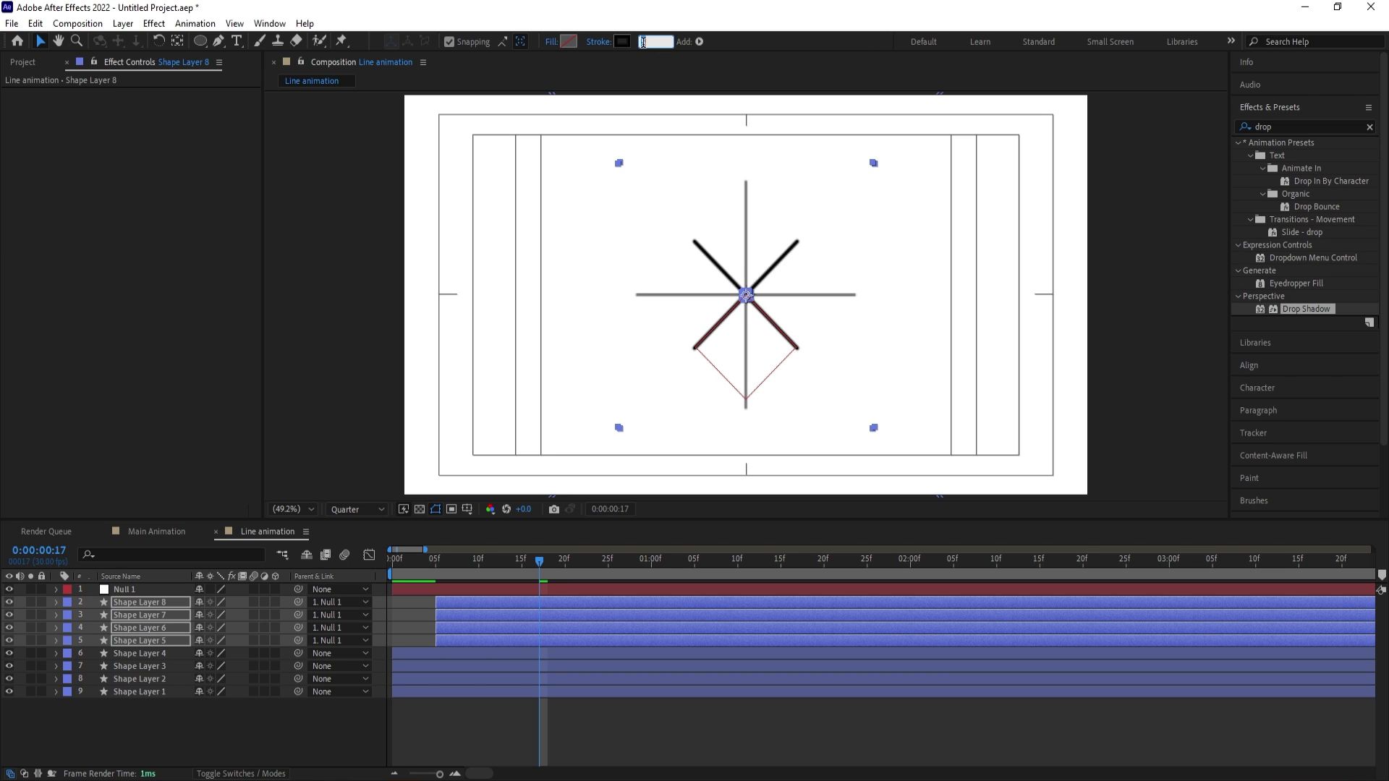
key(space)
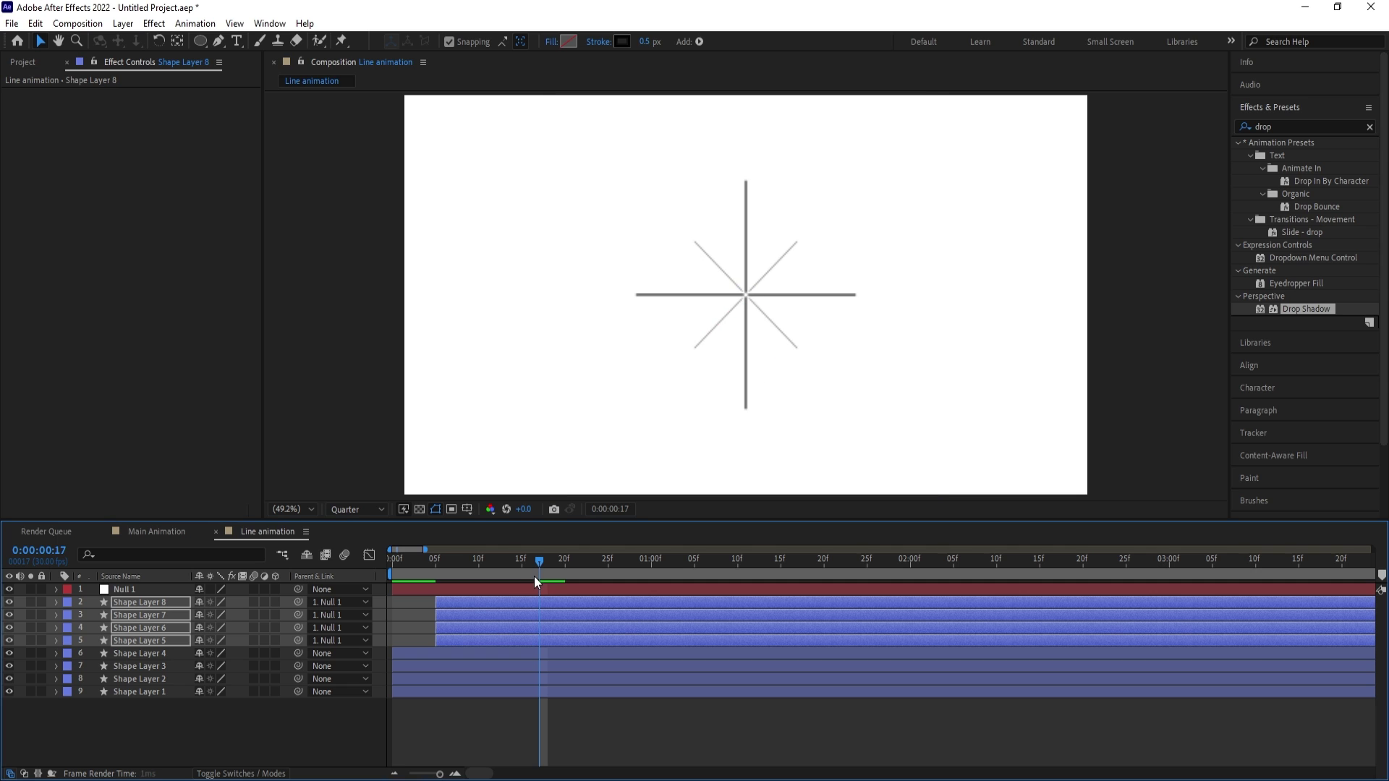
drag(427, 566, 390, 565)
key(space)
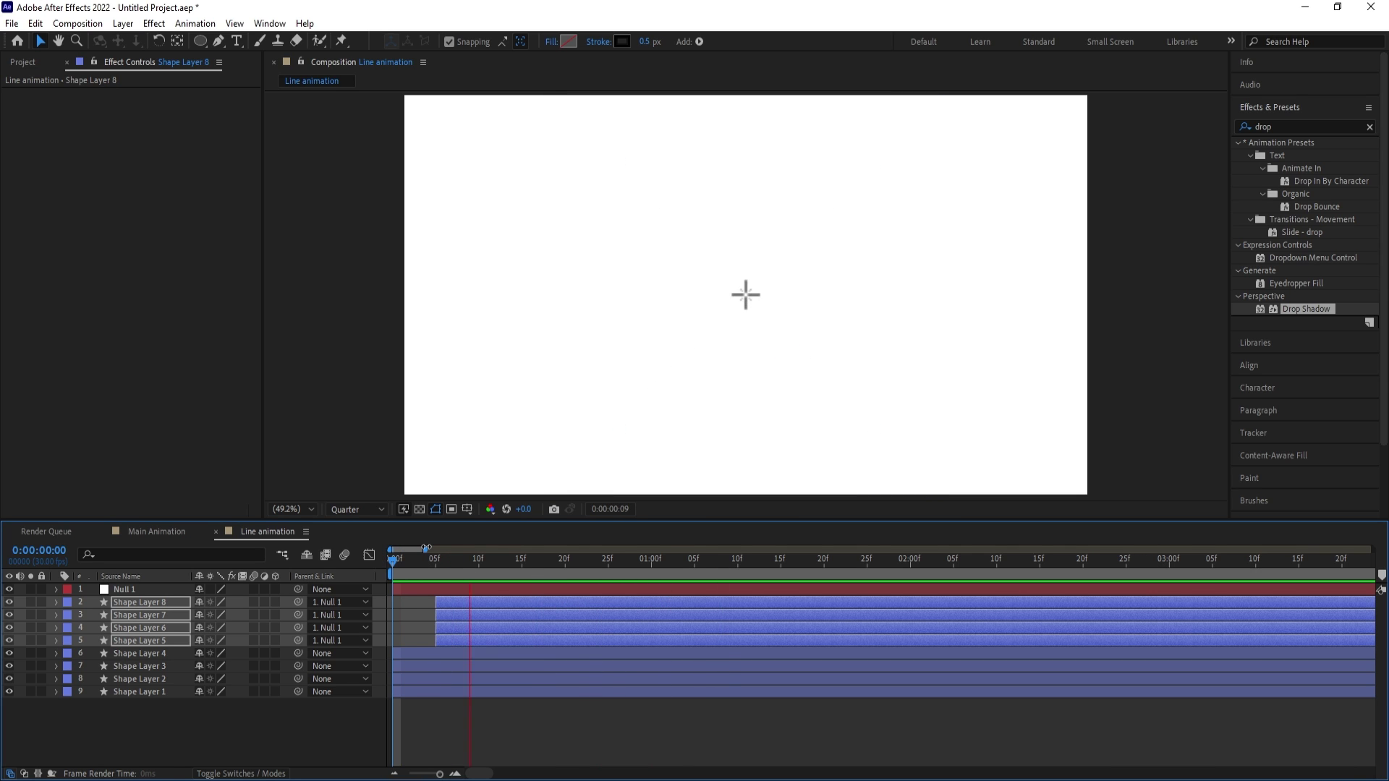
Add the Line animation composition as the top layer of Main Animation, starting at 0:00:01:02, and preview it
click(148, 532)
click(146, 528)
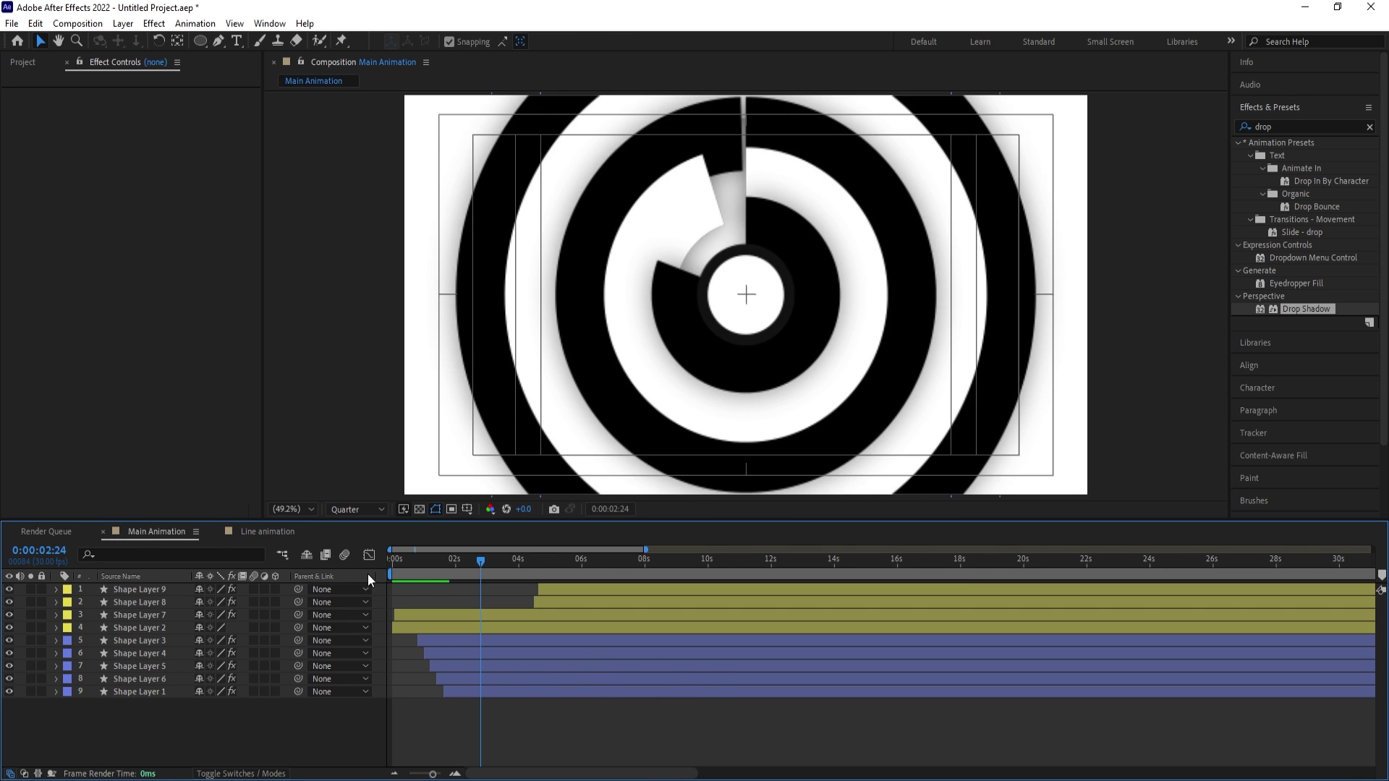
drag(397, 559, 332, 555)
key(space)
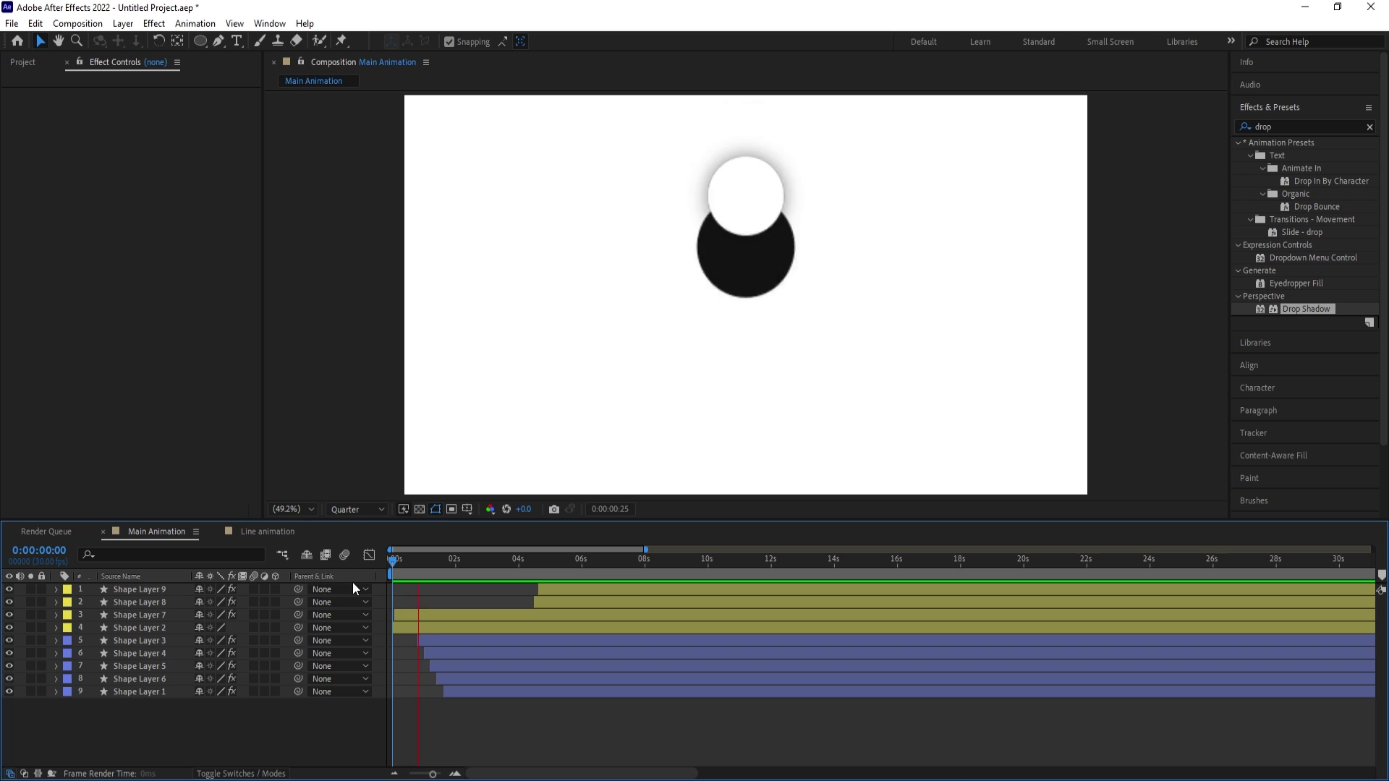
key(space)
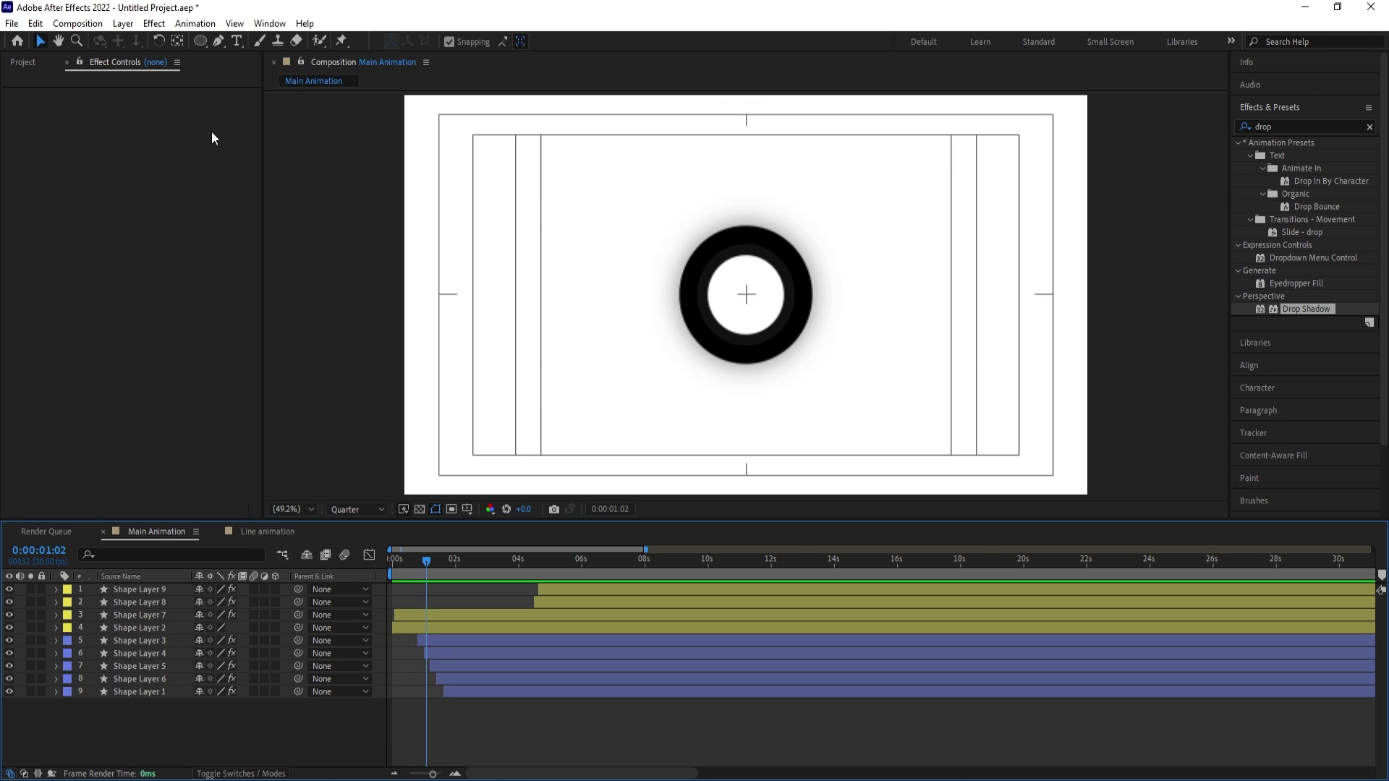
key(ctrl+0)
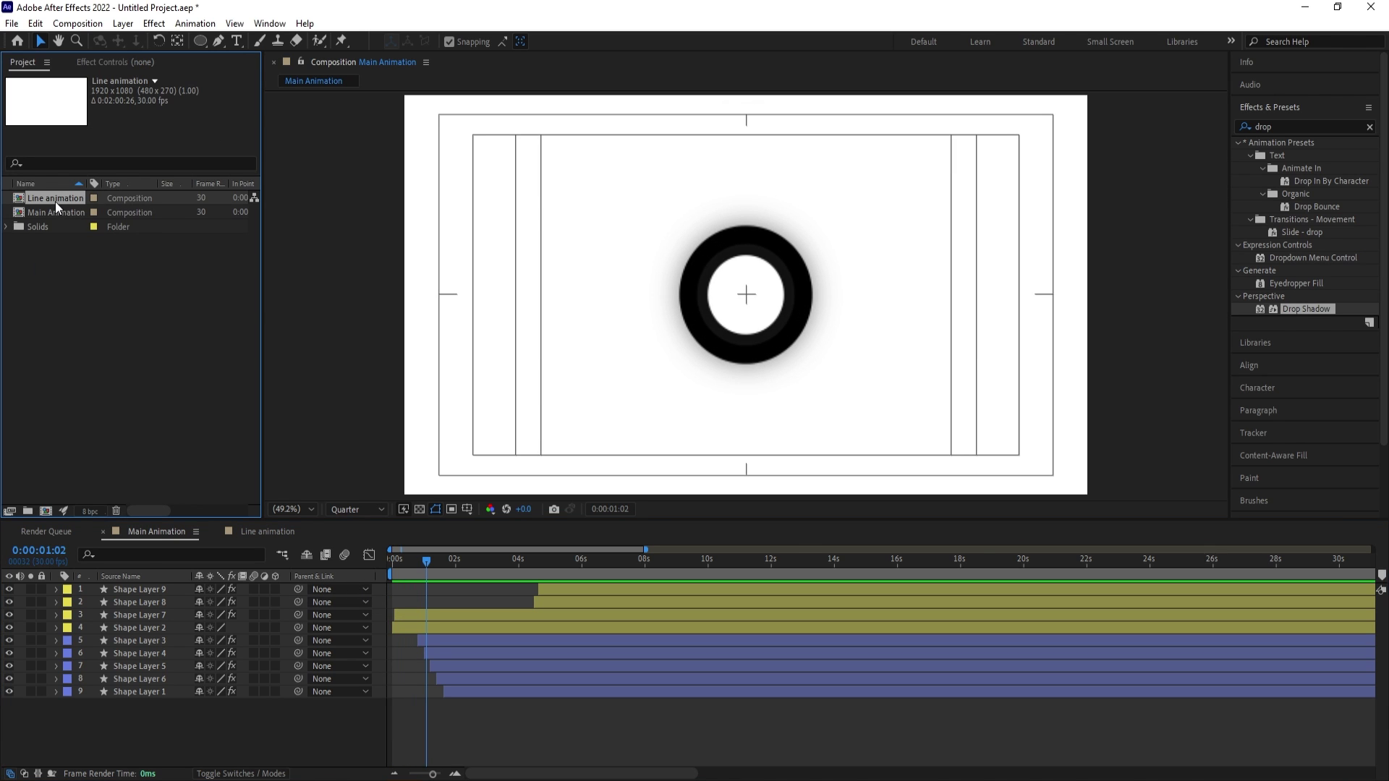
drag(55, 201, 130, 586)
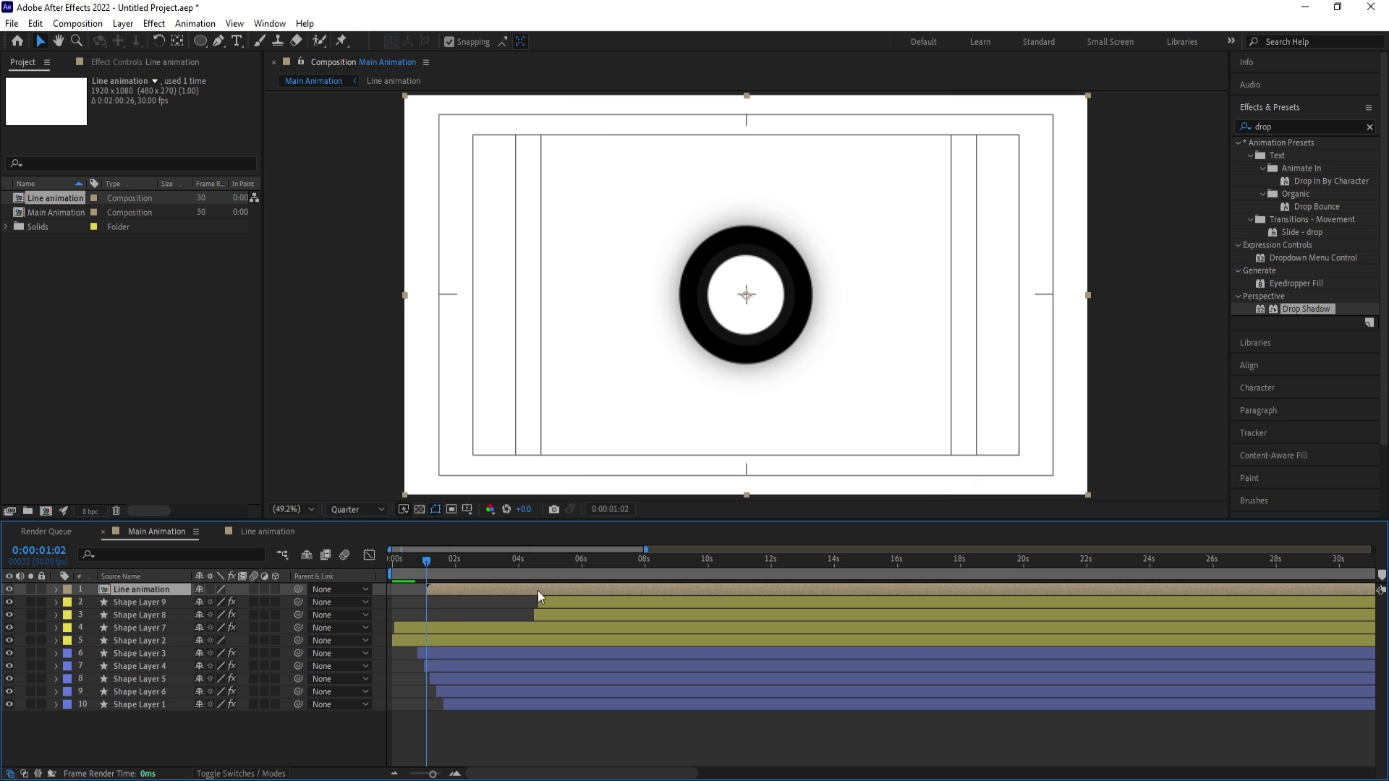
key(space)
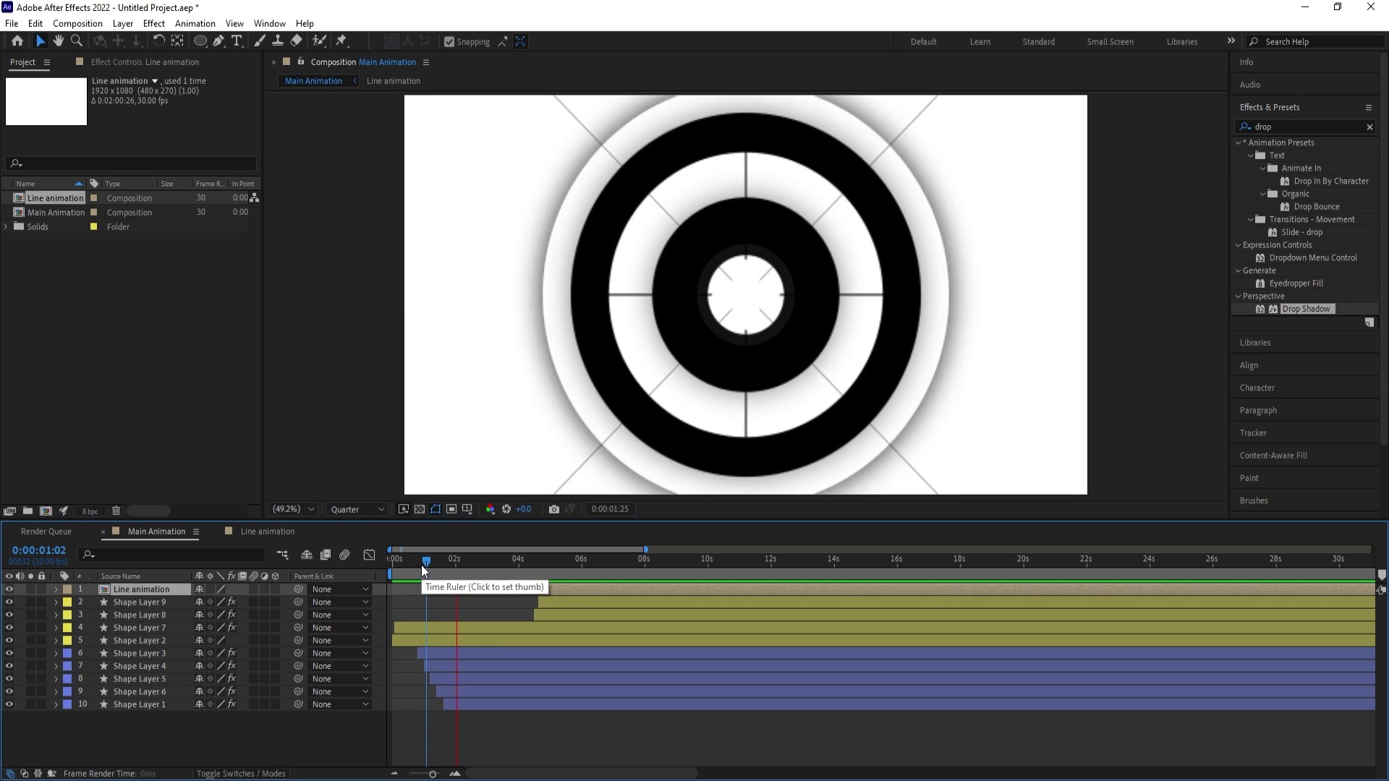
key(space)
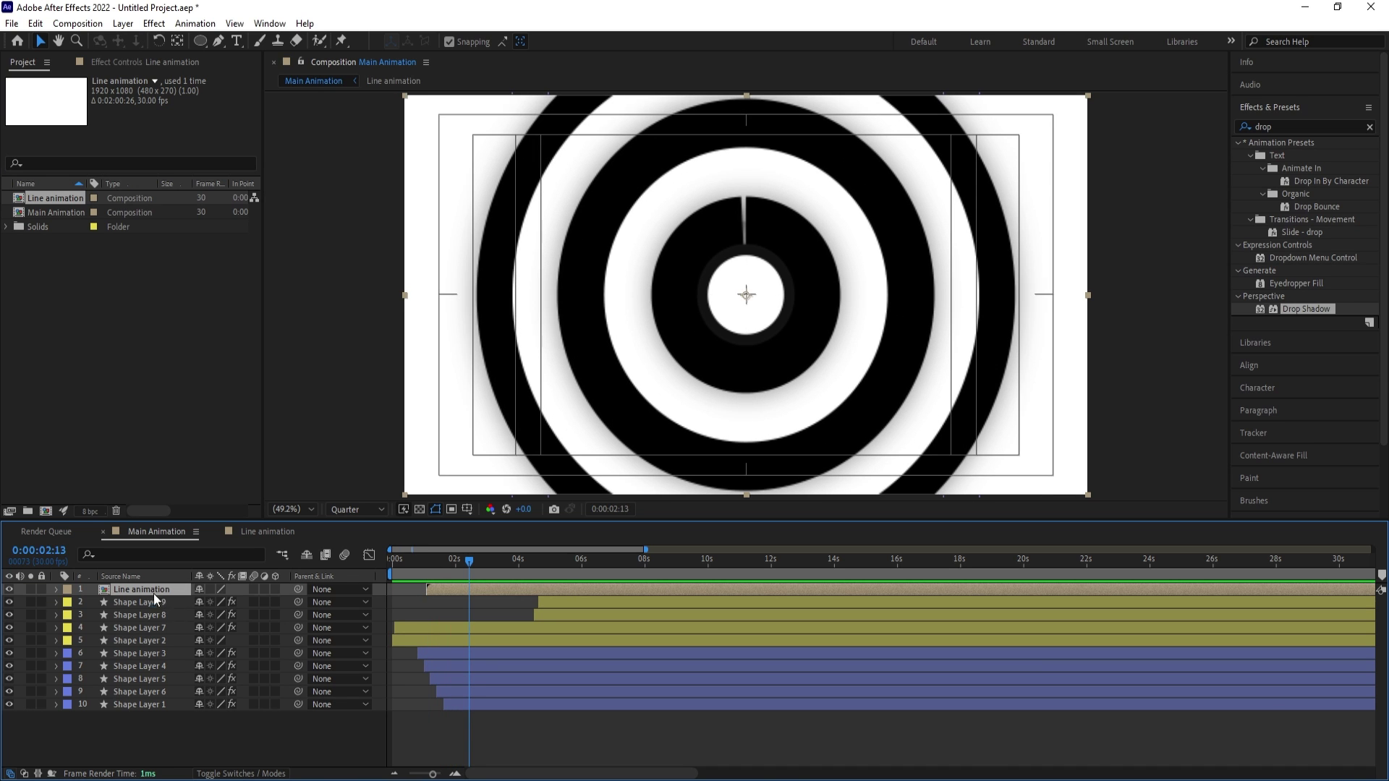
Move the Line animation layer directly below Shape Layer 2, start it at 0:00:00:22 and preview the result
drag(154, 593, 175, 643)
drag(431, 566, 415, 562)
key([)
key(space)
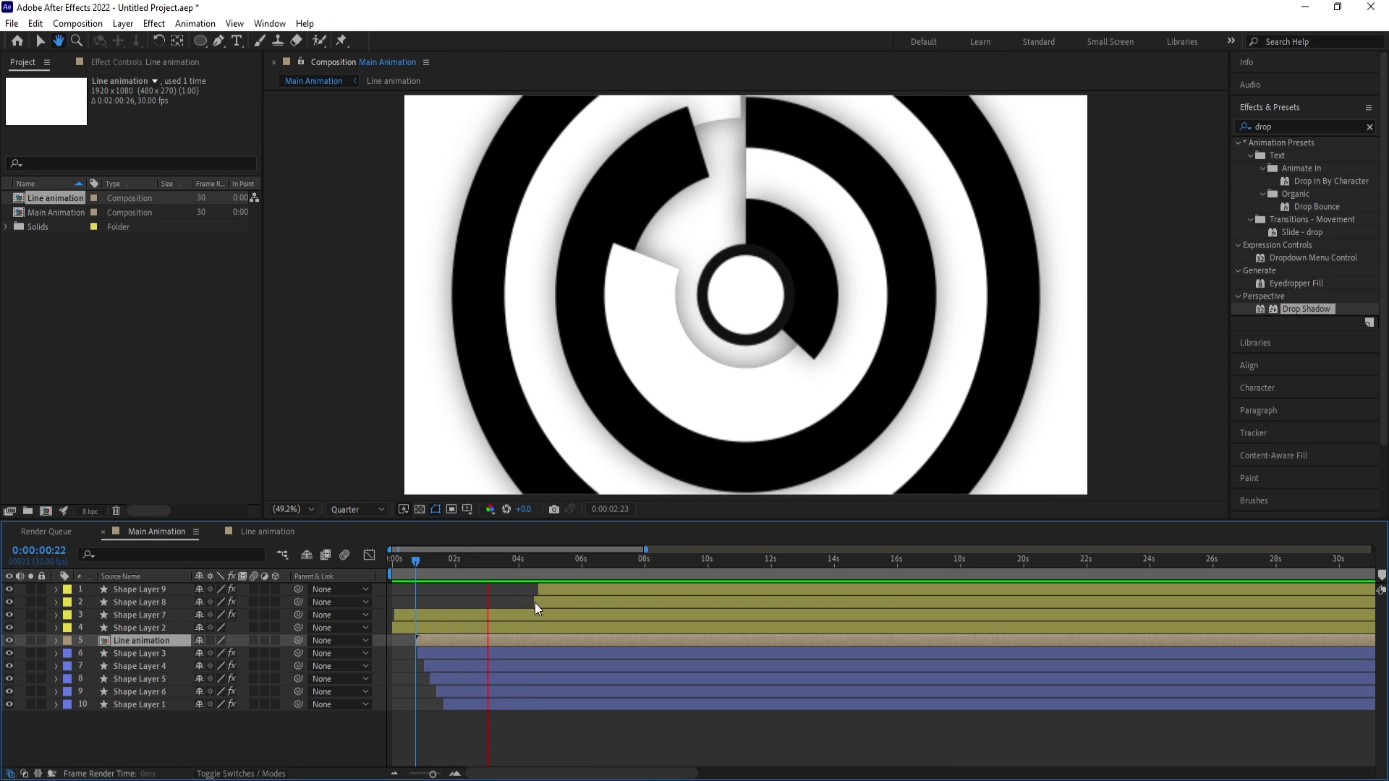
Duplicate the Line animation layer, move the copy to the top of the stack, start it at 0:00:04:22 and preview it
key(space)
key(space)
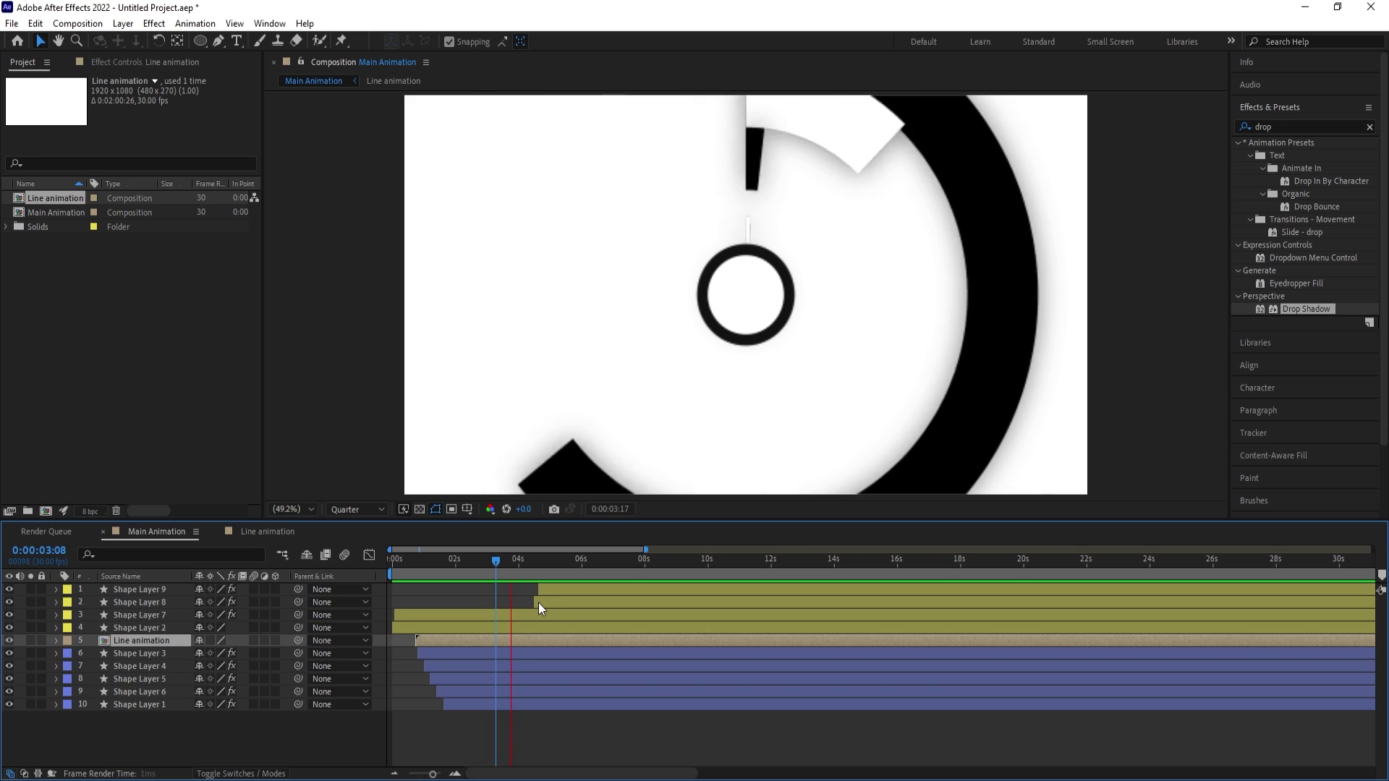
key(space)
drag(544, 562, 543, 561)
key(ctrl+d)
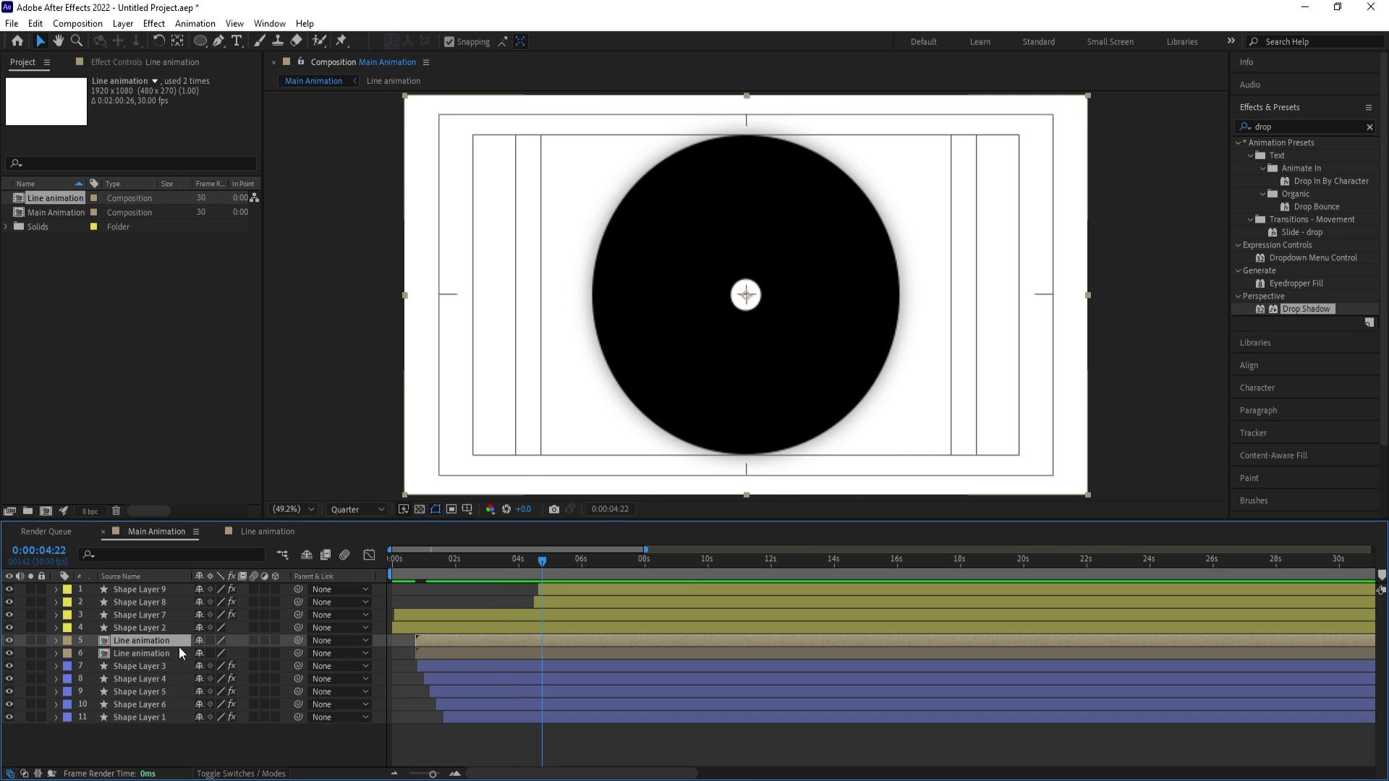
drag(151, 640, 156, 588)
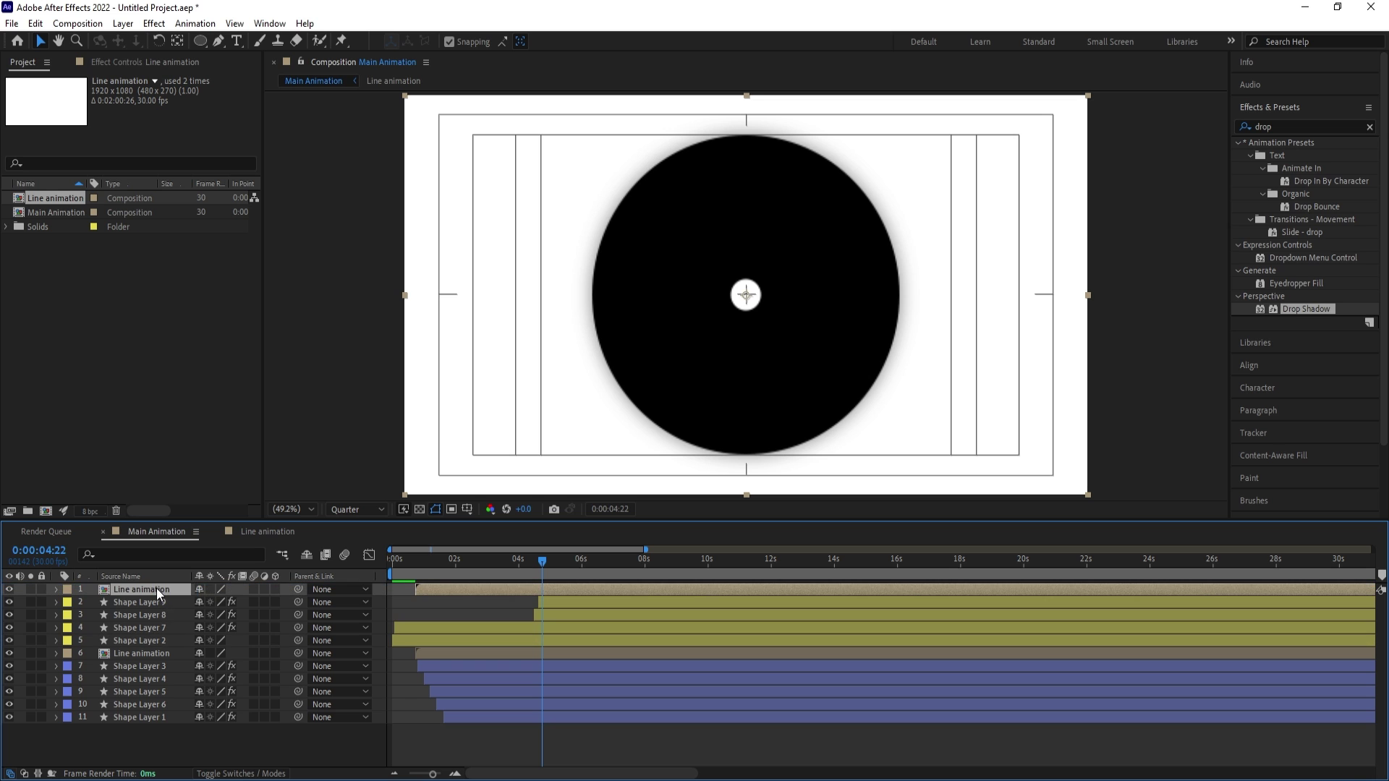
key(space)
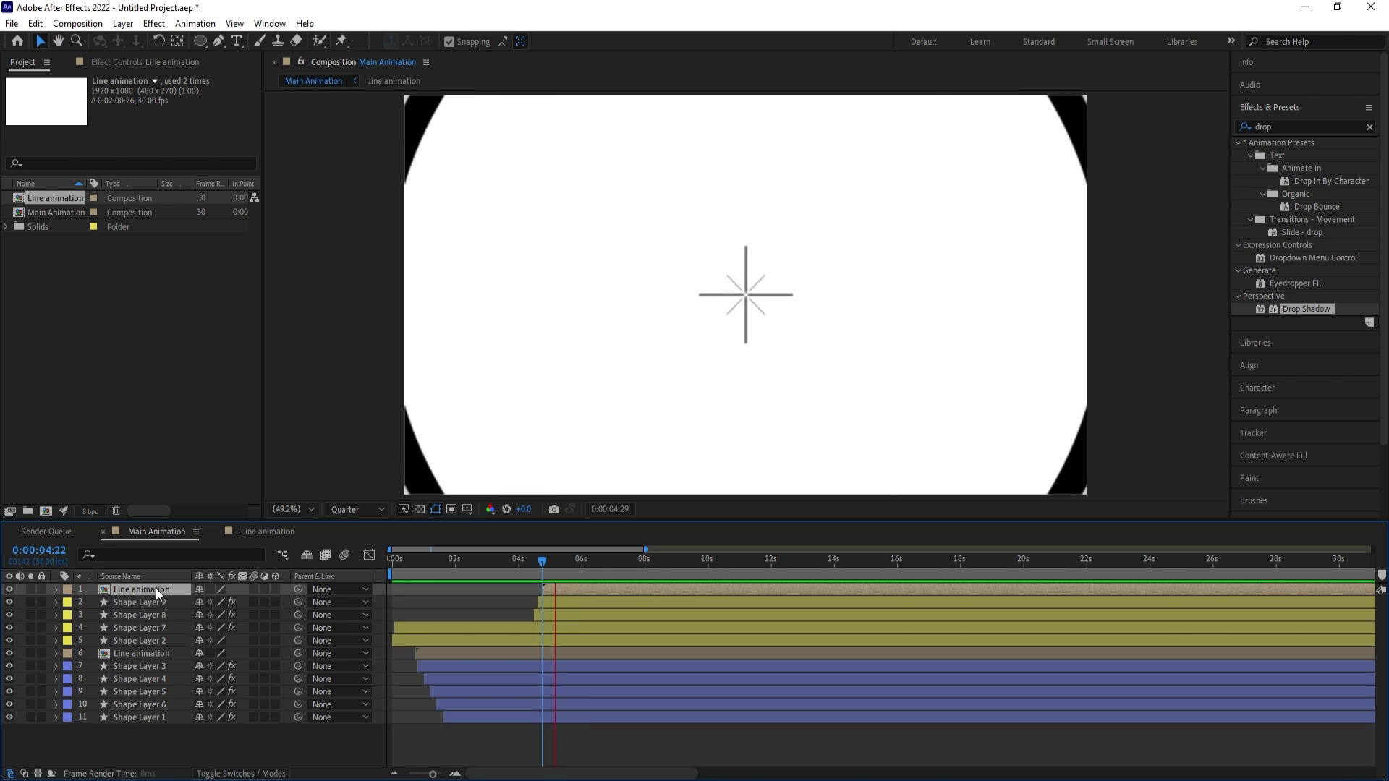
Shift the top Line animation layer to start at 0:00:04:19 and preview its timing
mouse_move(540, 561)
mouse_down()
mouse_move(549, 591)
mouse_move(541, 562)
mouse_move(520, 558)
mouse_move(537, 557)
mouse_up()
key(space)
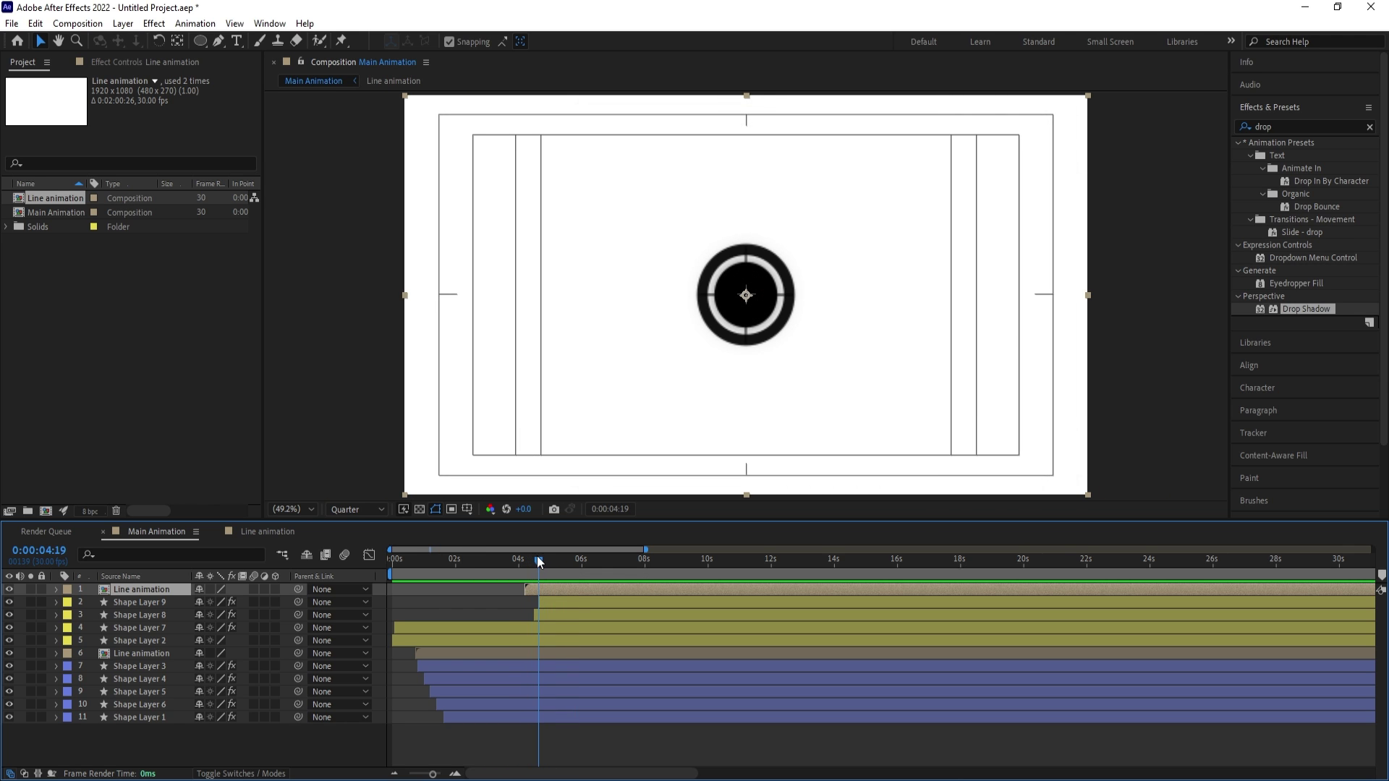
key(space)
key(space)
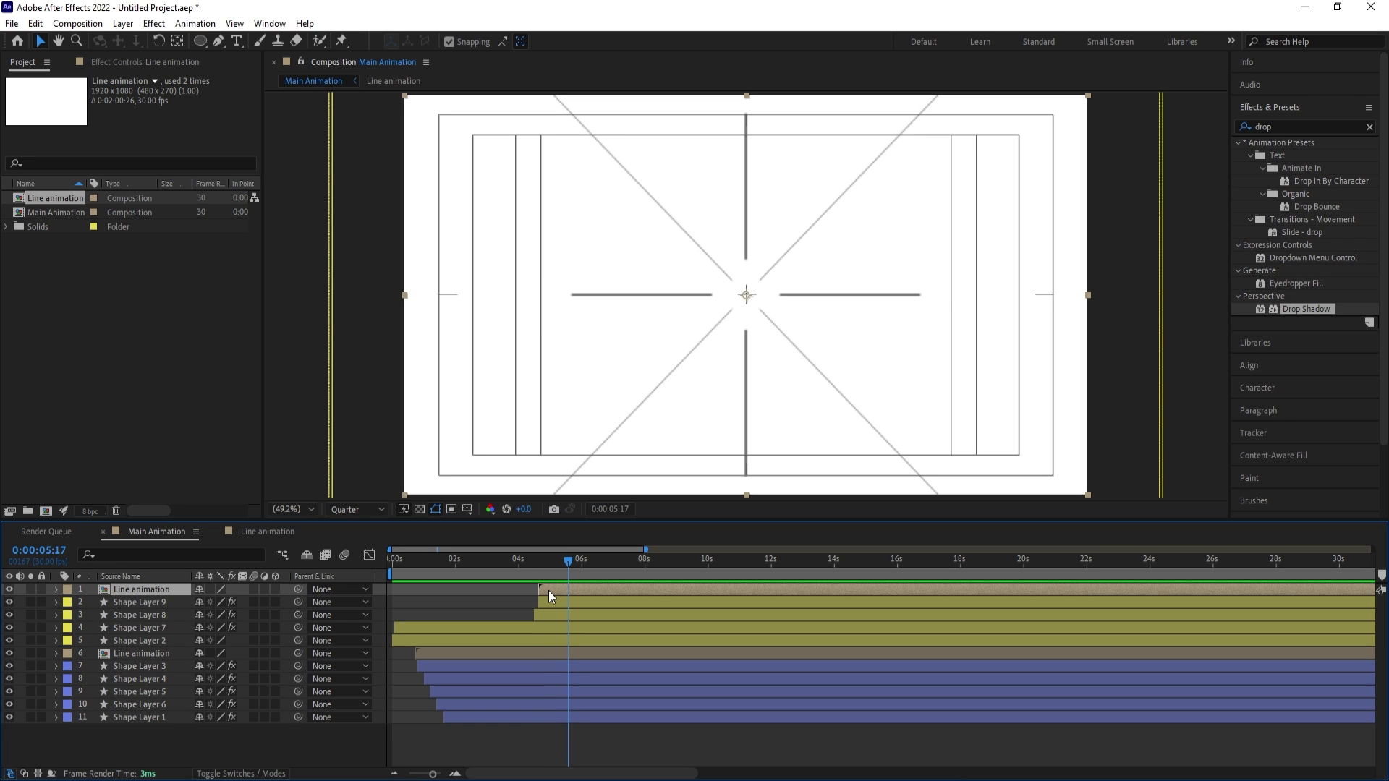
Time-stretch the top Line animation layer with a stretch factor of 80 and preview the whole animation from the start
right_click(548, 590)
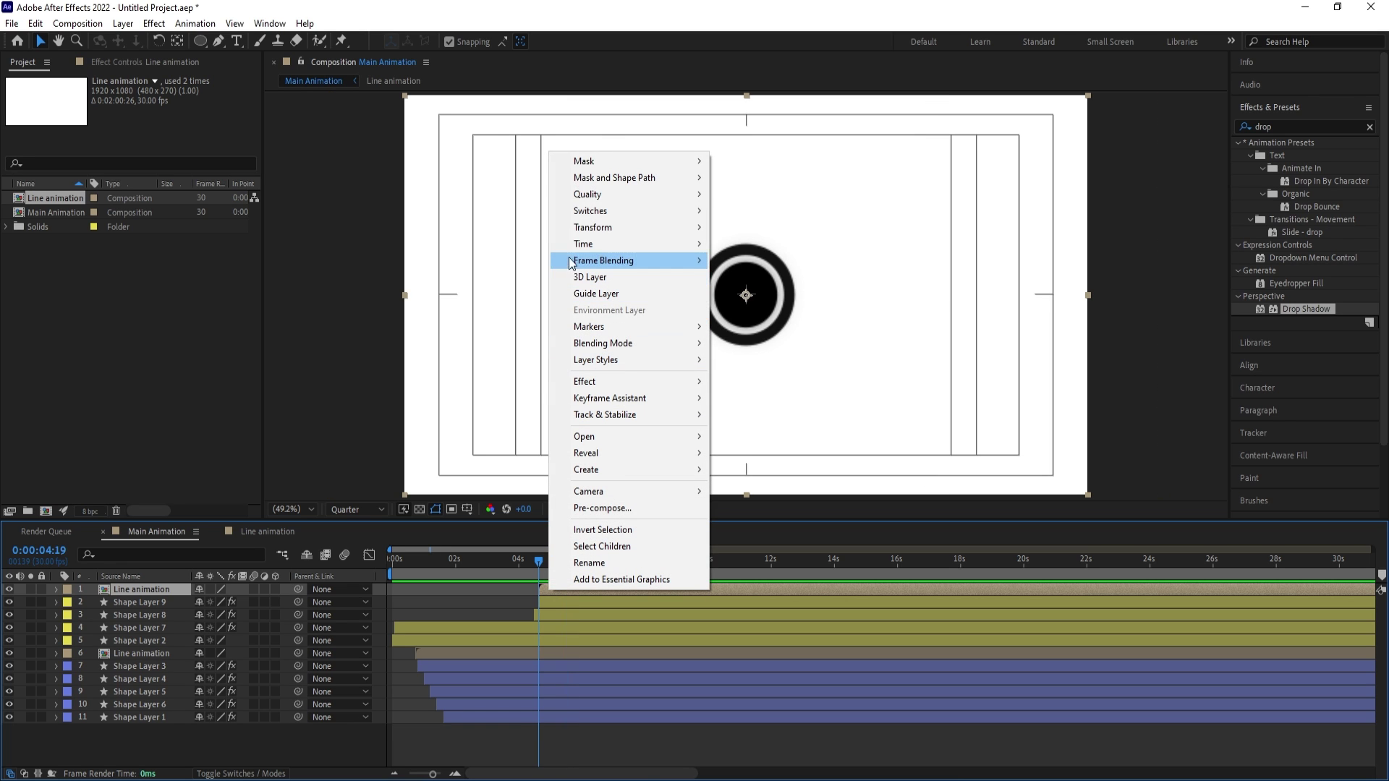
mouse_move(600, 243)
click(826, 279)
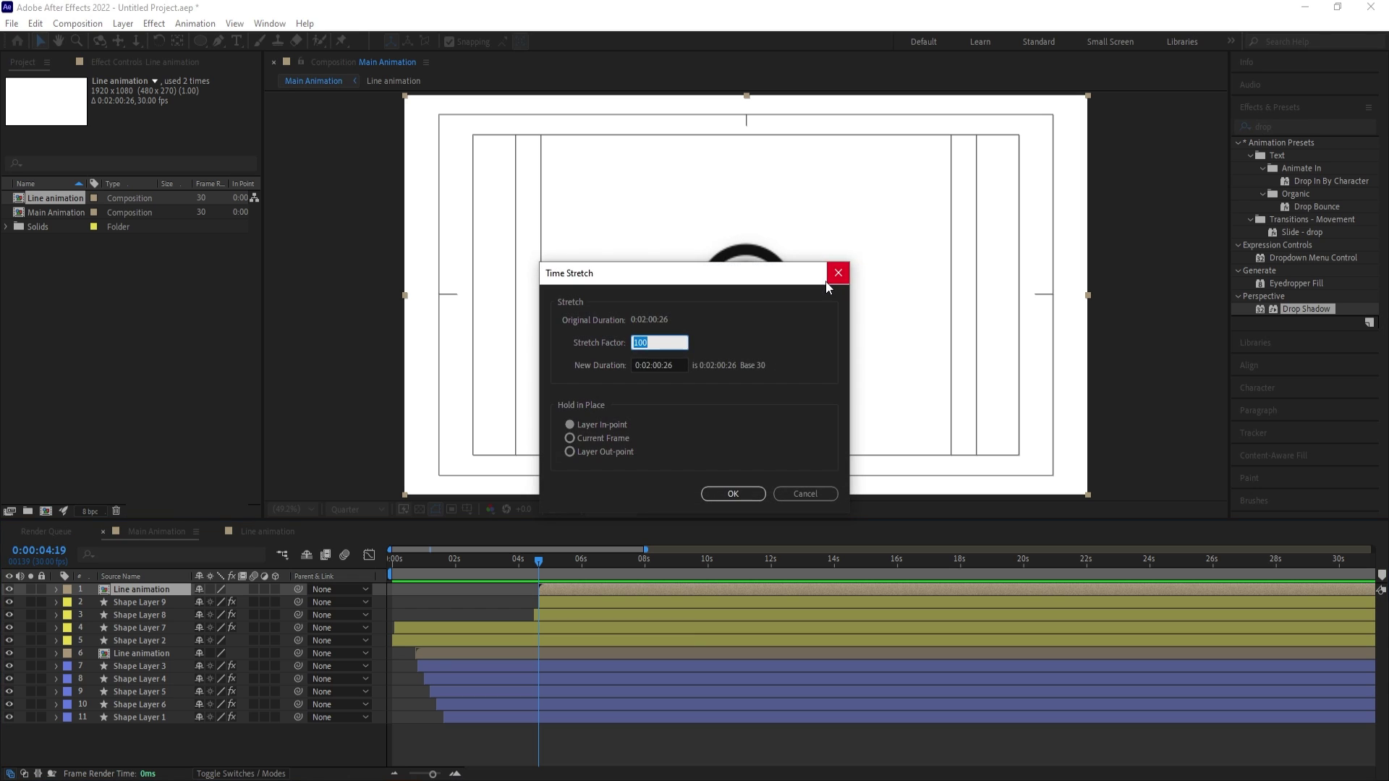
text(80)
key(Return)
key(space)
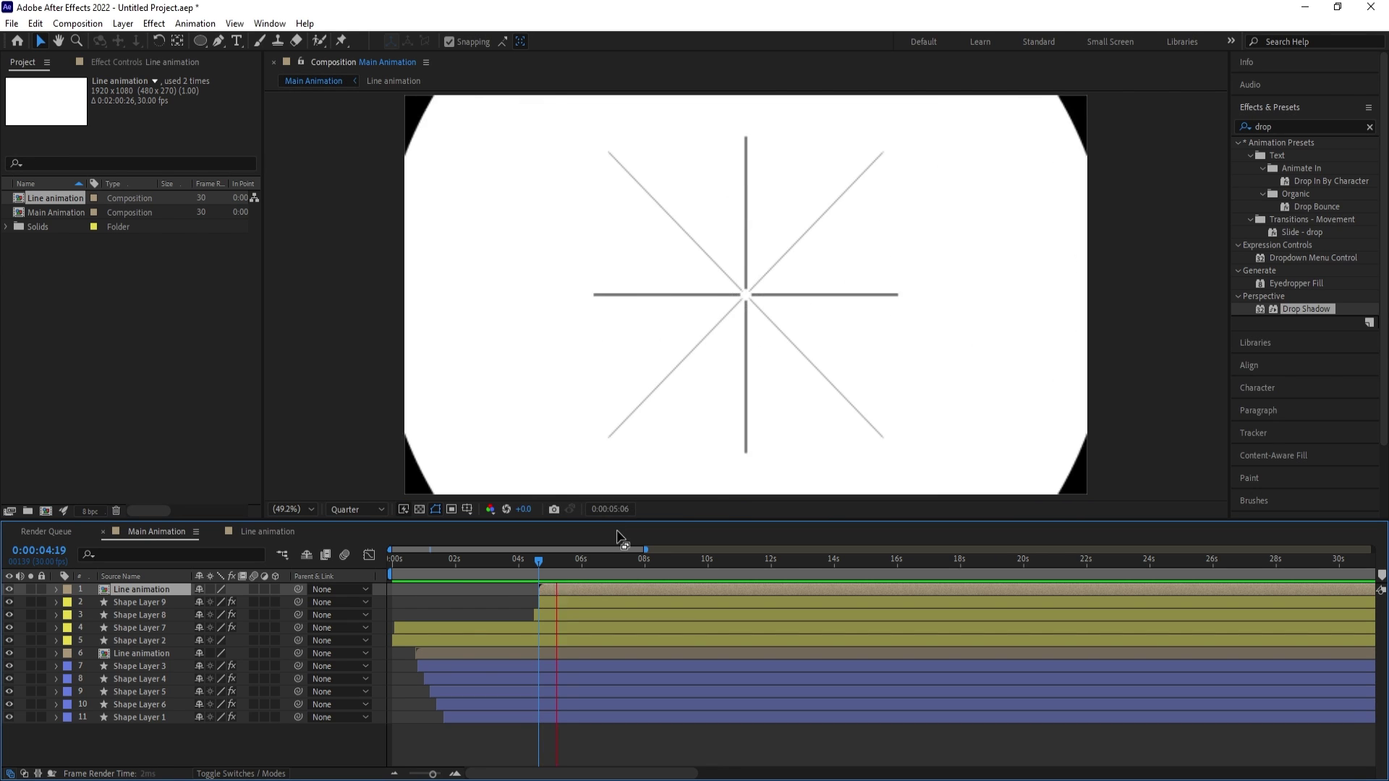
key(space)
key(Home)
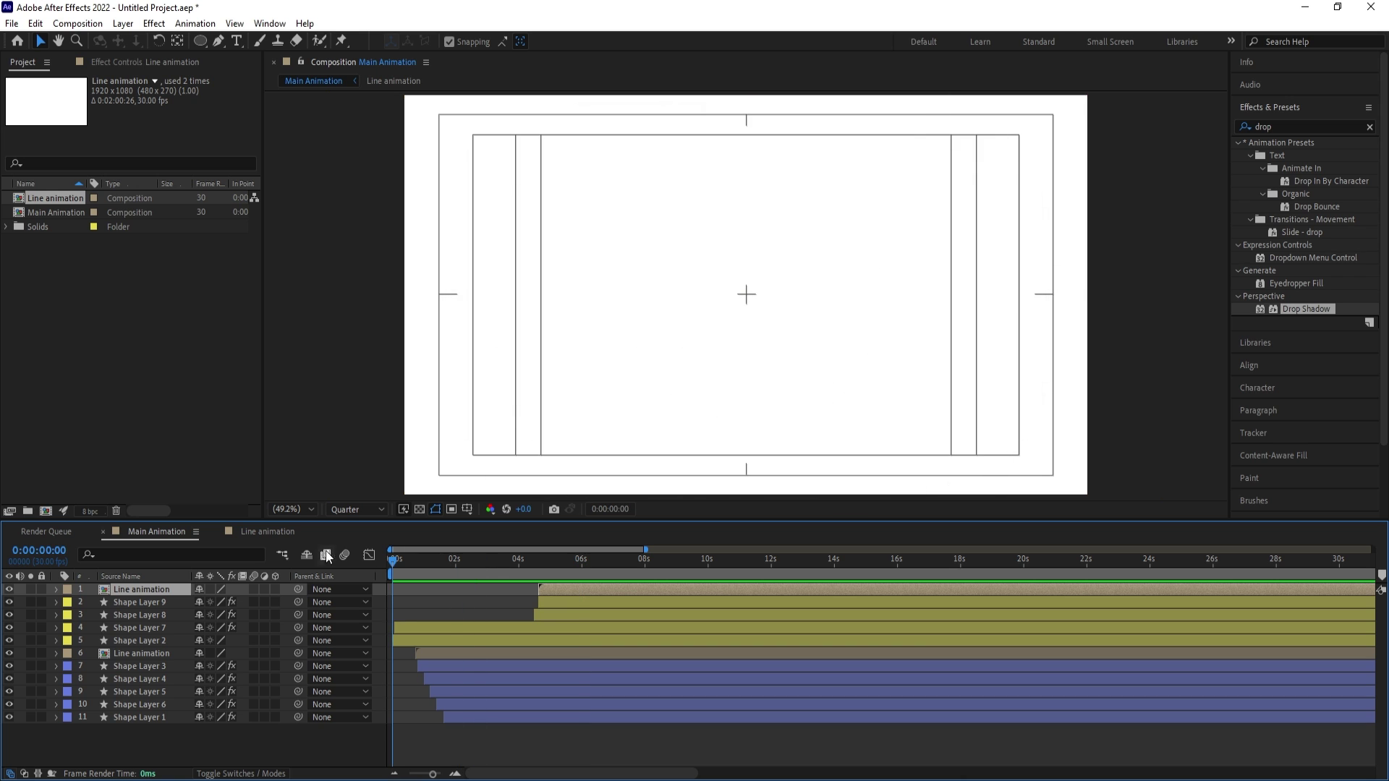
key(space)
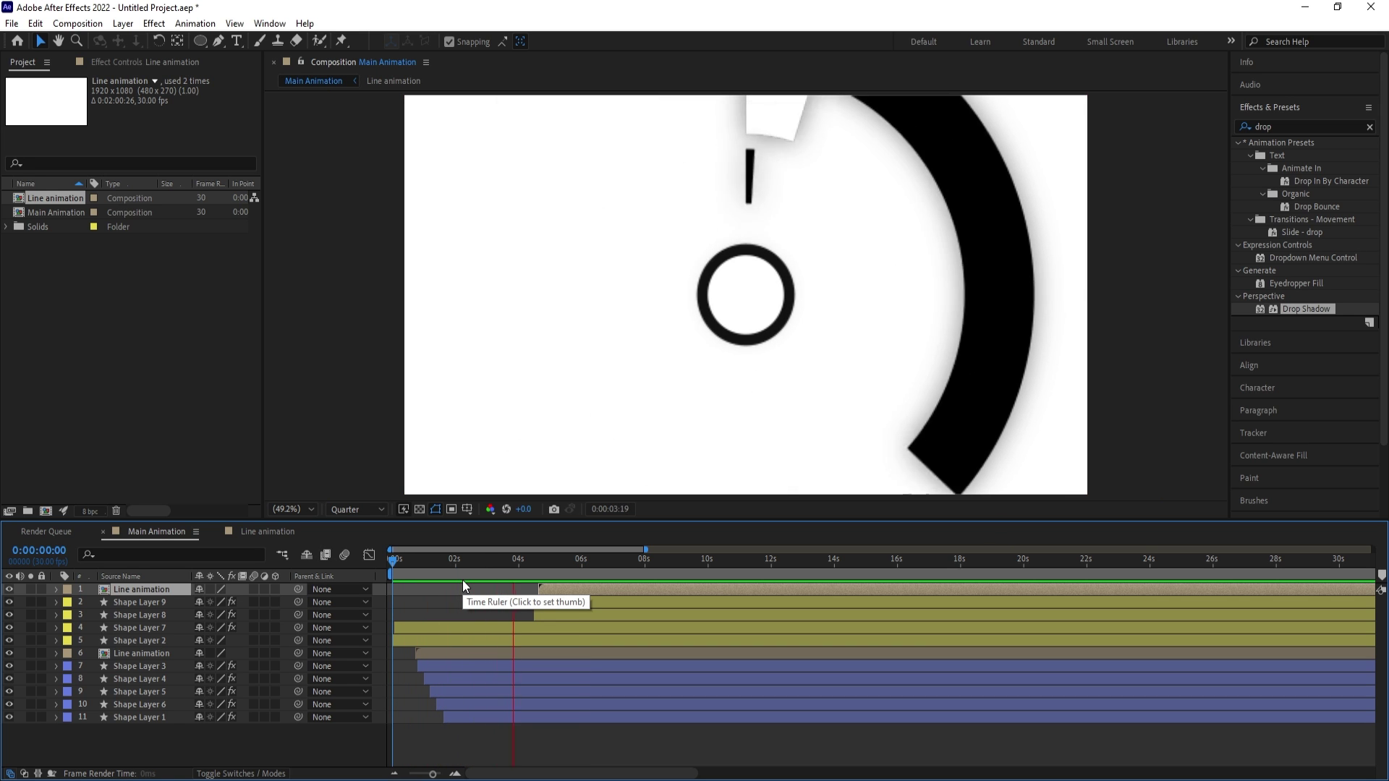
key(space)
key(space)
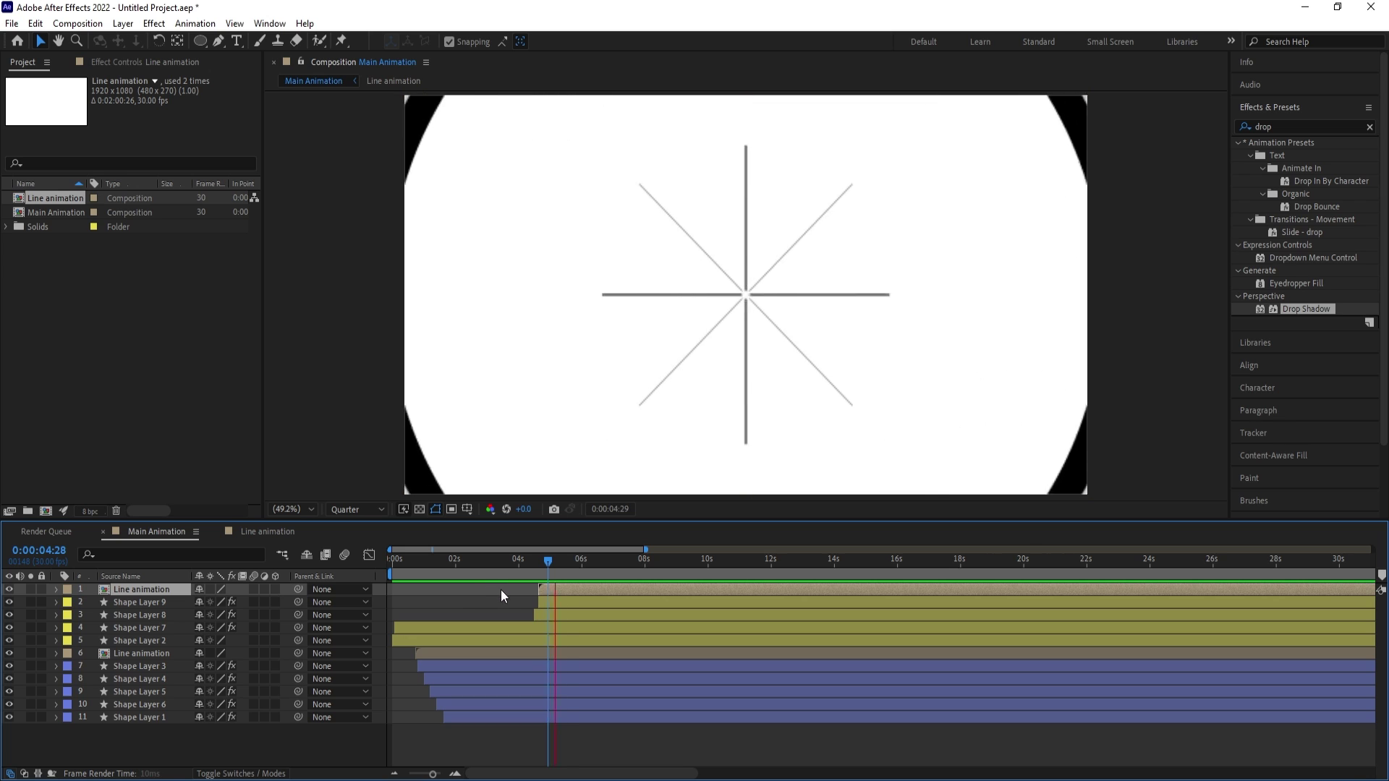
key(space)
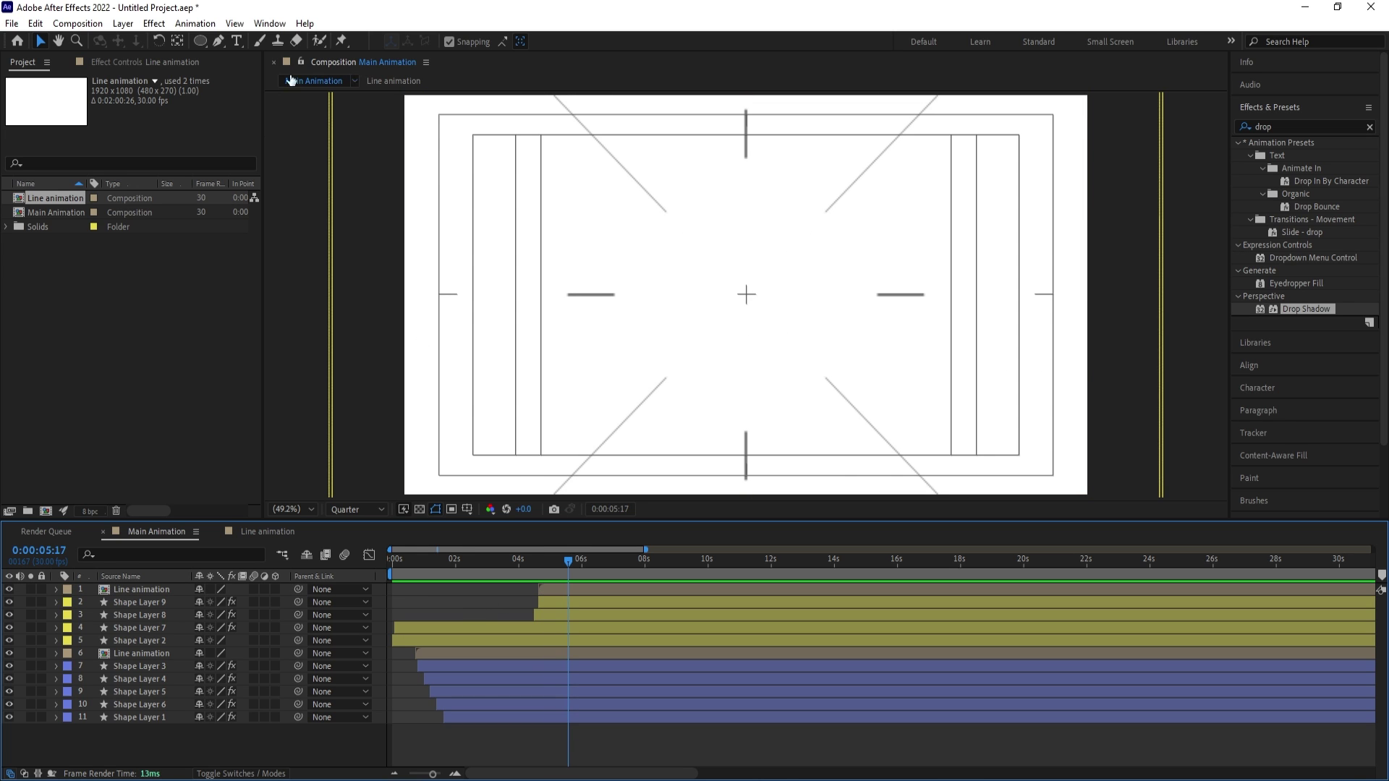
Add a text layer reading YOUR LOGO and center it horizontally and vertically in the composition
click(237, 42)
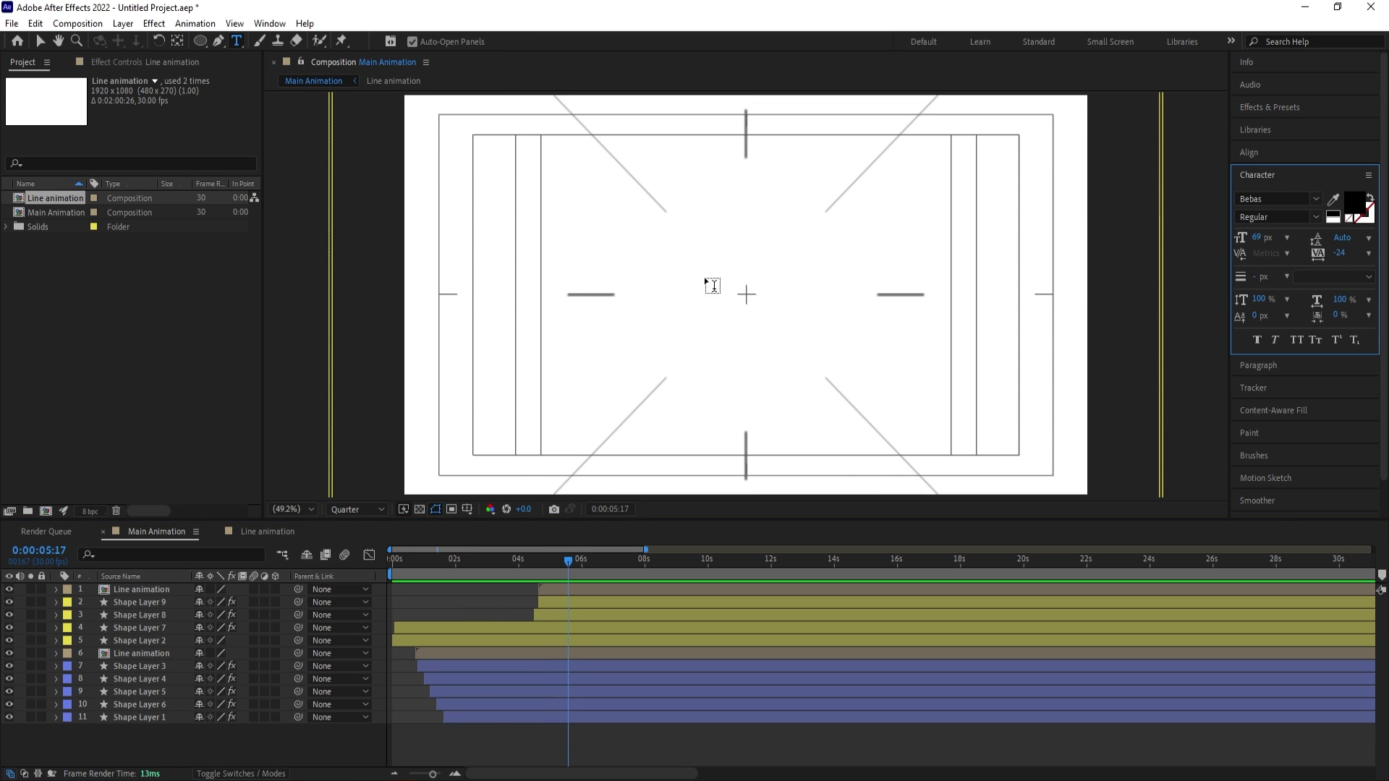
click(702, 317)
text(YOUR LOGO)
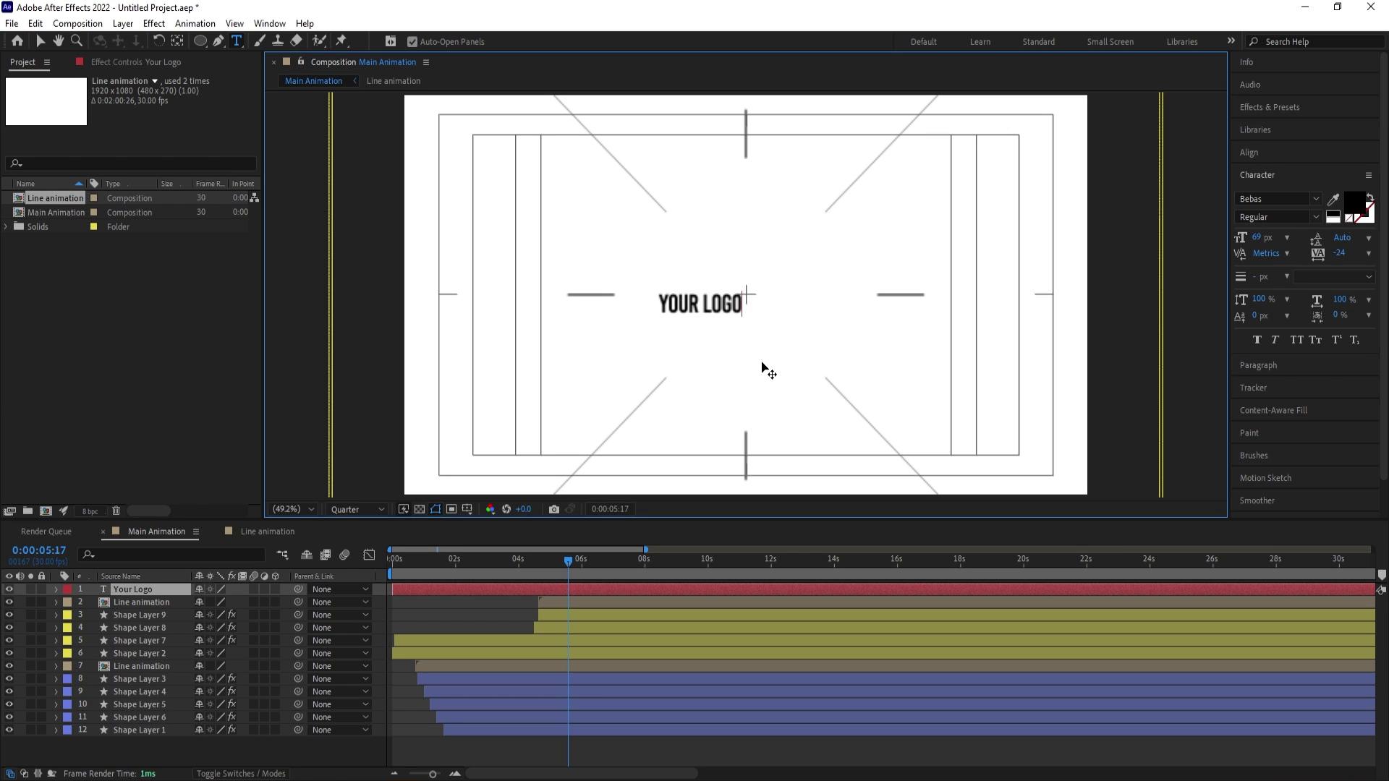
click(518, 590)
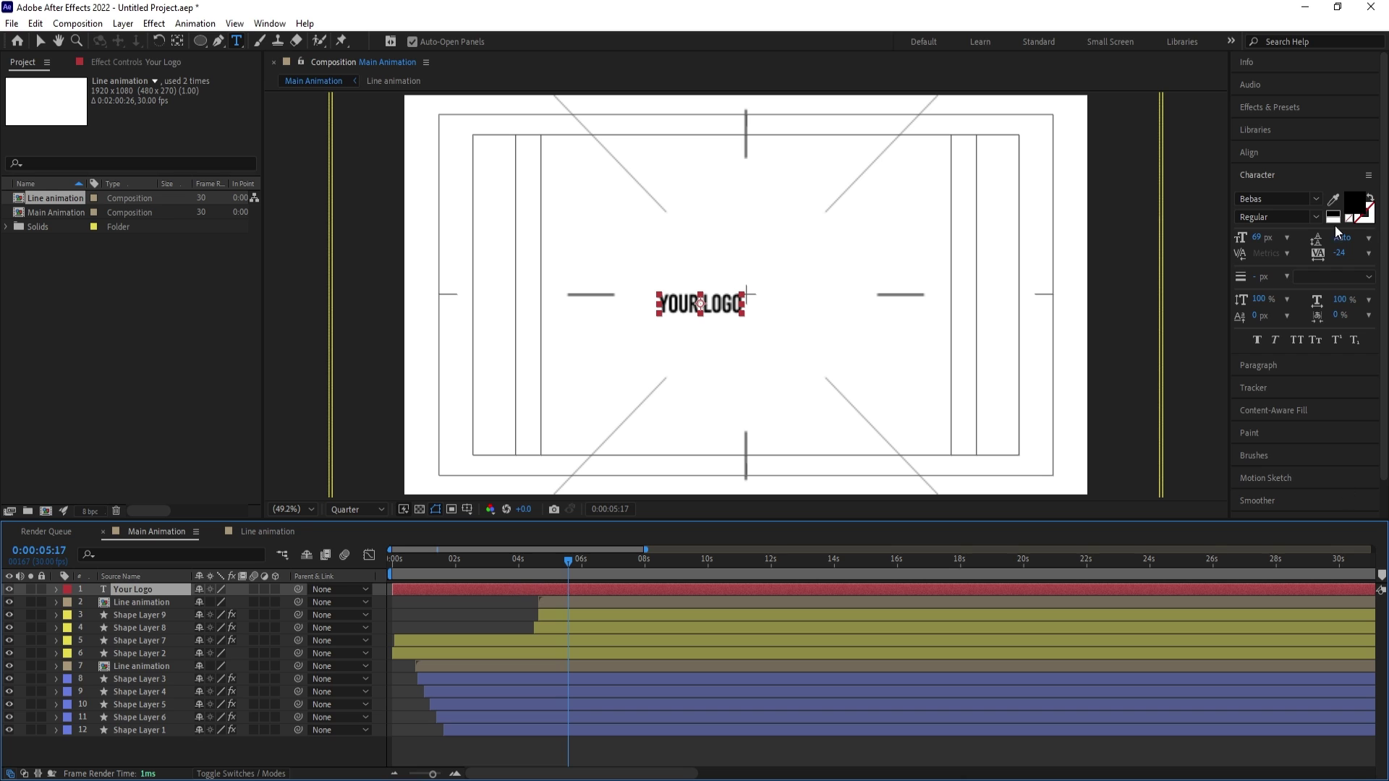
click(1253, 152)
click(1269, 188)
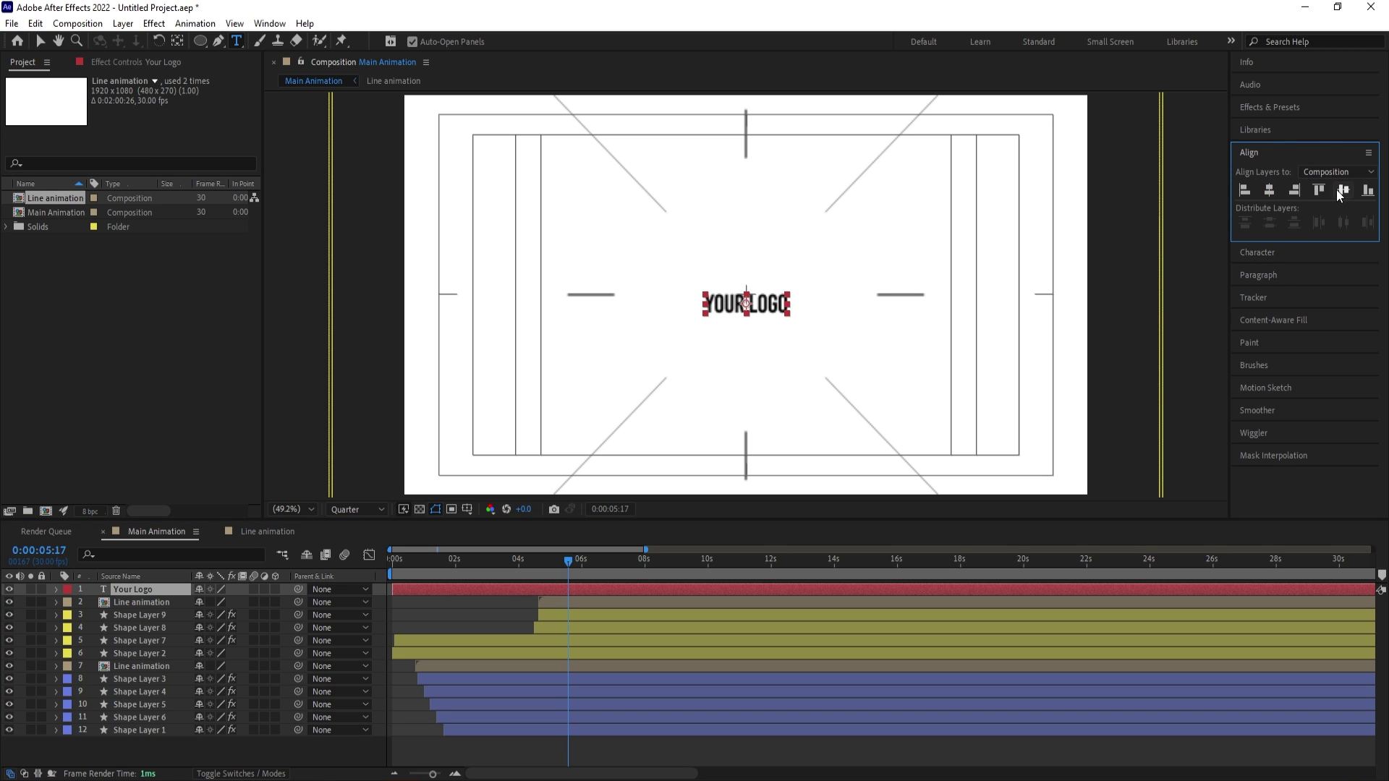
click(1340, 191)
Scale the YOUR LOGO text to 275% and make its layer start at 0:00:04:24
click(337, 535)
key(s)
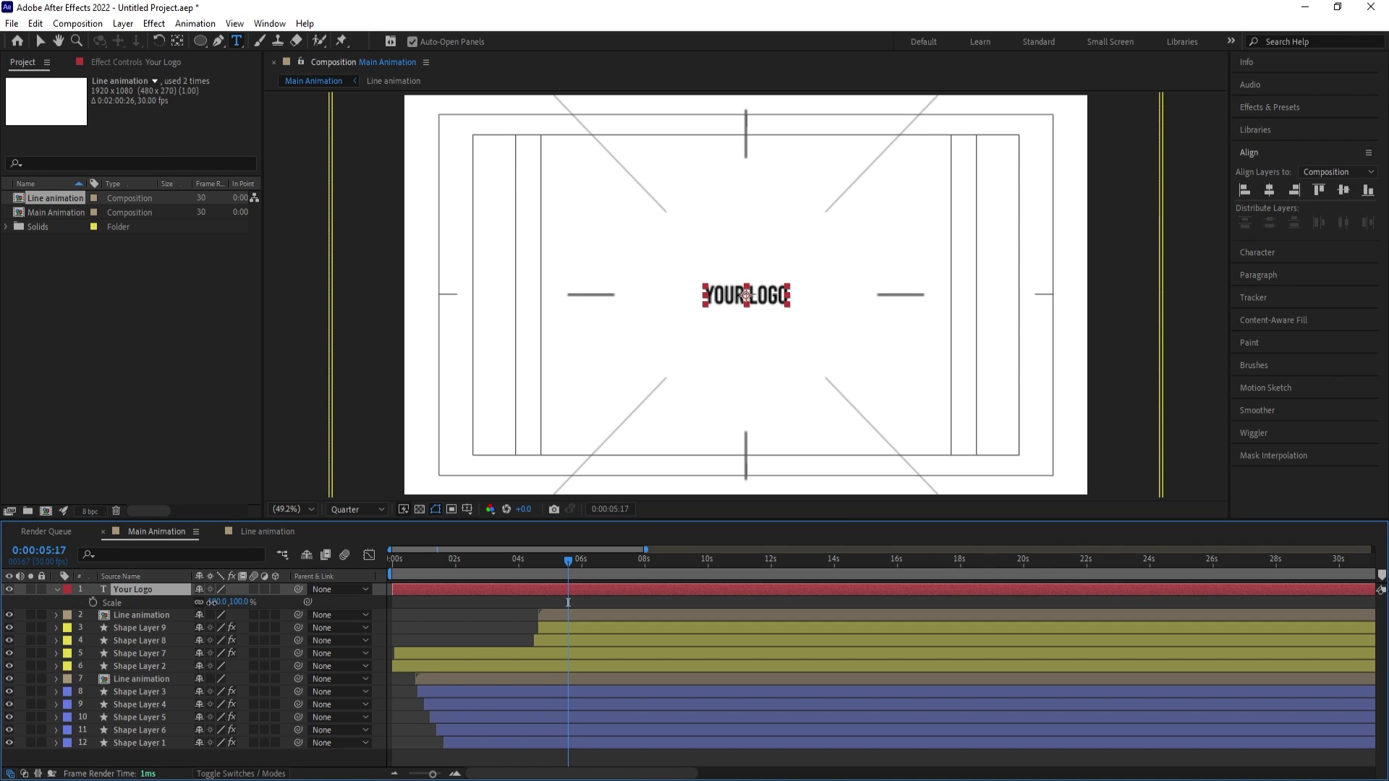
drag(212, 602, 406, 573)
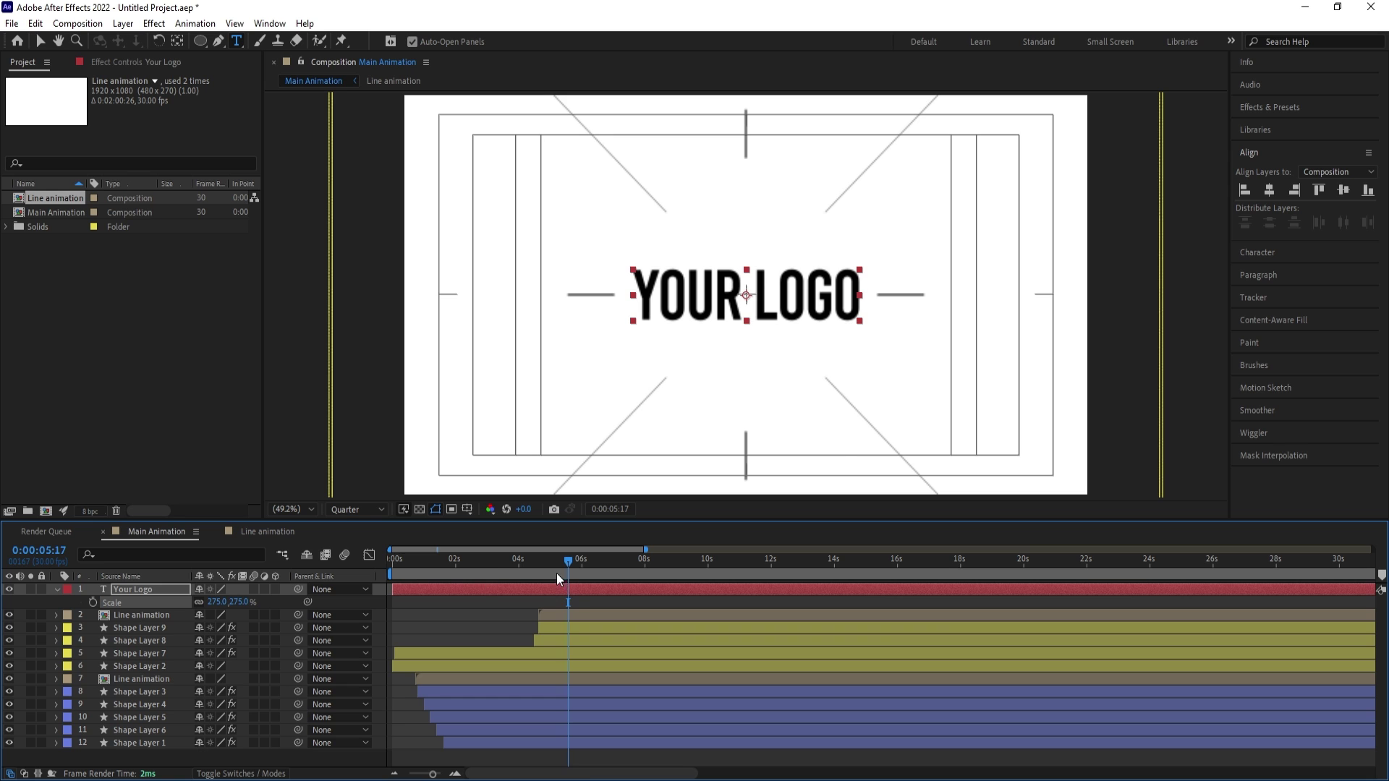
mouse_move(557, 573)
mouse_down()
mouse_move(518, 559)
mouse_move(543, 567)
mouse_up()
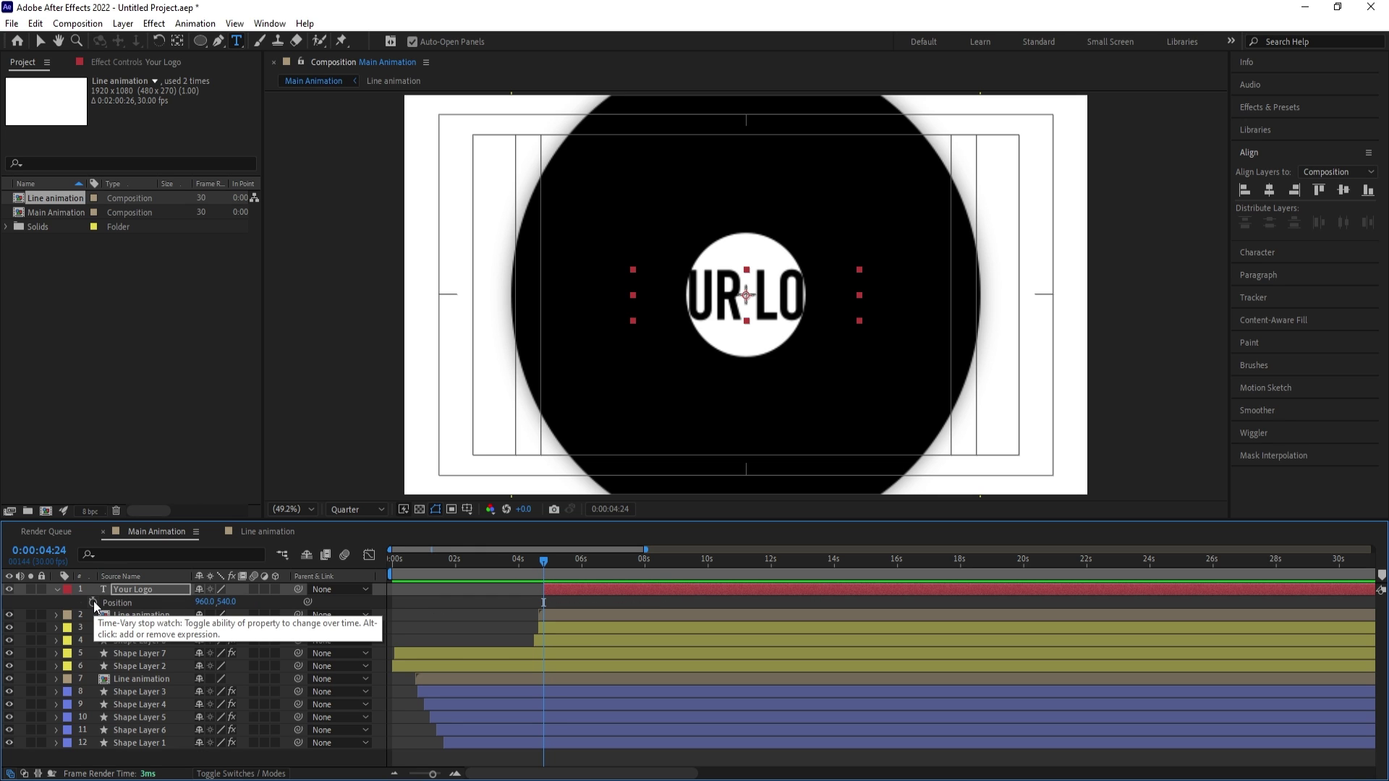
Keyframe the logo text's scale from 0% at 0:00:04:24 to 275% at 0:00:05:26
key(s)
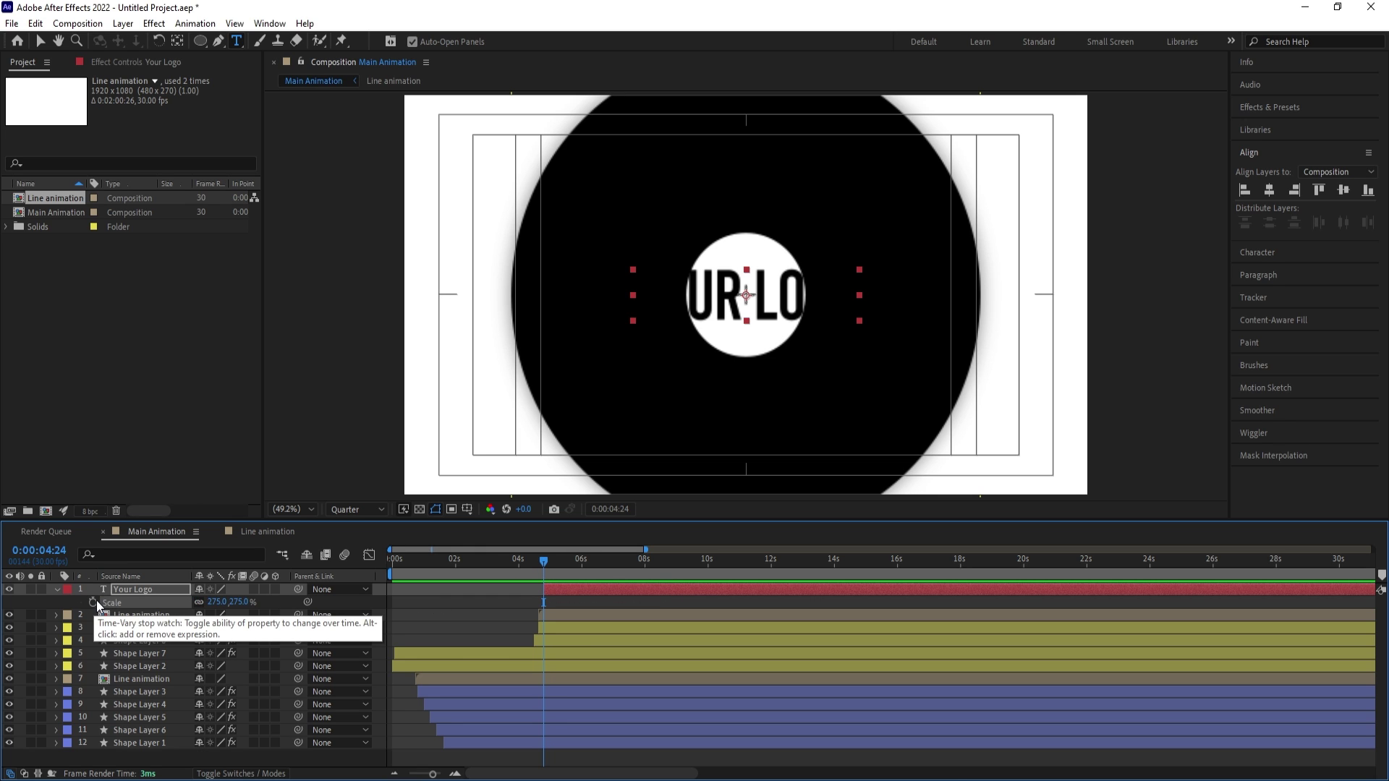
click(93, 601)
key(space)
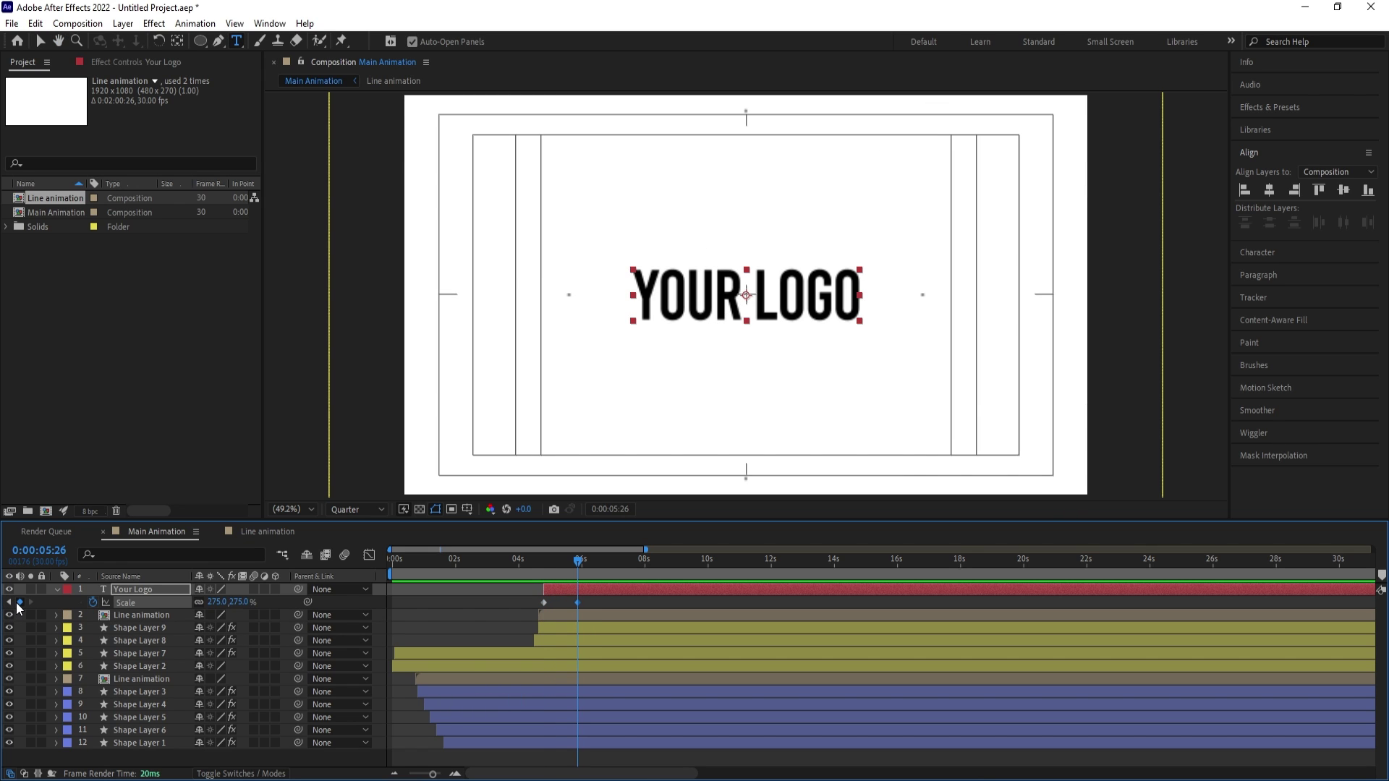
key(space)
key(Return)
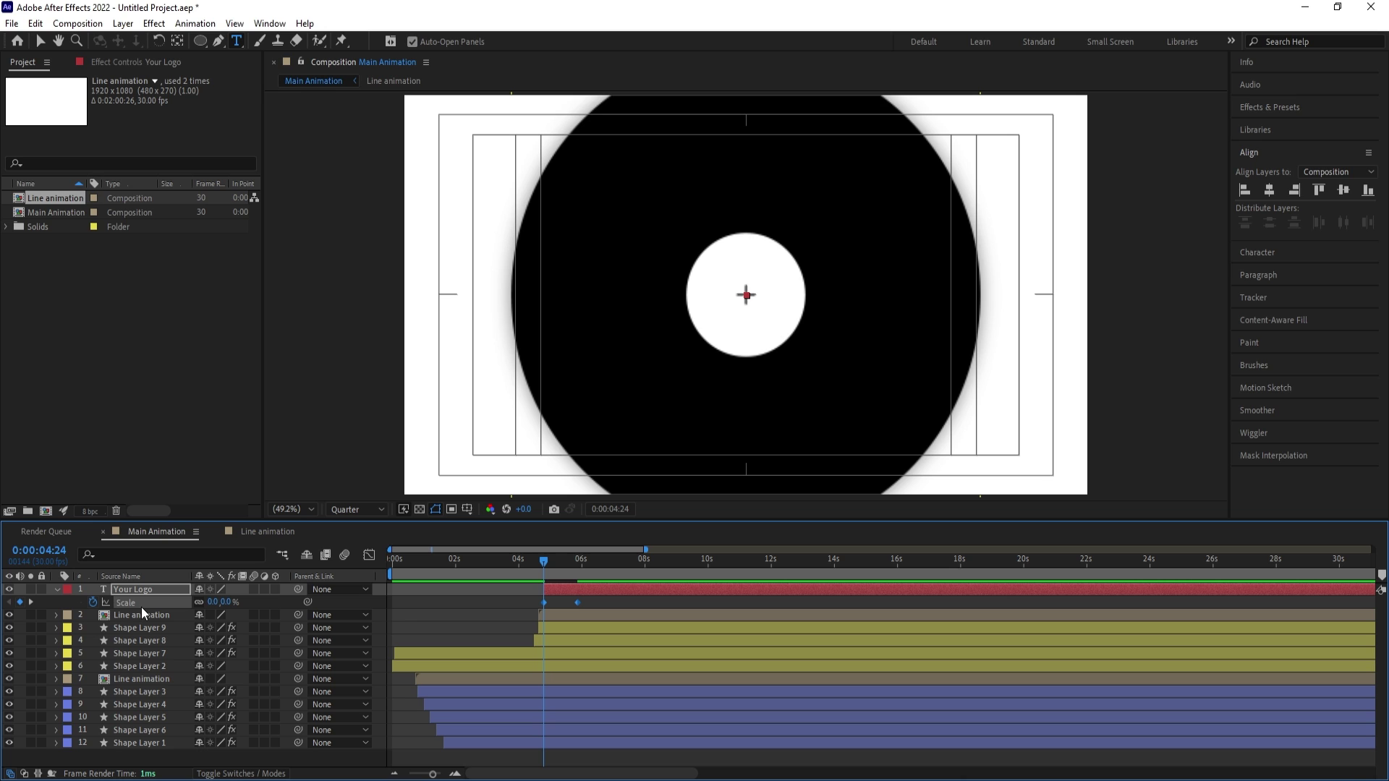
Ease the logo text's scale in the speed graph so it peaks early and slows gradually, and preview the motion
click(369, 555)
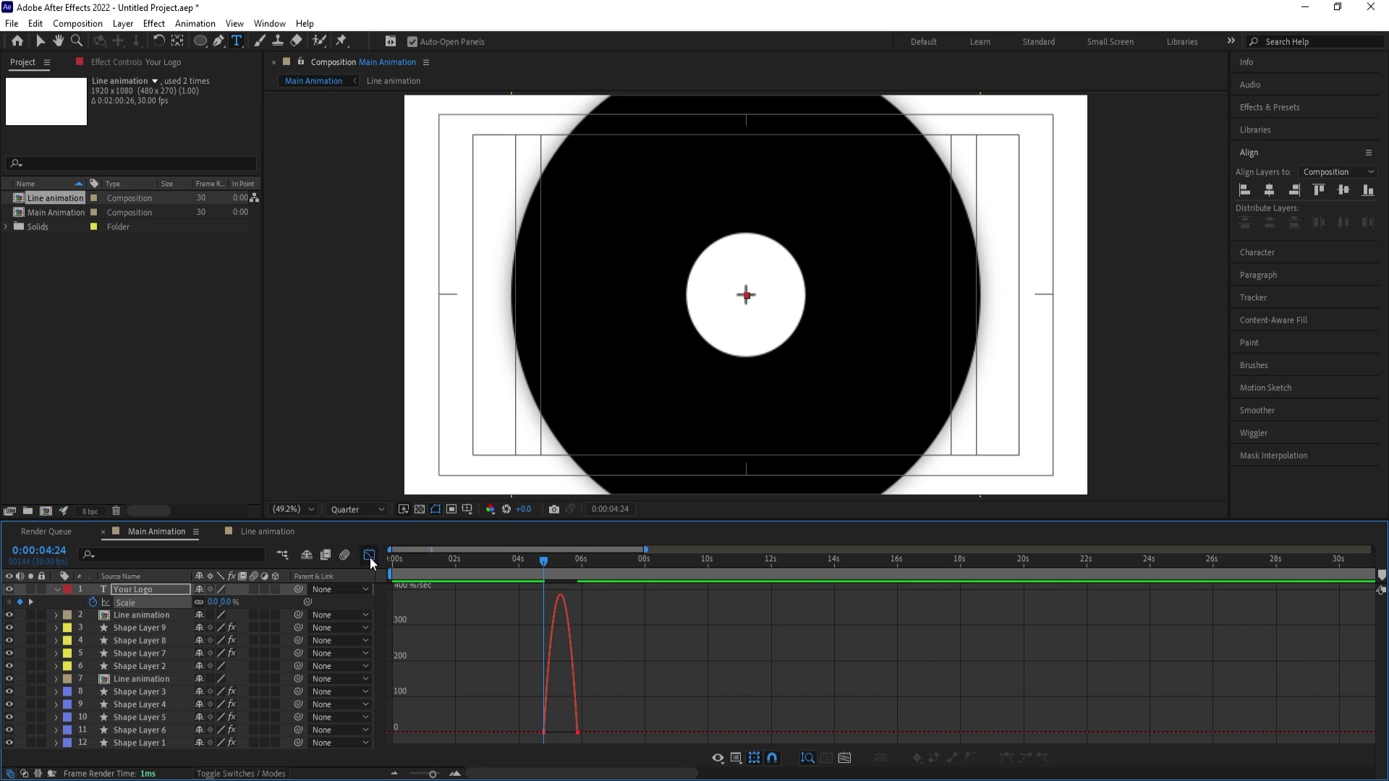
drag(748, 675, 585, 735)
key(space)
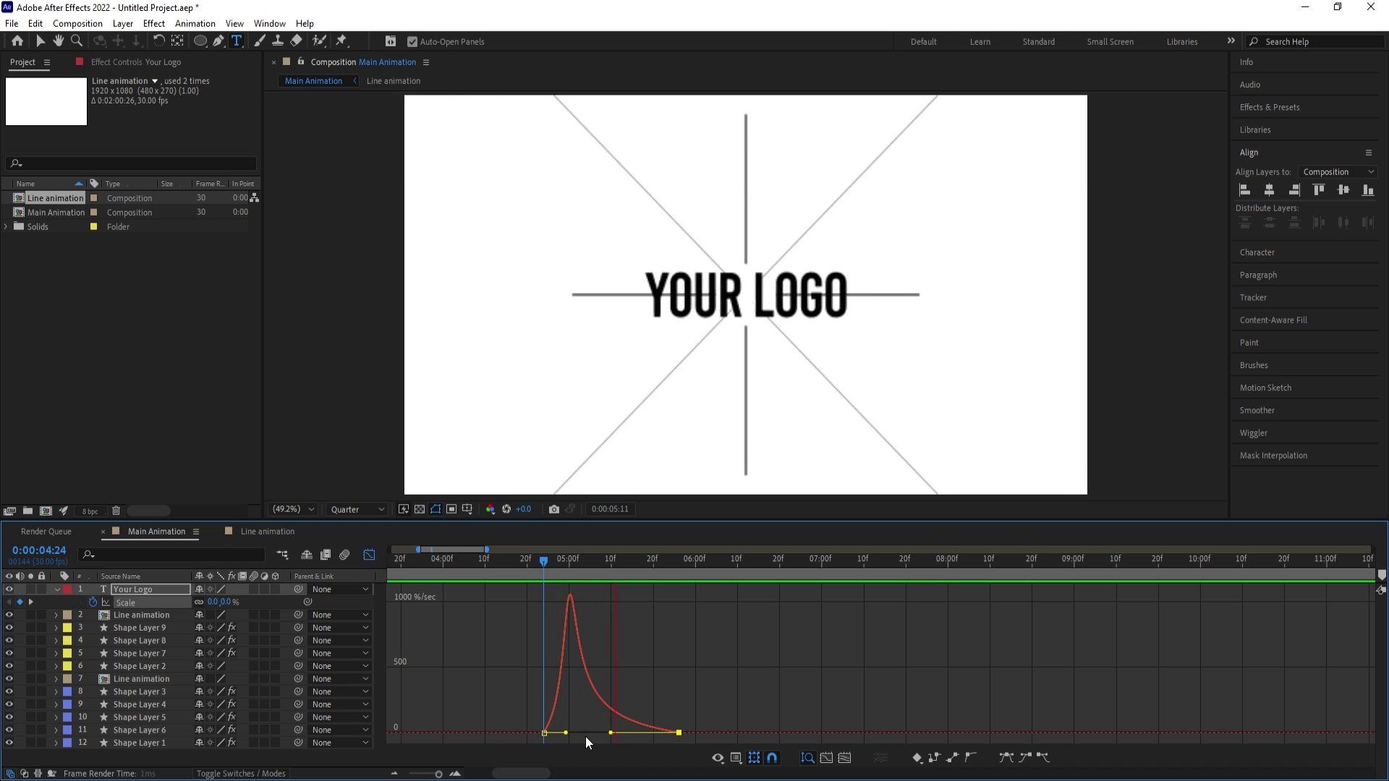
Move the logo text's last scale keyframe to about 0:00:06:23 and preview the full animation
click(369, 555)
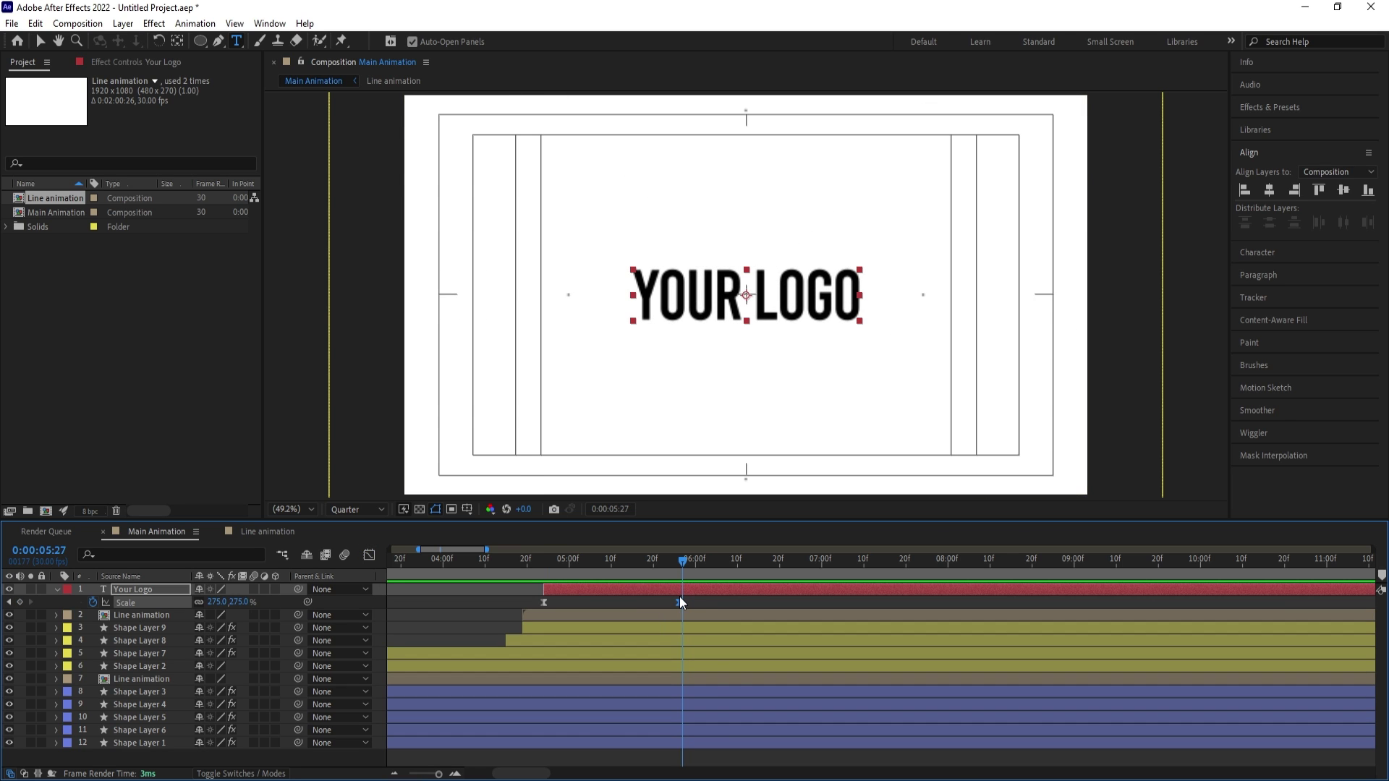
drag(680, 602, 792, 608)
key(space)
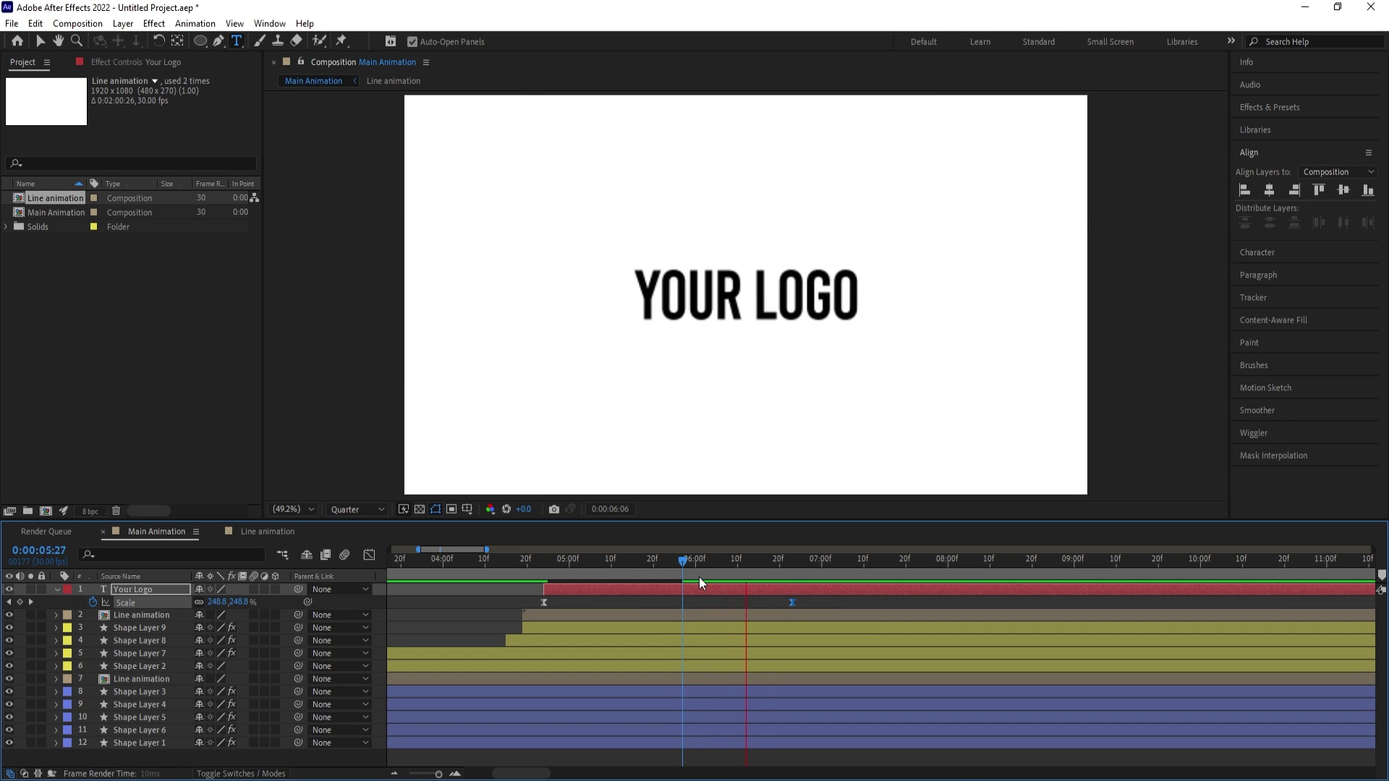
key(minus)
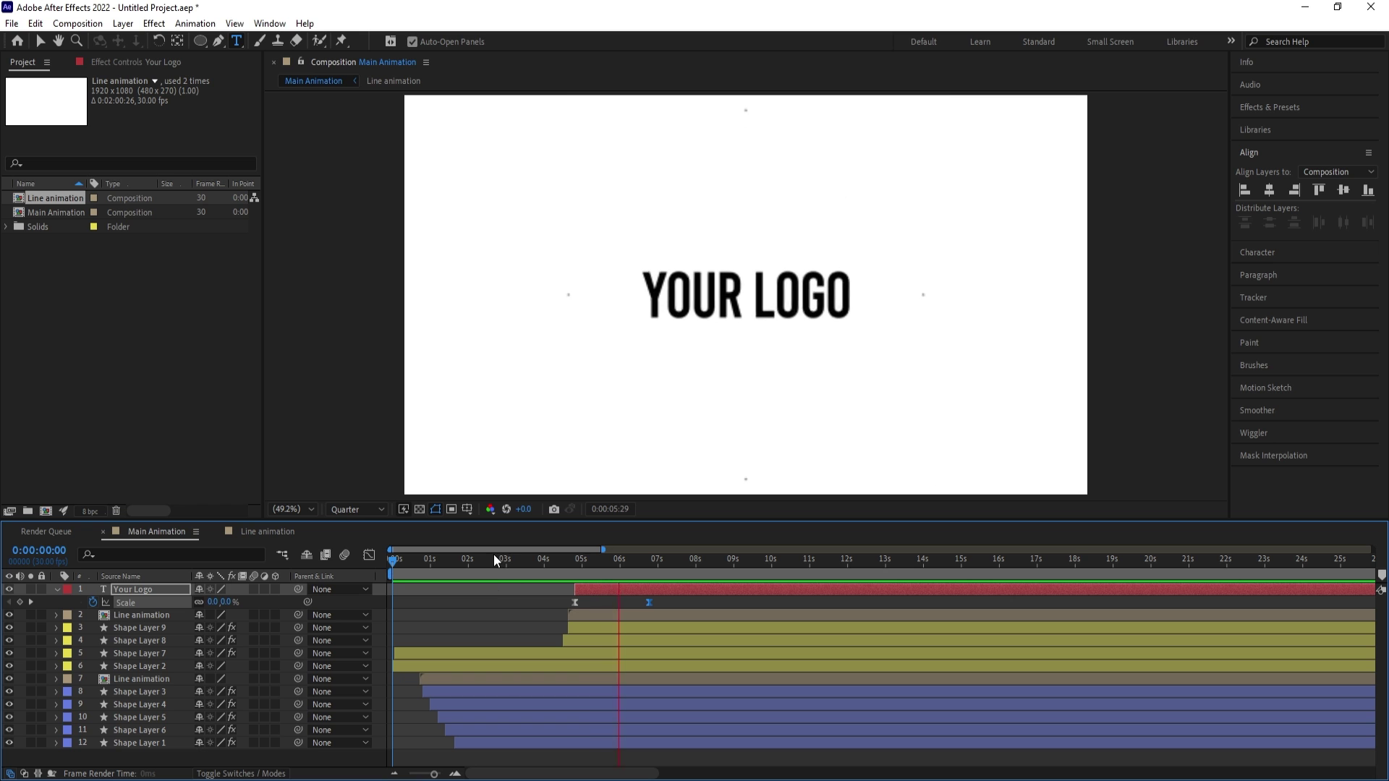
key(space)
key(space)
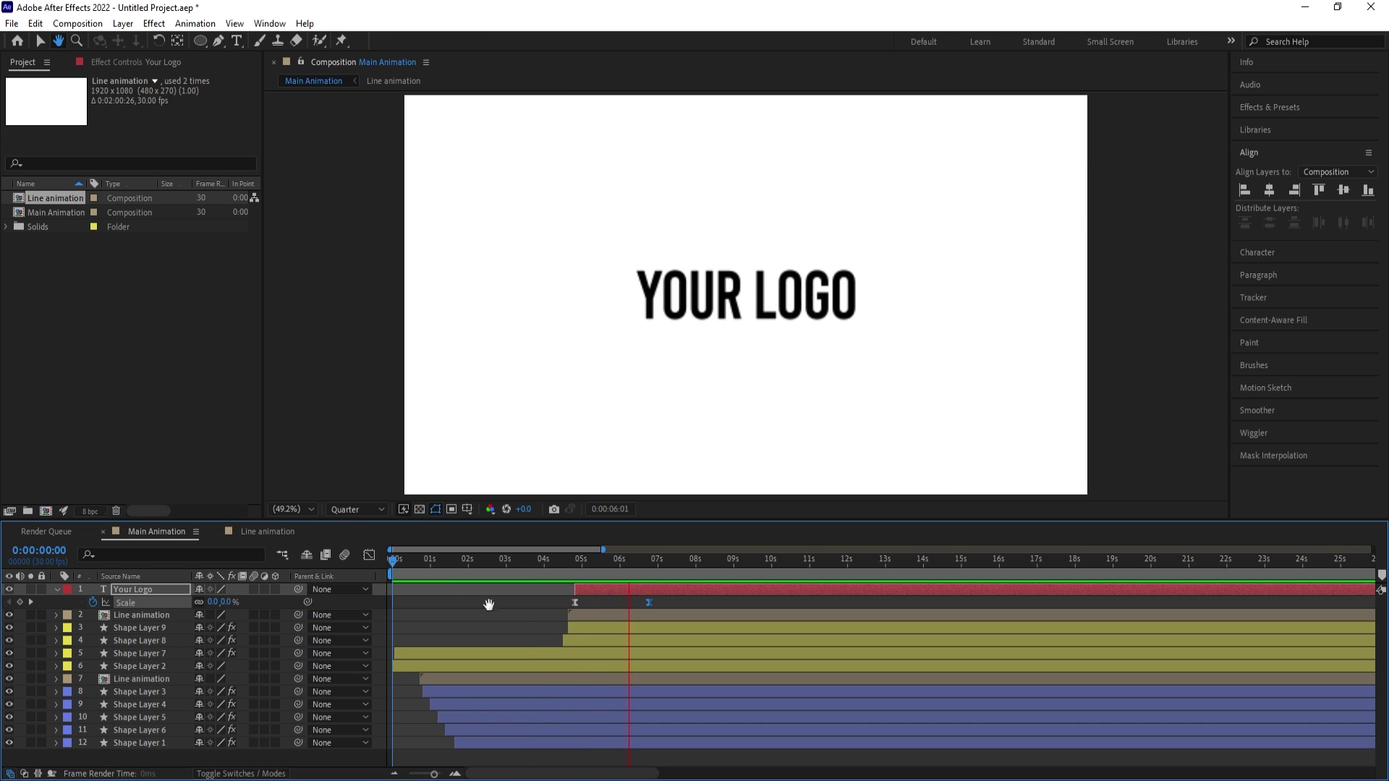
key(space)
key(s)
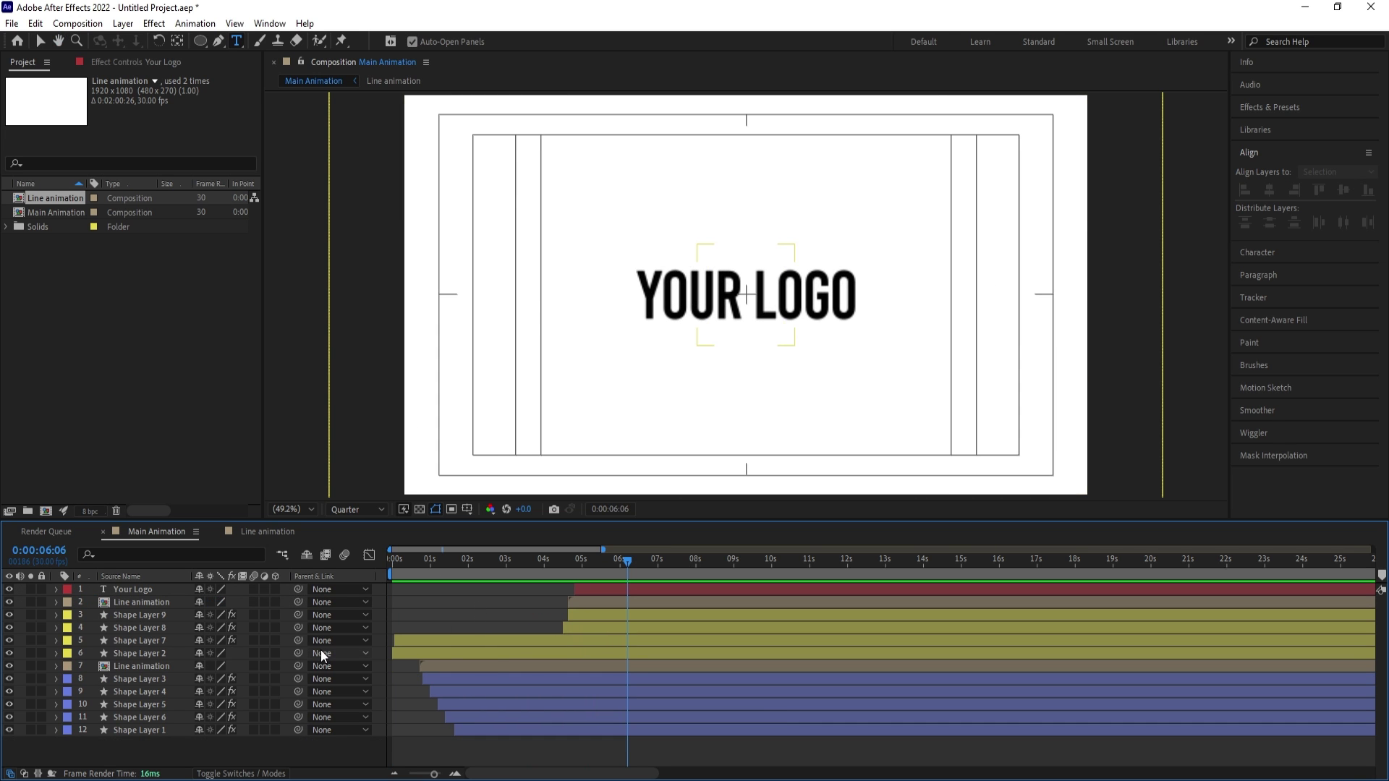
Add a white solid, place it at the bottom of the layer stack as background and preview from the start
key(ctrl+y)
key(Return)
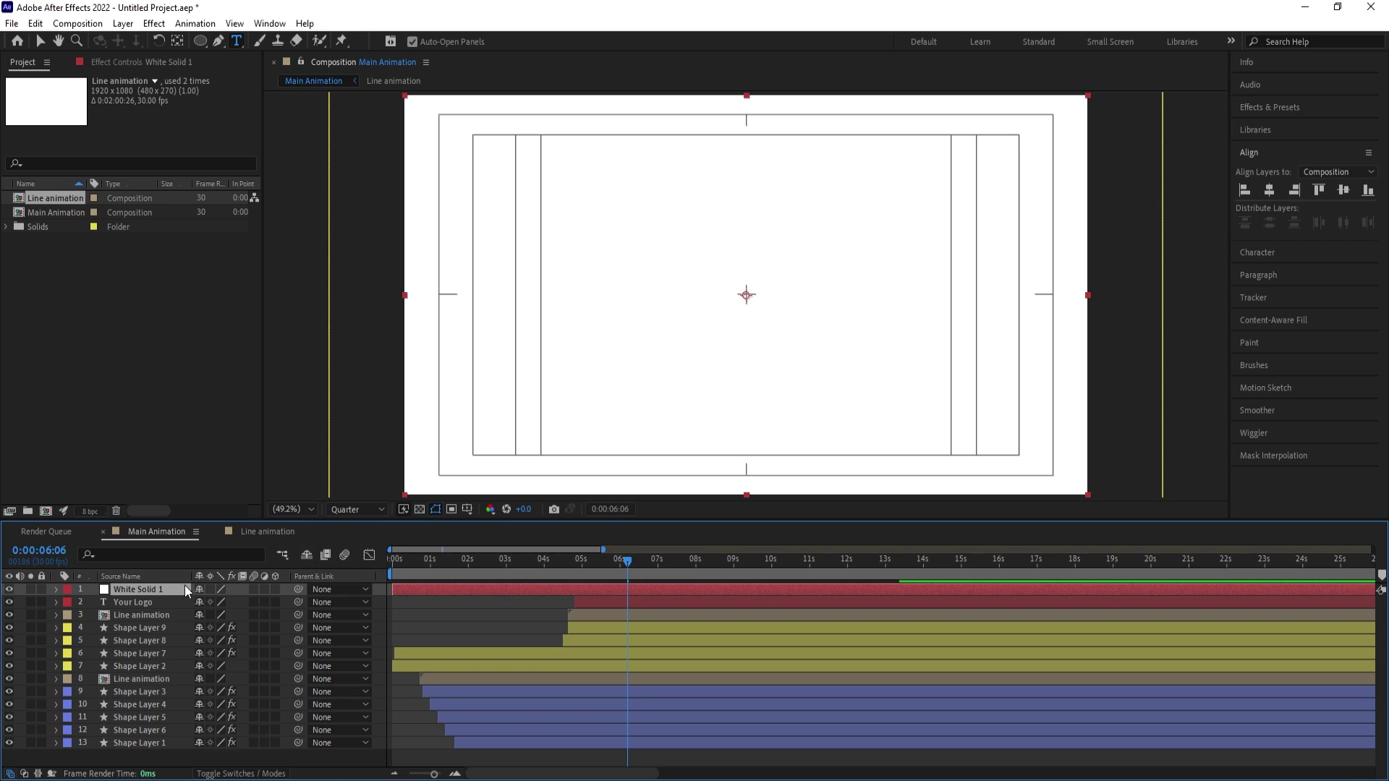
drag(180, 718, 186, 756)
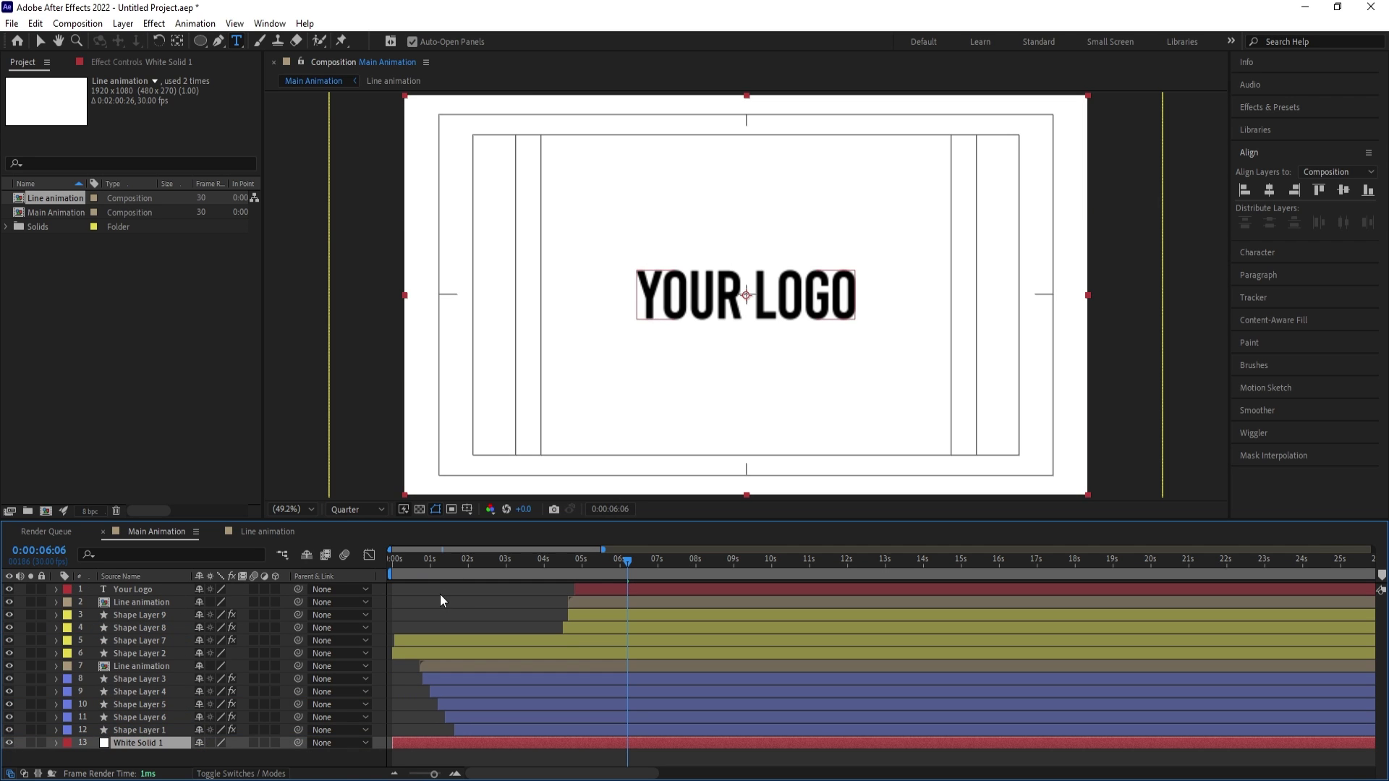
click(442, 599)
drag(452, 559, 368, 558)
key(space)
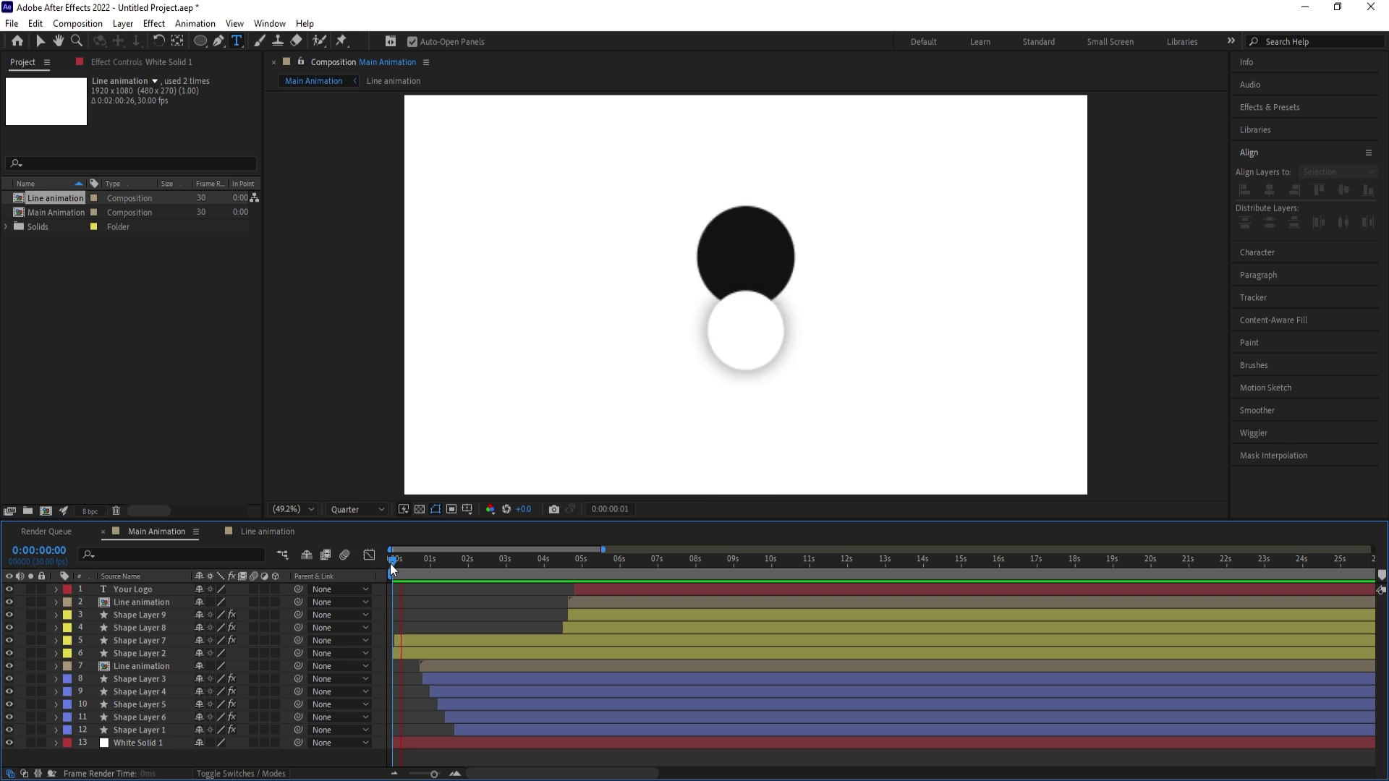